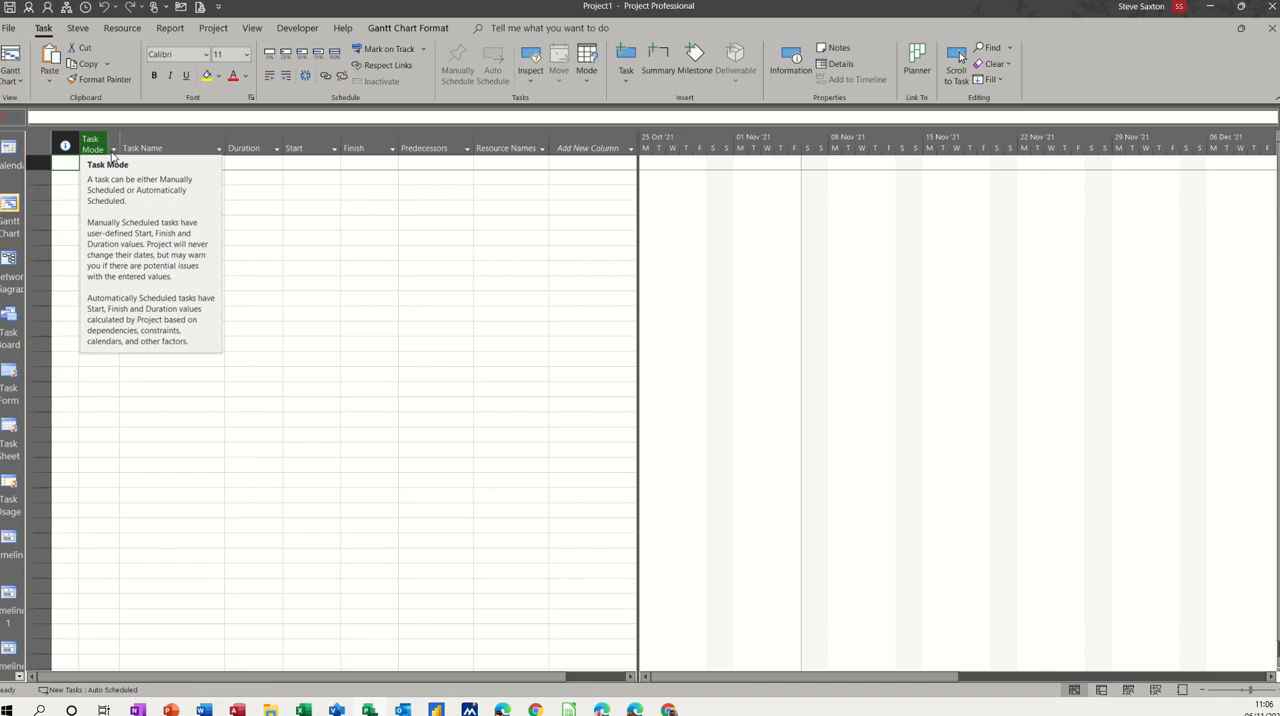
Step: Check the default scheduling mode for new tasks in the project's Schedule options, keeping Auto Scheduled
click(10, 28)
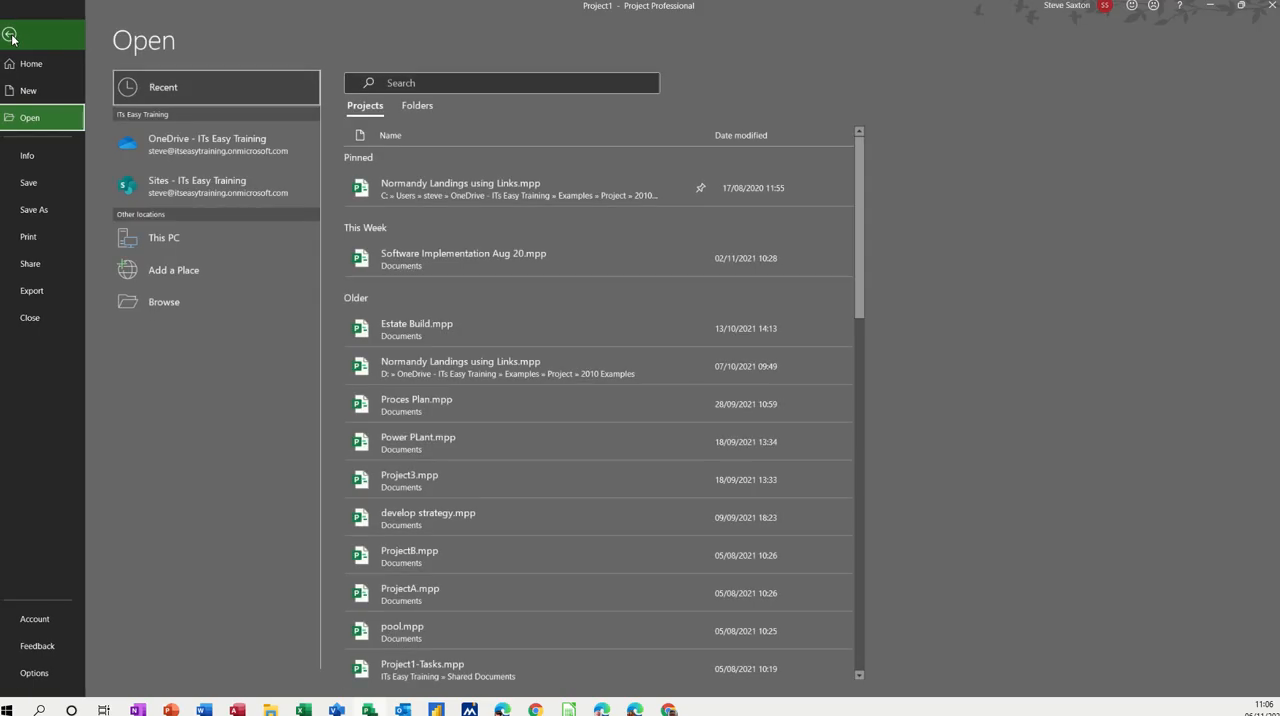
click(36, 673)
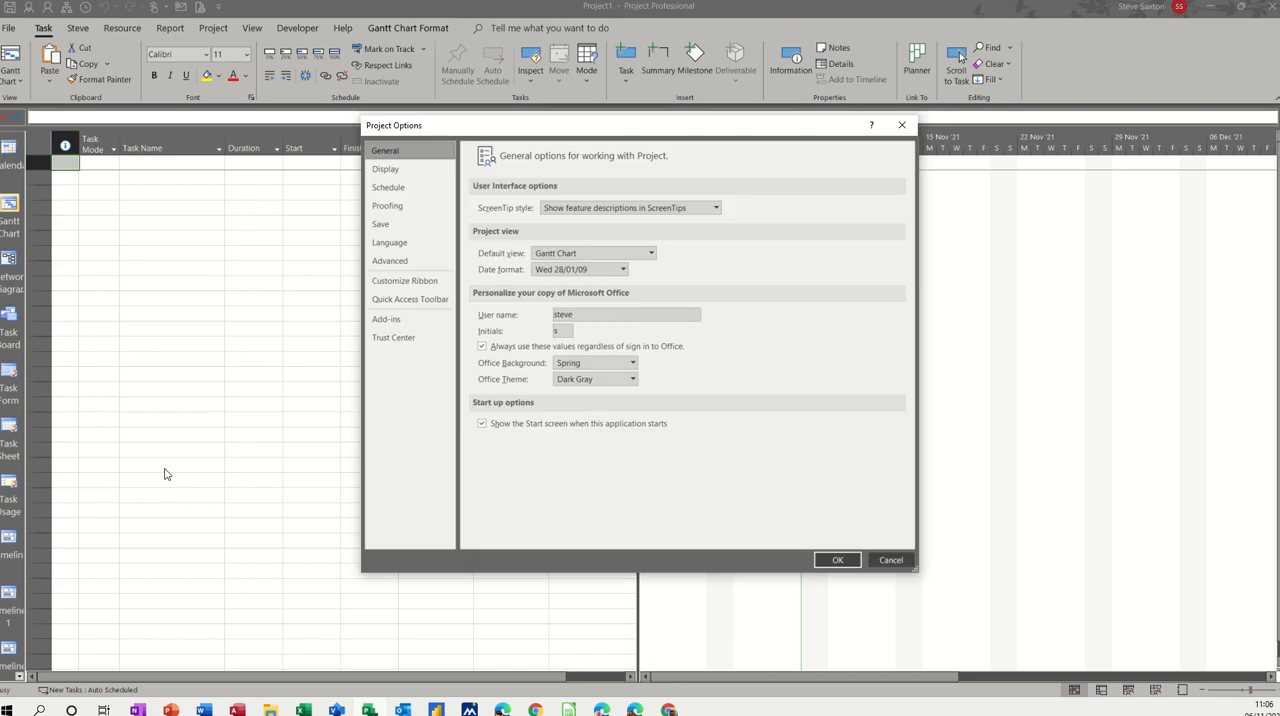
click(402, 196)
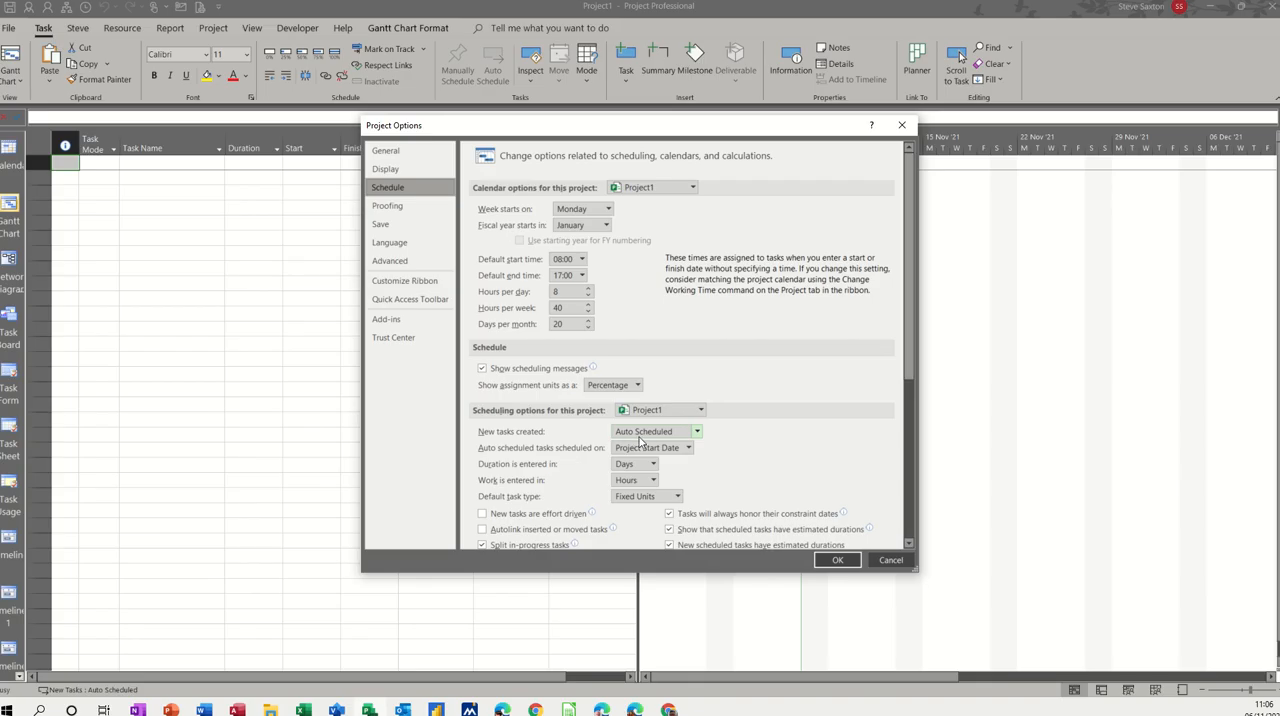
click(698, 432)
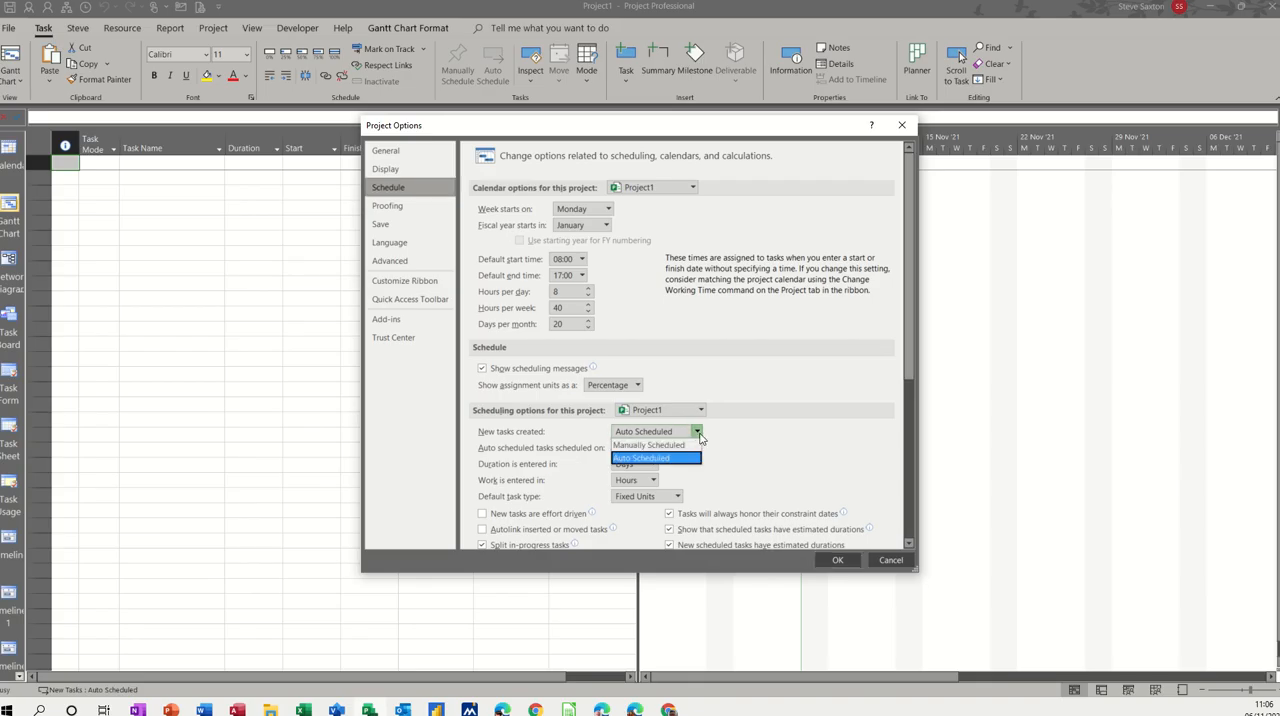
click(699, 434)
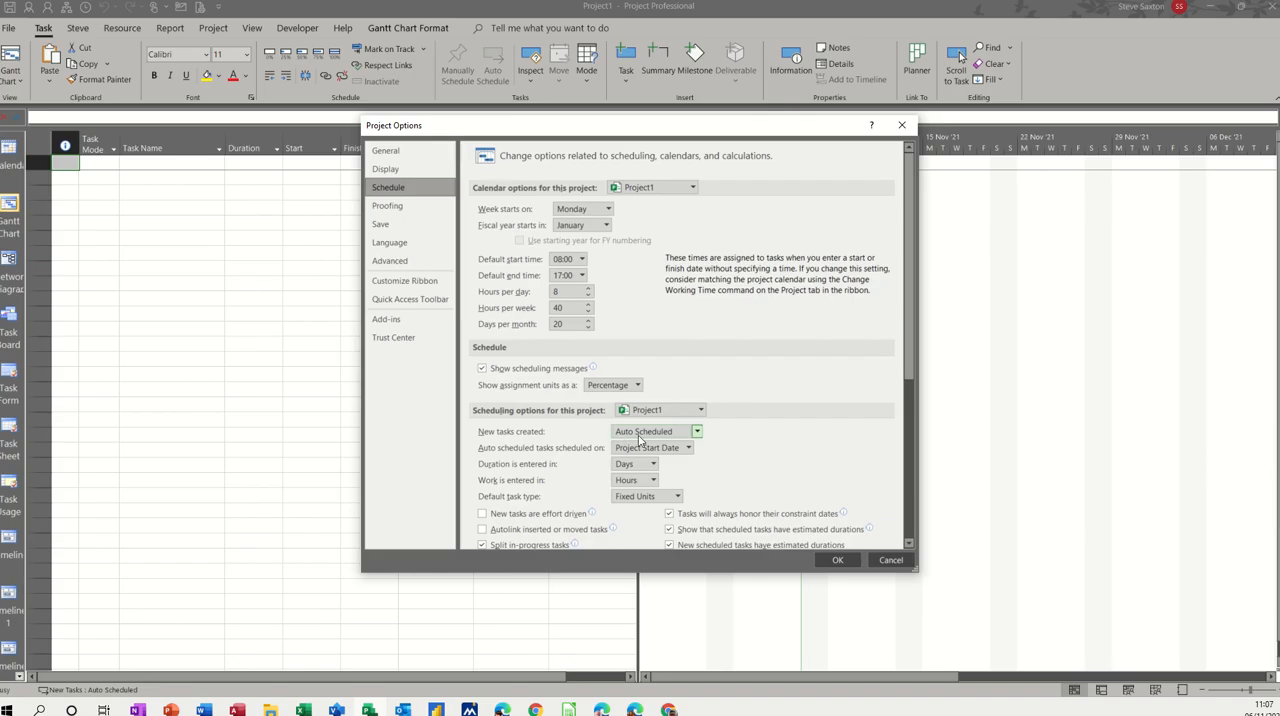
click(840, 562)
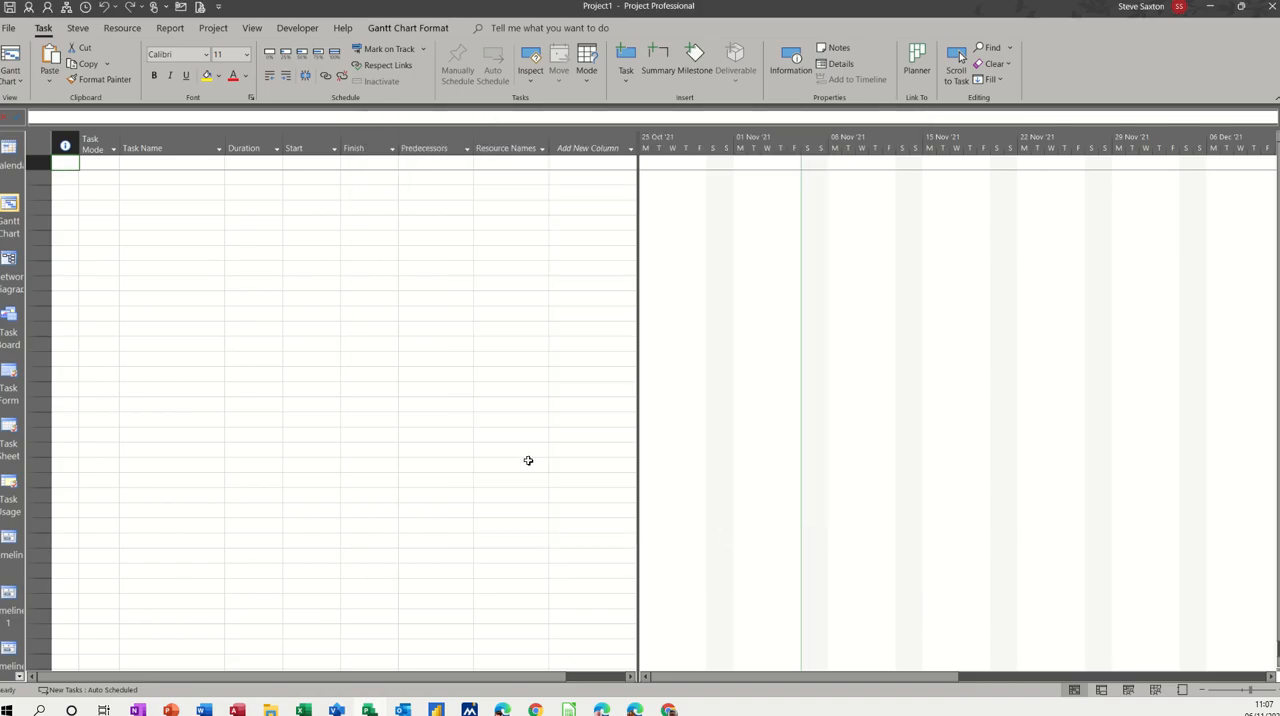
Step: Enter Software Implementation as the first task name in the Gantt table
click(160, 164)
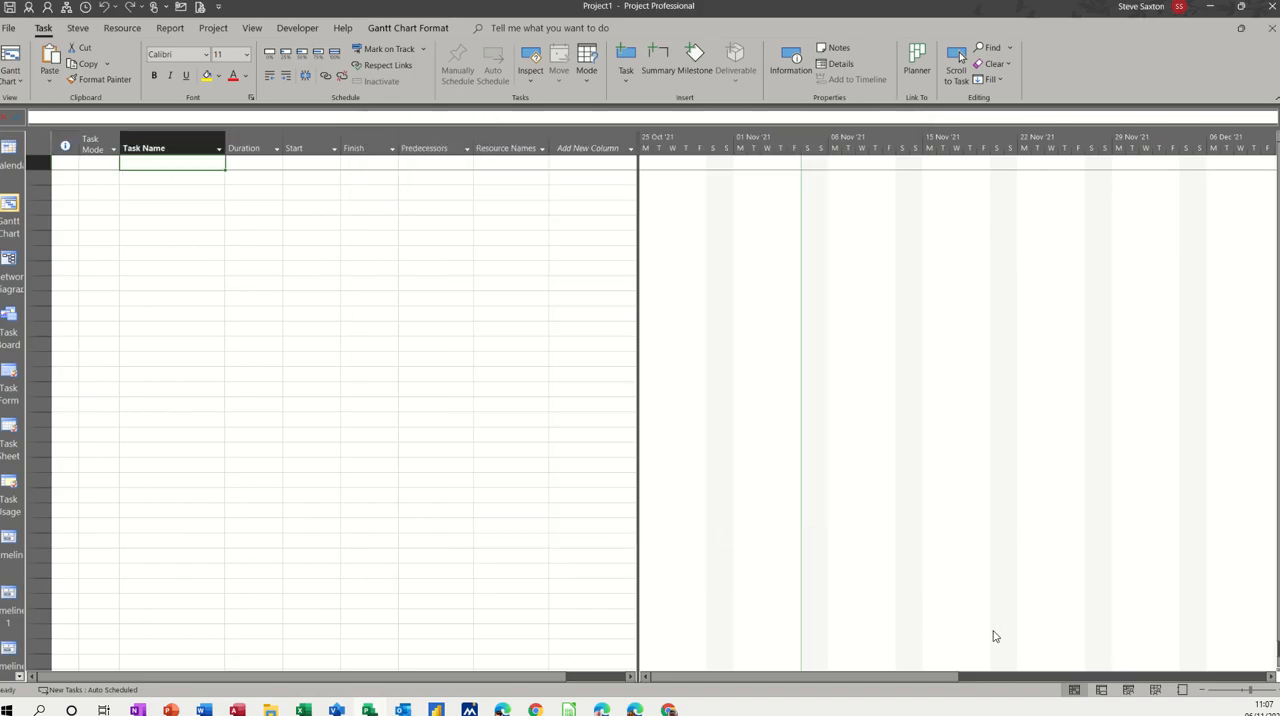
text(So)
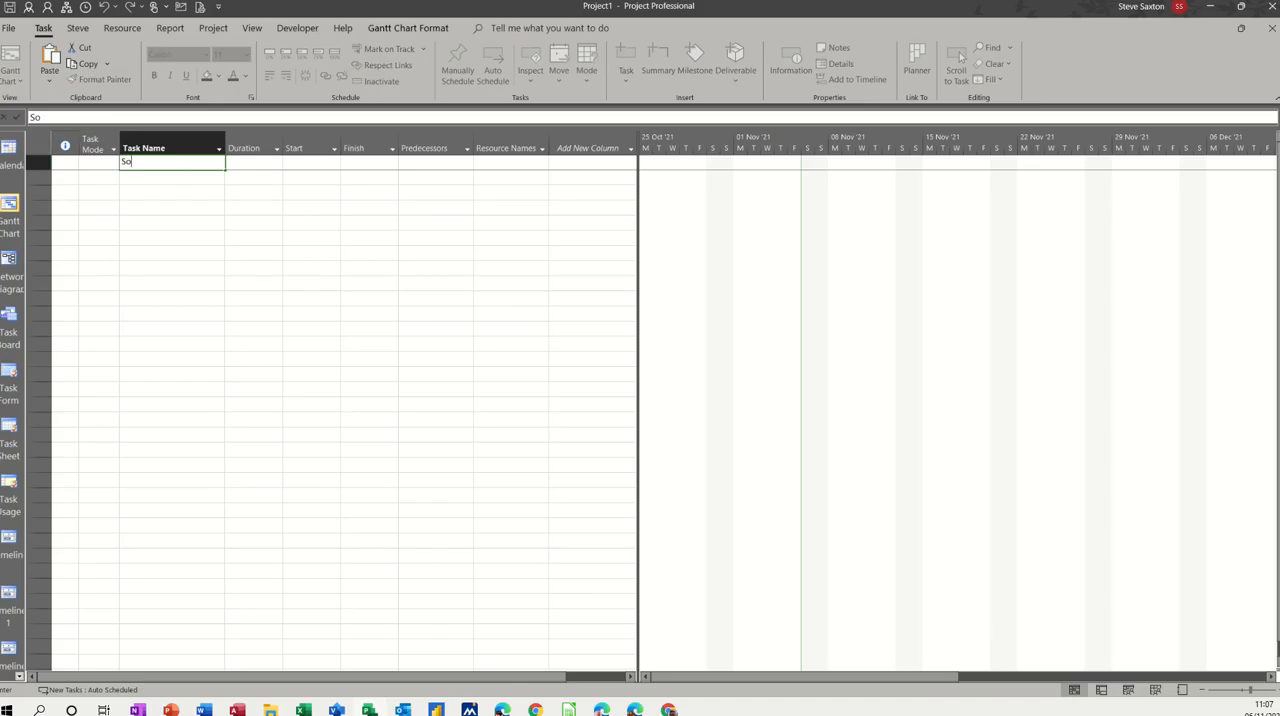
text(ftware Implementation)
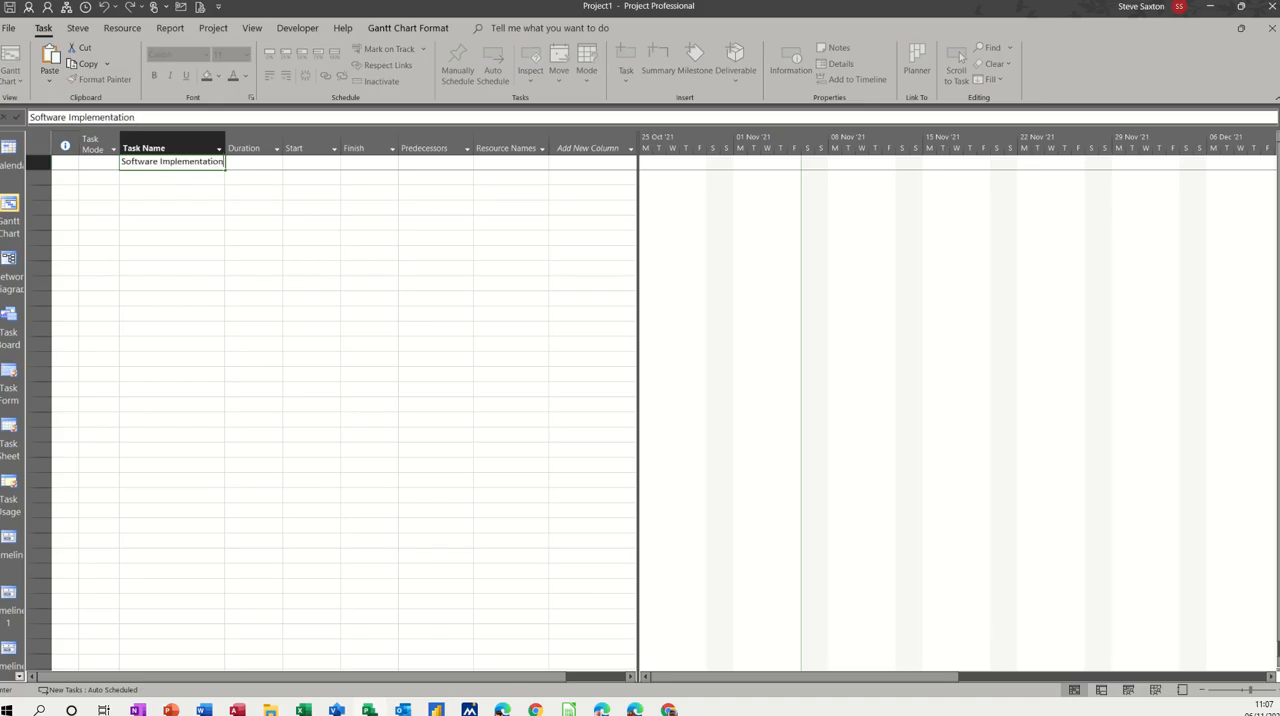
key(Return)
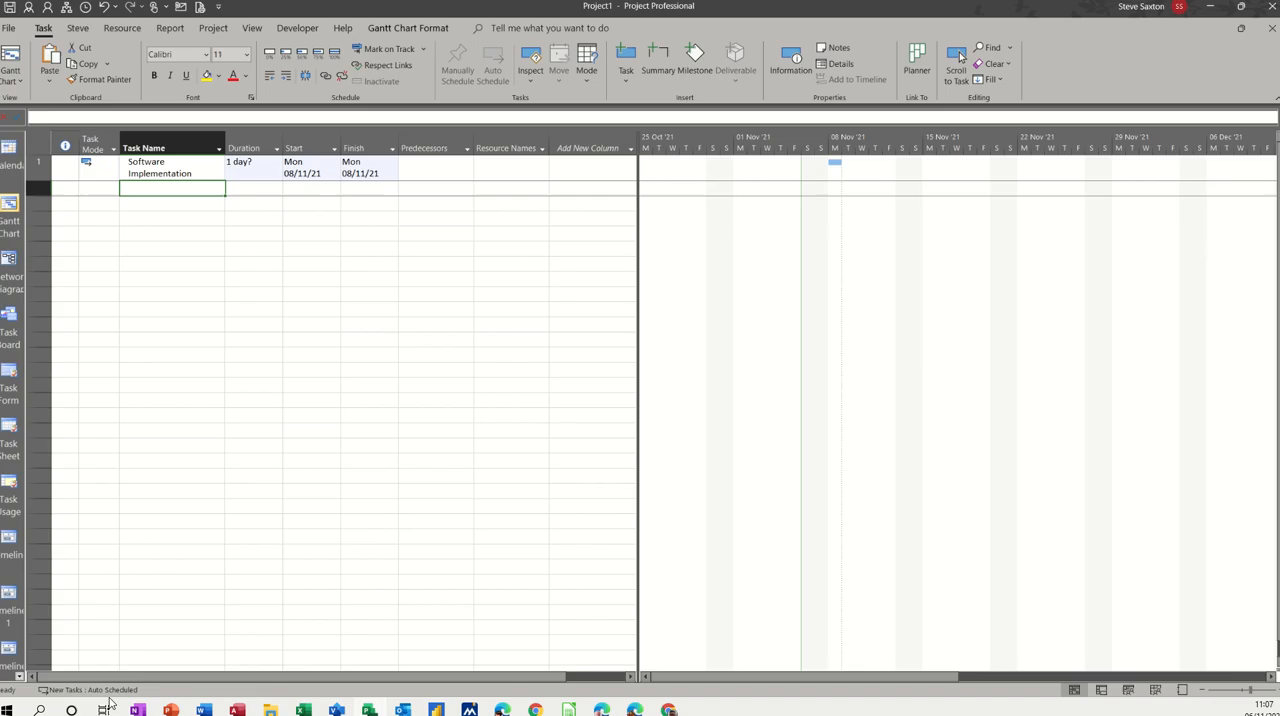
Step: Change the task mode of Software Implementation to Manually Scheduled
click(104, 168)
click(111, 176)
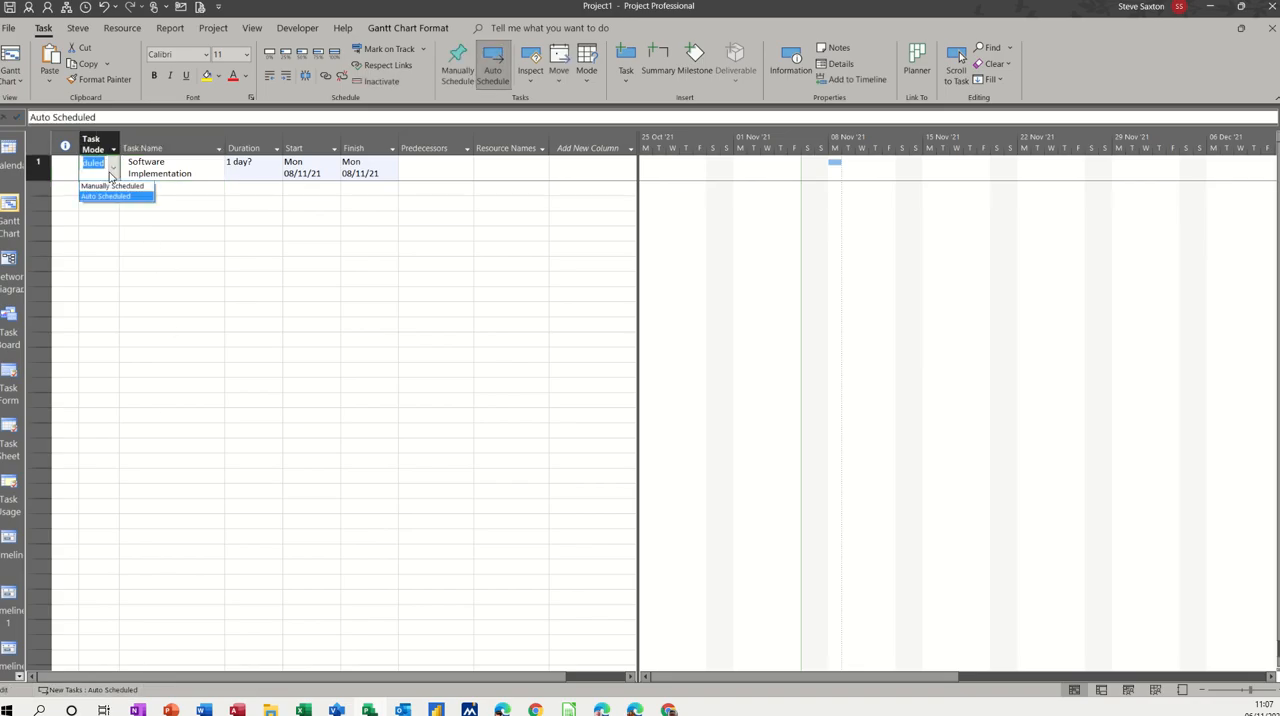
click(107, 186)
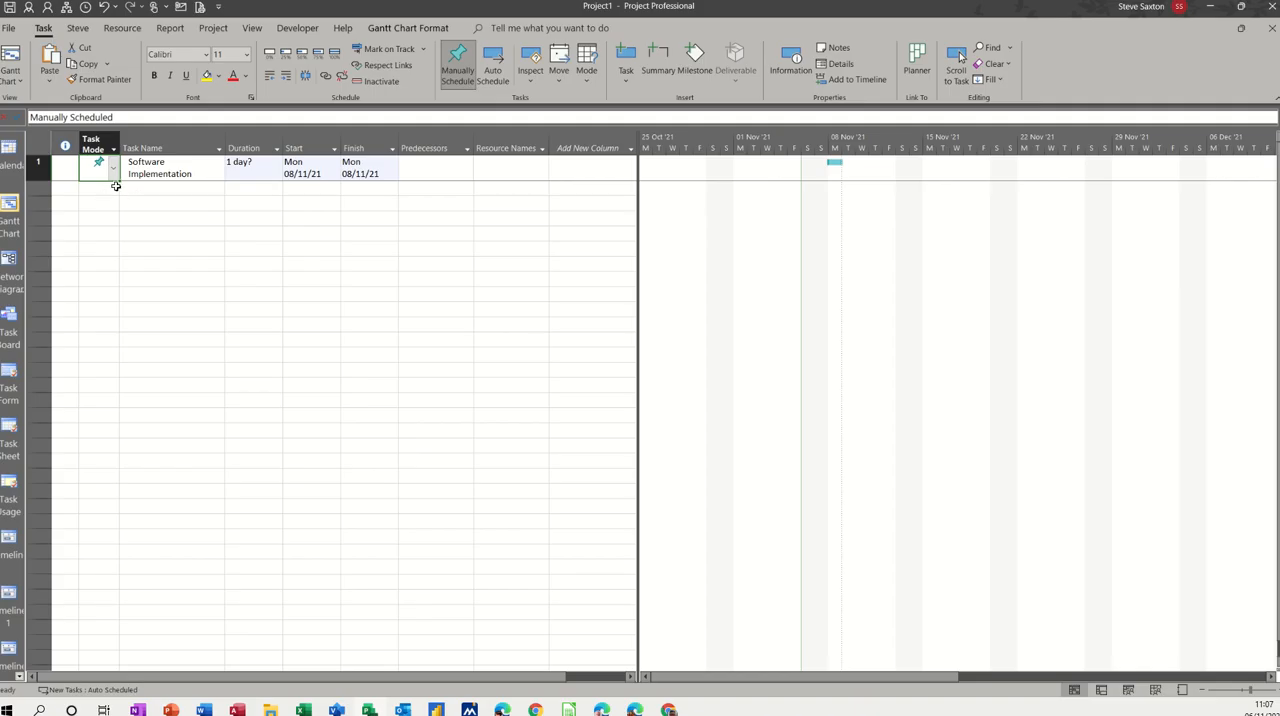
click(118, 182)
Step: Add a task named test in the row below Software Implementation
click(159, 191)
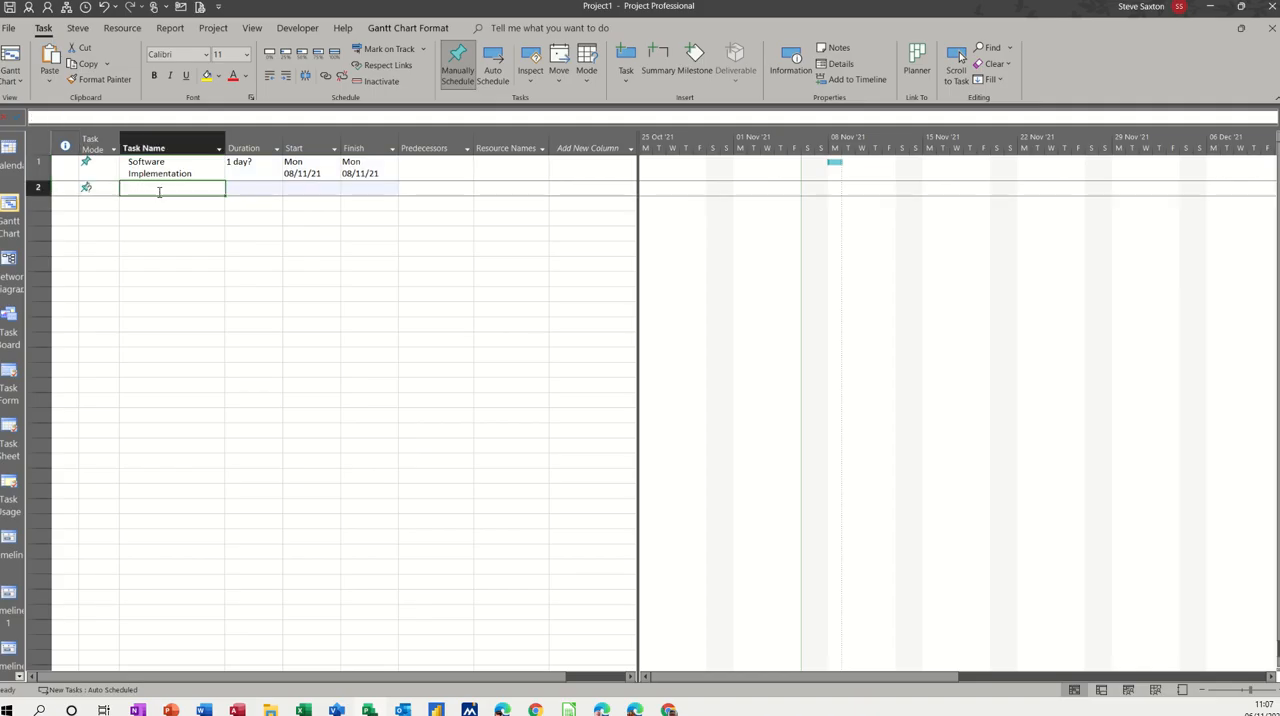
text(test)
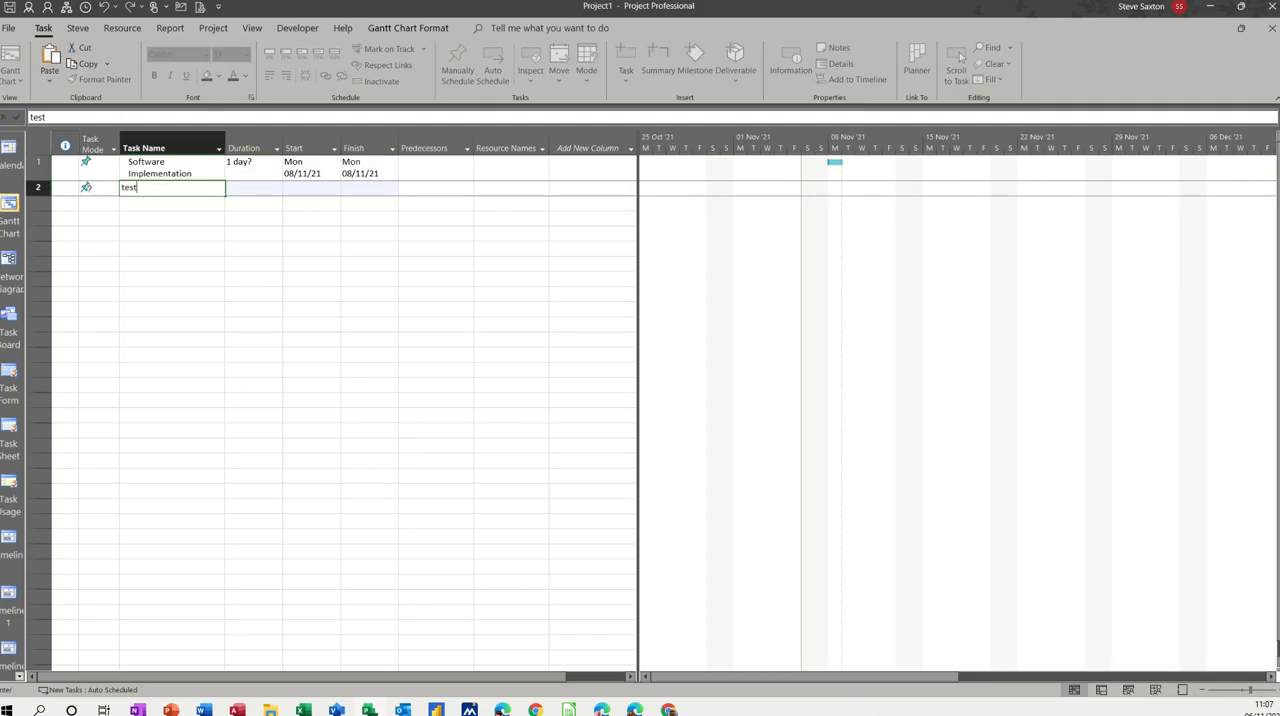
key(Return)
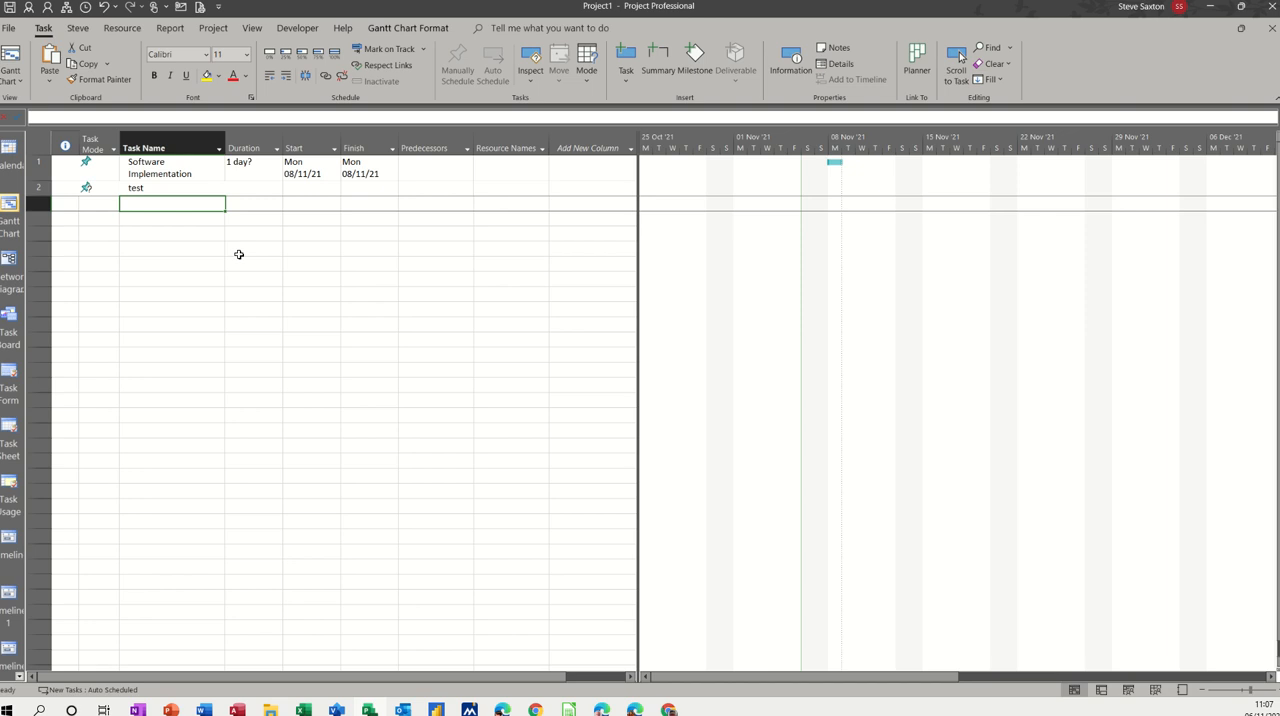
Step: Undo the added test task and the switch of Software Implementation to manual scheduling
key(ctrl+z)
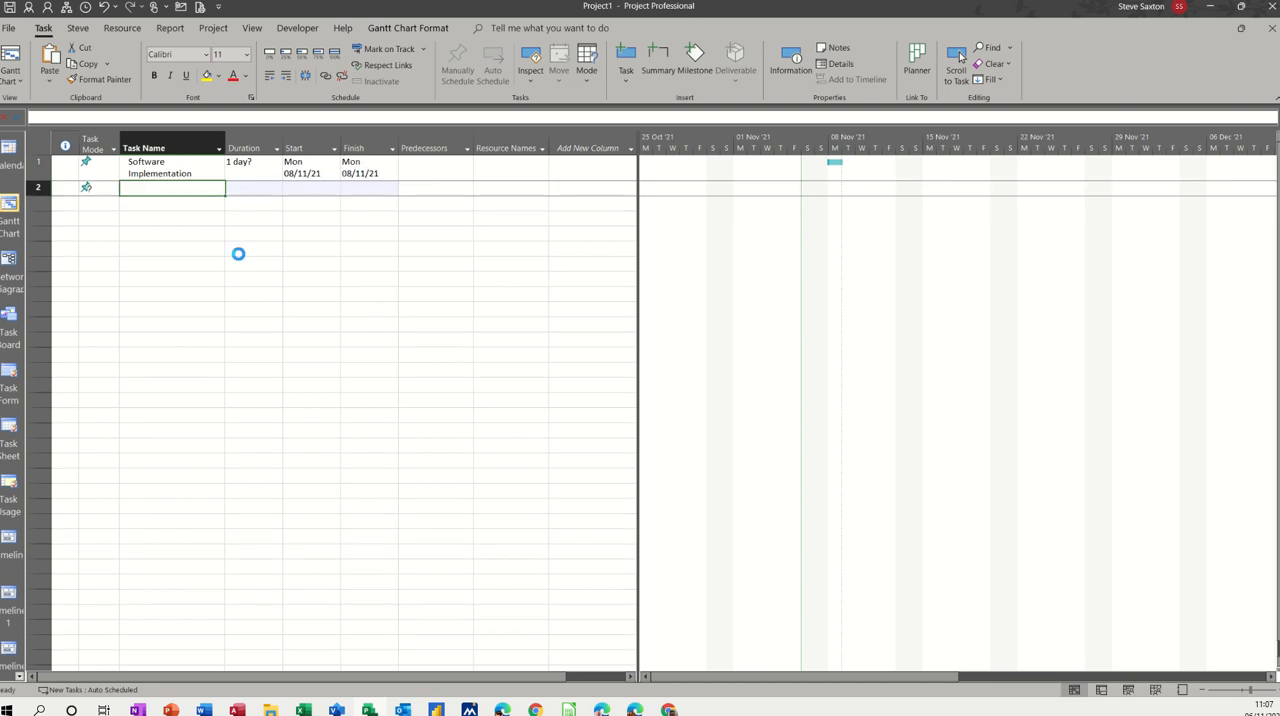
key(ctrl+z)
key(ctrl+z)
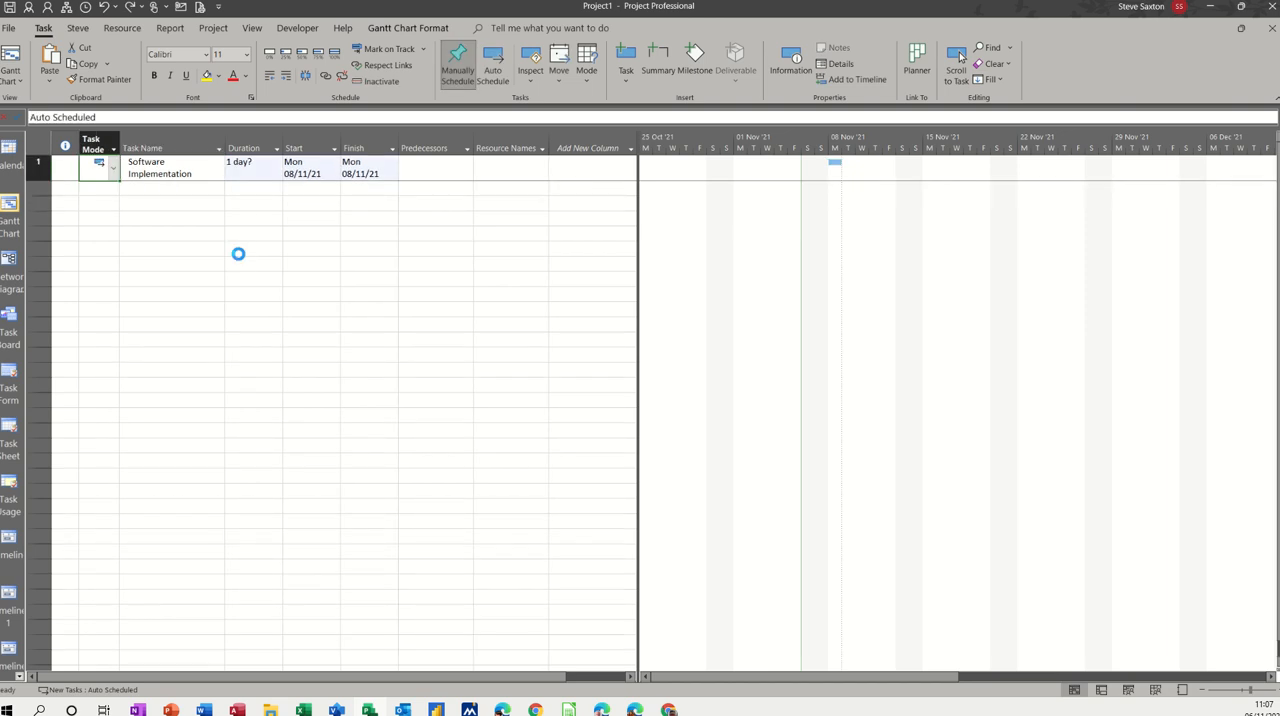
Step: Look over the custom and built-in tables available for the task sheet without switching from Entry
click(160, 190)
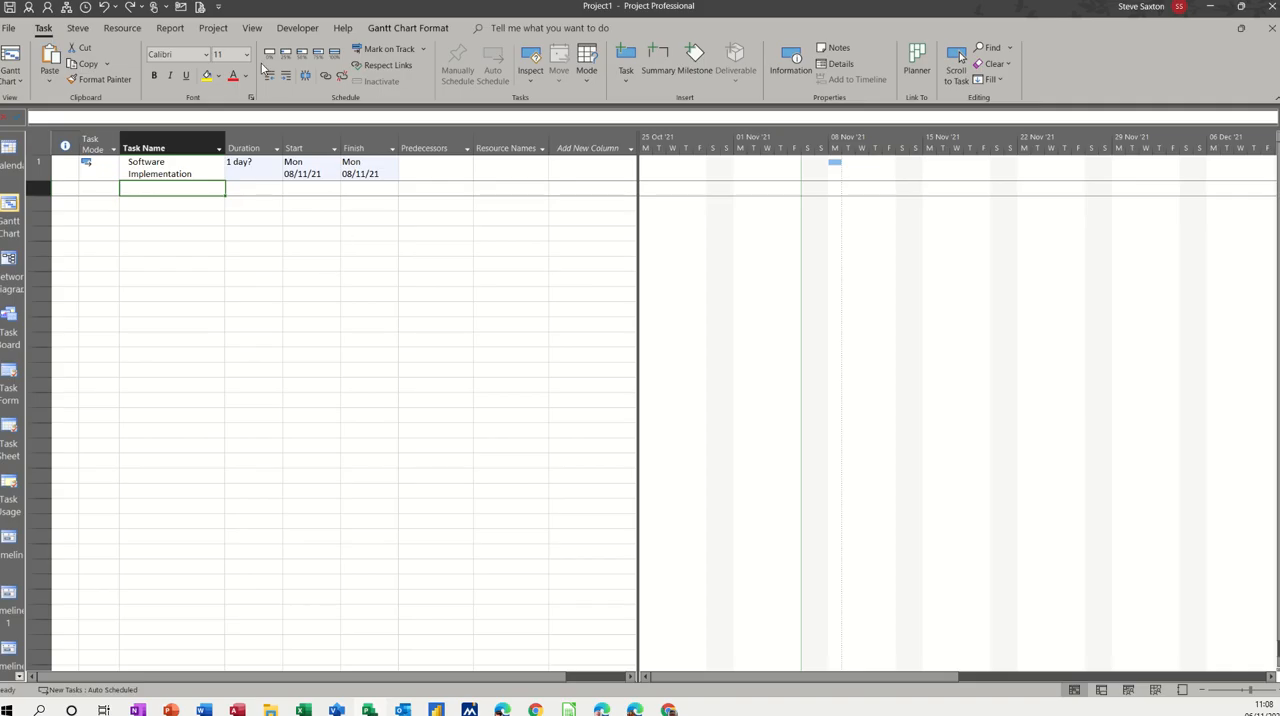
click(251, 28)
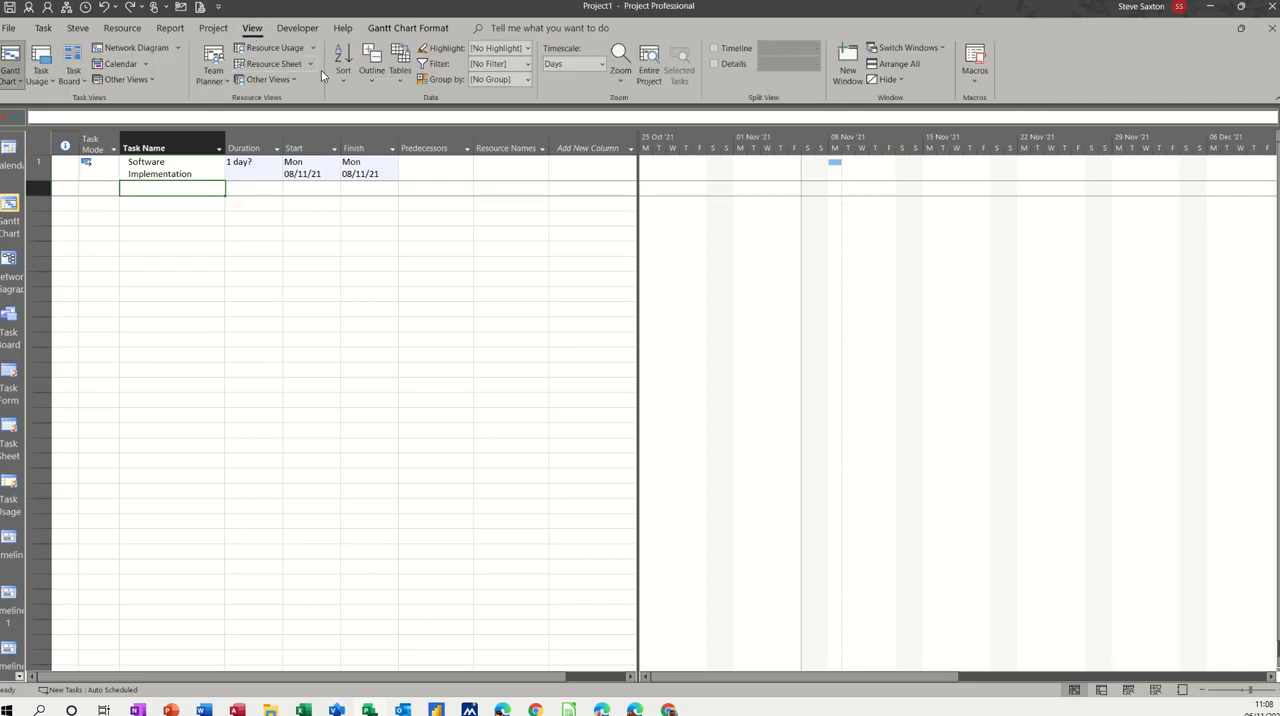
click(400, 80)
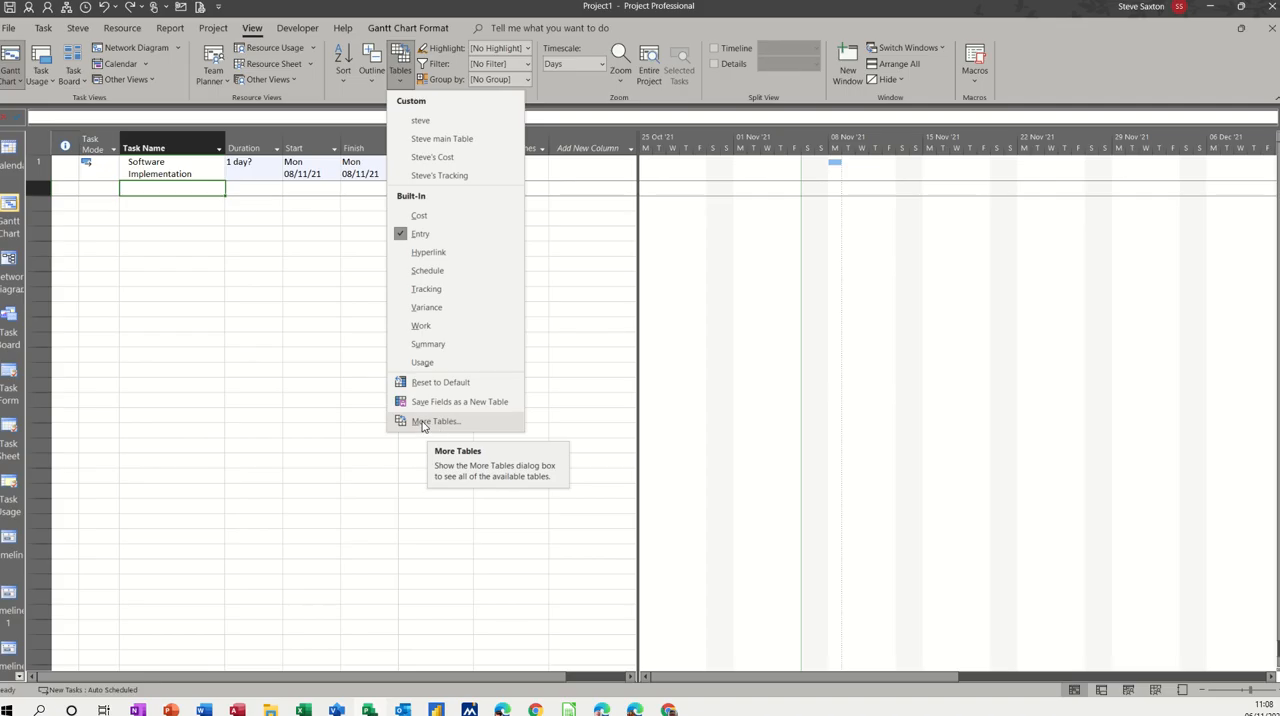
click(169, 190)
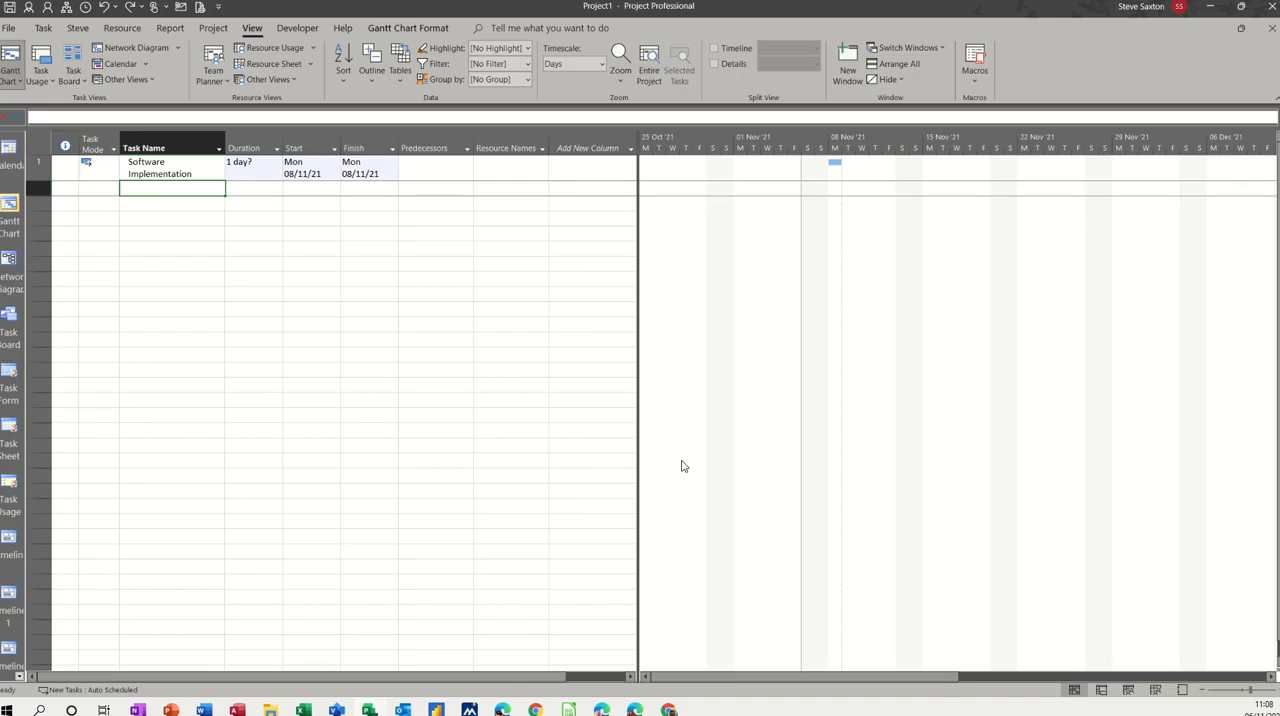
Step: Add a task named Install Software Room 1 below Software Implementation
text(Install S)
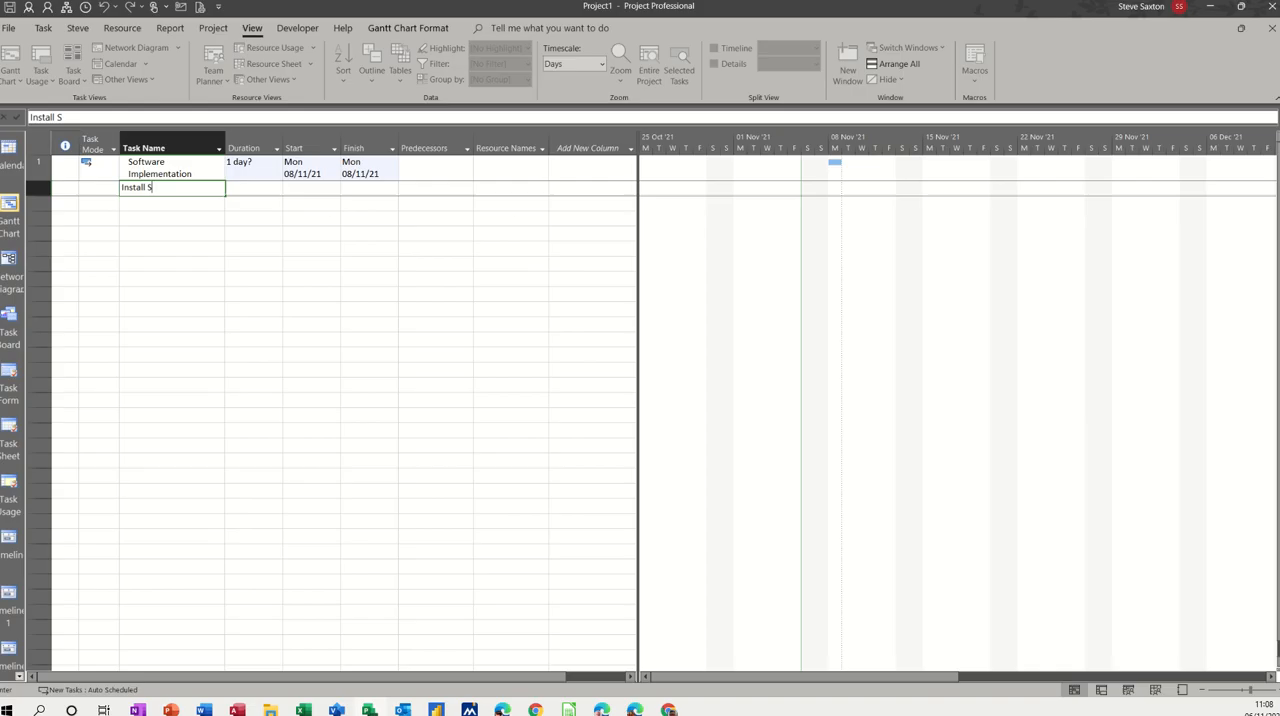
text(oftware Room 1)
key(Return)
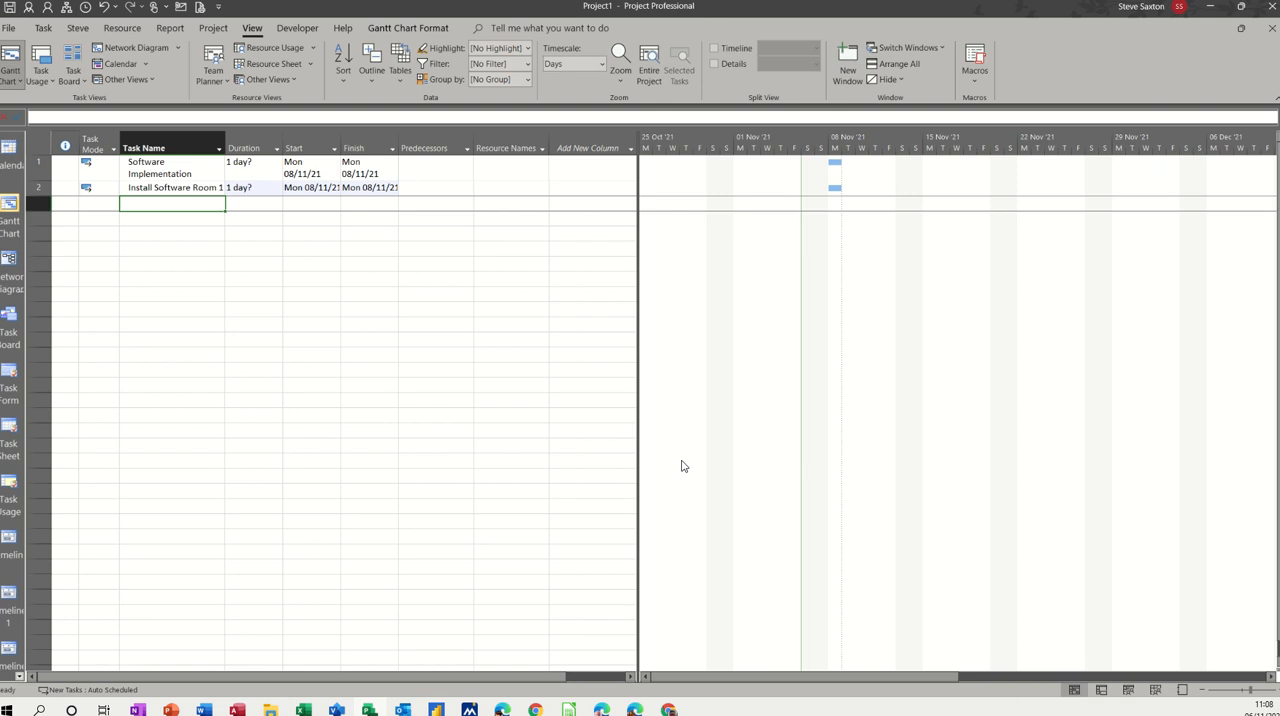
Step: Add two more tasks below the install task, named Test Software Room 1 and Train on Room
text(Test So)
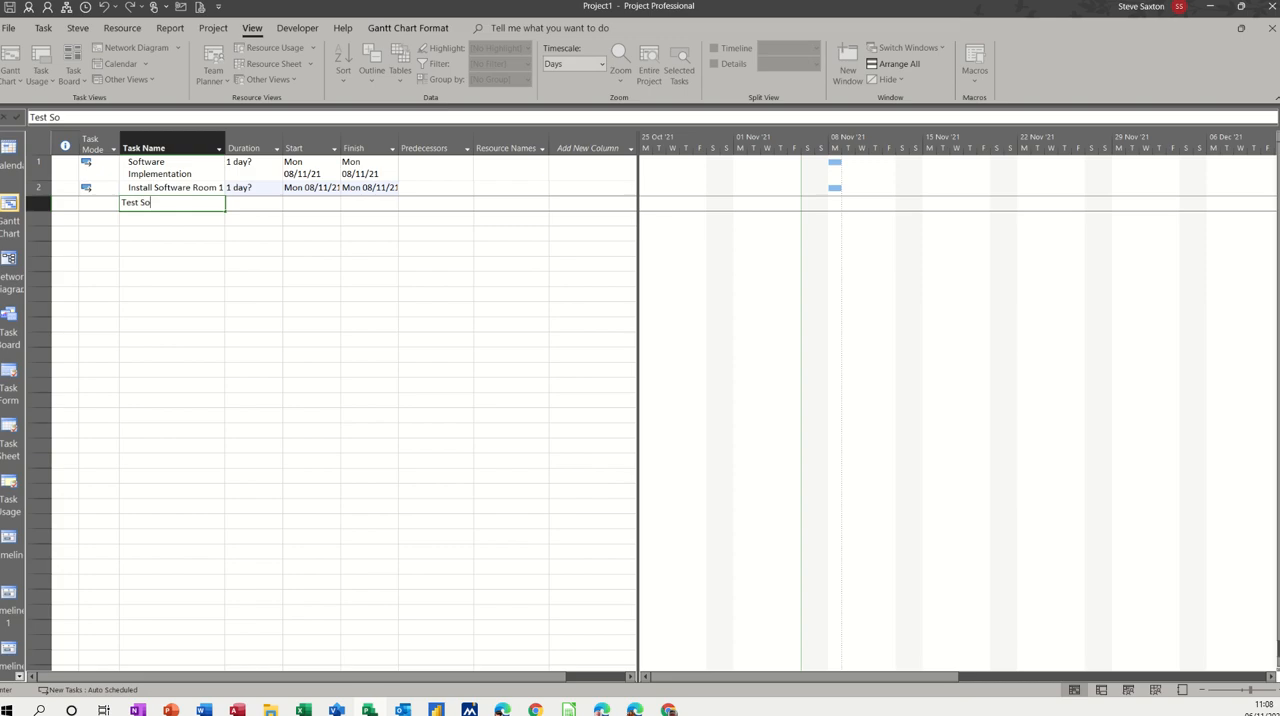
text(ftware Room 1)
key(Return)
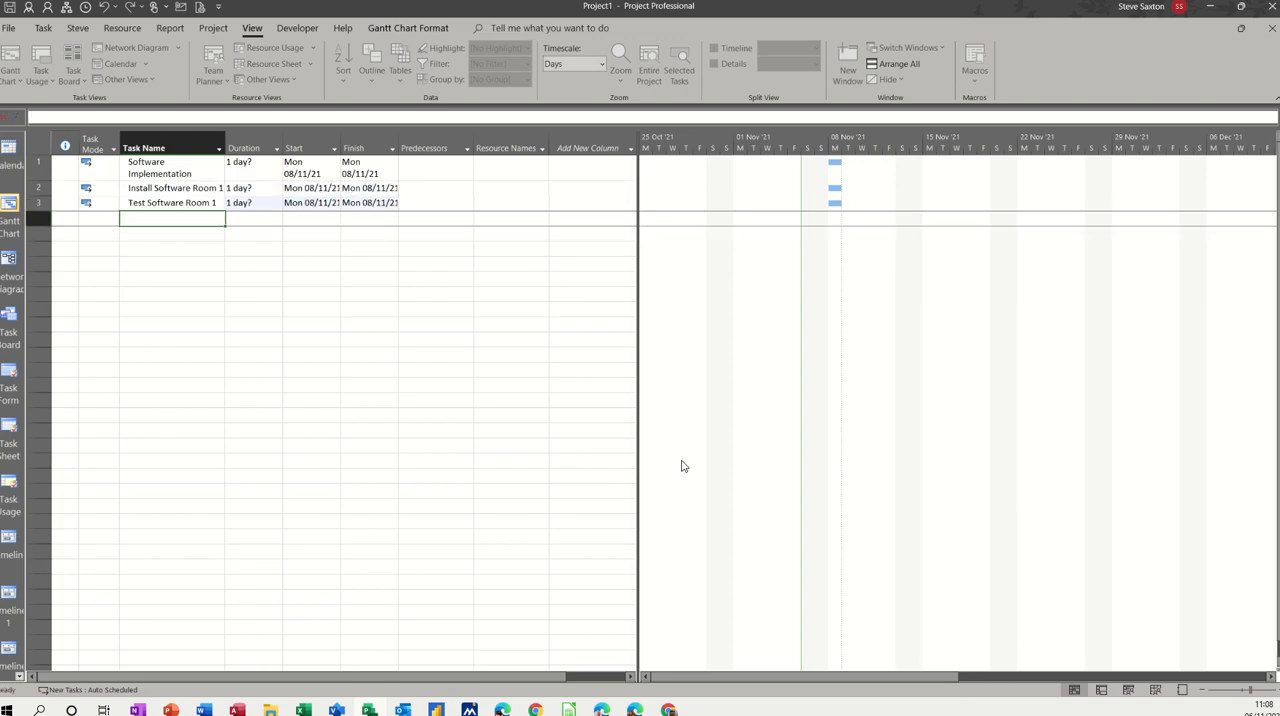
text(Train on Room)
key(Return)
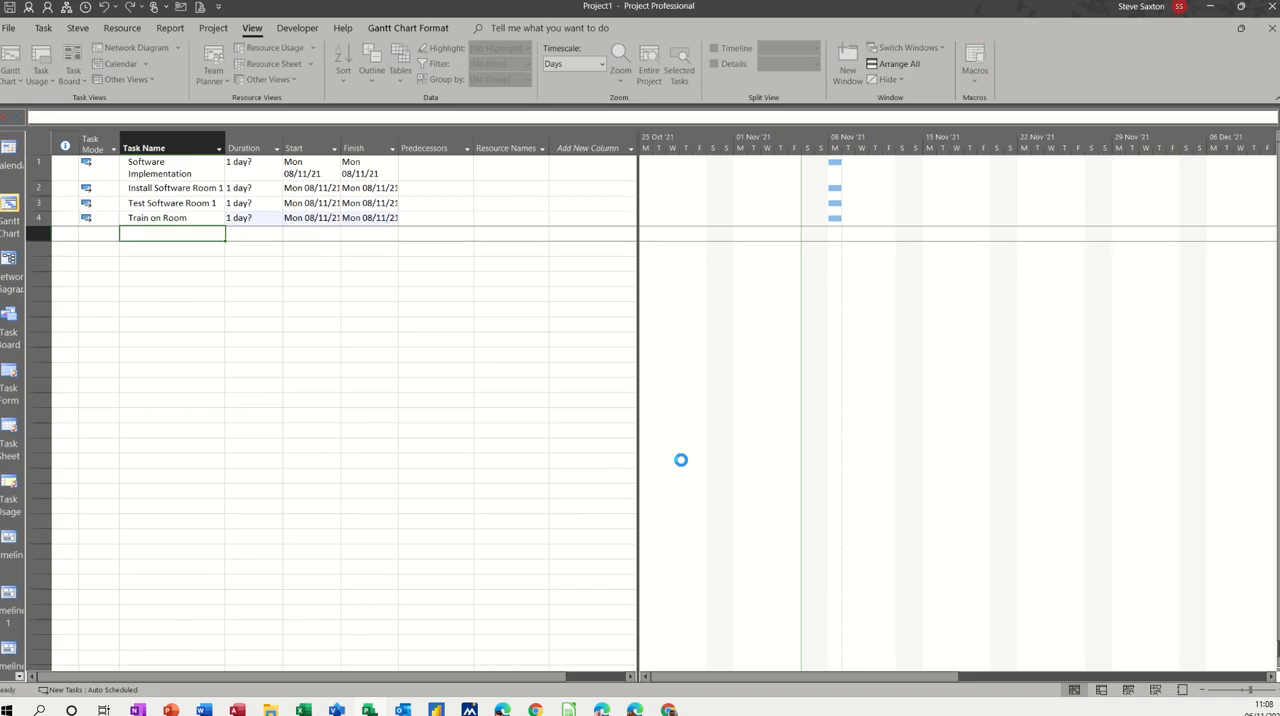
Step: Add a task named Room 1 complete and fit the Task Name column width to its contents
text(Room 1 complete)
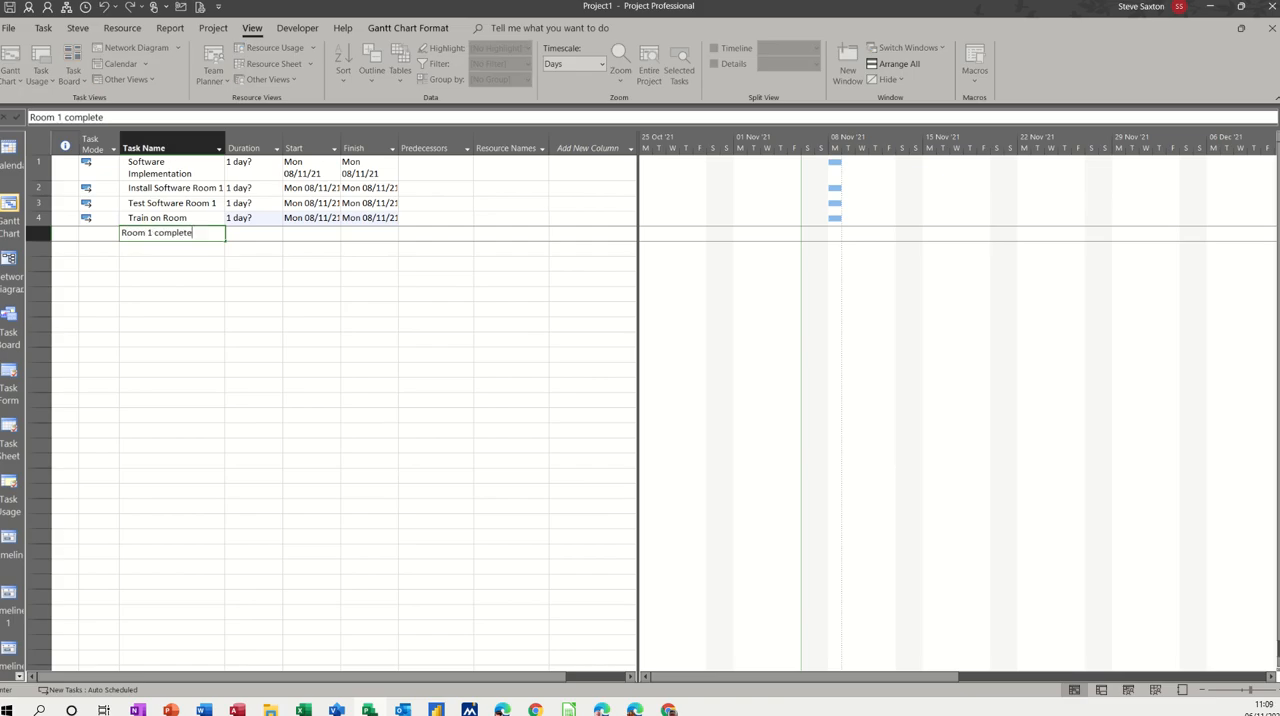
key(Return)
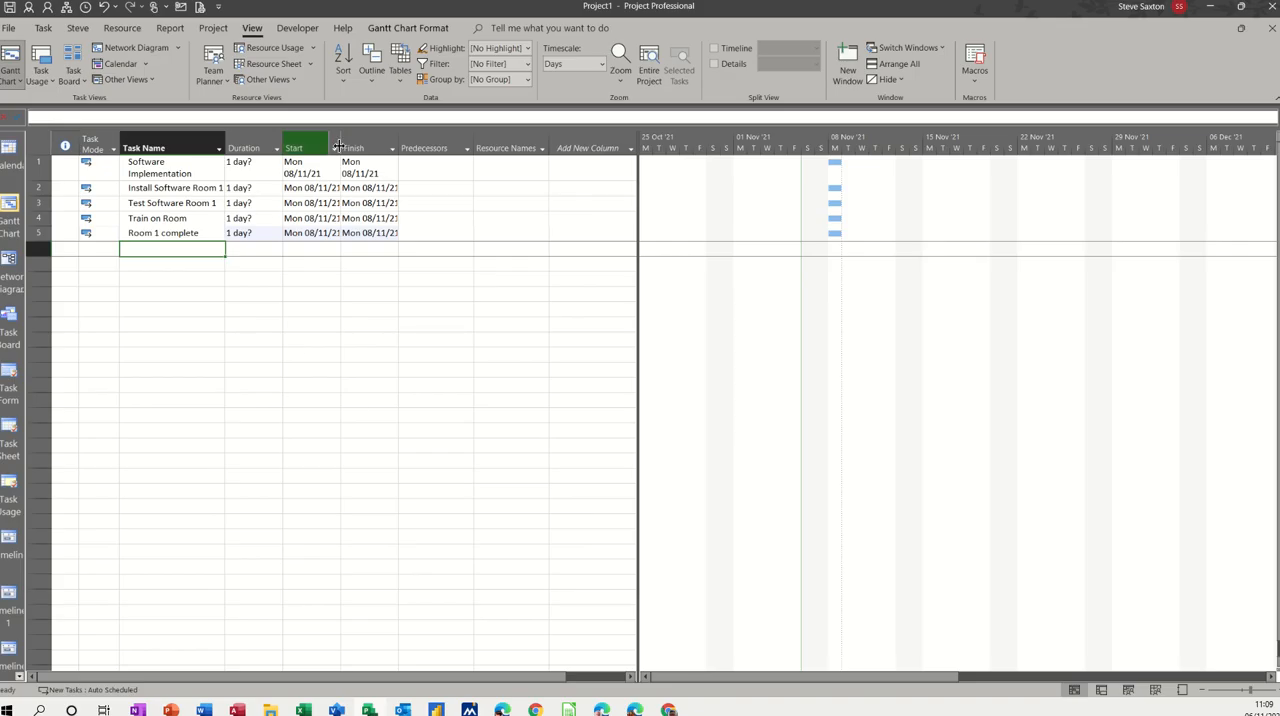
double_click(227, 143)
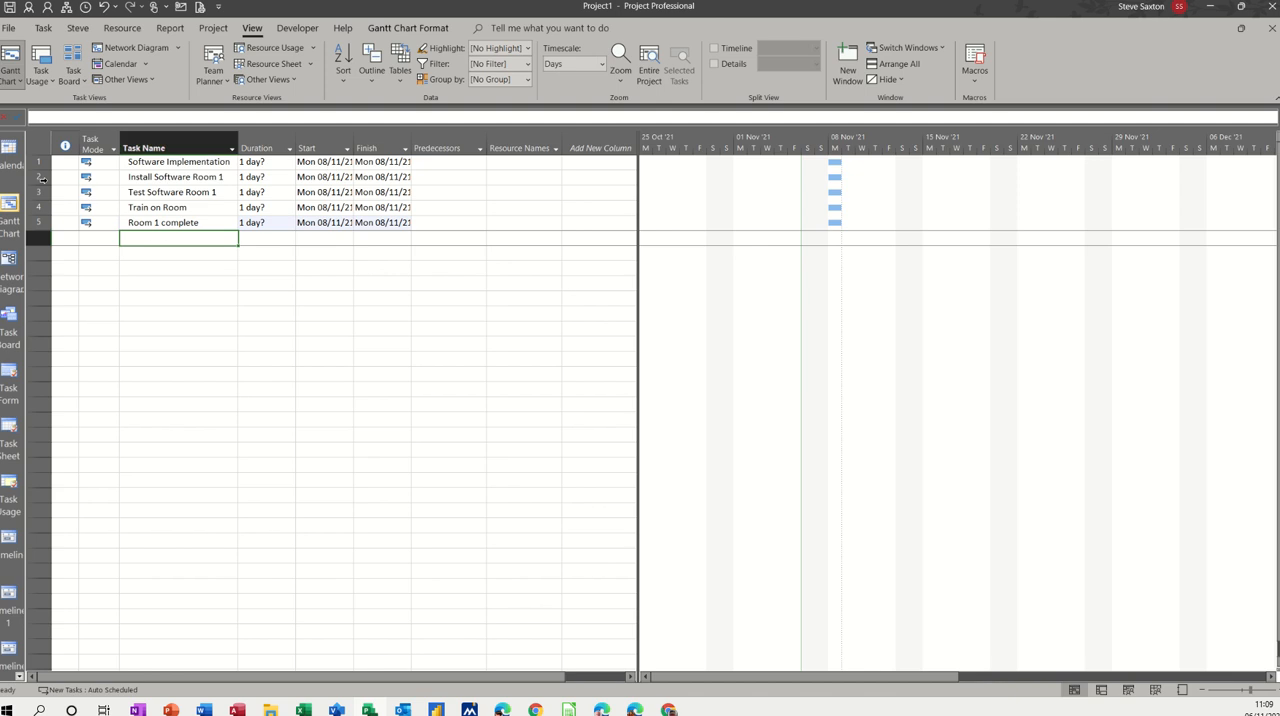
Step: Copy the four room tasks in rows 2 to 5 and paste them starting at row 6
drag(40, 177, 47, 222)
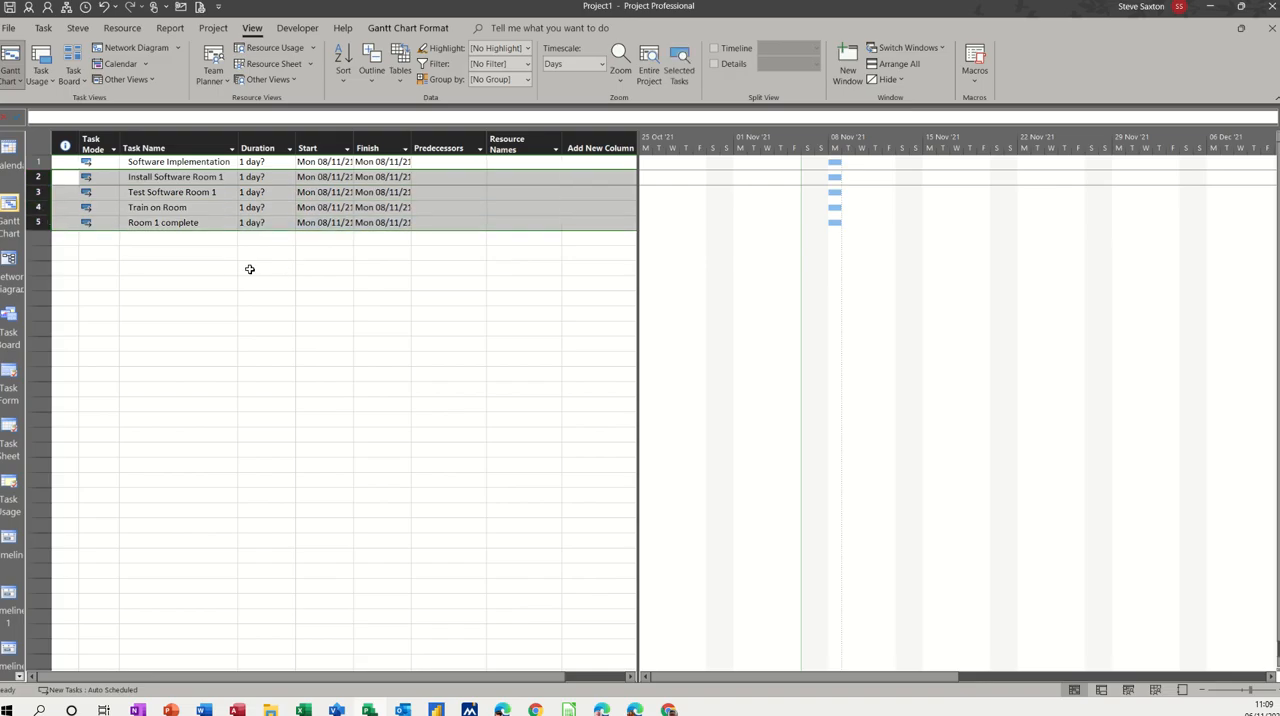
click(167, 241)
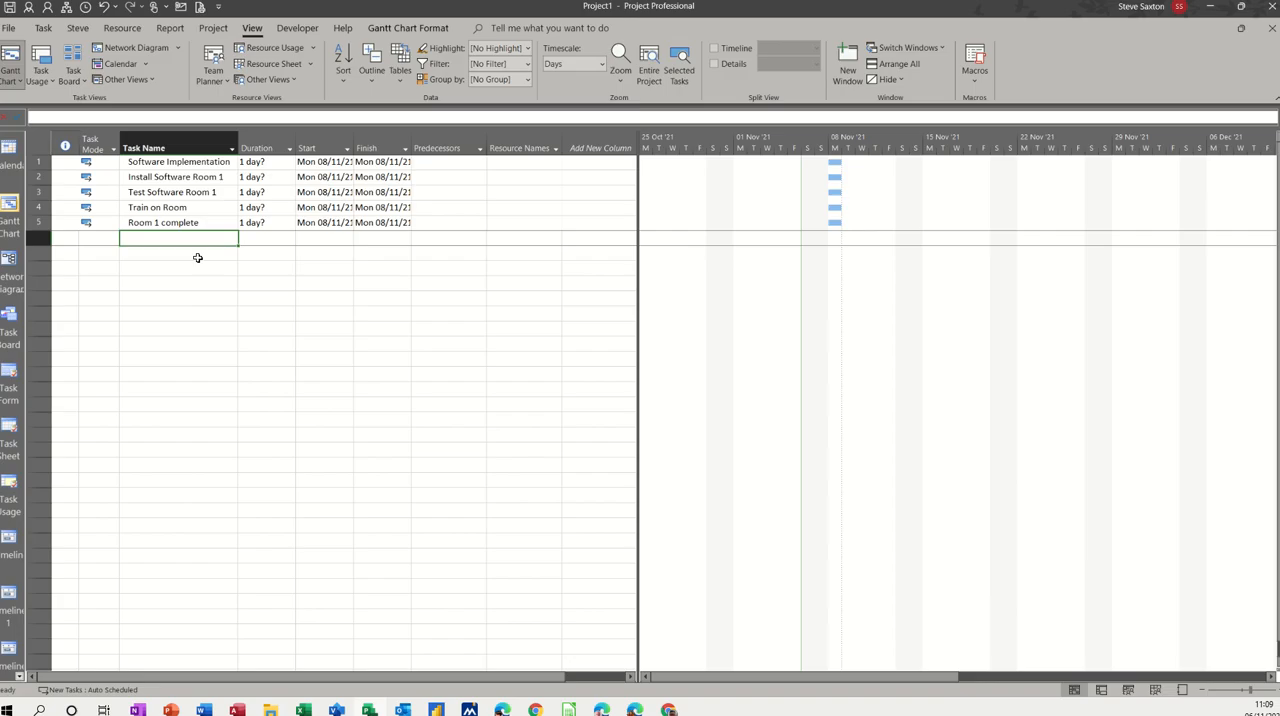
key(ctrl+v)
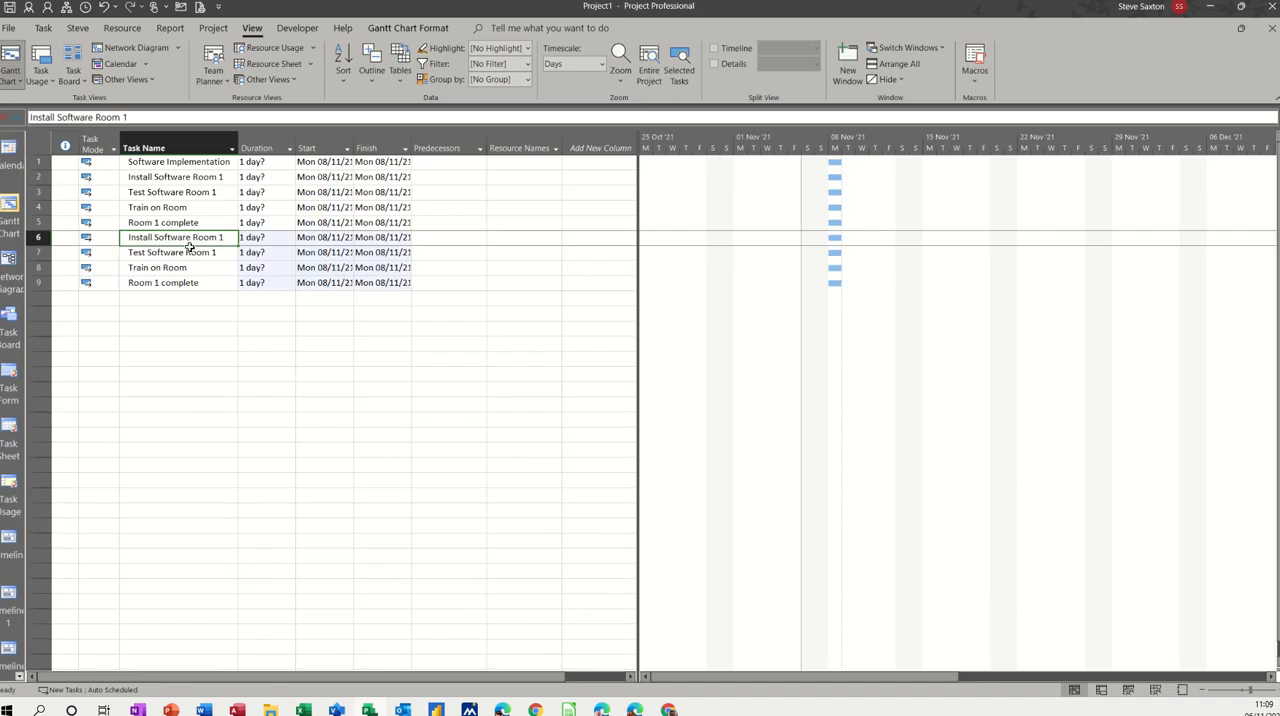
Step: Rename the pasted install task in row 6 to Install Software Room 2
click(130, 117)
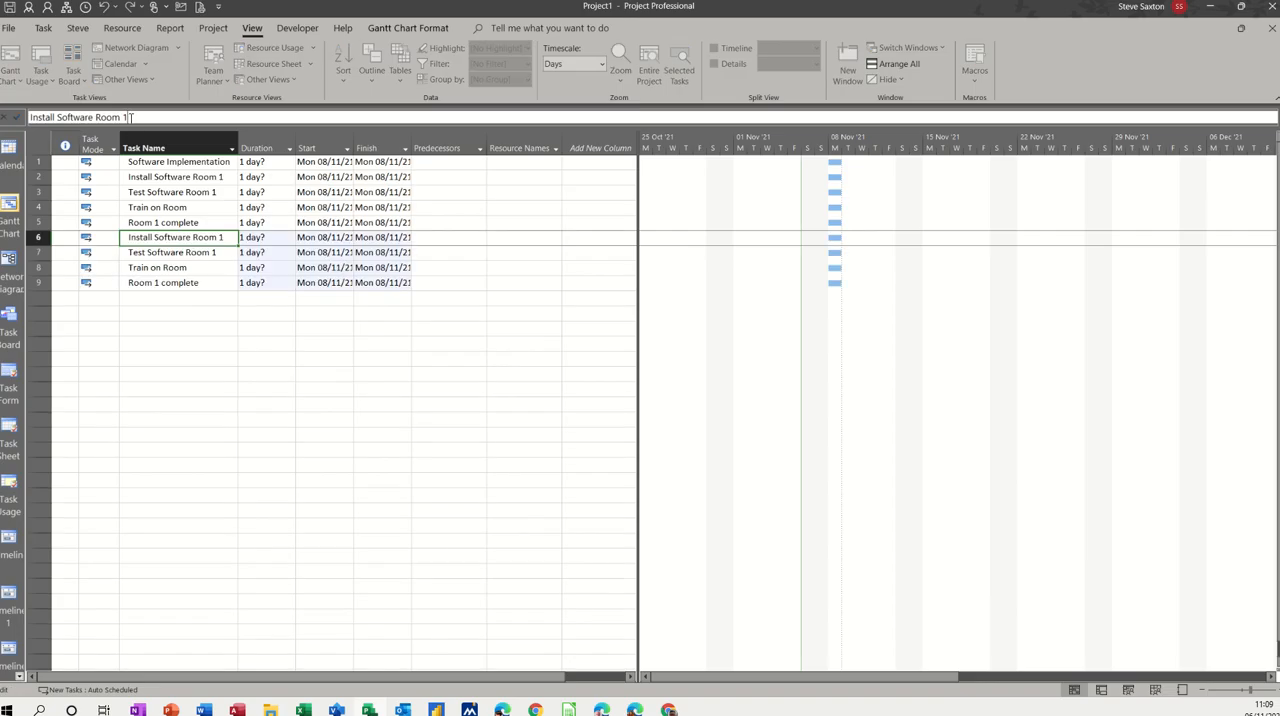
key(BackSpace)
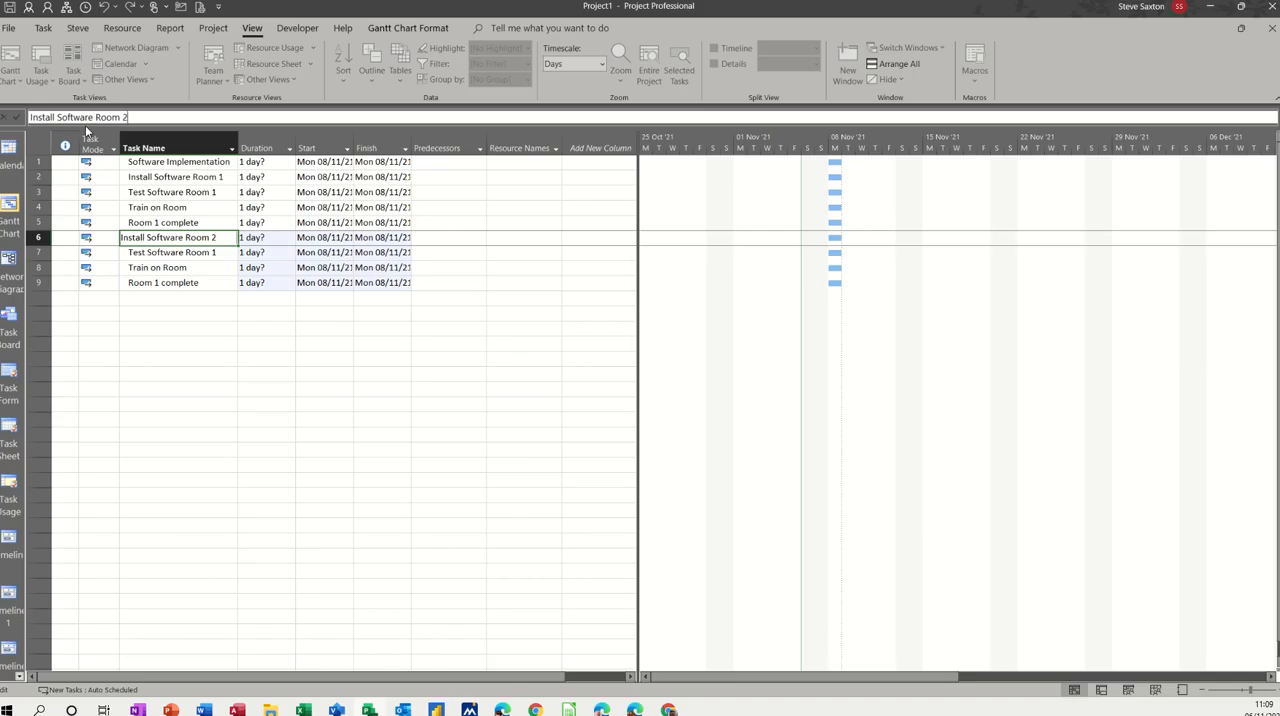
key(Return)
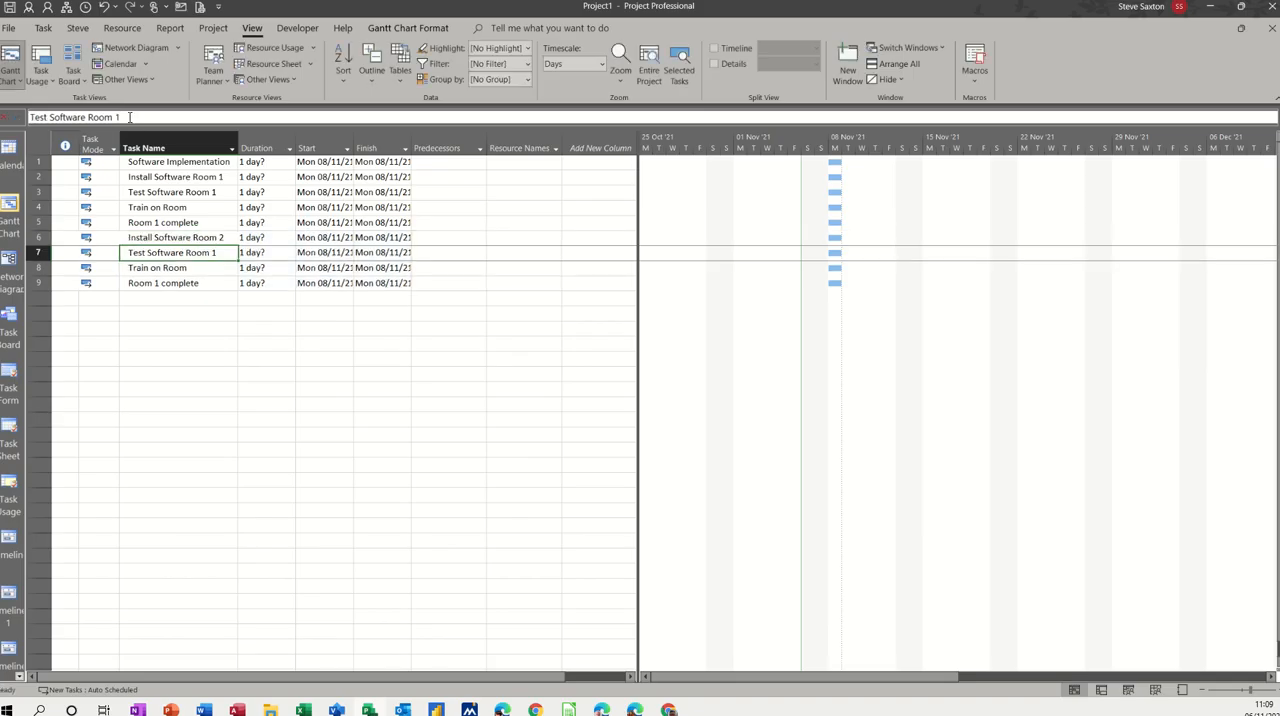
Step: Rename the pasted test task in row 7 to Test Software Room 2
click(130, 117)
key(BackSpace)
text(2)
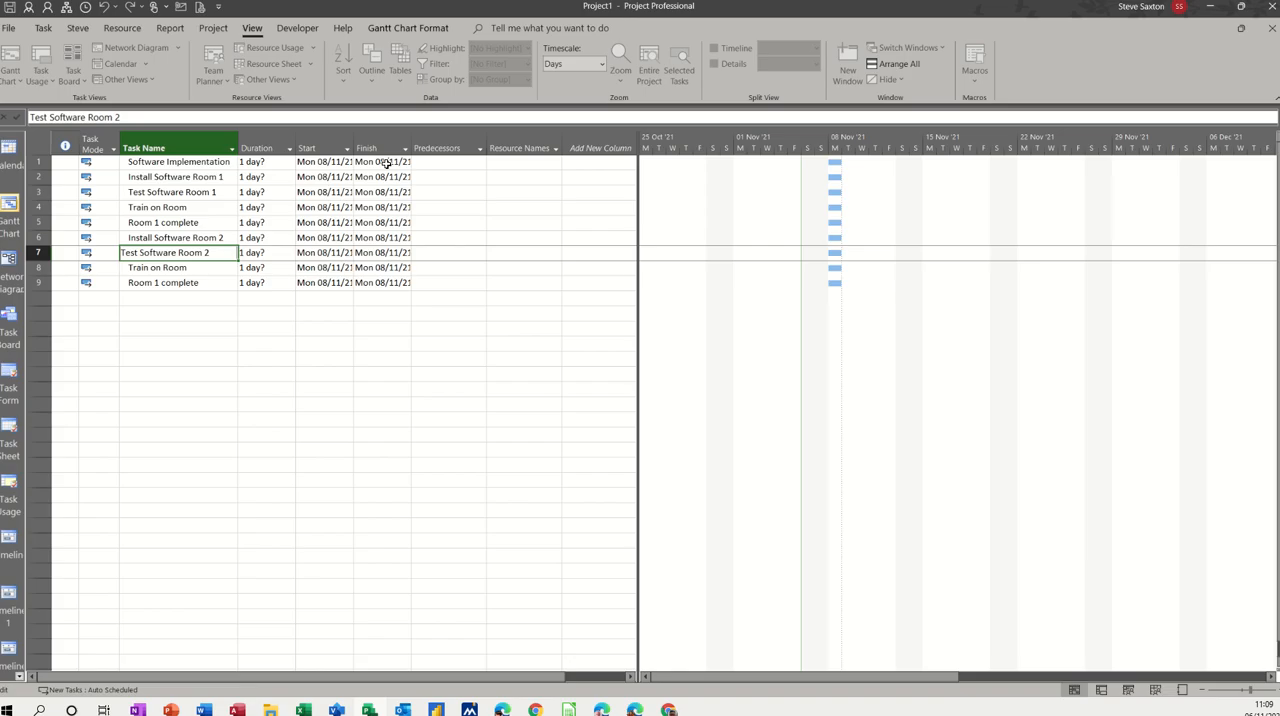
Step: Rename the pasted training task in row 8 to Train two Room
click(215, 271)
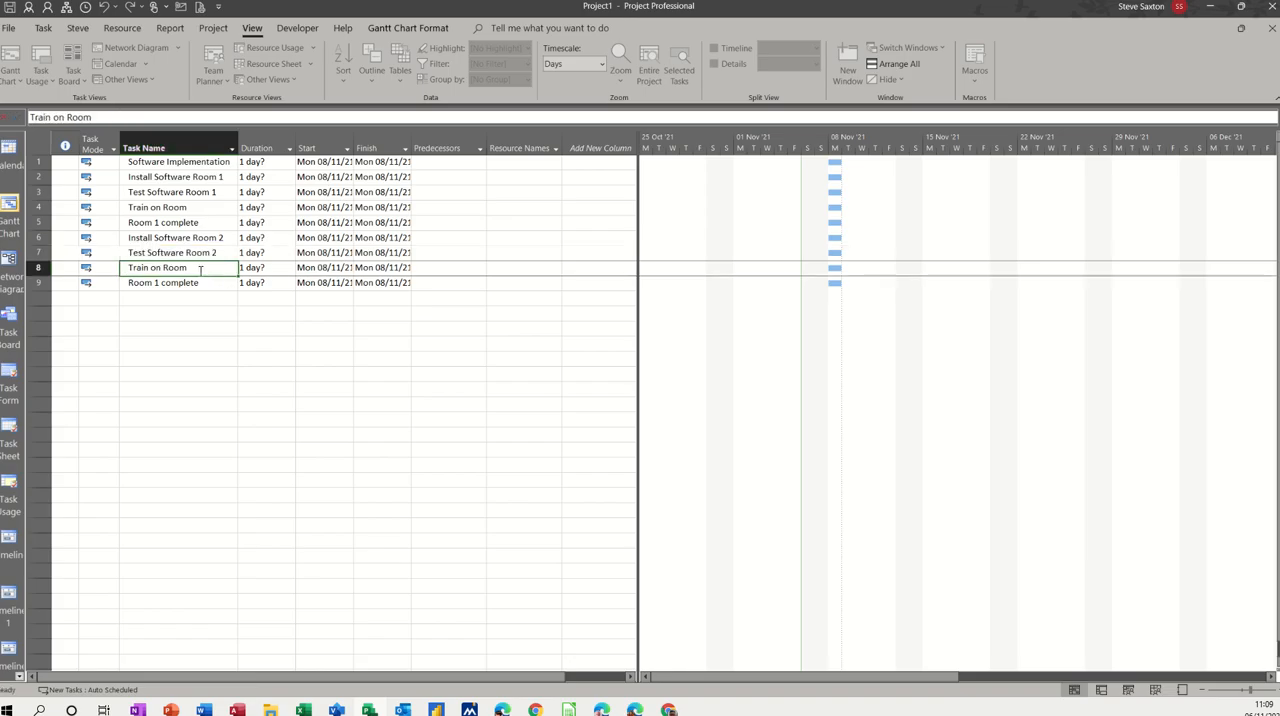
double_click(156, 268)
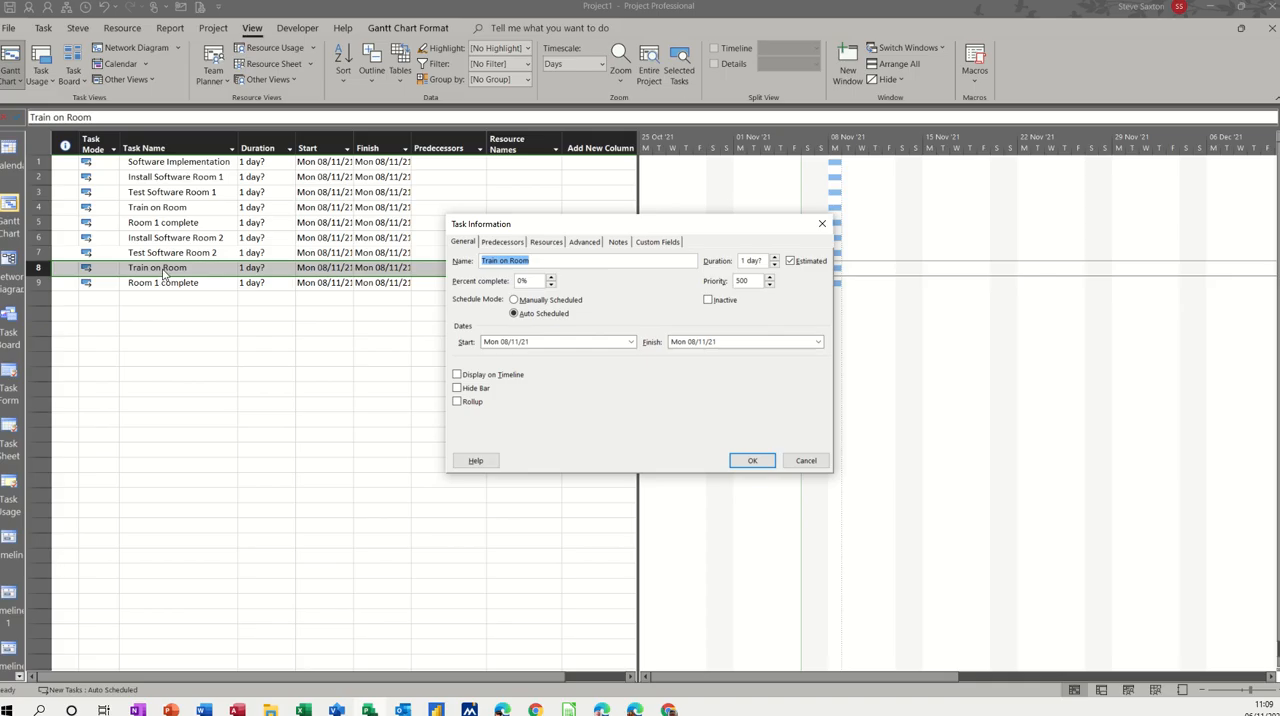
click(805, 460)
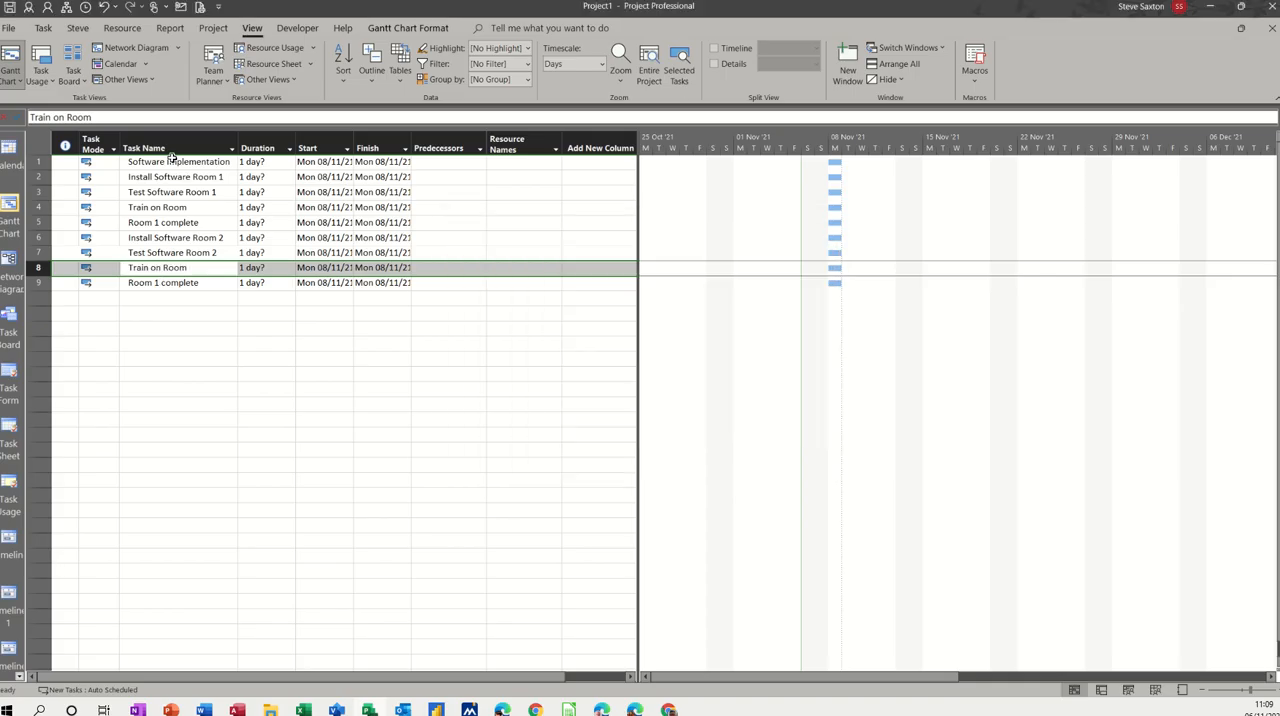
double_click(57, 117)
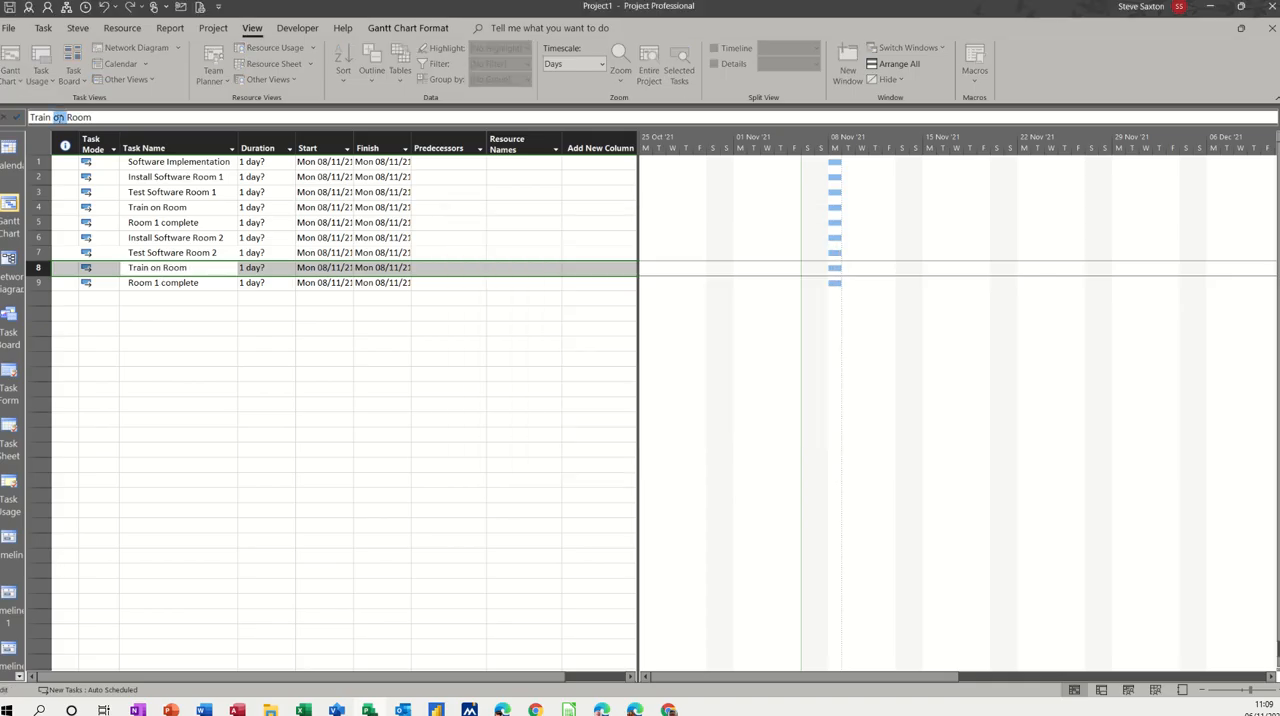
text(two)
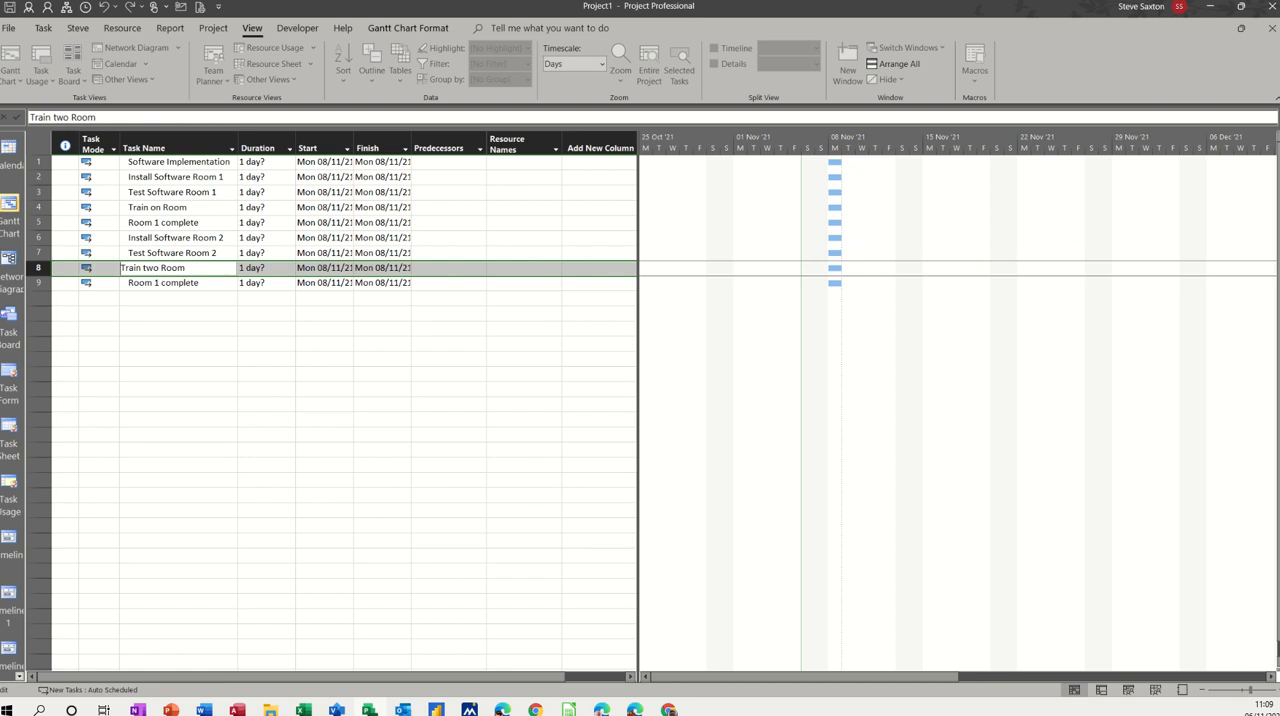
click(19, 118)
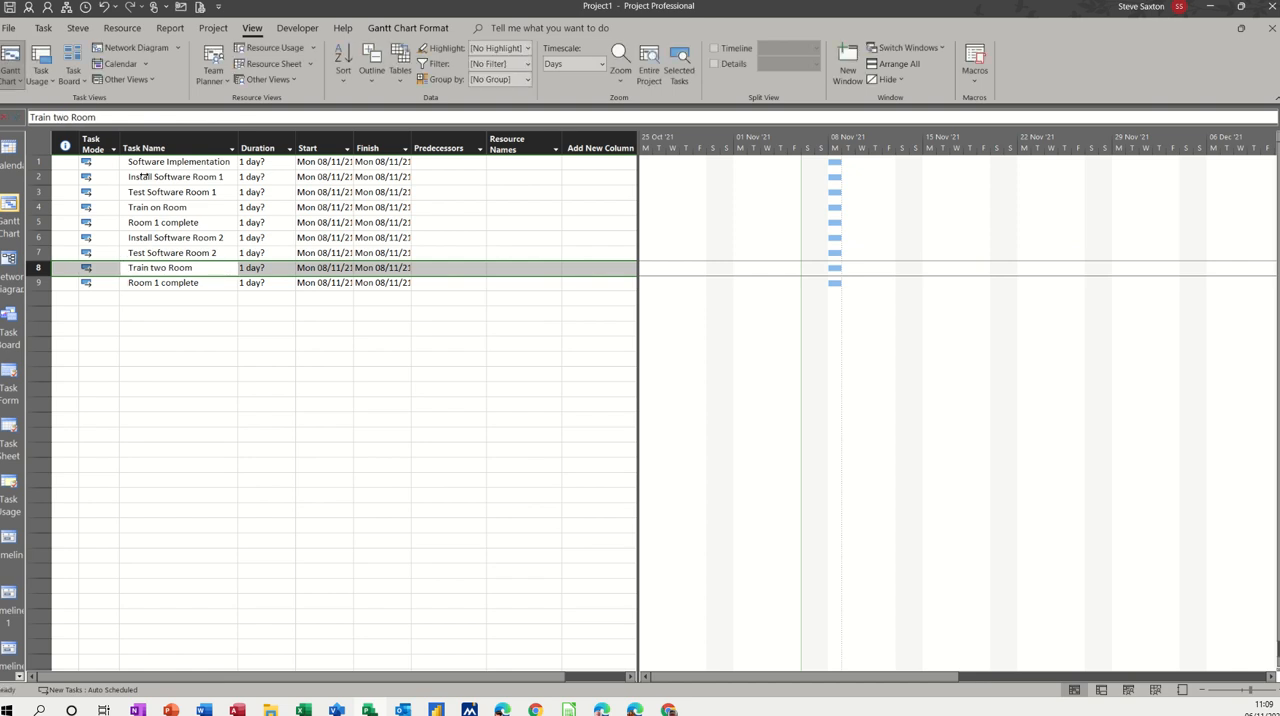
Step: Rename the original training task in row 4 to Train one Room
click(165, 208)
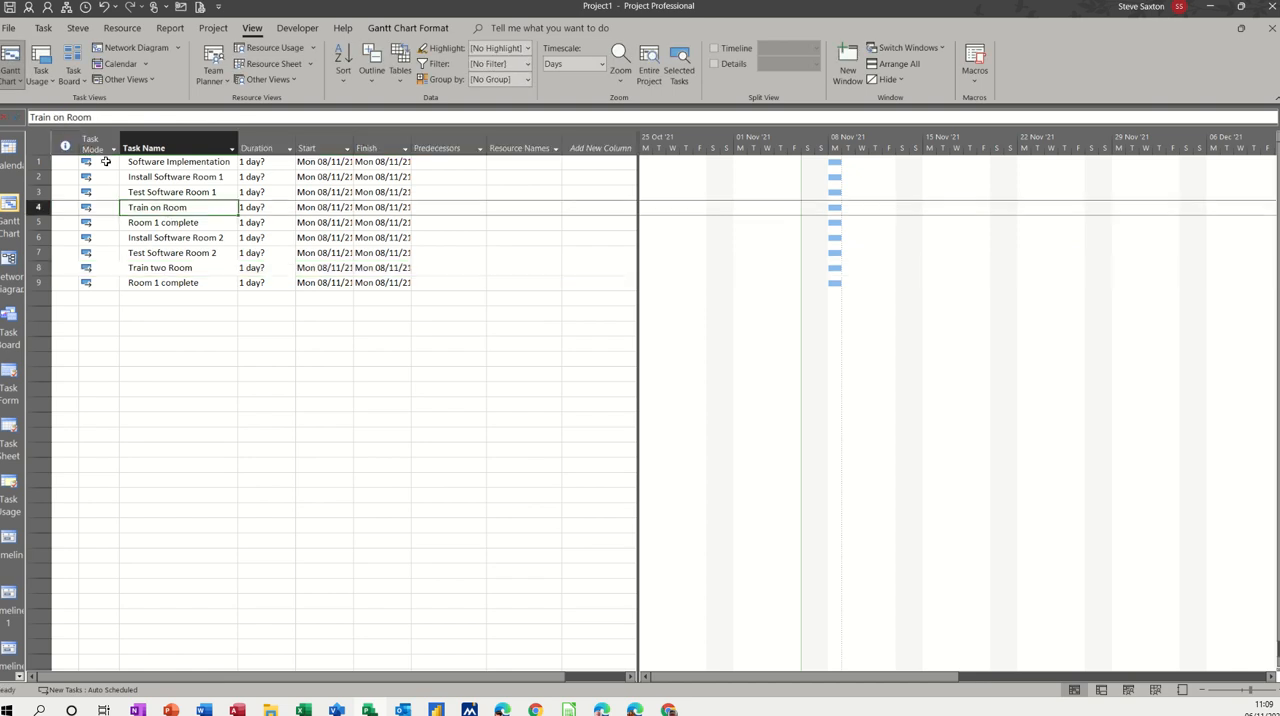
click(61, 117)
text(e)
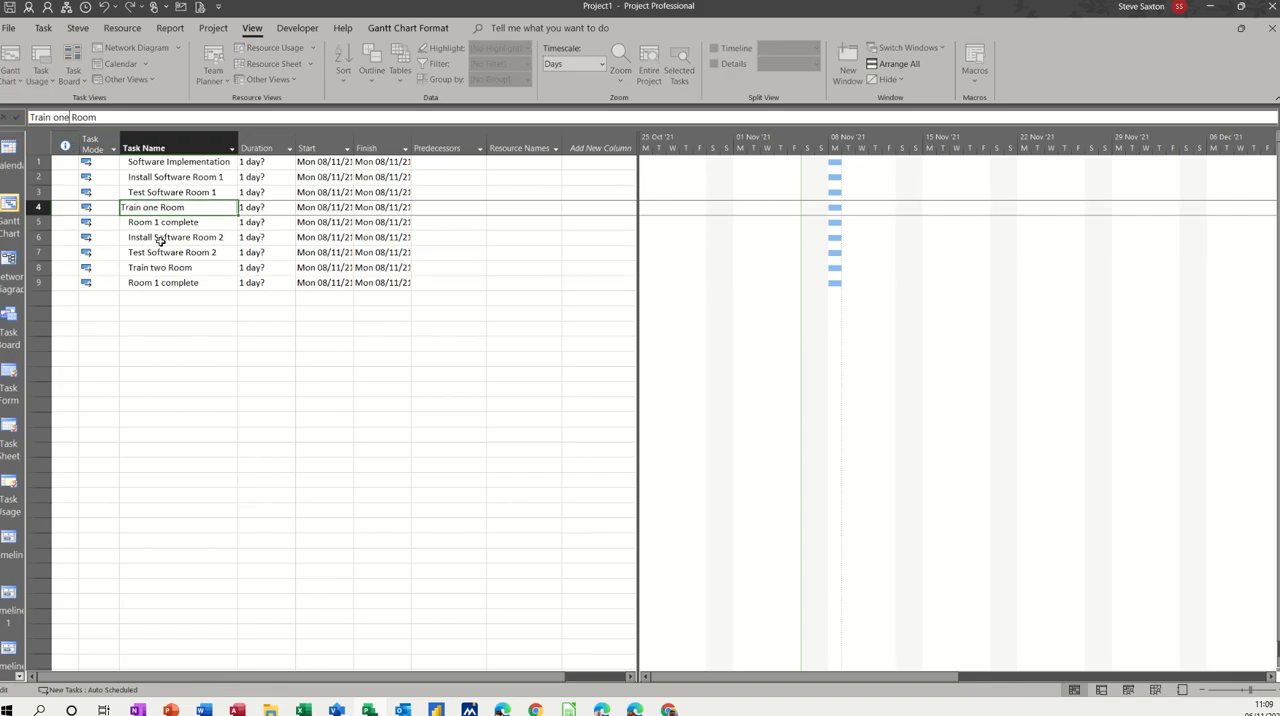
Step: Rename the pasted completion task in row 9 to Room 2 complete
click(150, 283)
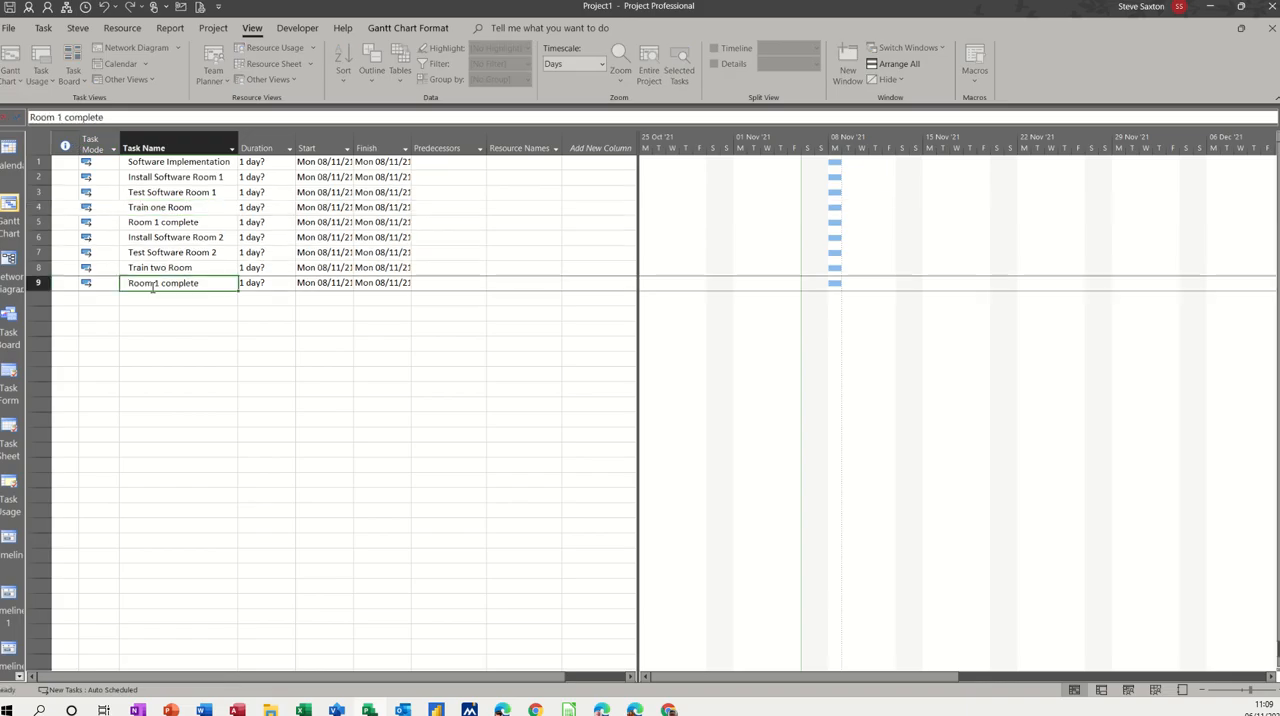
click(60, 117)
key(BackSpace)
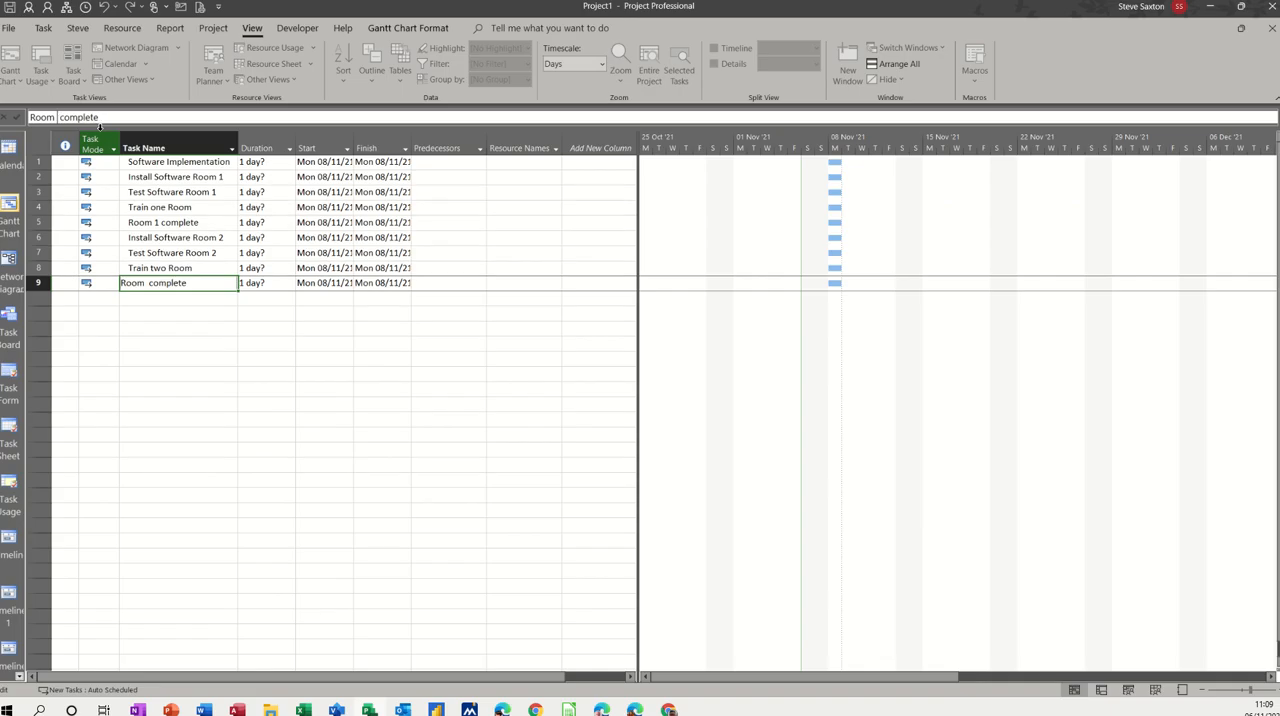
text(2)
key(Return)
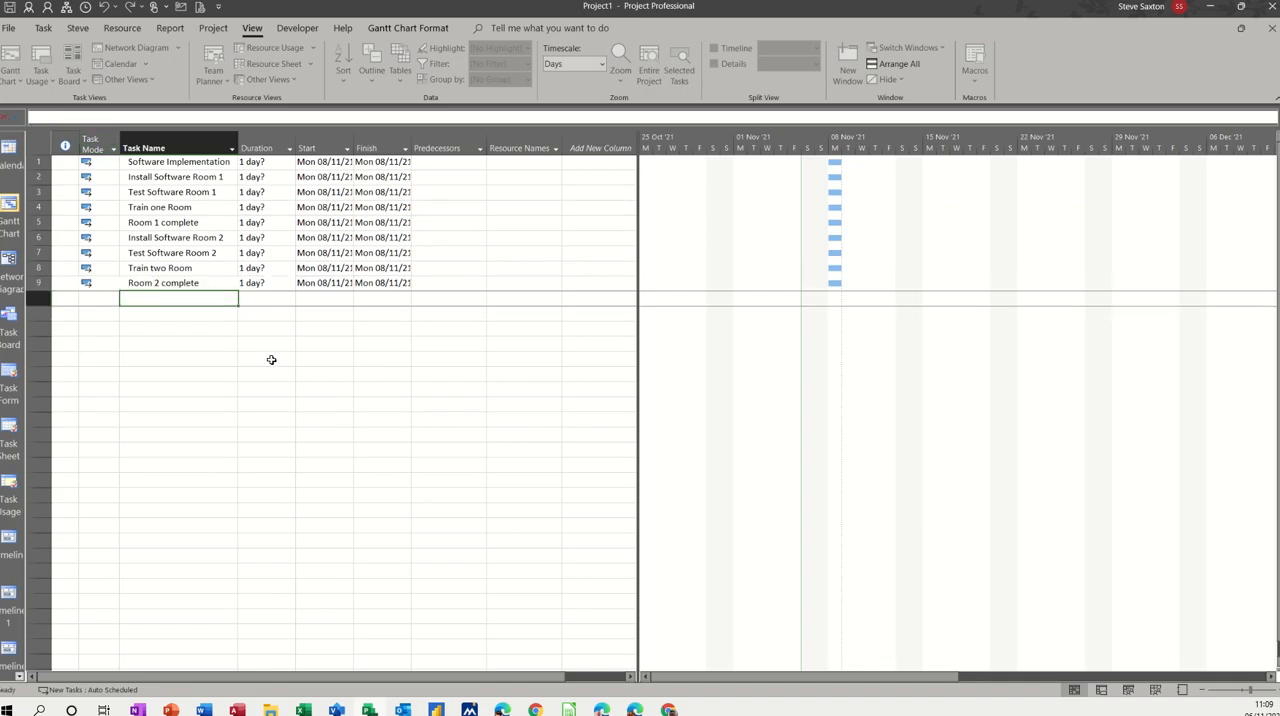
Step: Add a final task named Project Complete in row 10
text(Project Complete)
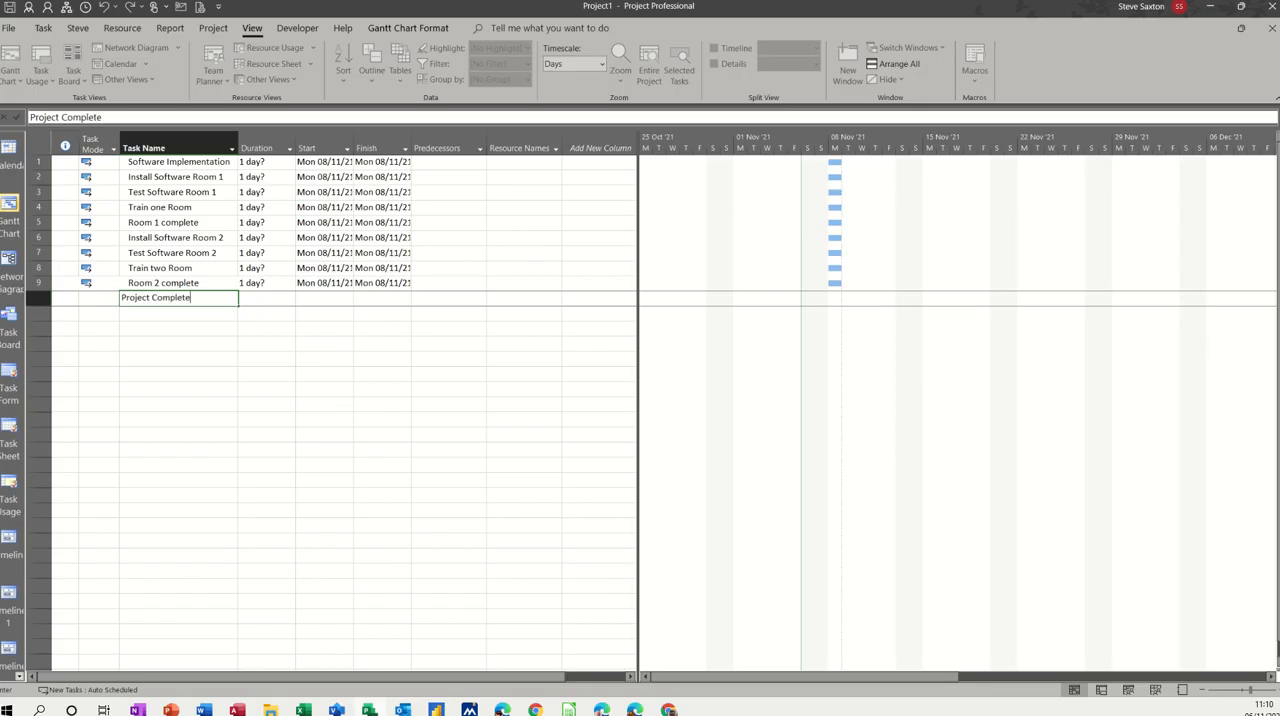
click(130, 330)
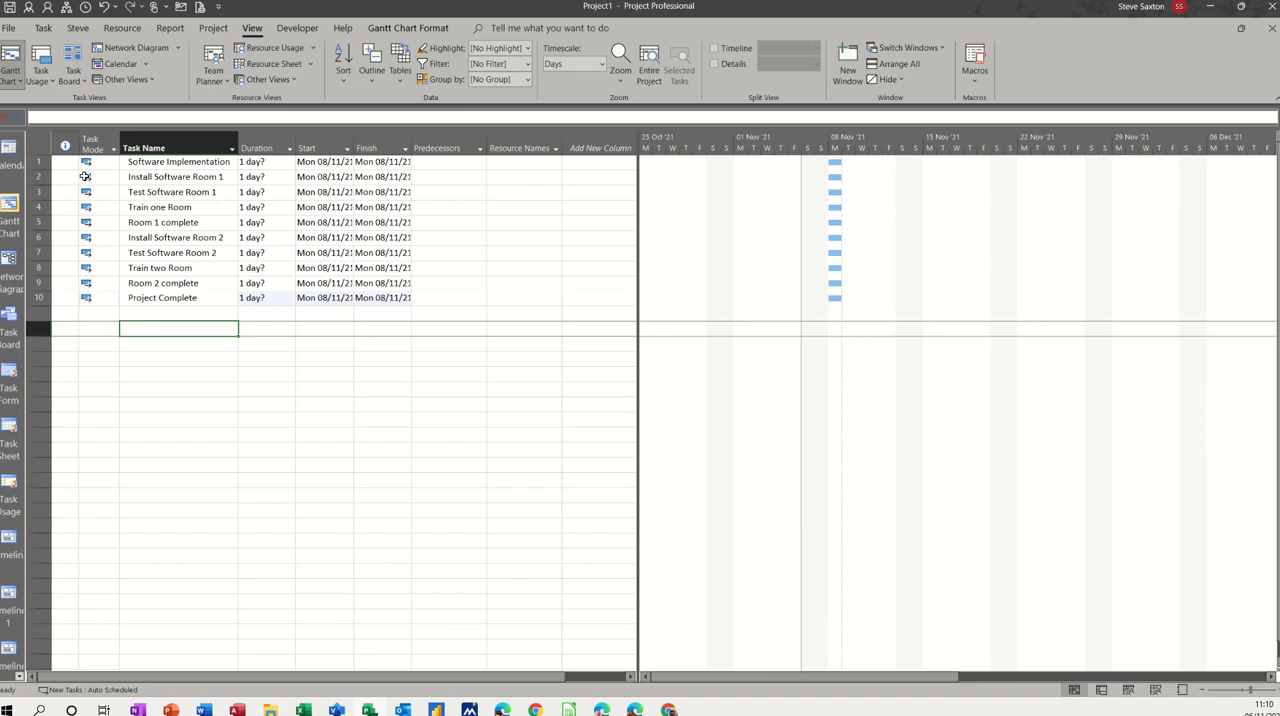
Step: Indent the tasks in rows 2 to 10 as subtasks of Software Implementation
drag(160, 177, 167, 297)
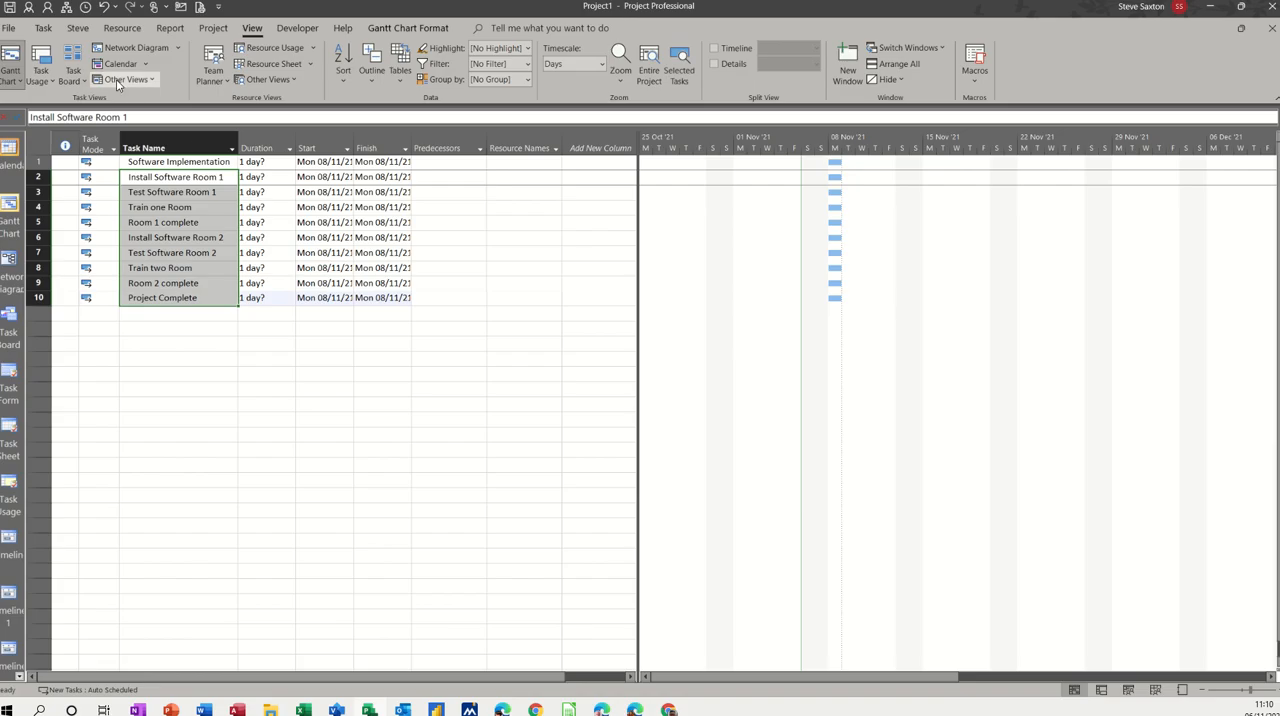
click(45, 32)
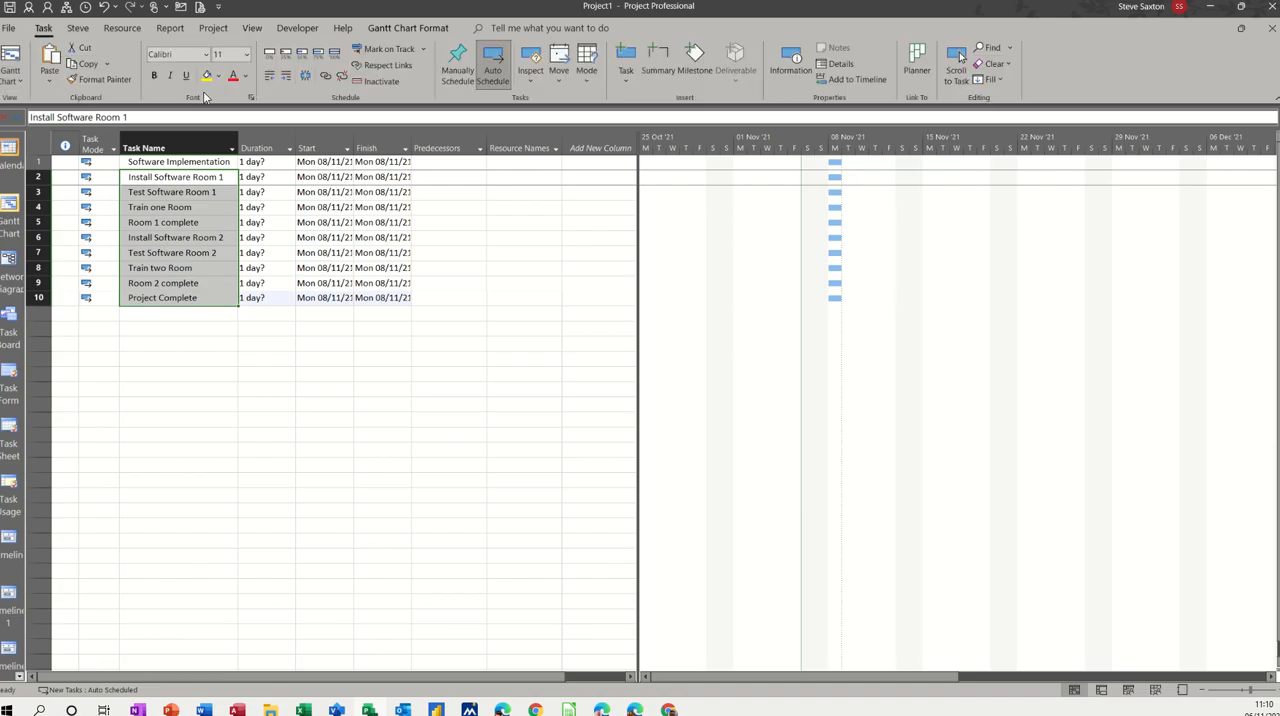
click(284, 81)
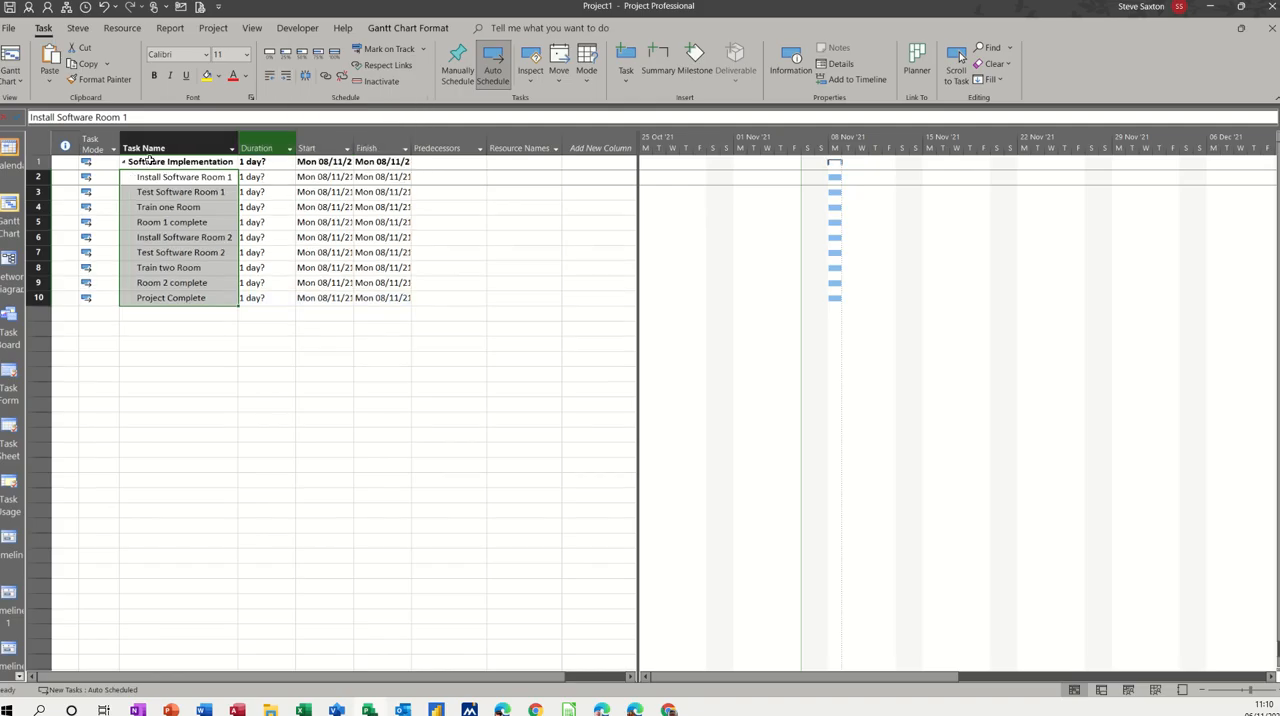
Step: Set the durations of Install Software Room 1, Test Software Room 1 and Train one Room to 1 day each
click(252, 177)
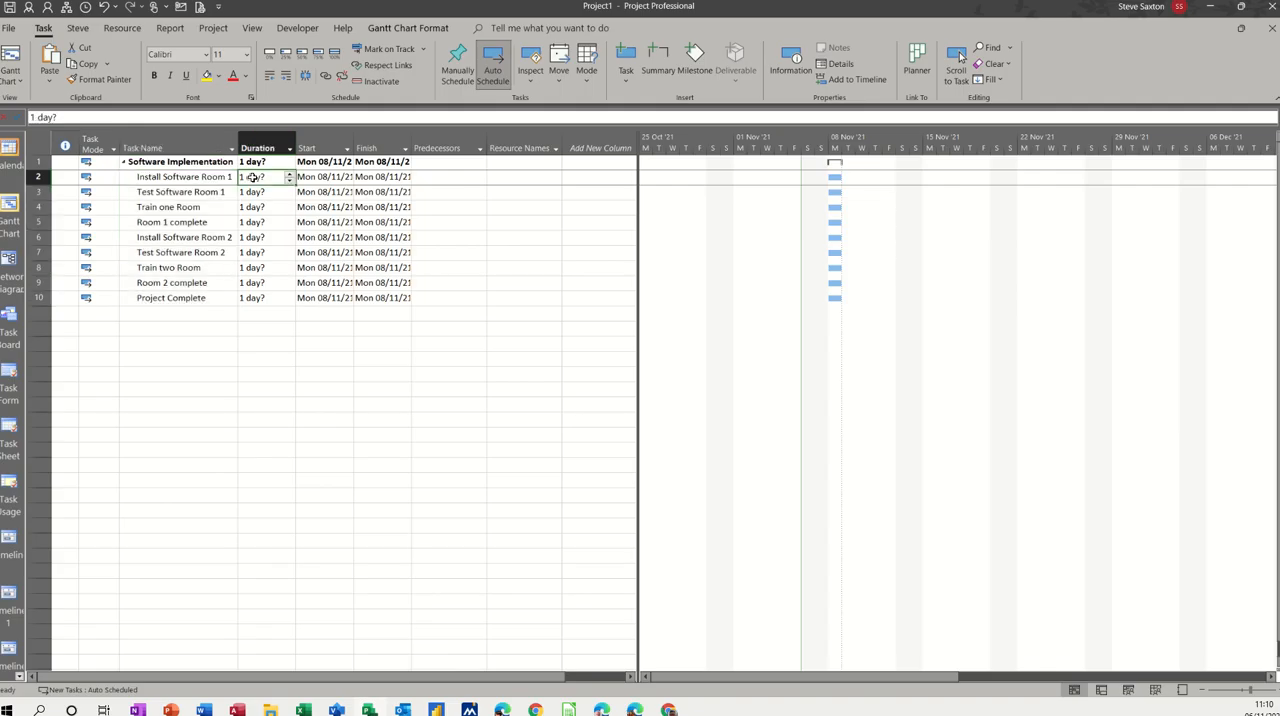
text(1)
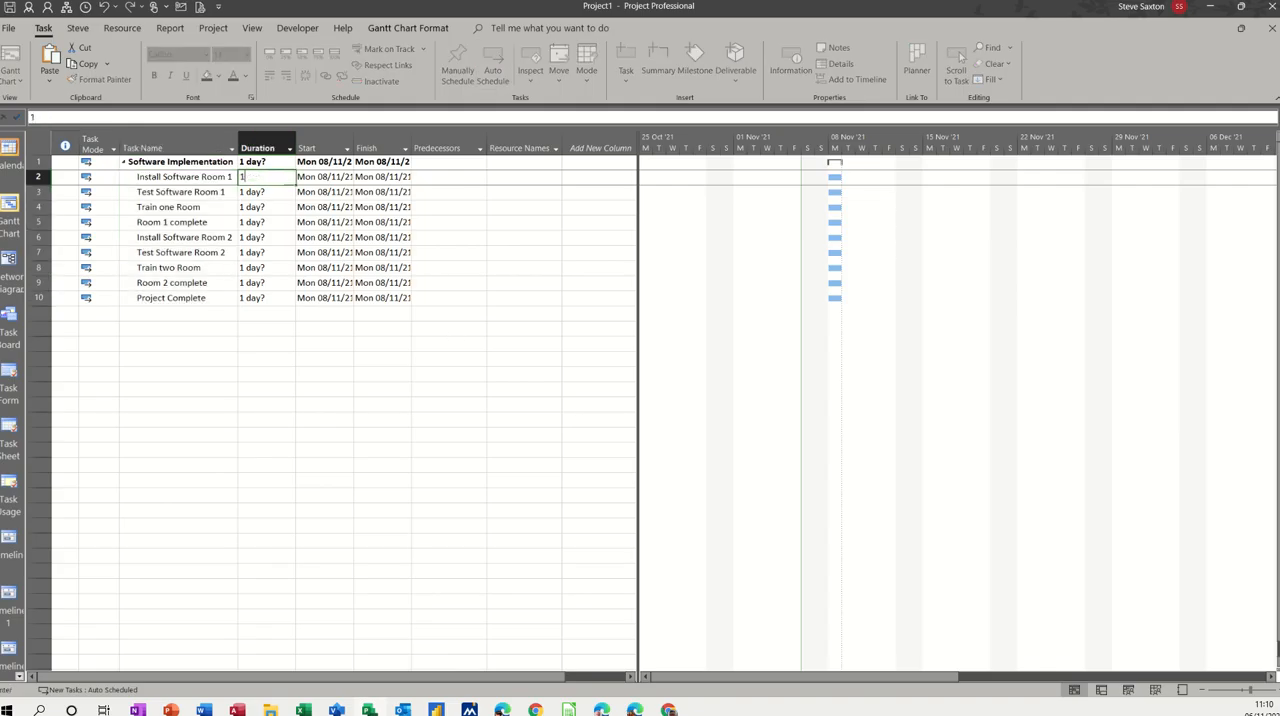
key(Return)
text(1)
key(Return)
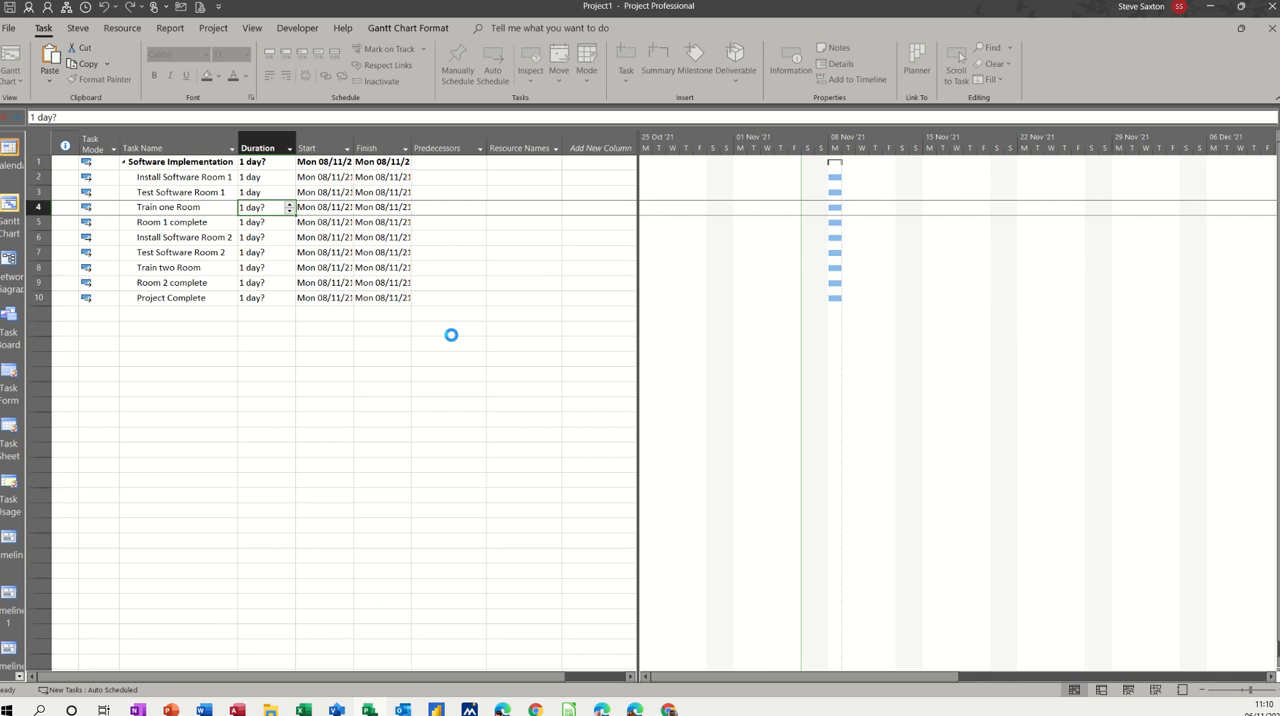
text(1)
key(Return)
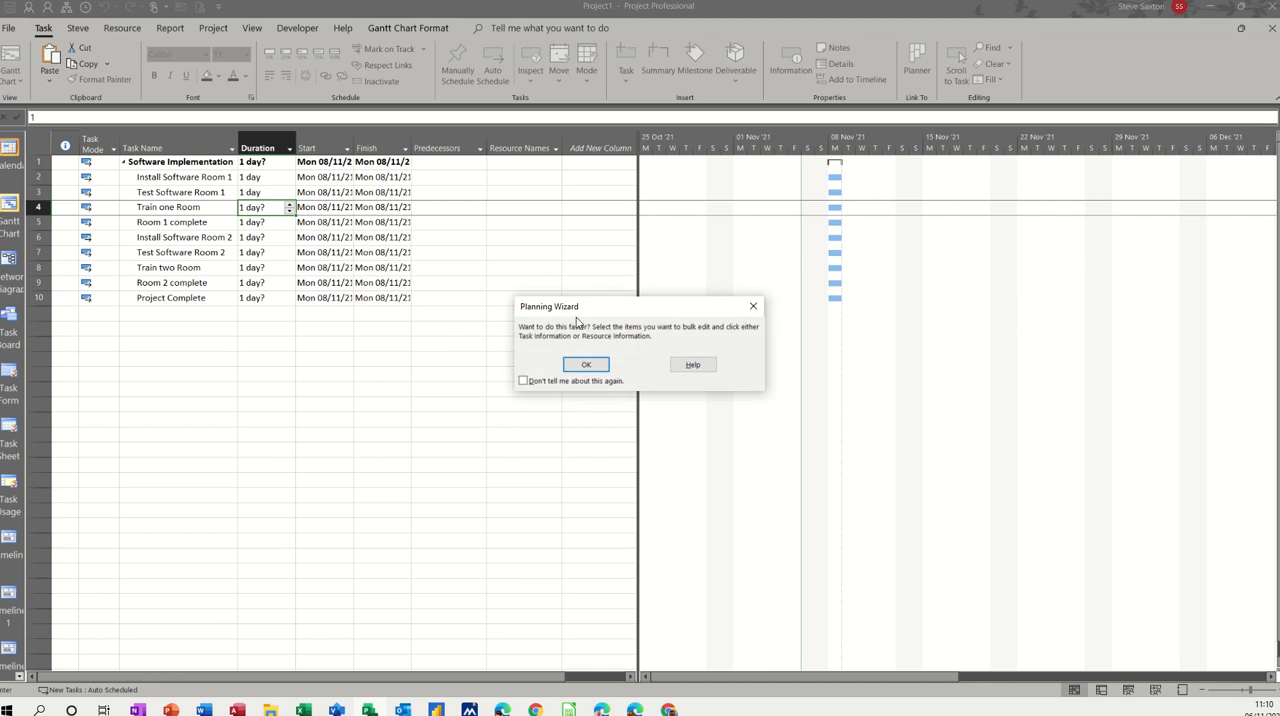
drag(586, 313, 477, 238)
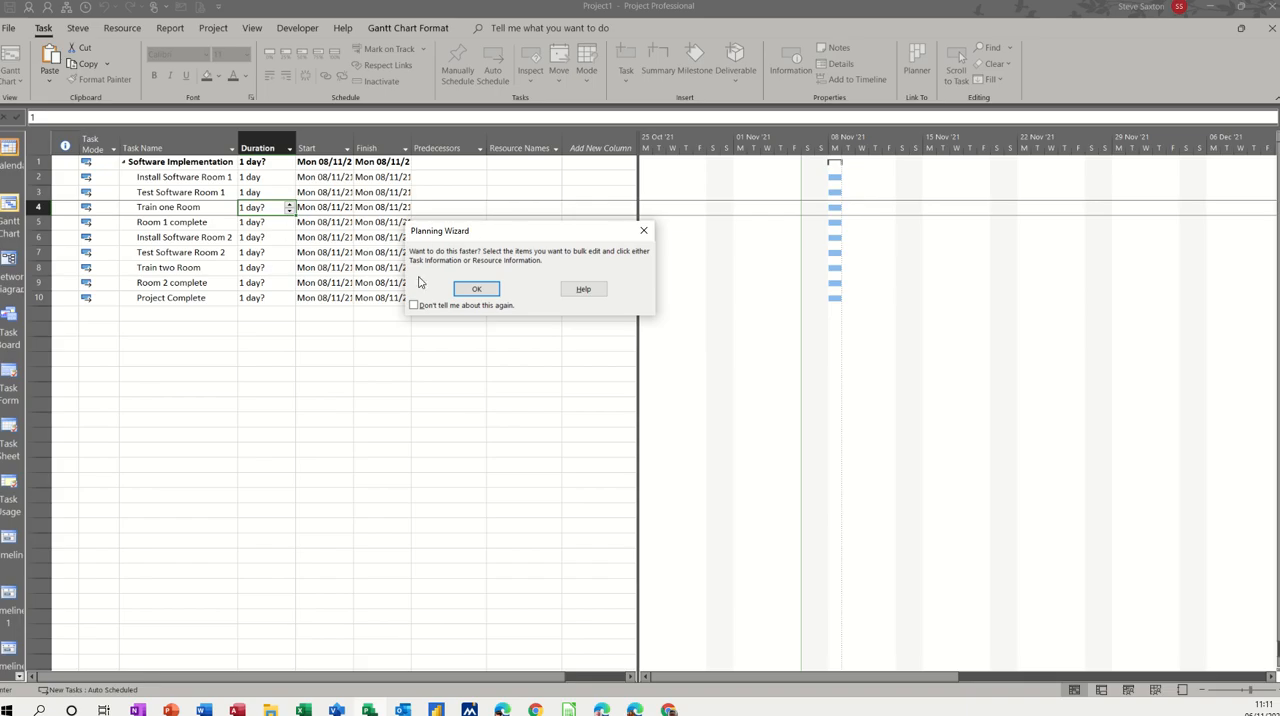
click(469, 295)
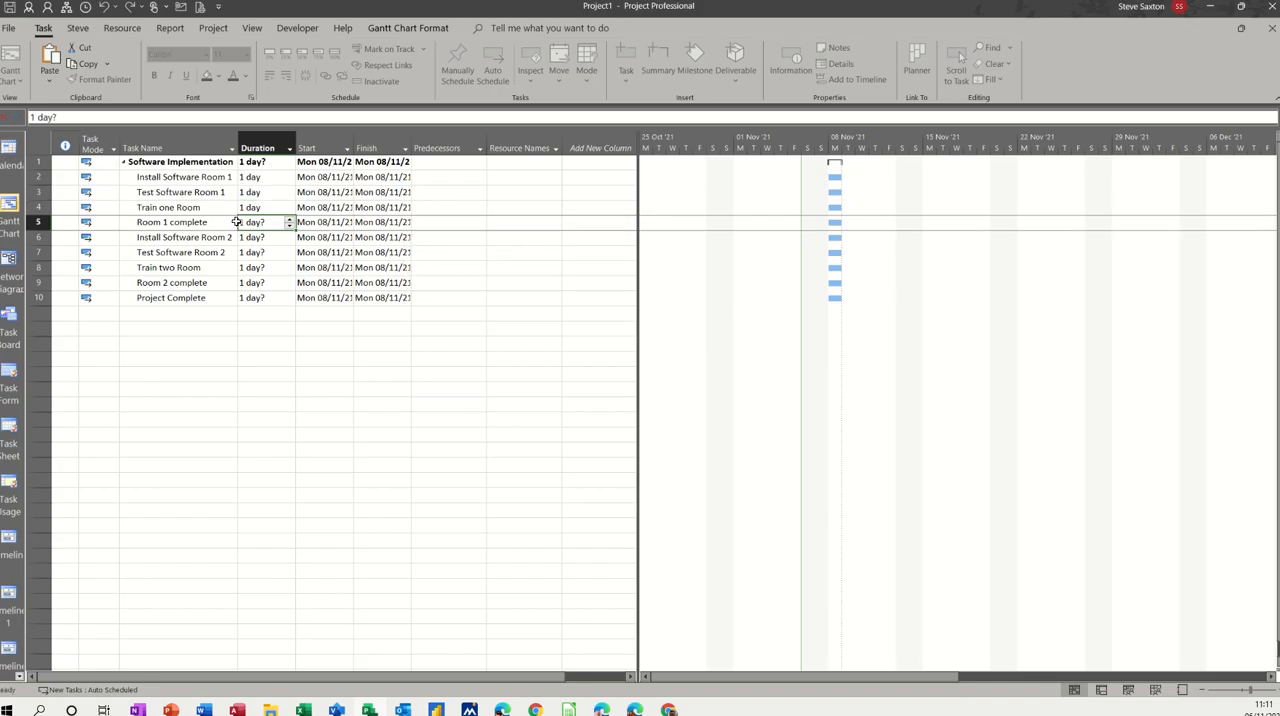
click(288, 196)
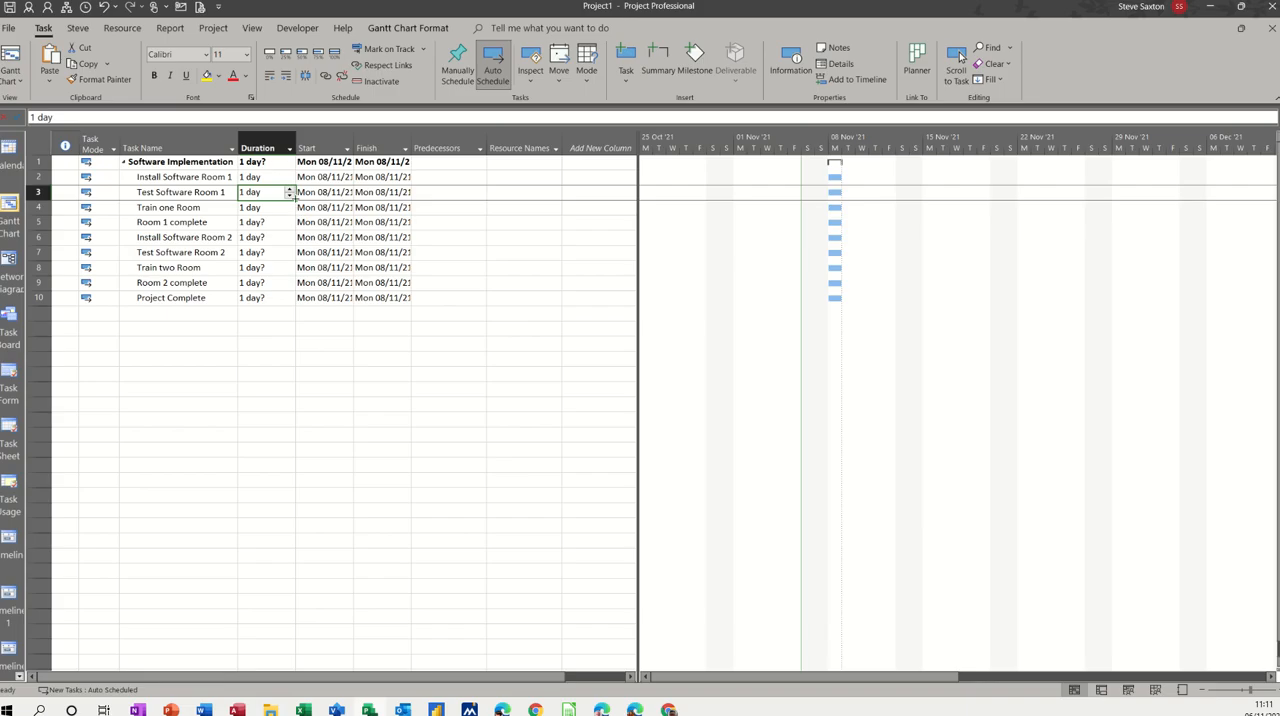
drag(294, 203, 297, 218)
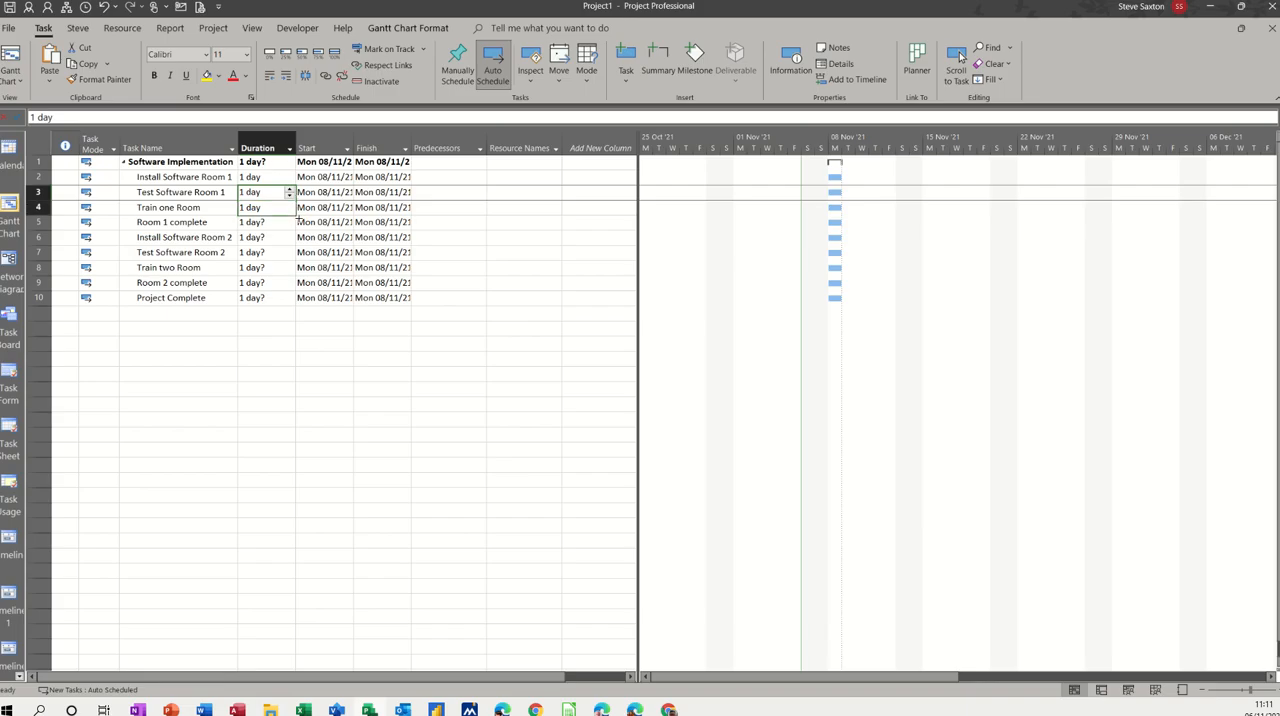
Step: Make Room 1 complete a milestone by setting its duration to 0 days
click(270, 222)
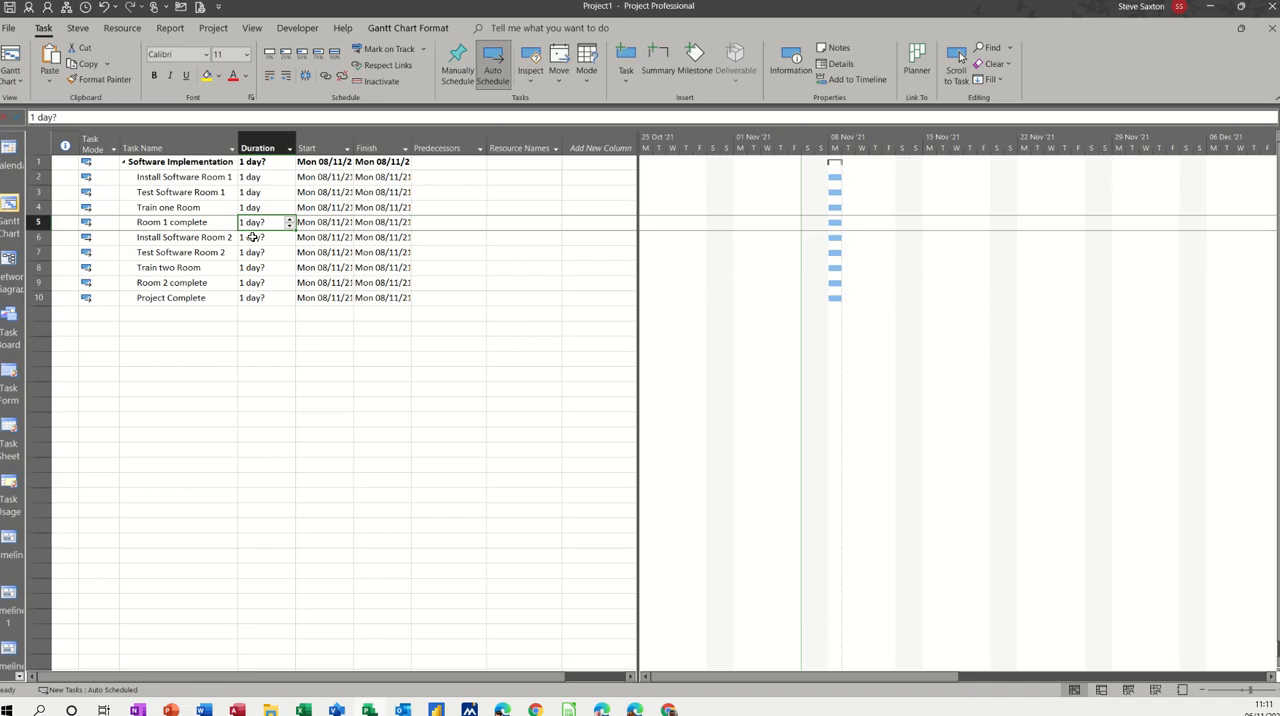
text(0)
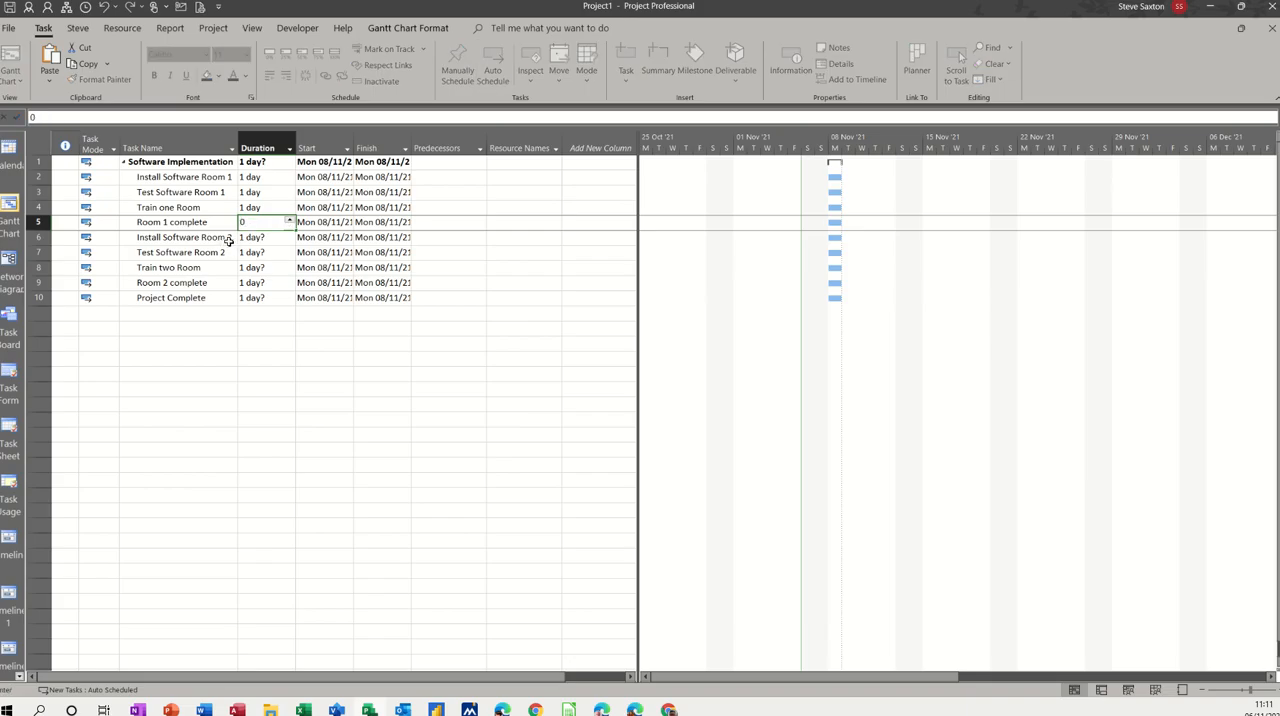
key(Return)
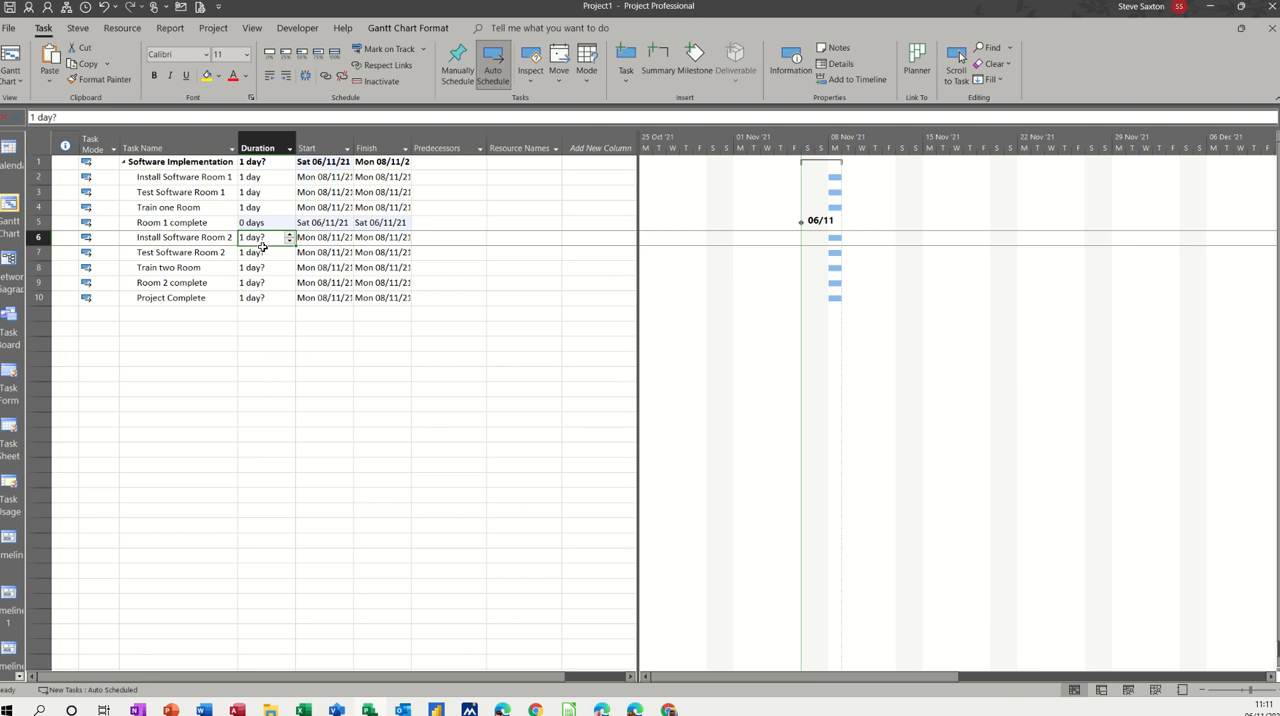
Step: Set the durations of Install Software Room 2, Test Software Room 2 and Train two Room to 1 day each
text(1)
key(Return)
text(1)
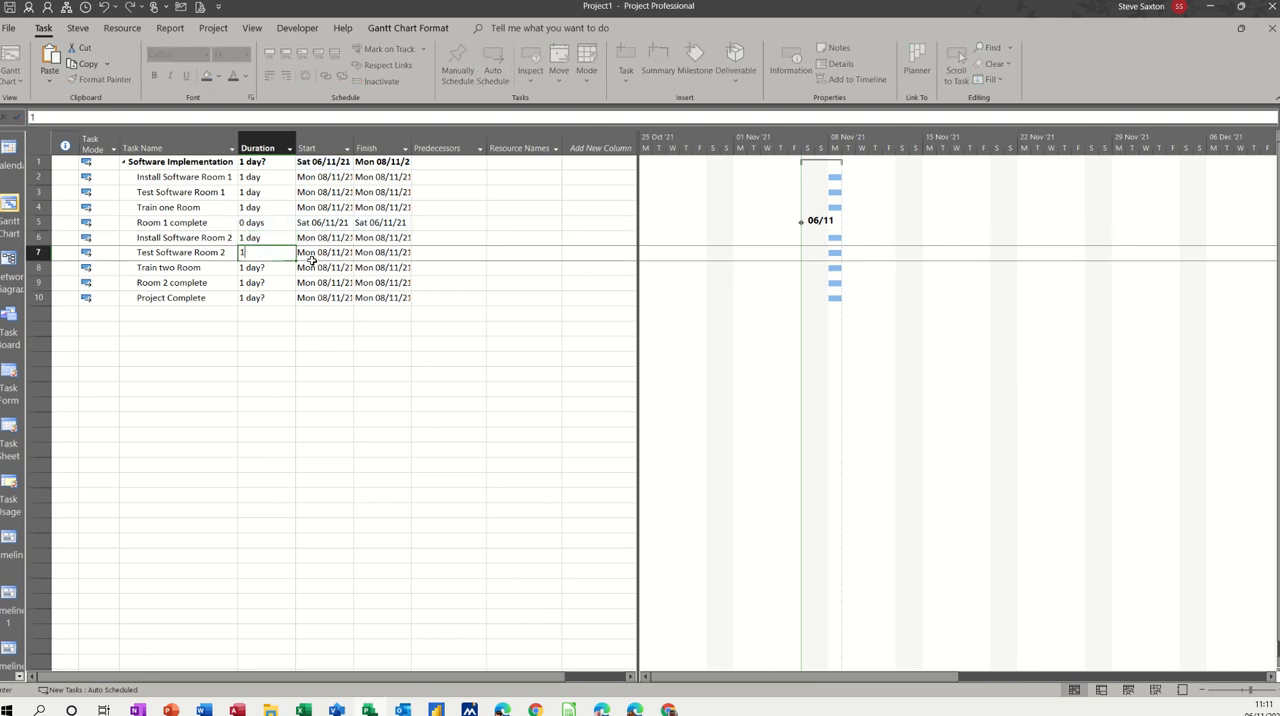
key(Return)
text(1)
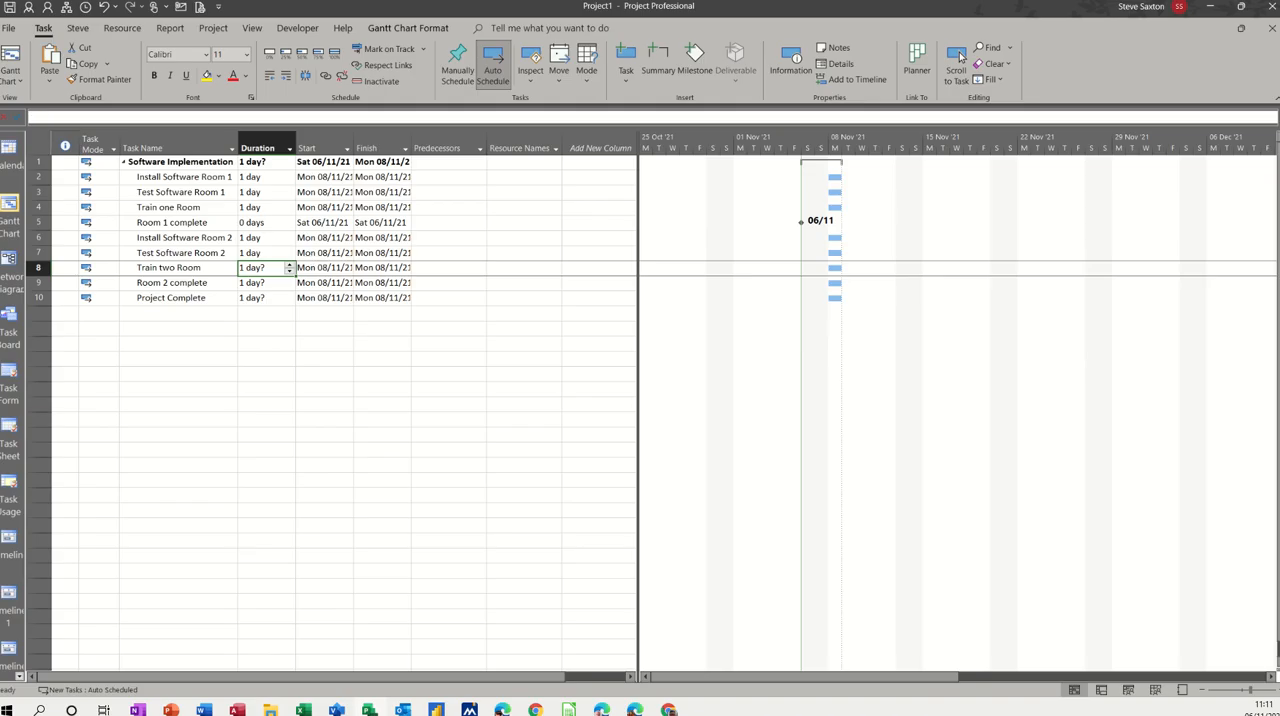
key(Return)
key(Return)
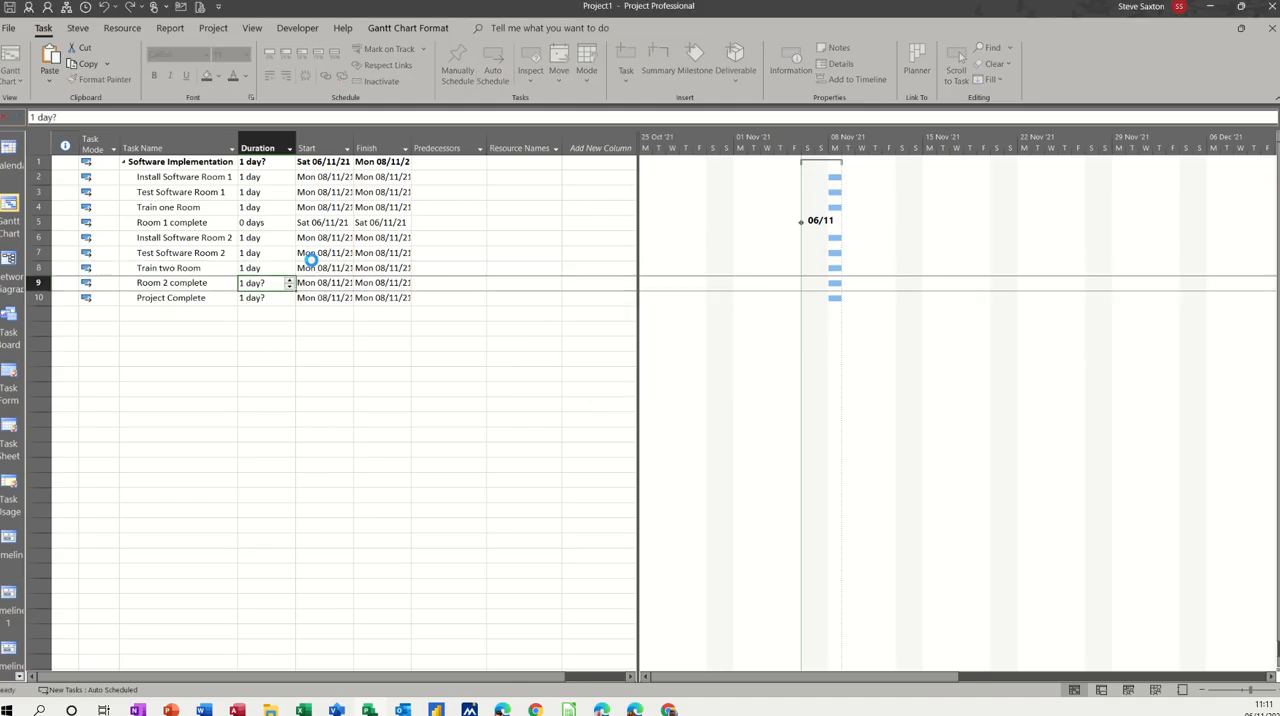
Step: Make Room 2 complete and Project Complete milestones by setting their durations to 0 days
text(0)
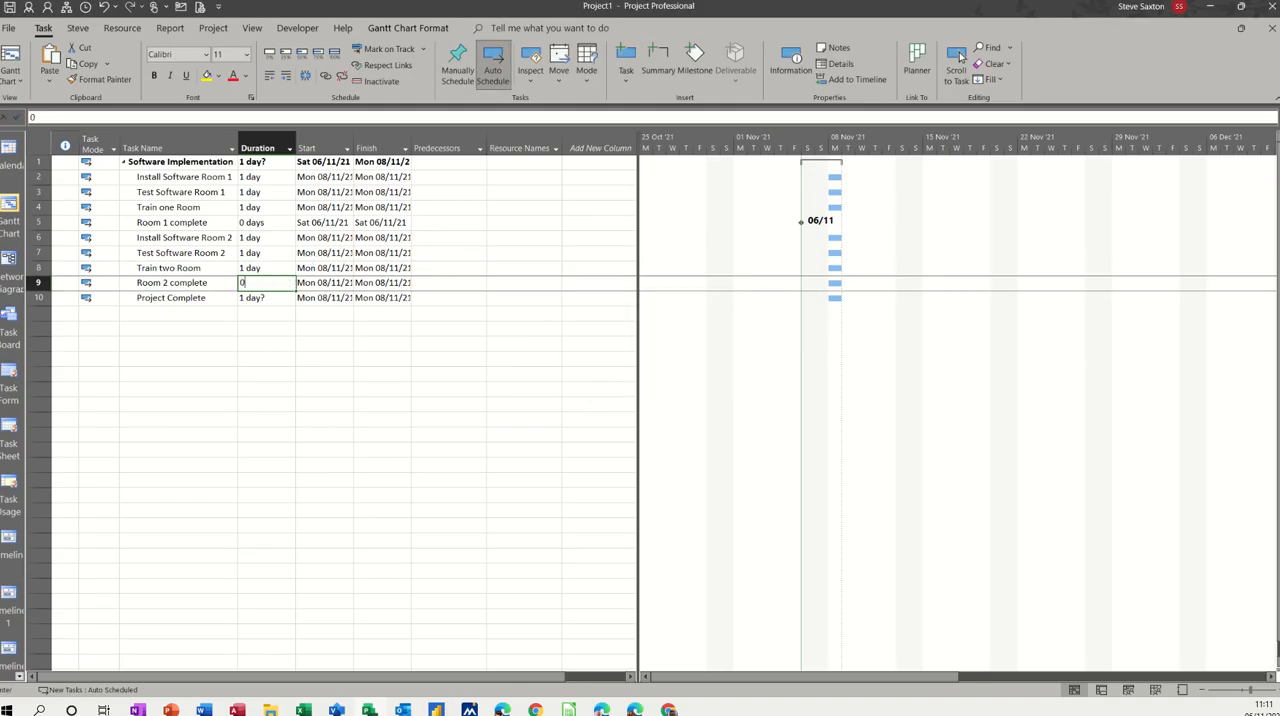
key(Return)
text(0)
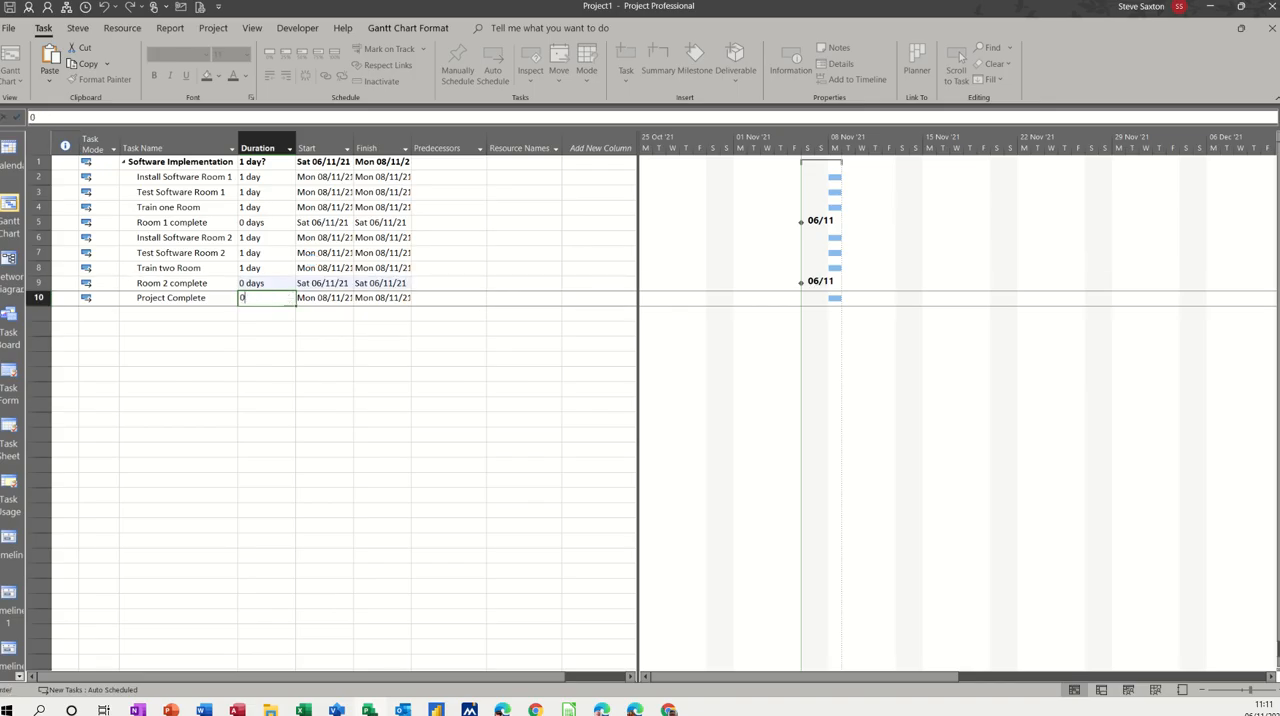
key(Return)
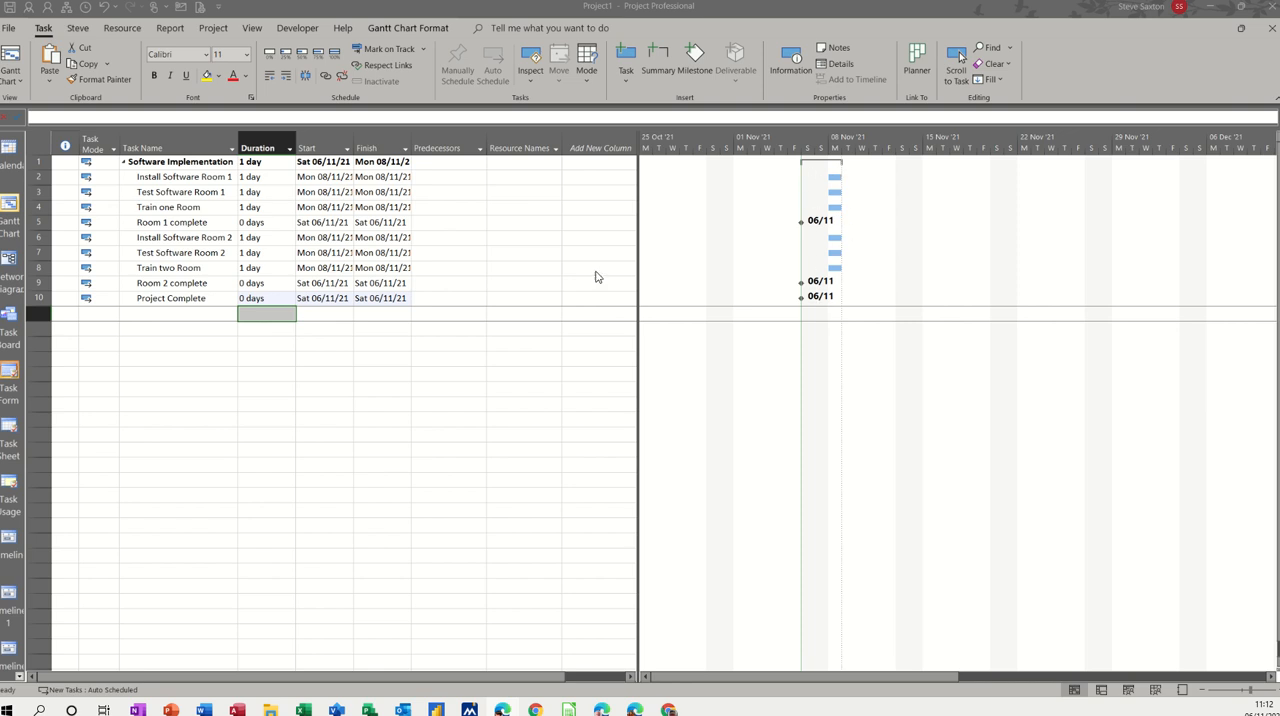
click(207, 210)
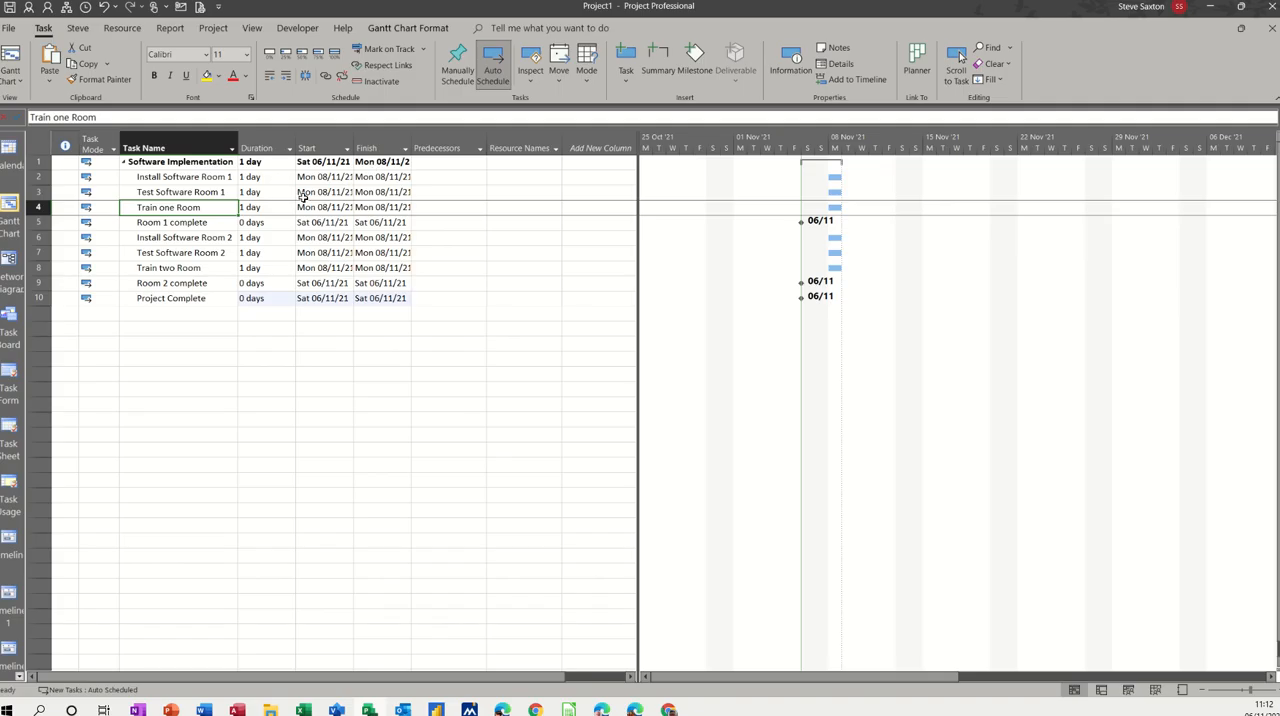
Step: Set the project's start date to Mon 08/11/2021 and schedule the project from Project Start Date
click(217, 30)
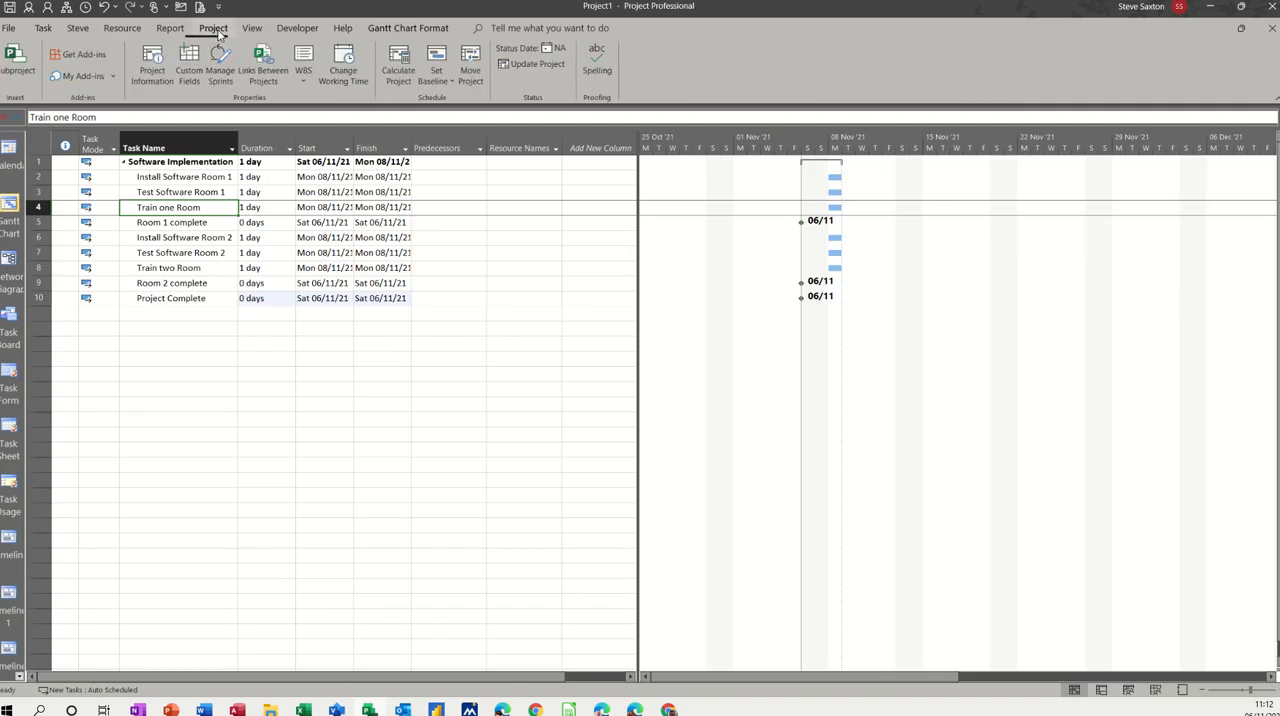
click(155, 65)
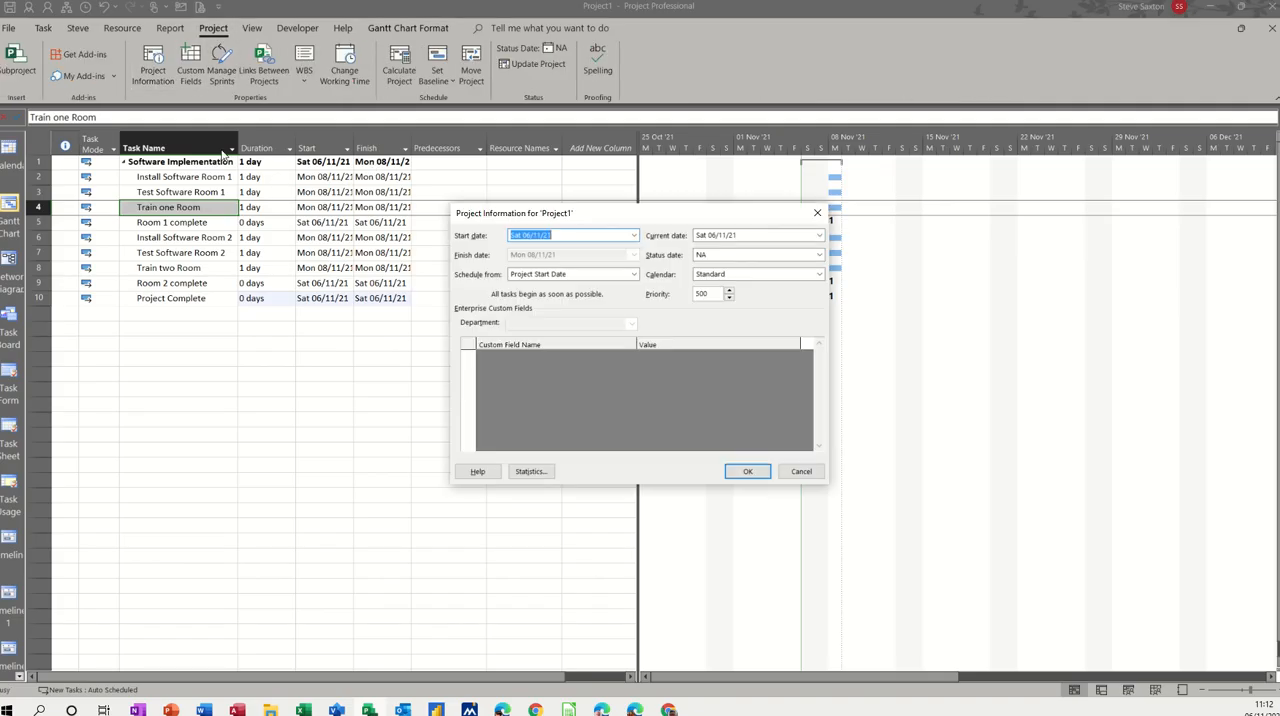
click(633, 236)
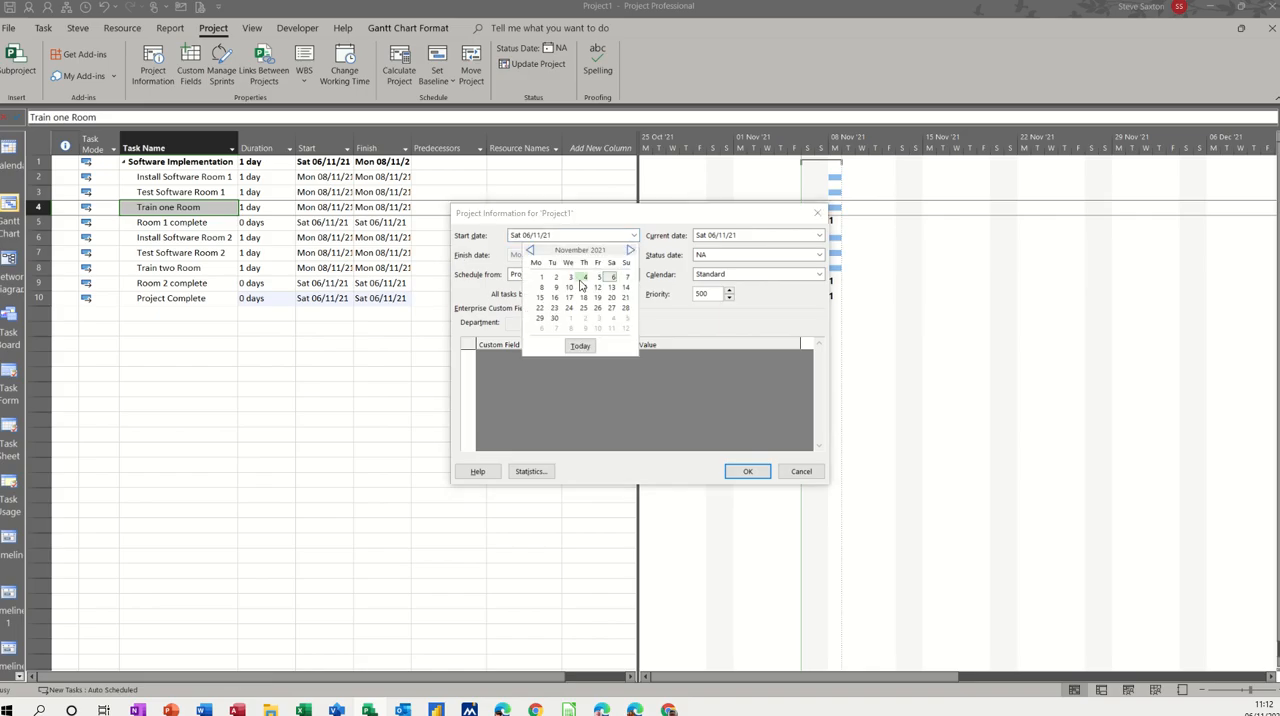
click(542, 288)
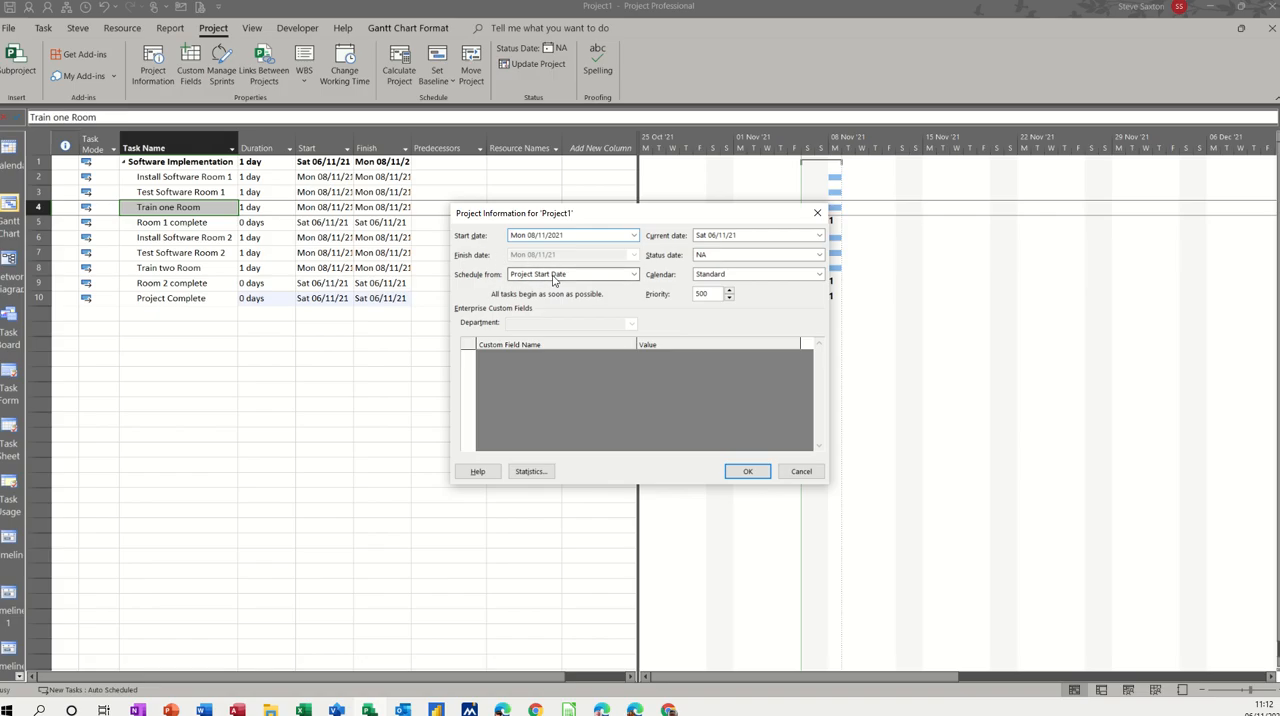
click(633, 274)
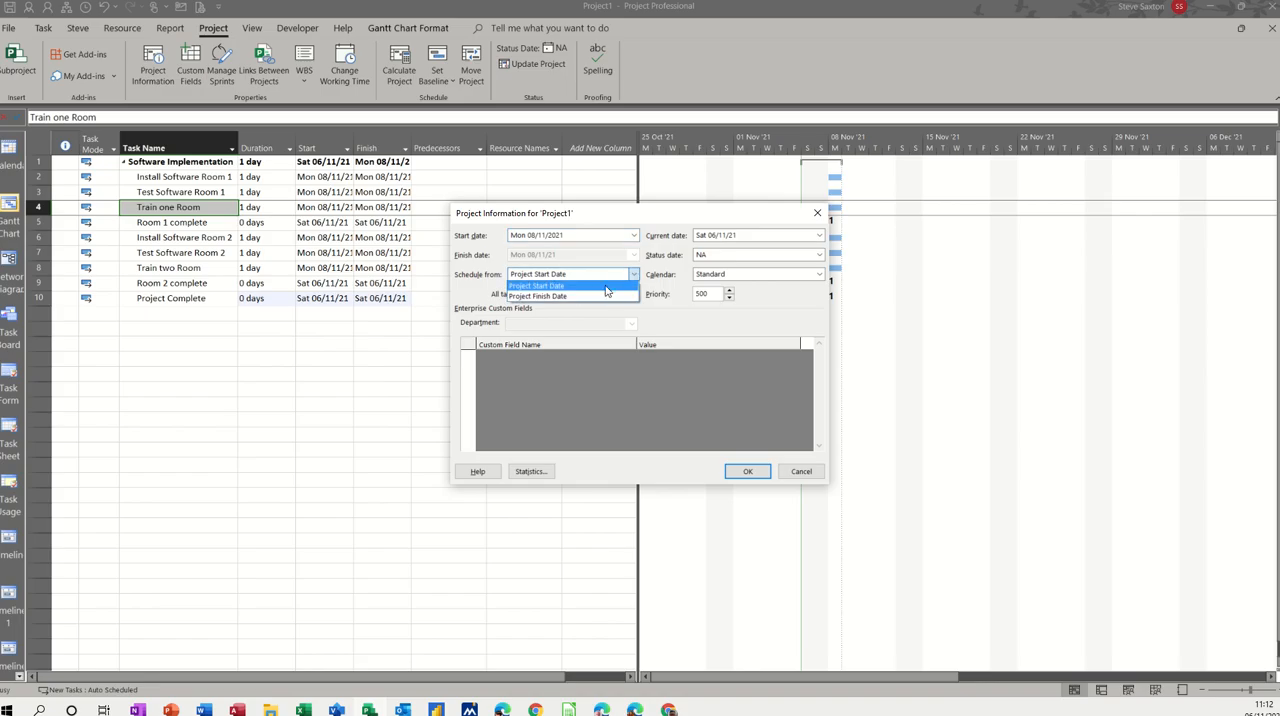
click(602, 298)
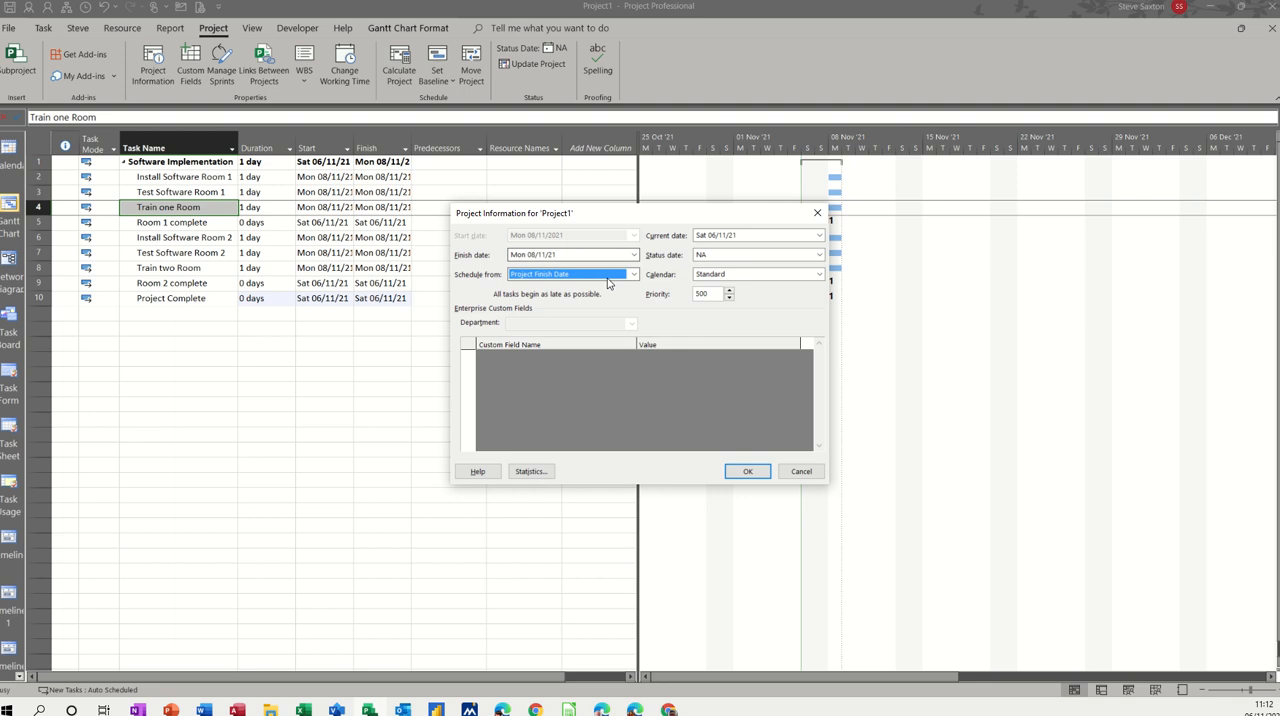
click(632, 274)
click(605, 286)
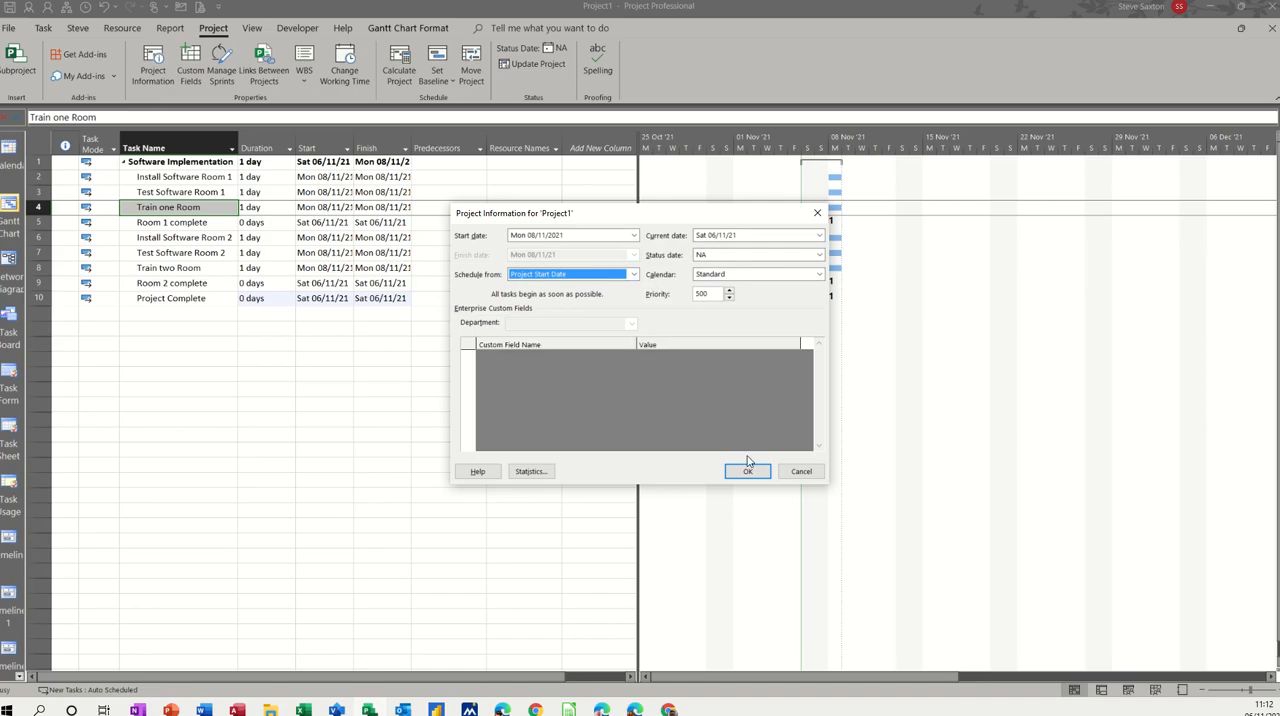
click(747, 472)
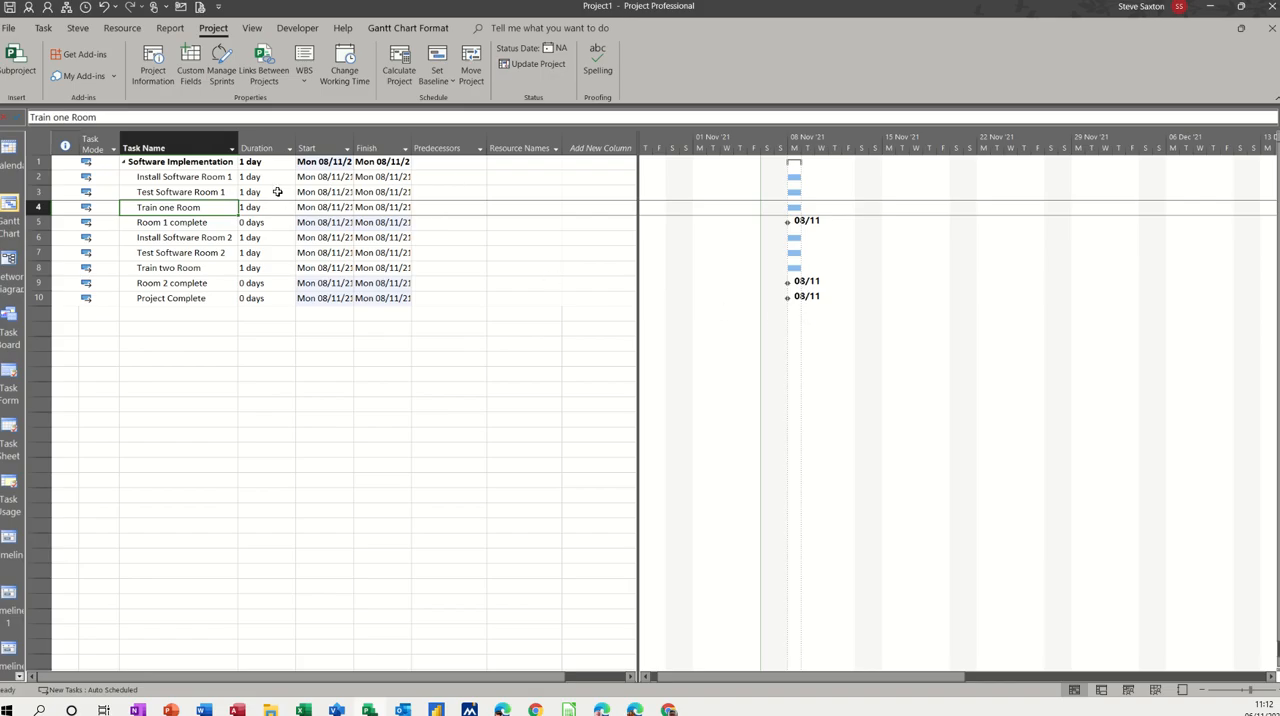
Step: Link all tasks from Install Software Room 1 through Project Complete in sequence
click(47, 30)
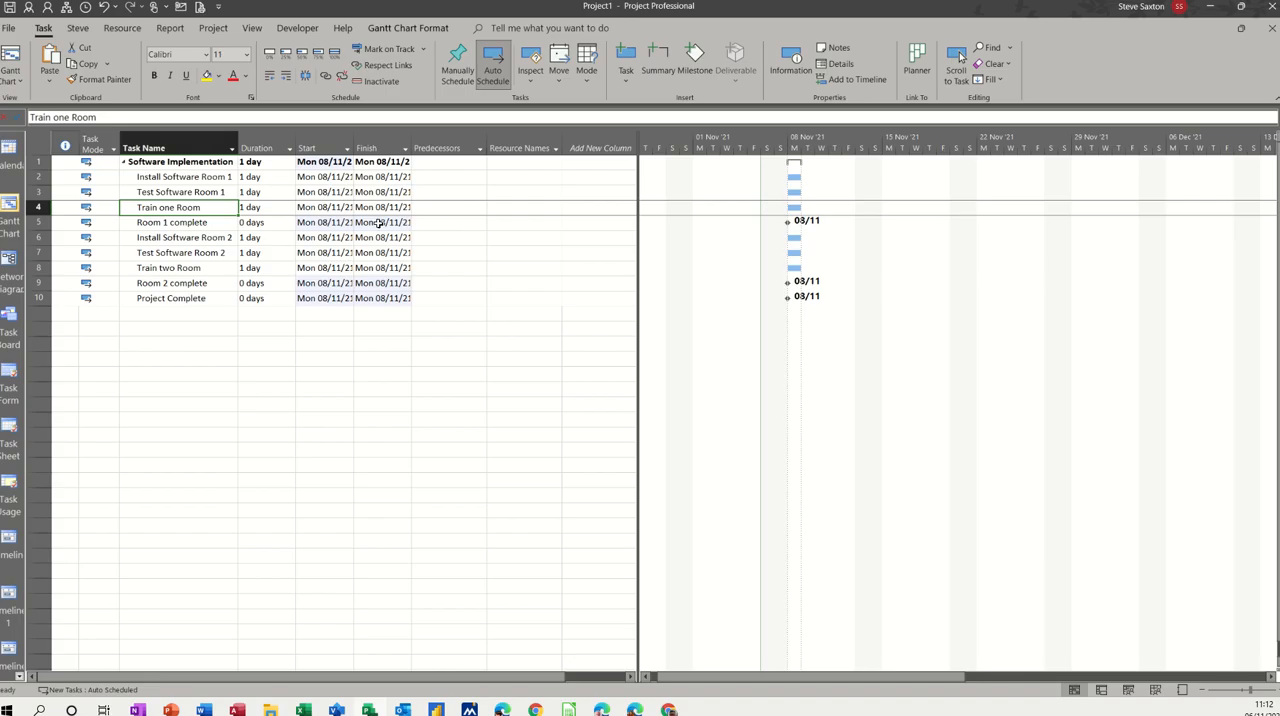
drag(193, 182, 190, 298)
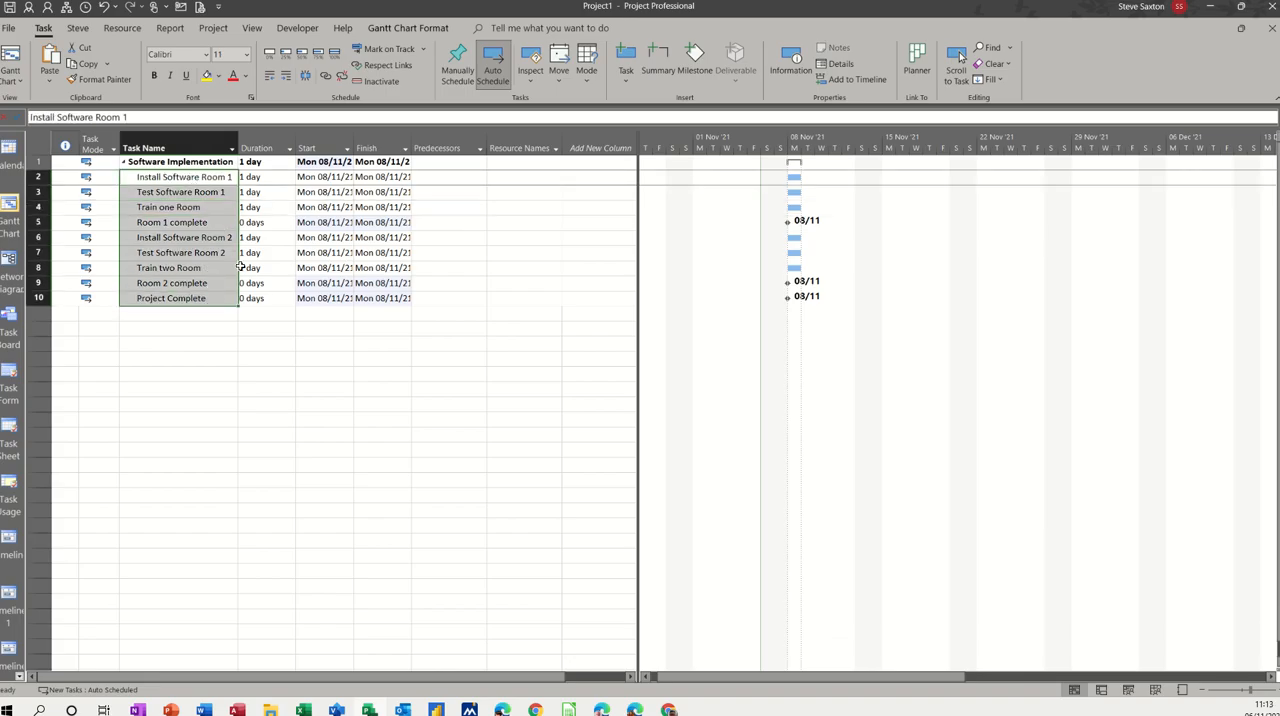
click(325, 76)
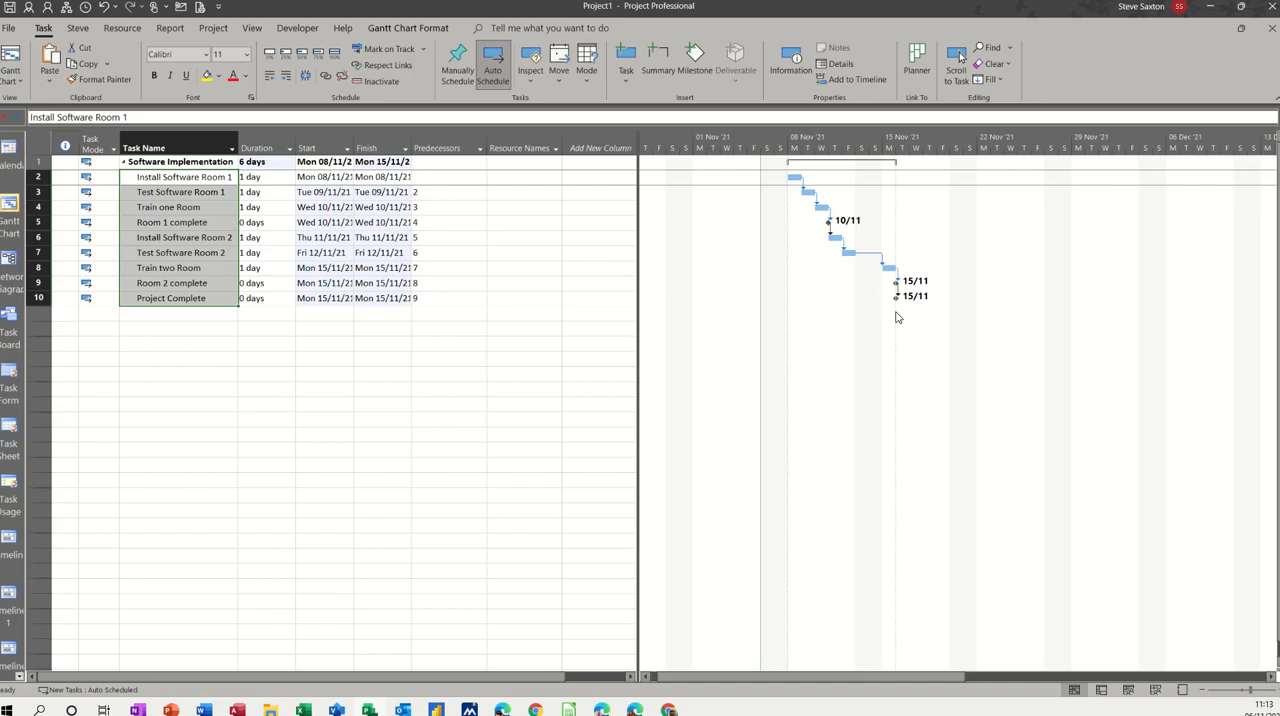
Step: Highlight the critical tasks on the Gantt chart
click(249, 30)
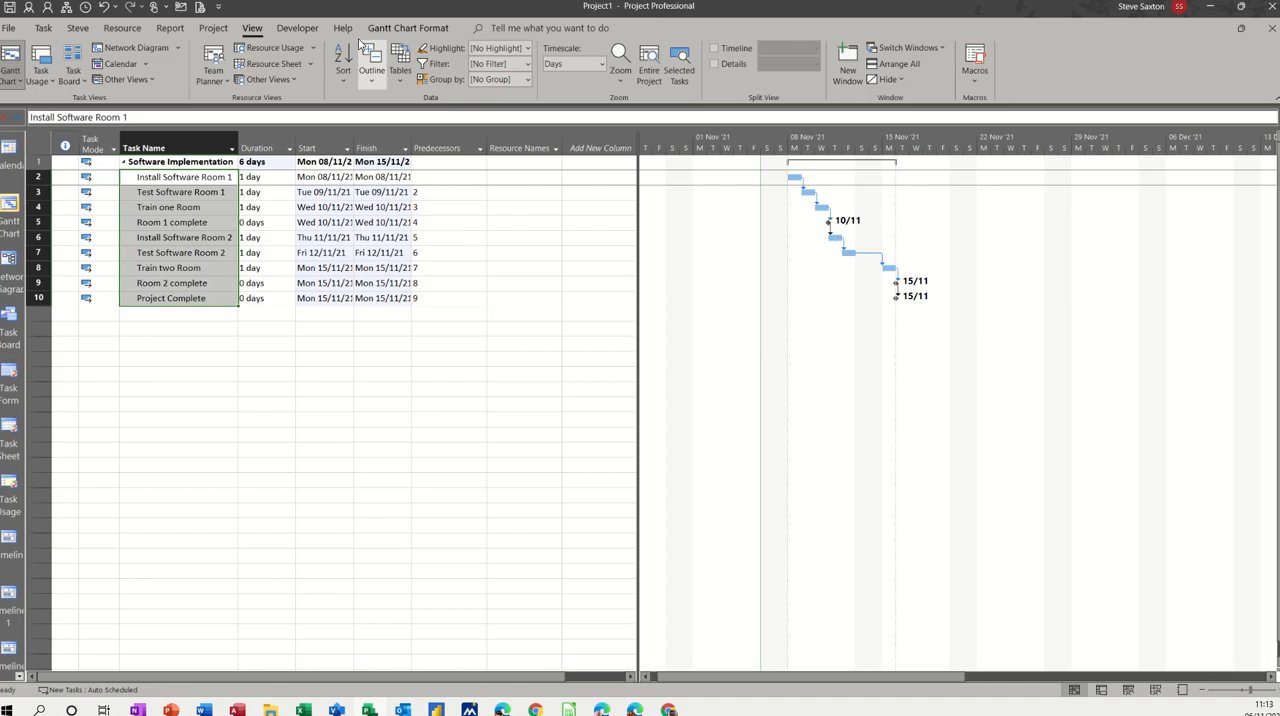
click(376, 30)
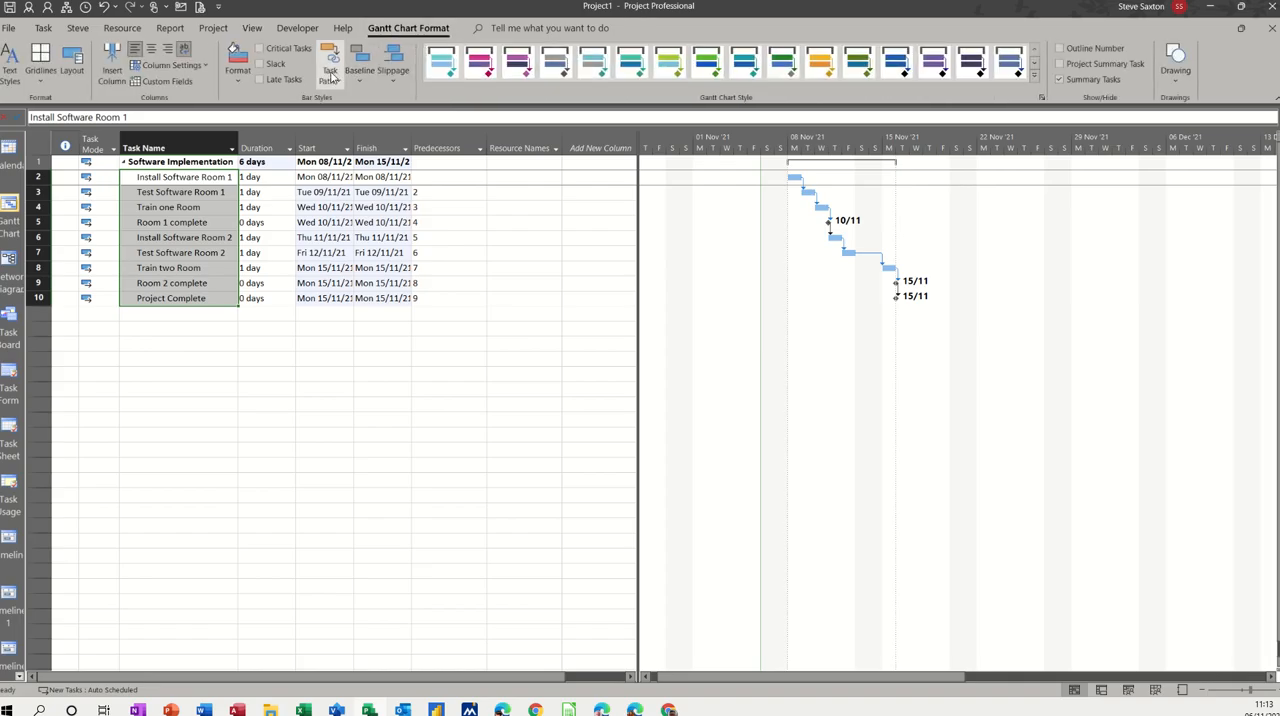
click(261, 48)
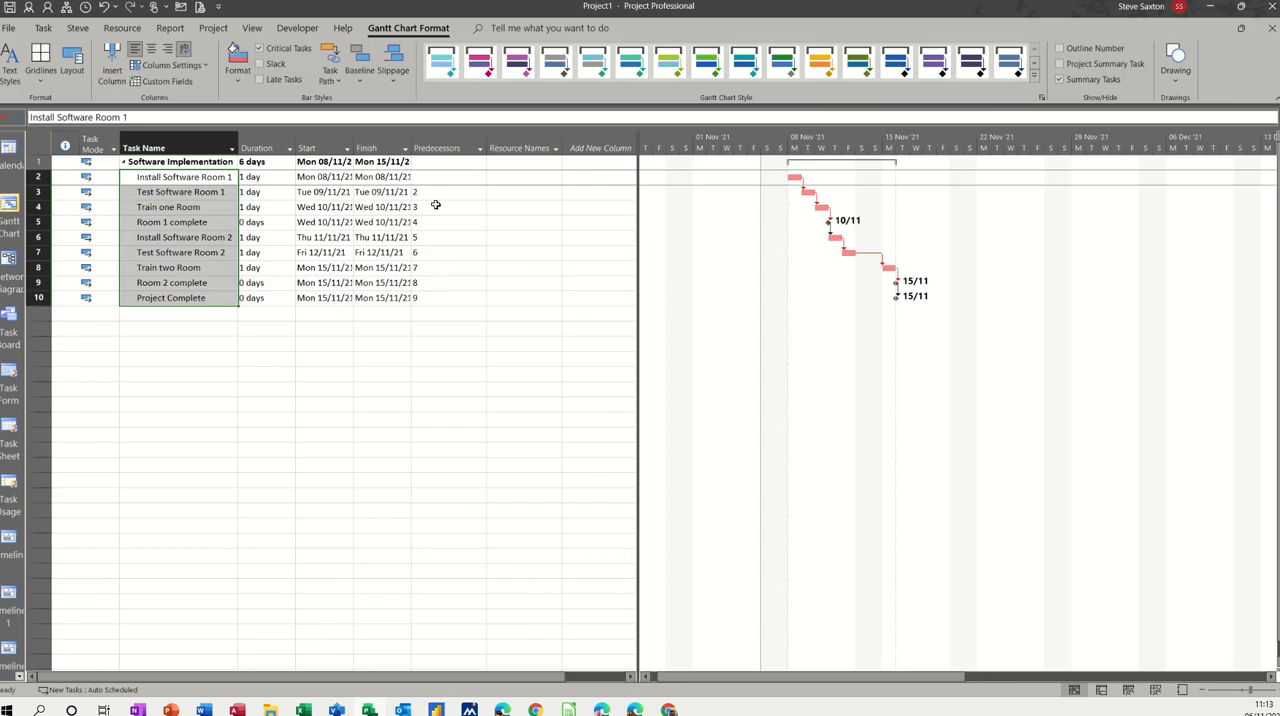
Step: Delete the predecessors of all tasks from Test Software Room 1 through Project Complete
drag(437, 194, 447, 300)
key(Delete)
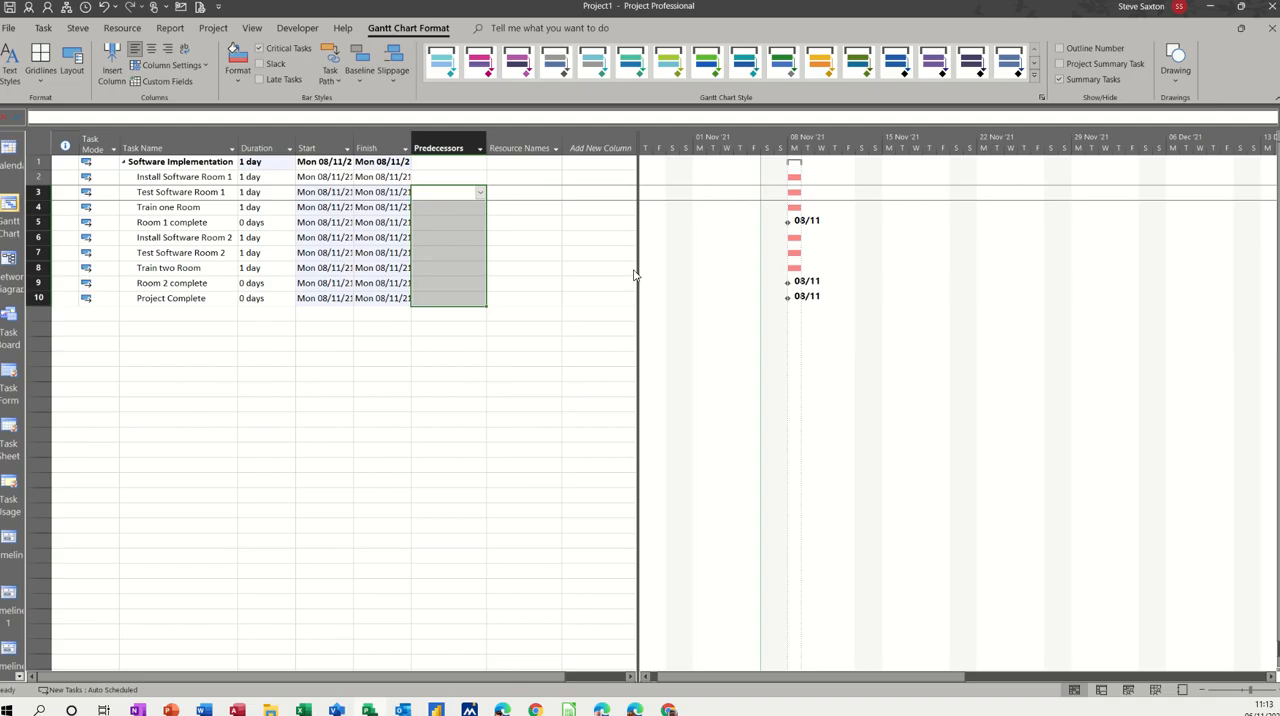
Step: Set the predecessors of Test Software Room 1, Train one Room and Room 1 complete to 2, 3 and 4 respectively
click(445, 192)
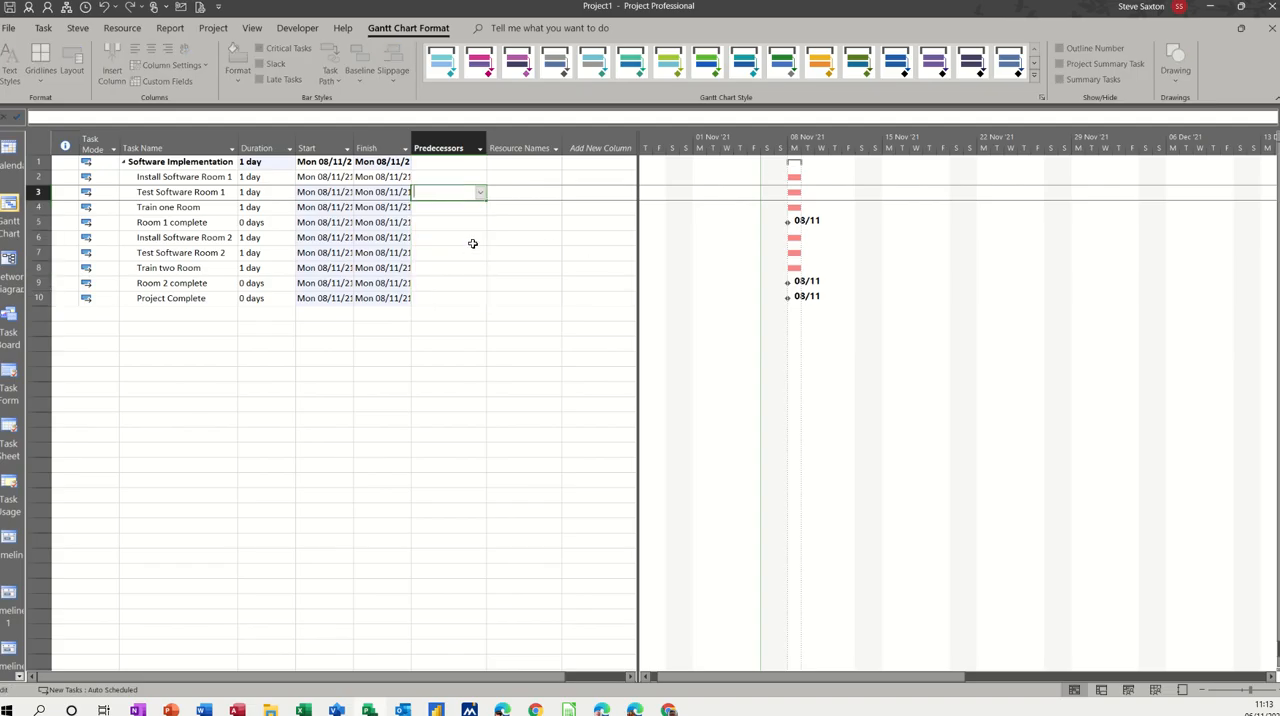
text(2)
click(424, 209)
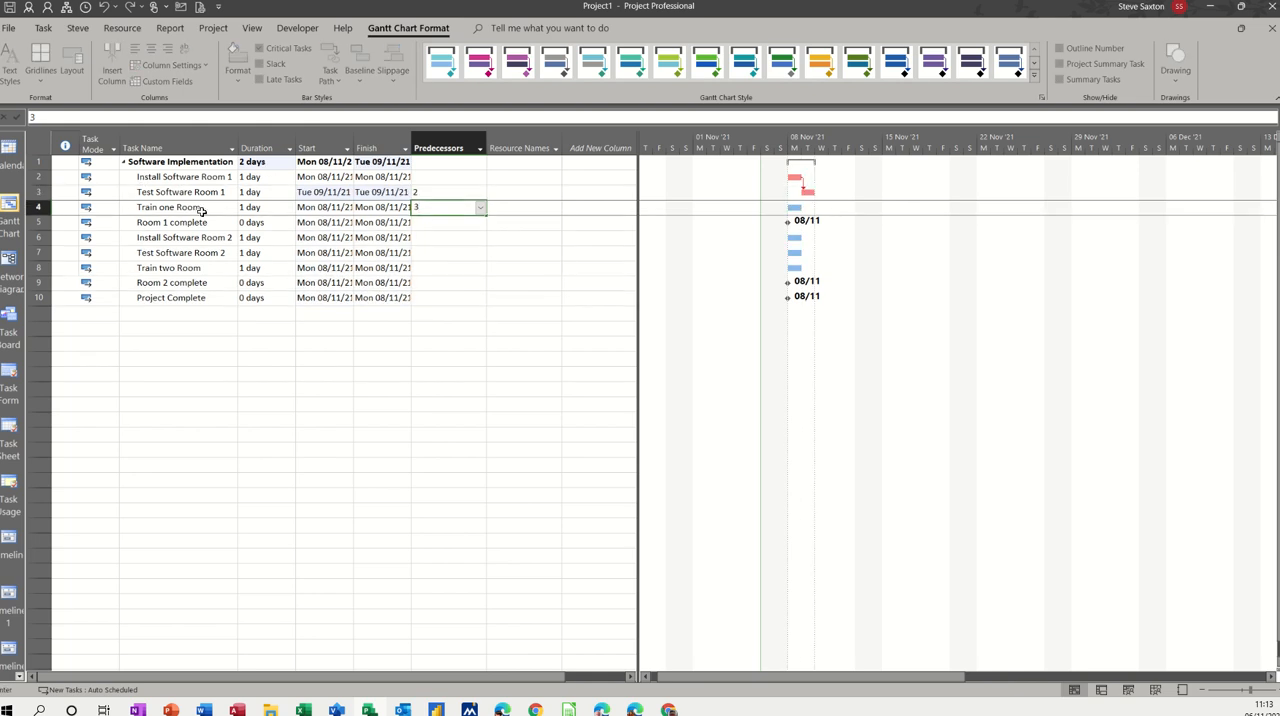
click(439, 222)
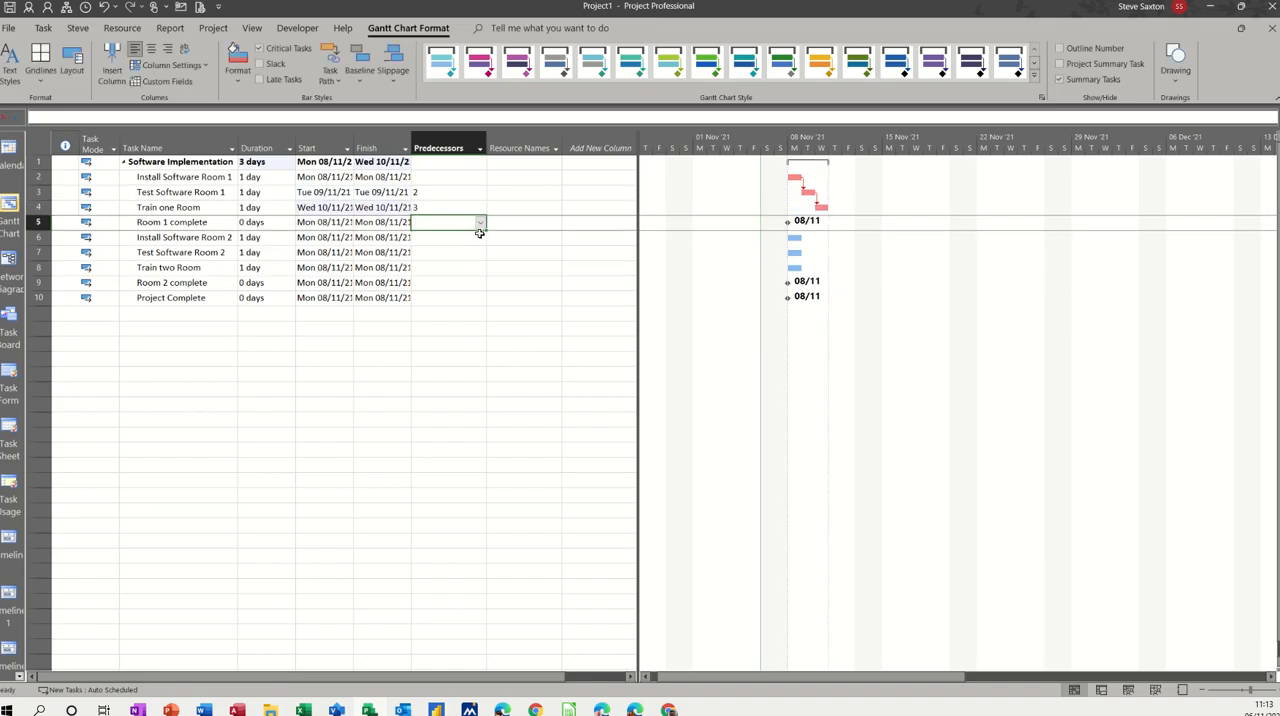
text(4)
click(474, 252)
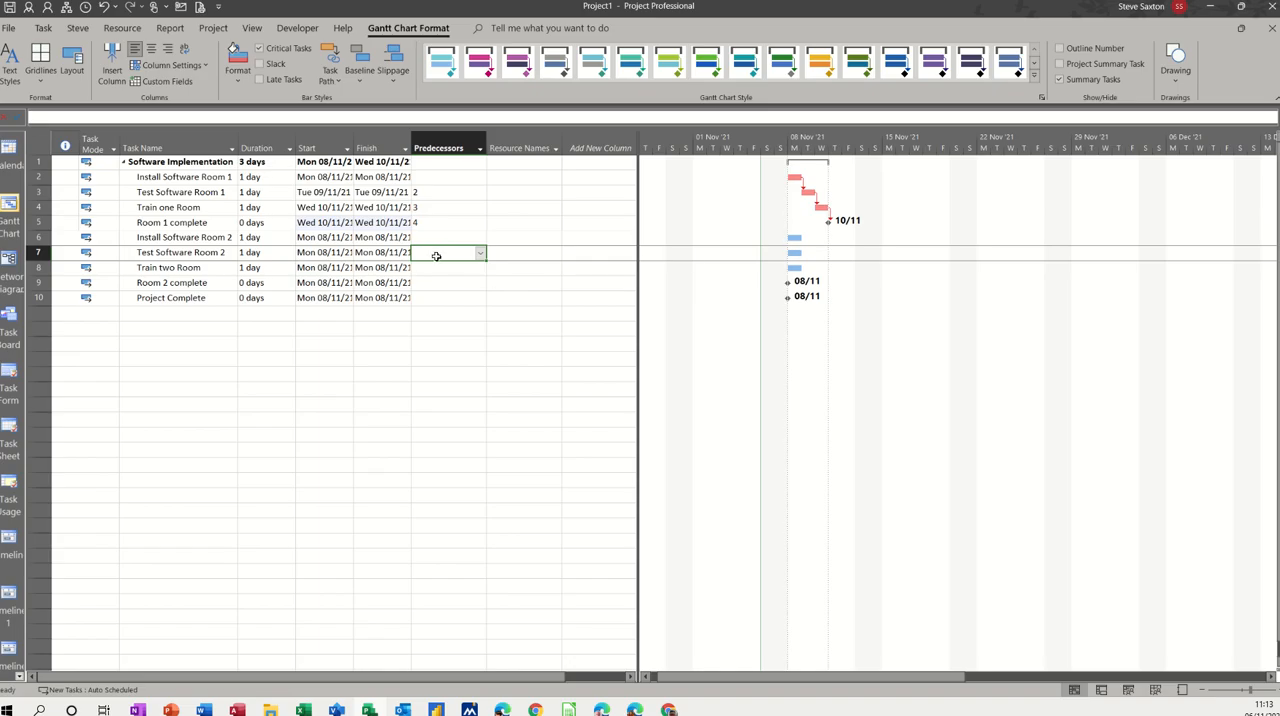
Step: Set the predecessors of Test Software Room 2, Train two Room and Room 2 complete to 6, 7 and 8 respectively
click(160, 237)
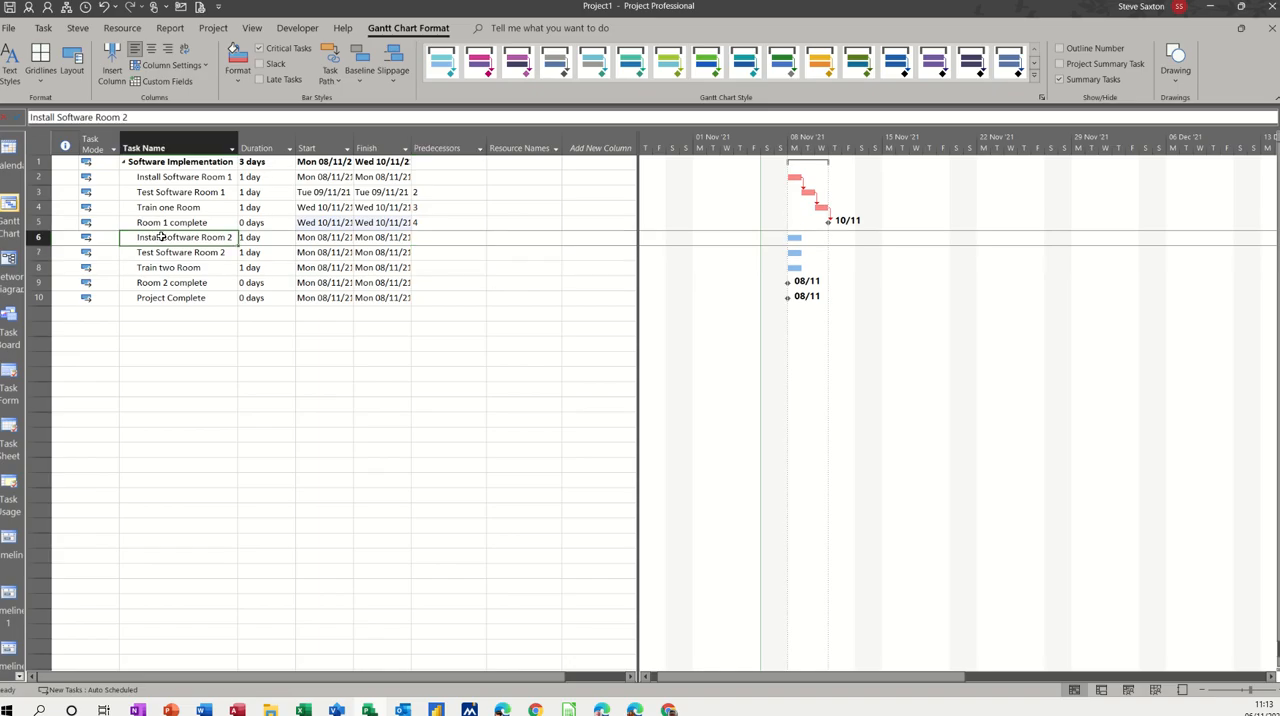
click(434, 256)
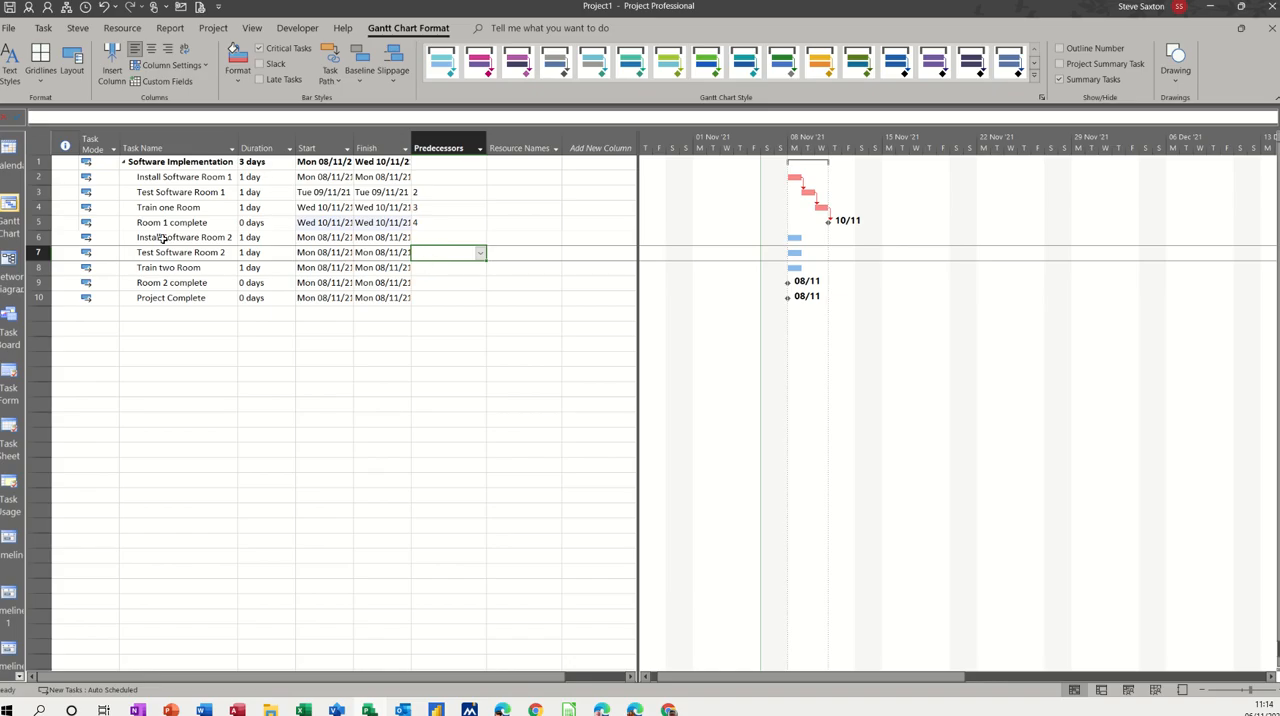
text(6)
key(Return)
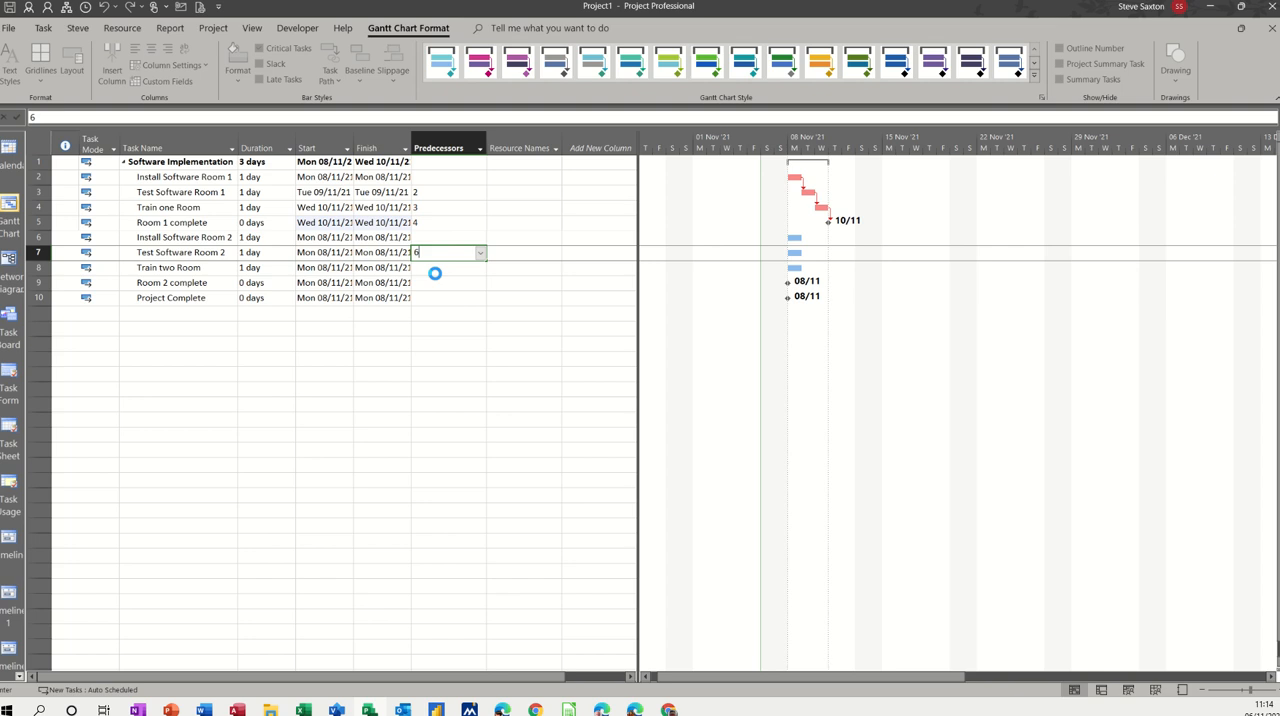
text(7)
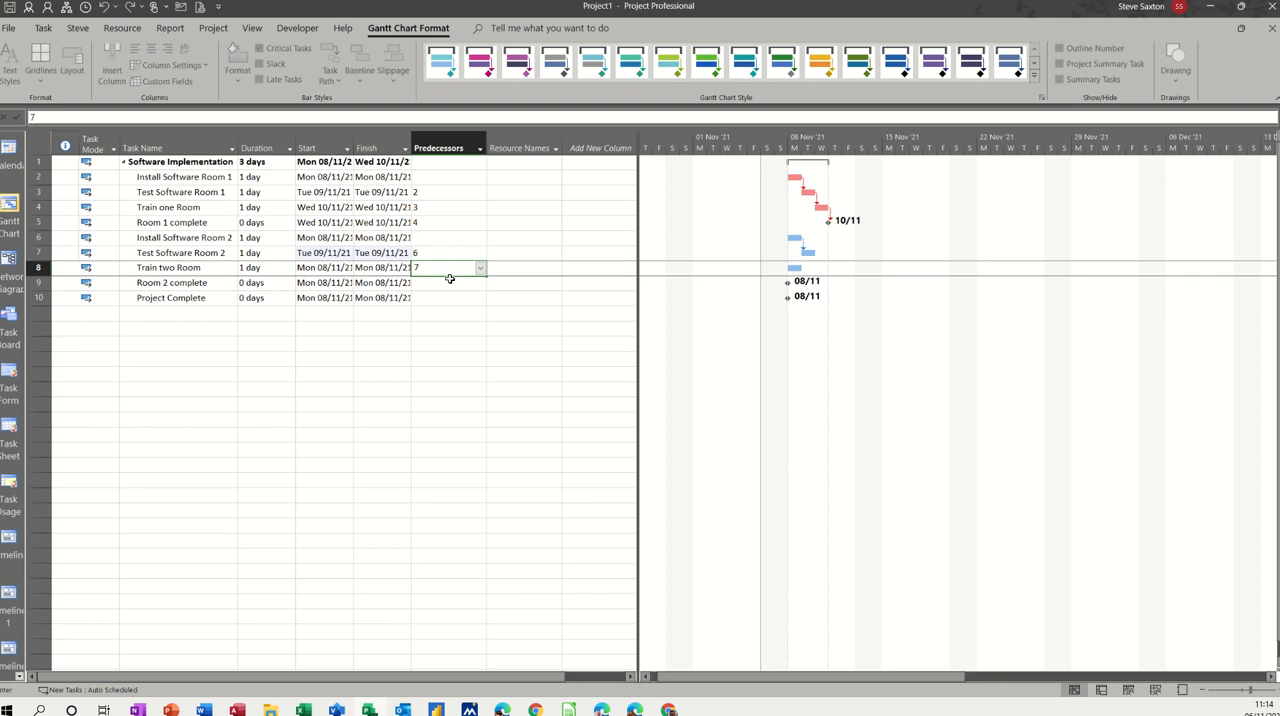
key(Return)
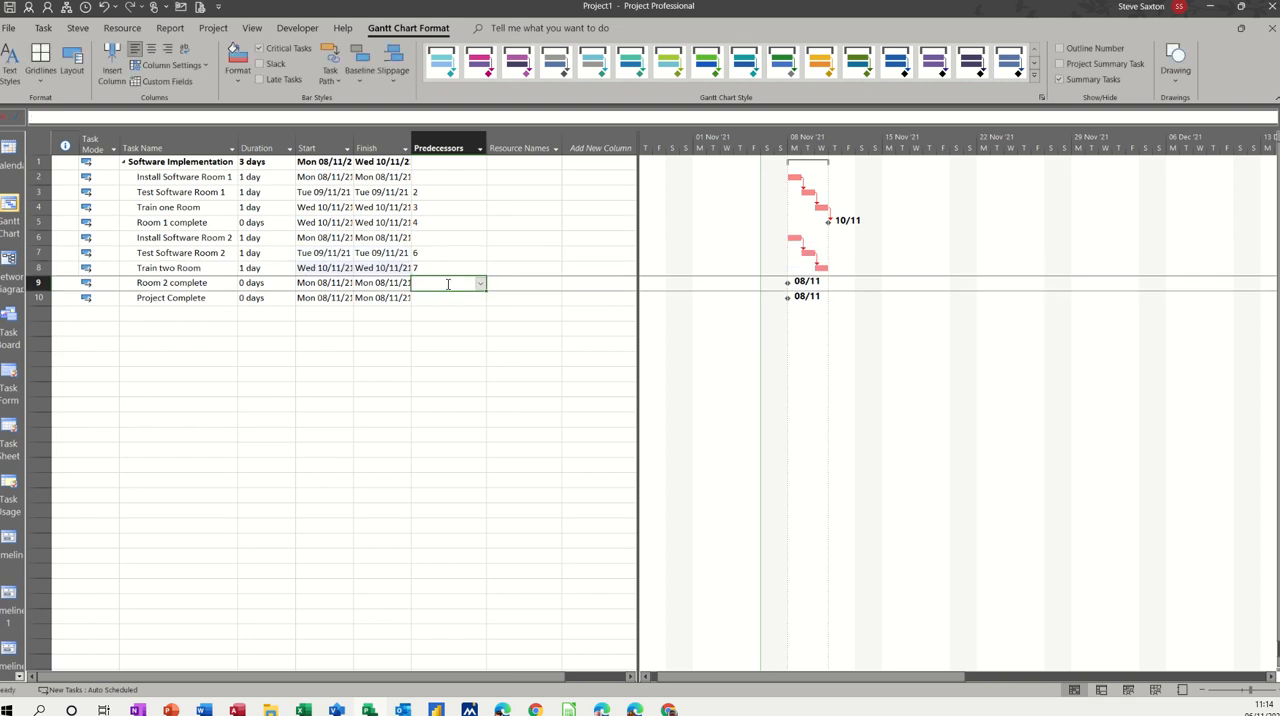
key(Return)
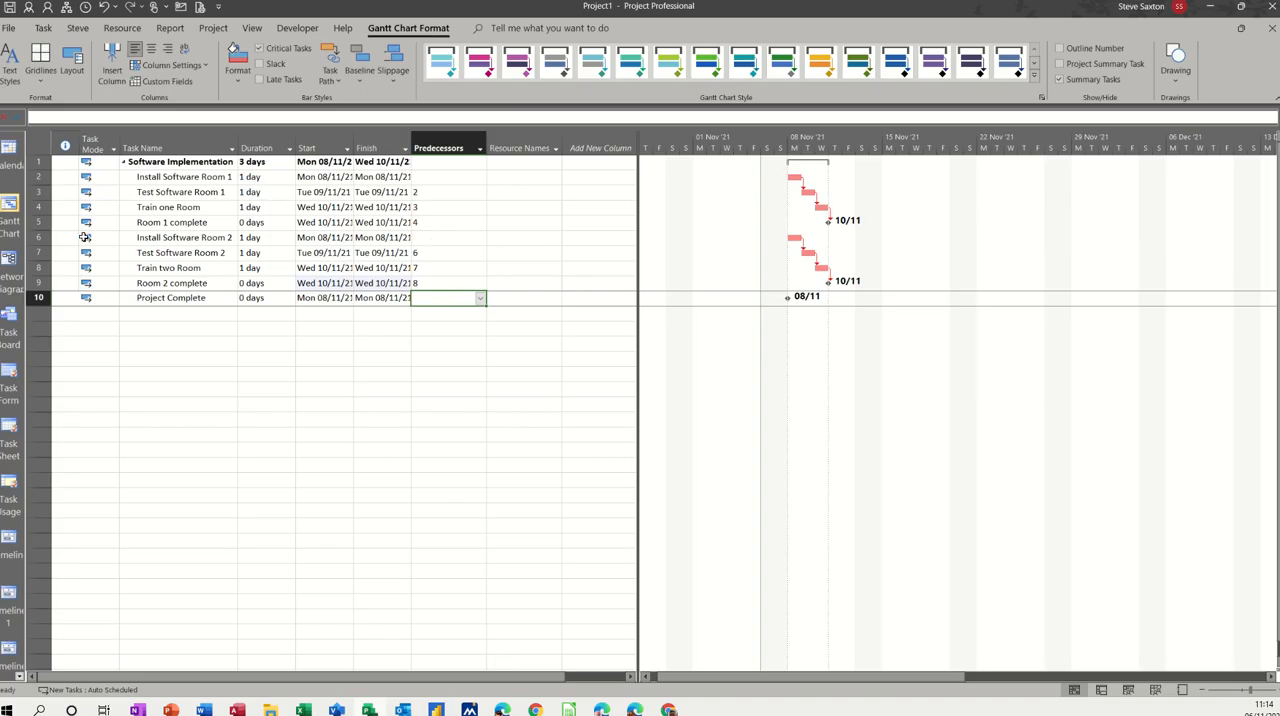
Step: Make Project Complete depend on both room completion milestones by setting its predecessors to 5,9
click(161, 224)
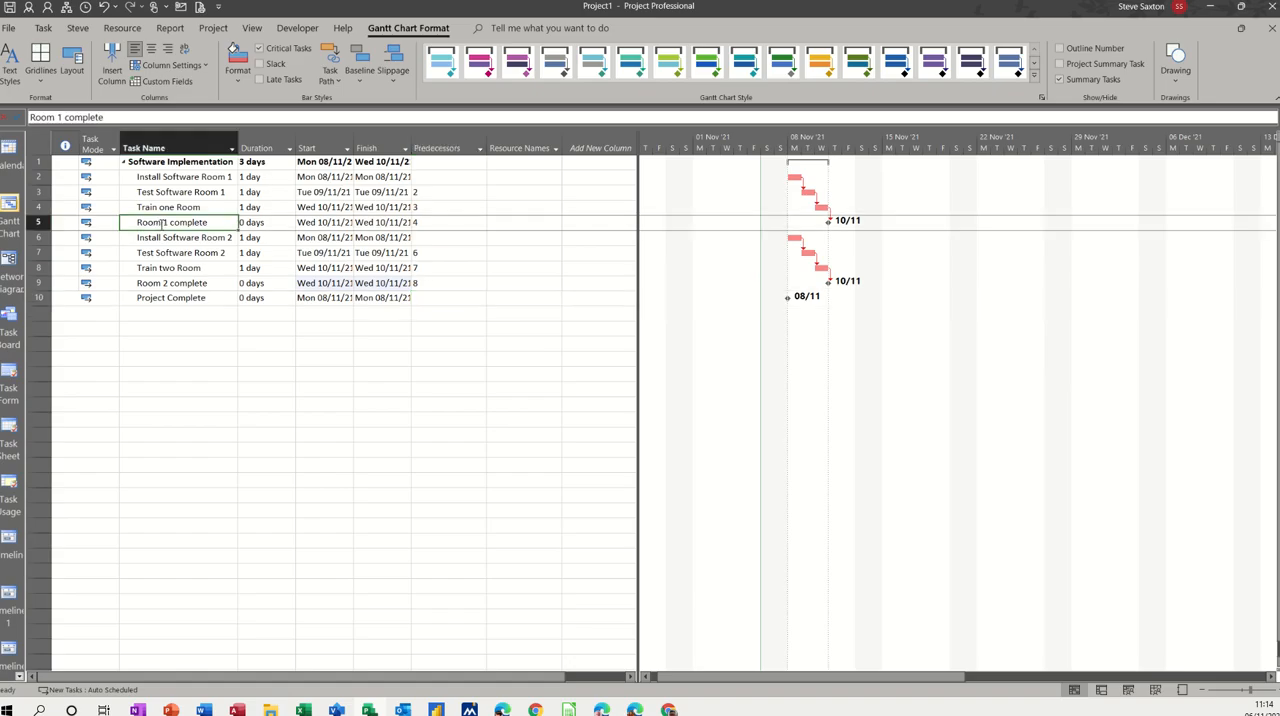
click(167, 283)
click(433, 299)
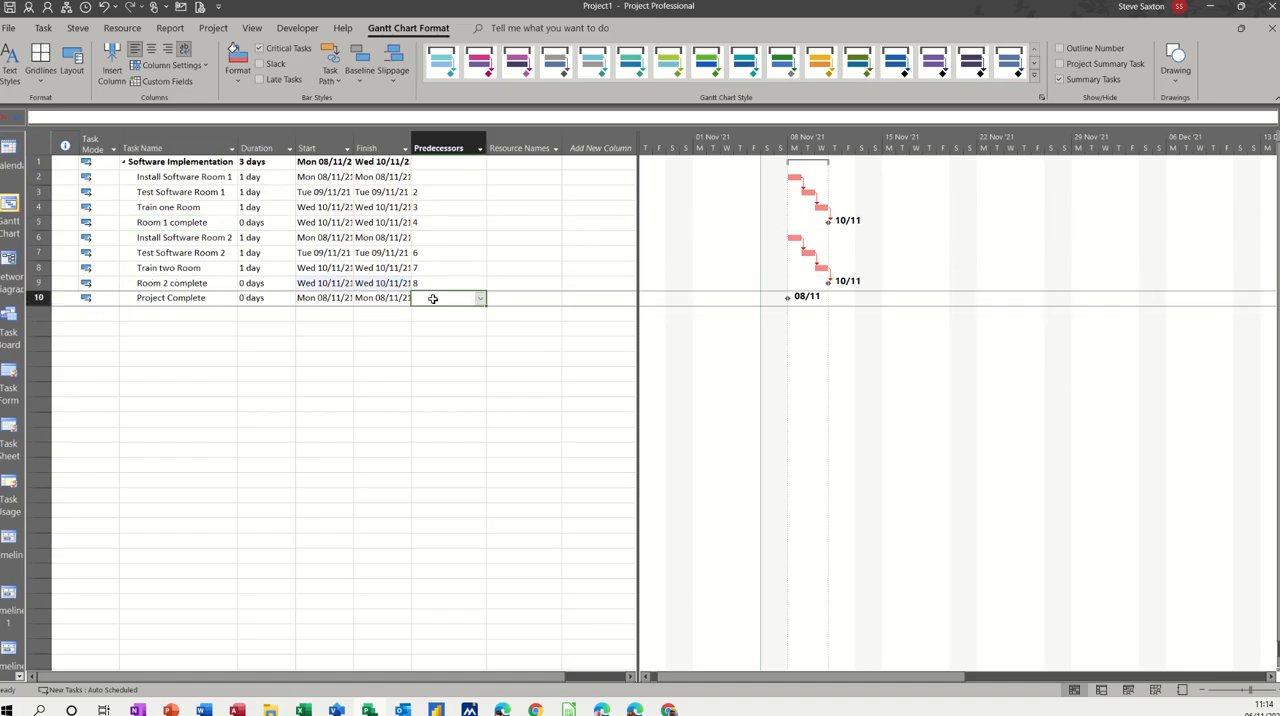
text(5,9)
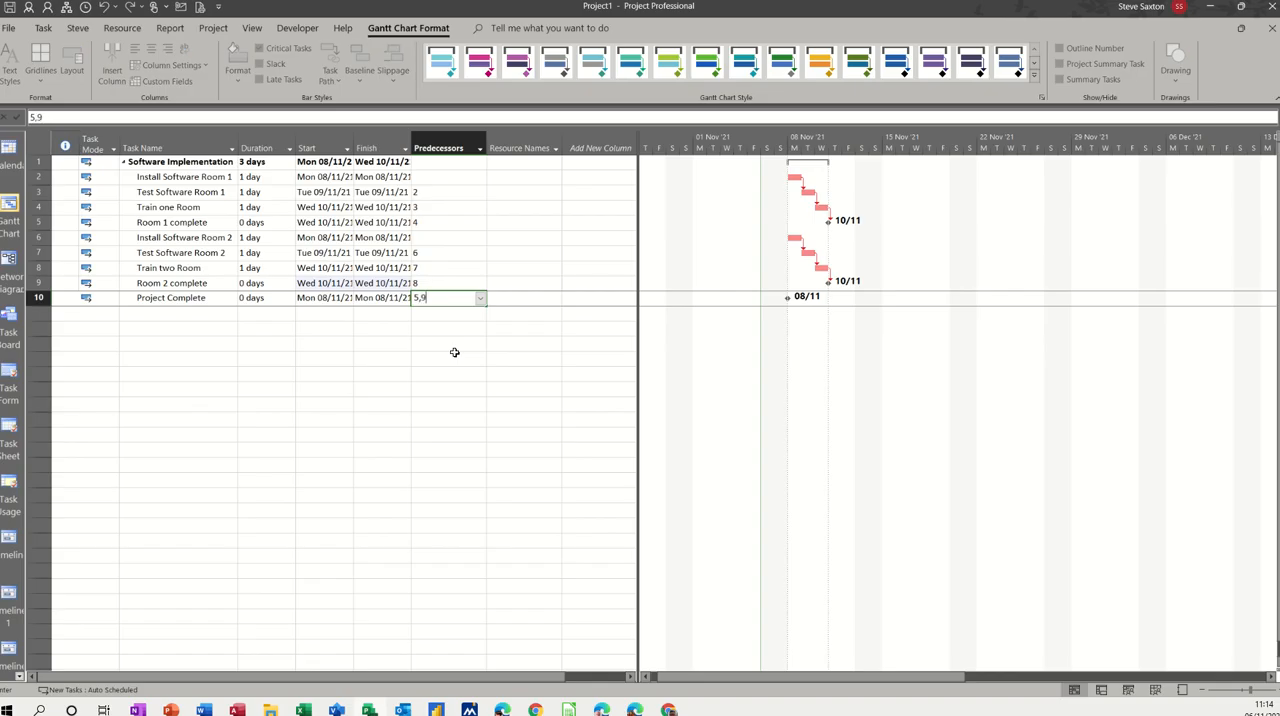
click(400, 327)
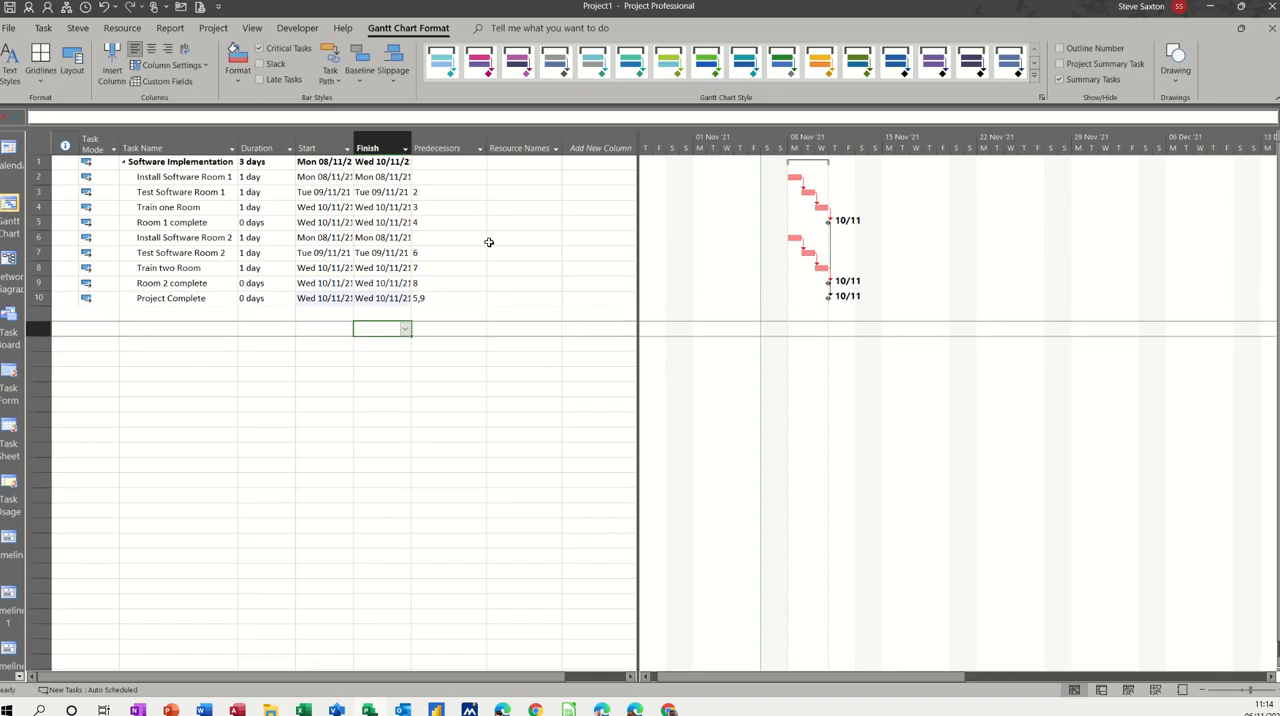
Step: Link Install Software Room 2 to start together with Install Software Room 1 by setting its predecessor to 2SS
click(423, 242)
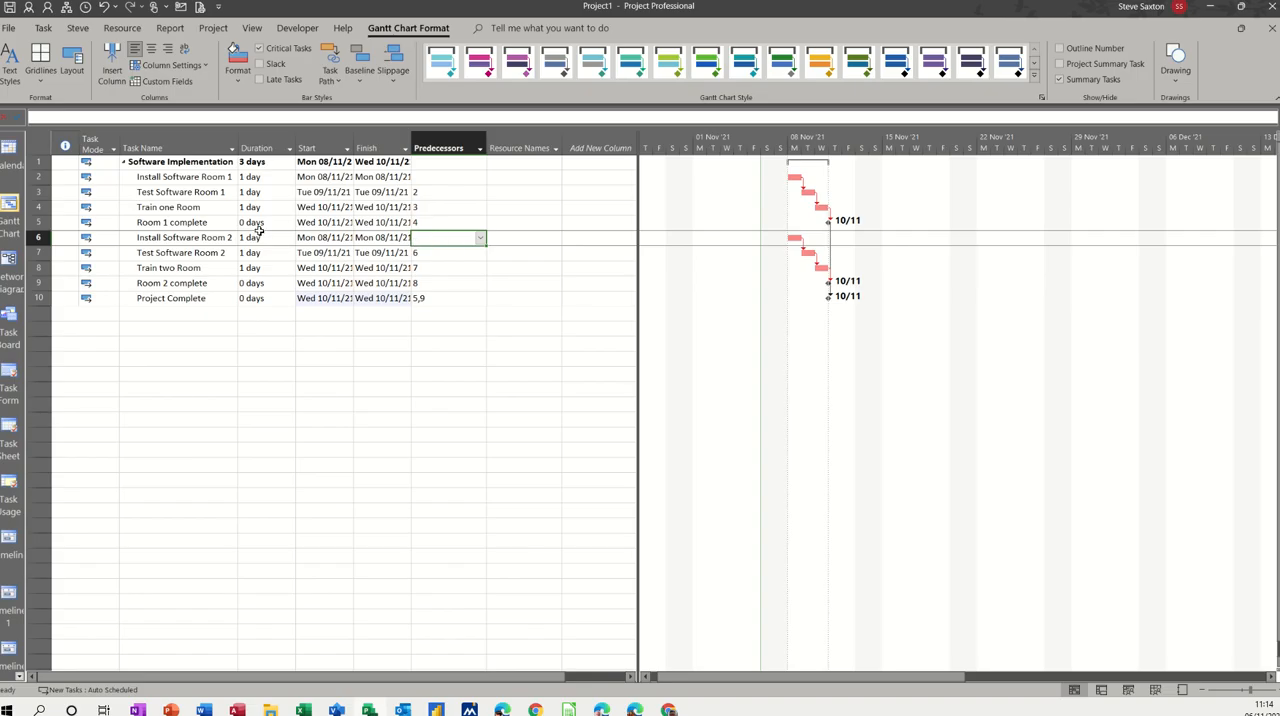
click(185, 238)
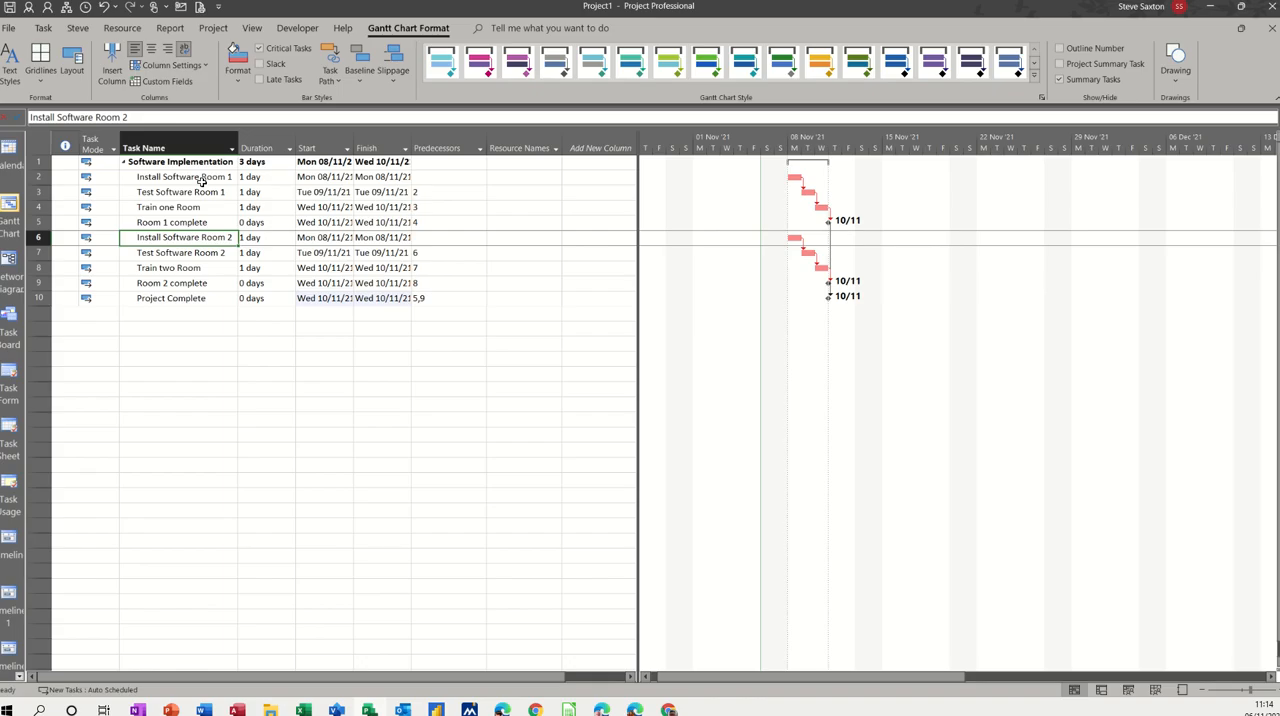
click(203, 177)
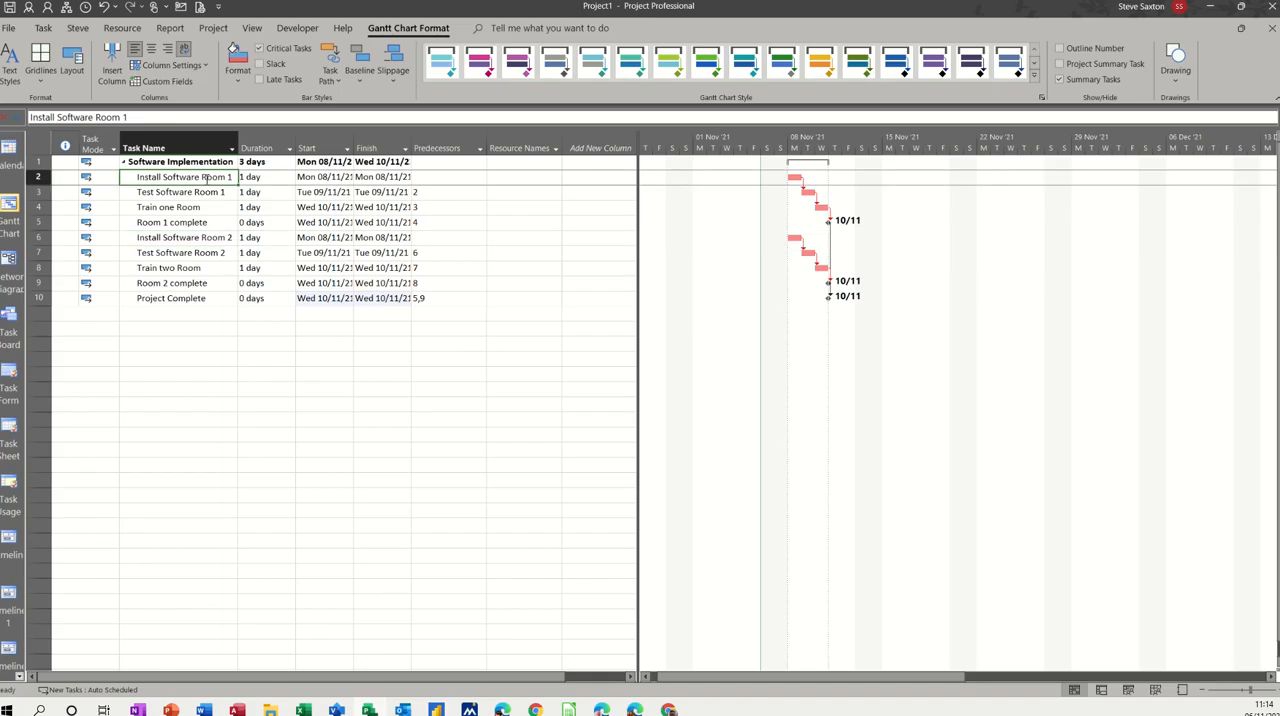
click(181, 238)
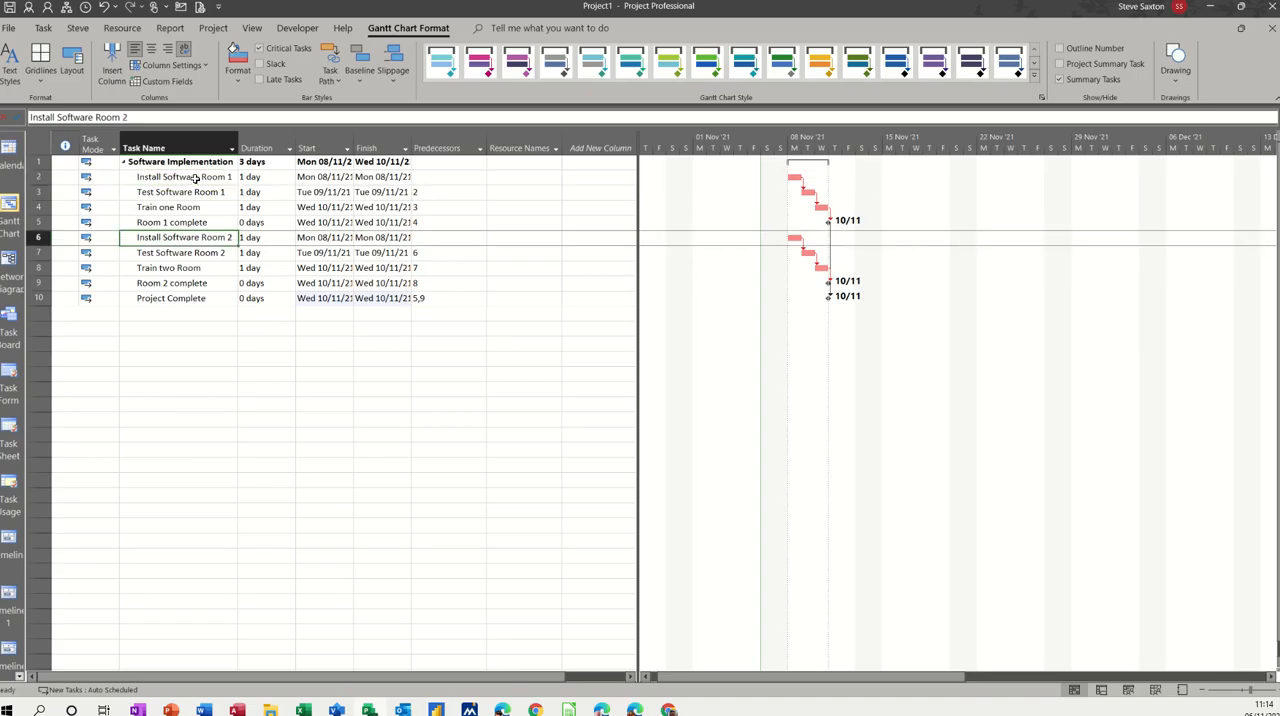
click(196, 177)
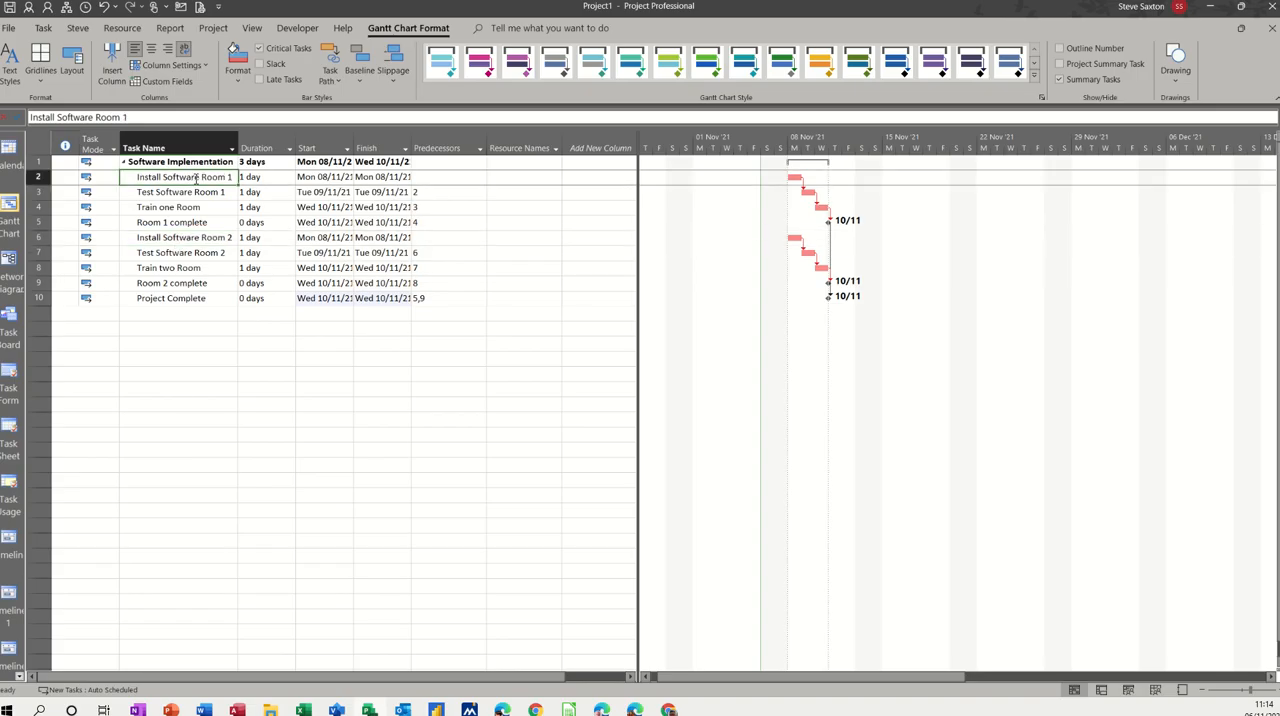
click(440, 240)
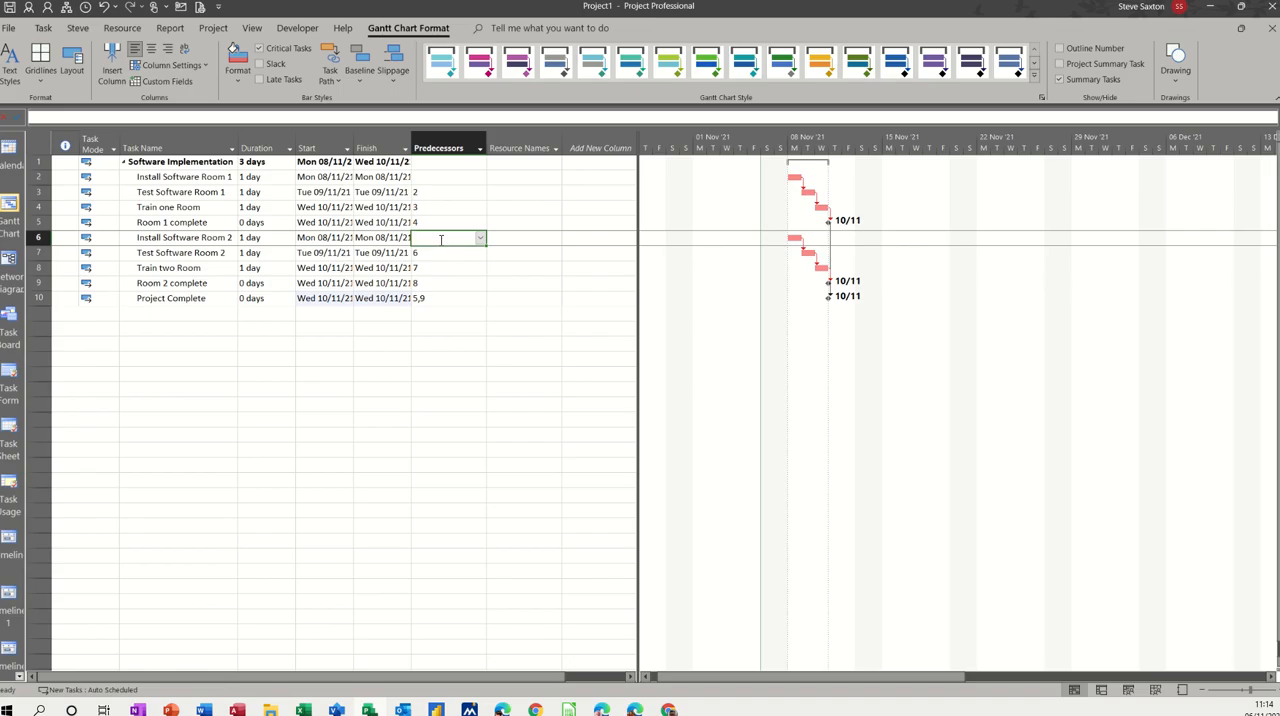
text(2ss)
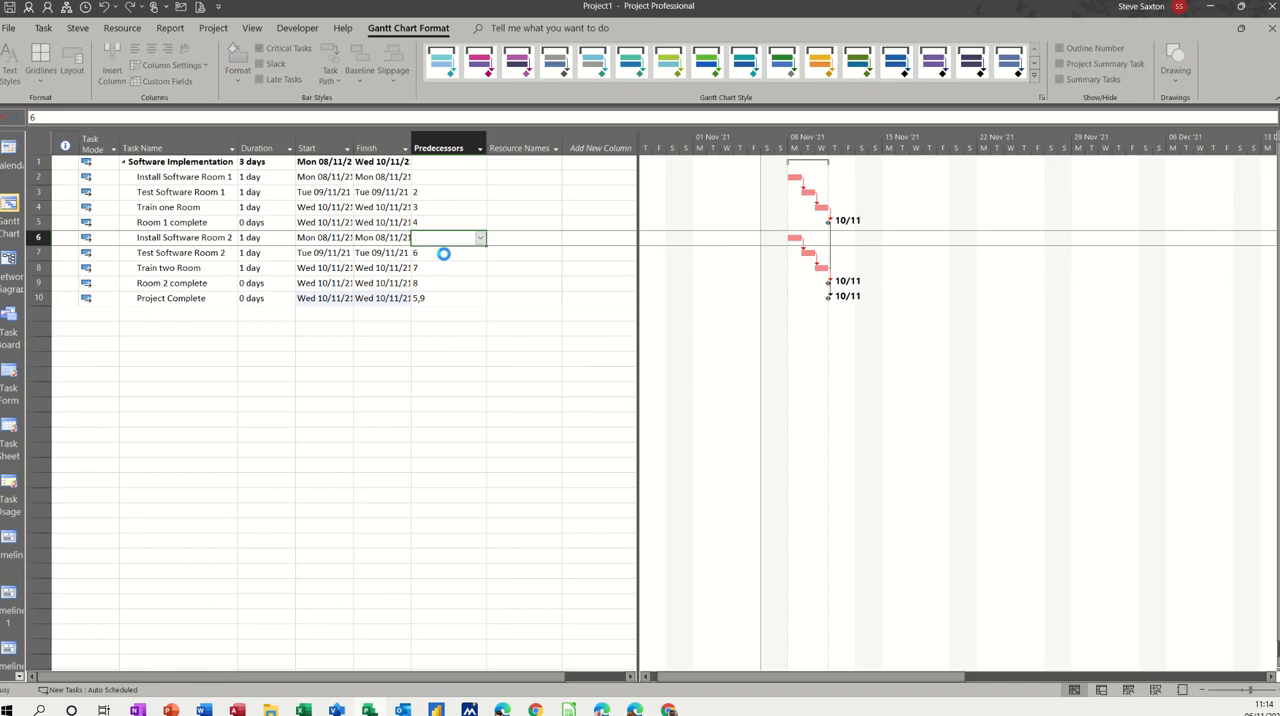
key(Return)
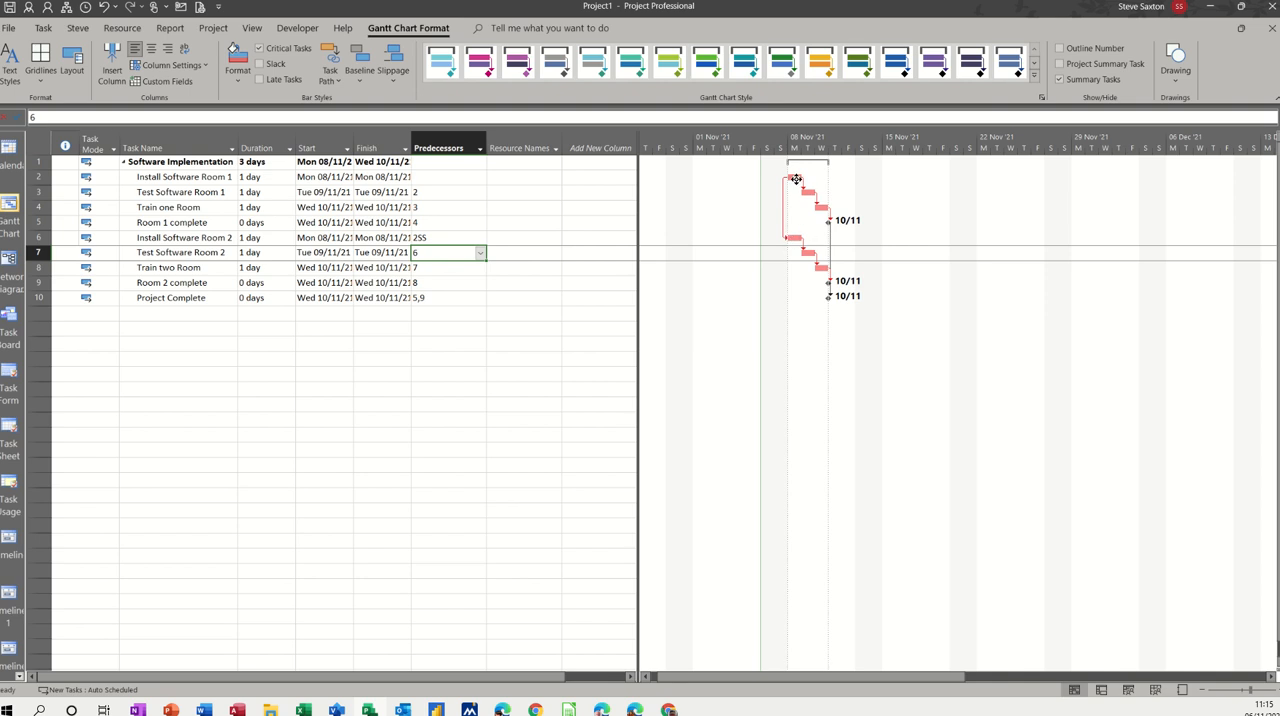
Step: Try moving the Install Software Room 1 bar one day later in the Gantt chart, and undo the move
drag(796, 179, 809, 179)
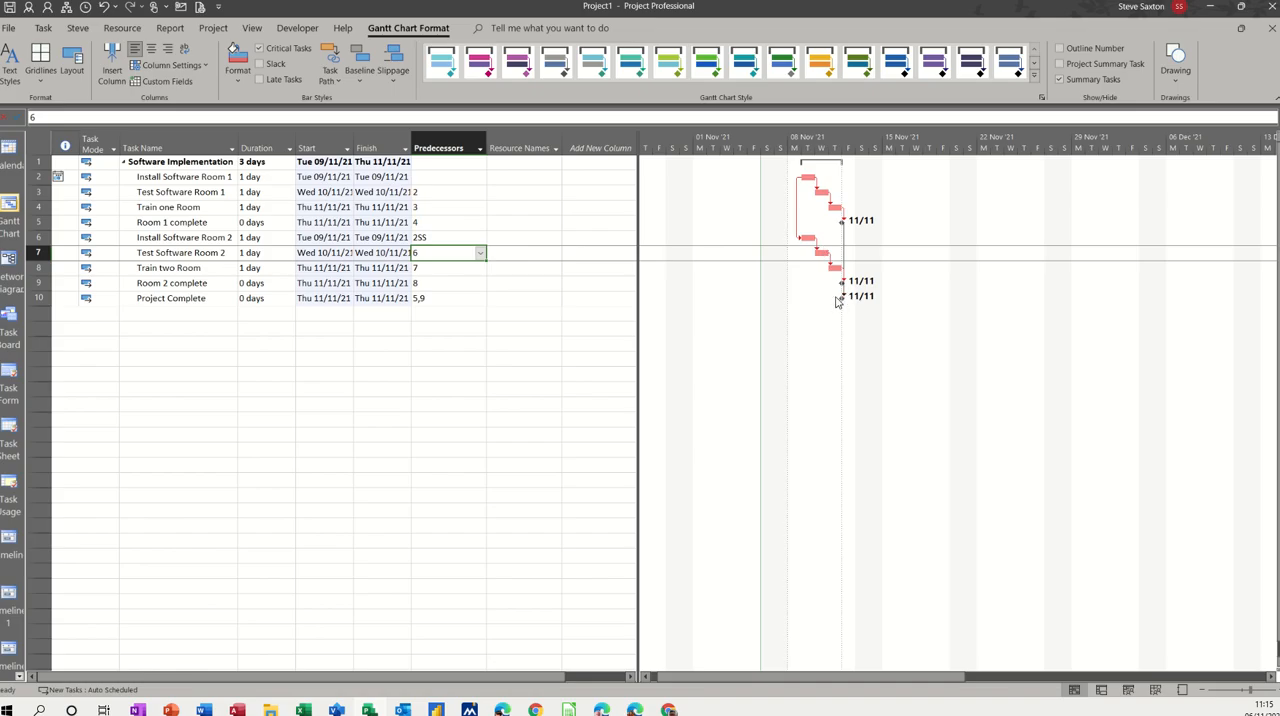
key(ctrl+z)
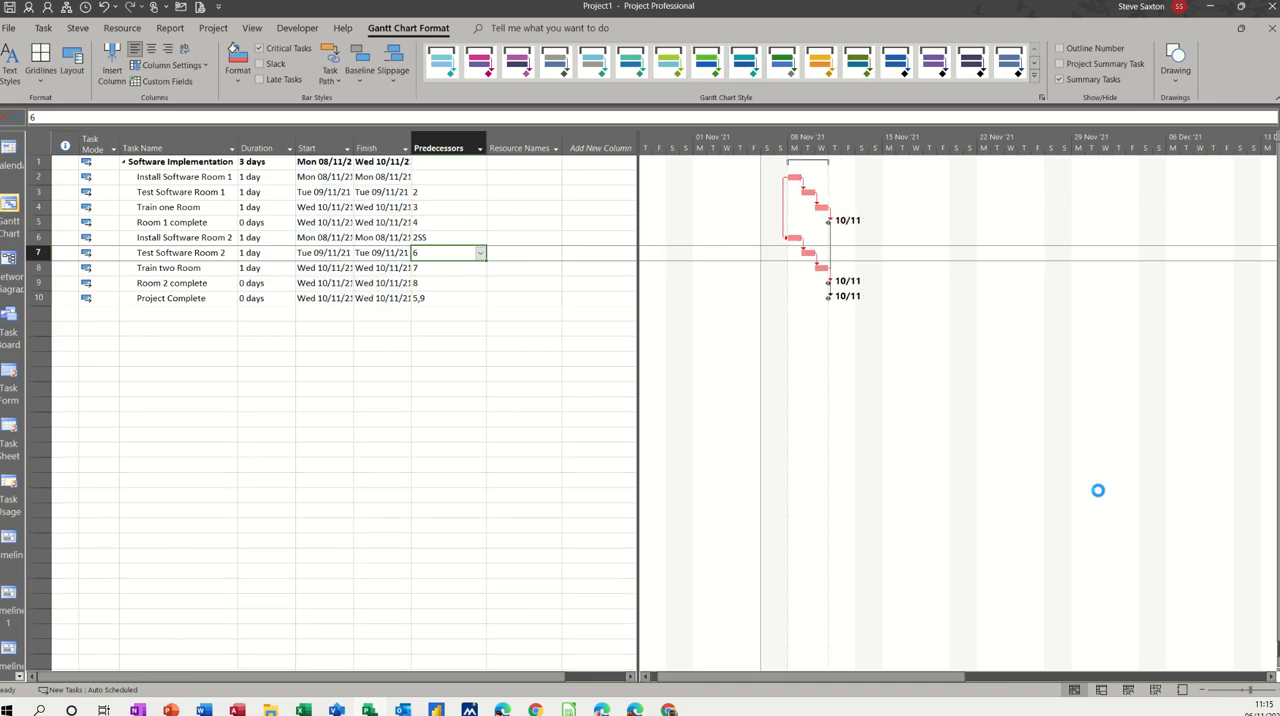
Step: Review the available predecessor link types in the task information of Install Software Room 2, keeping Start-to-Start (SS)
click(450, 240)
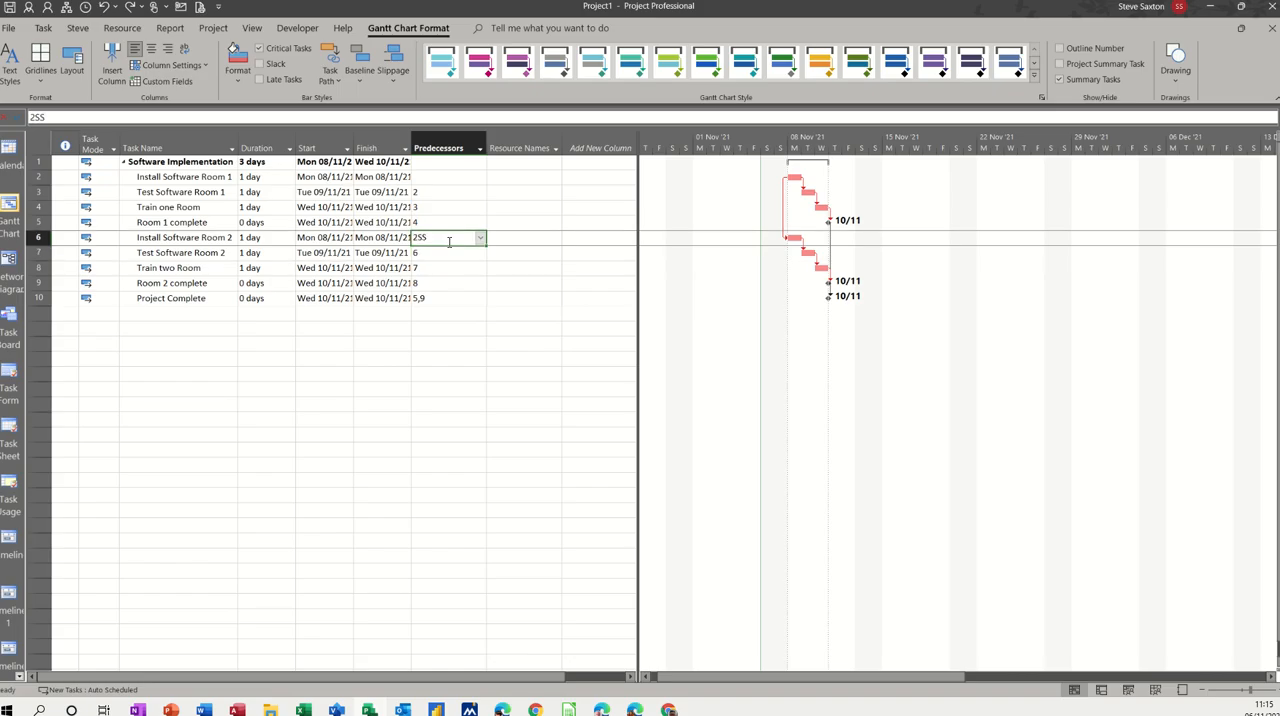
double_click(199, 238)
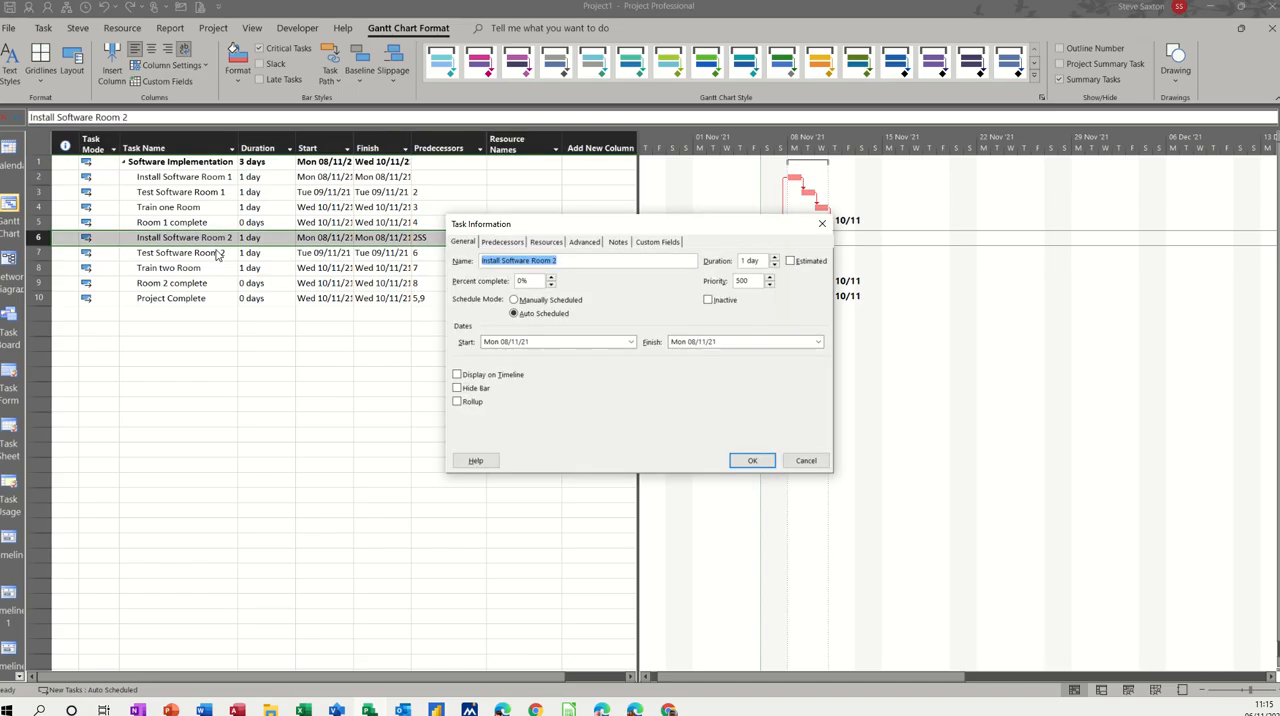
click(510, 243)
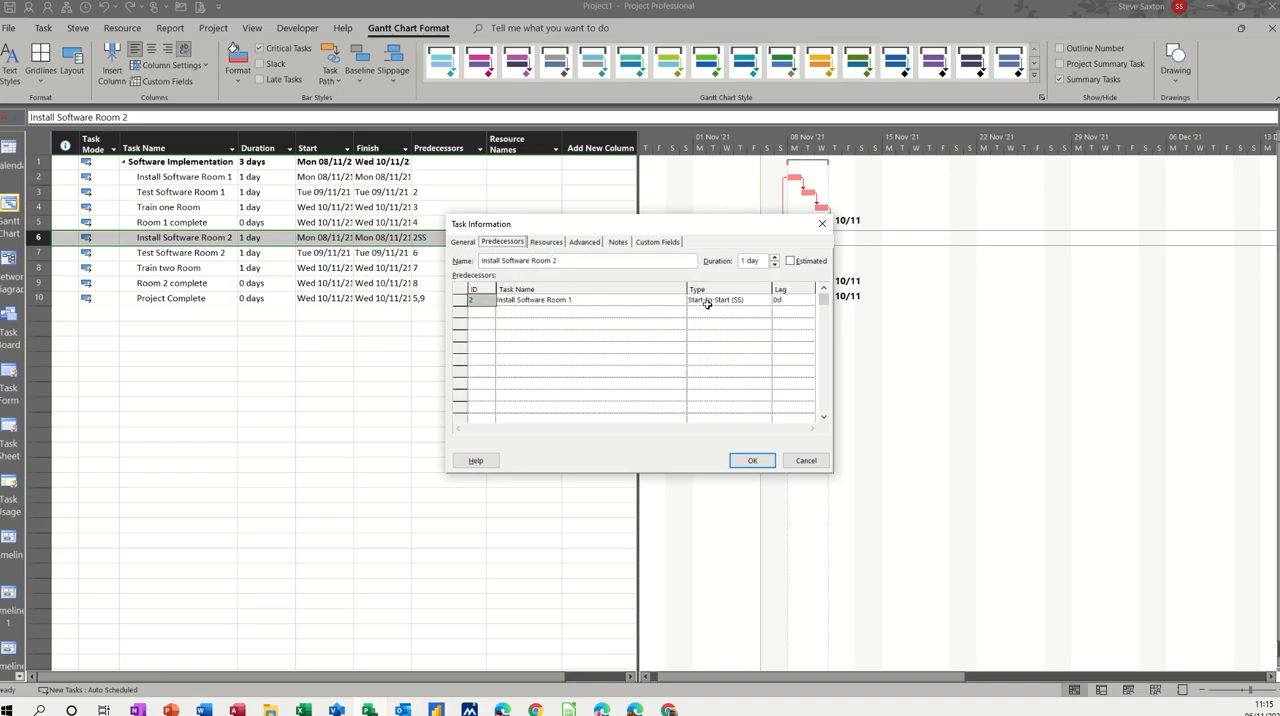
click(757, 301)
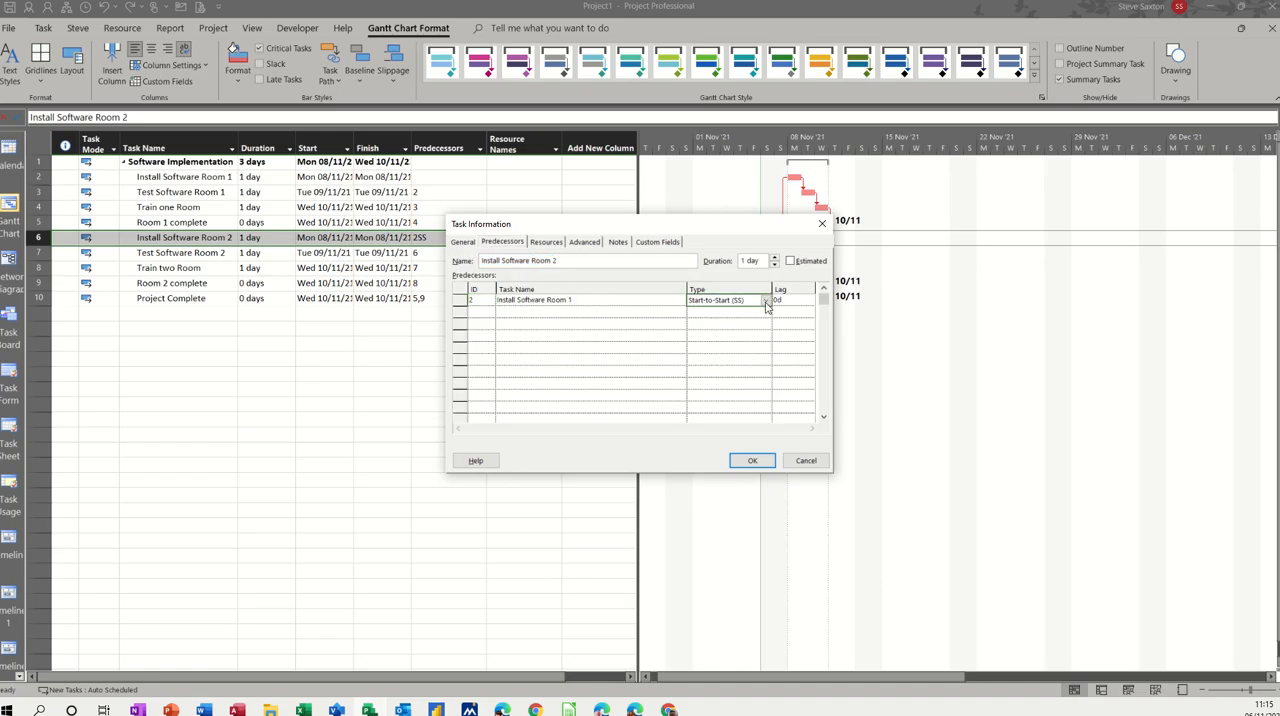
click(766, 302)
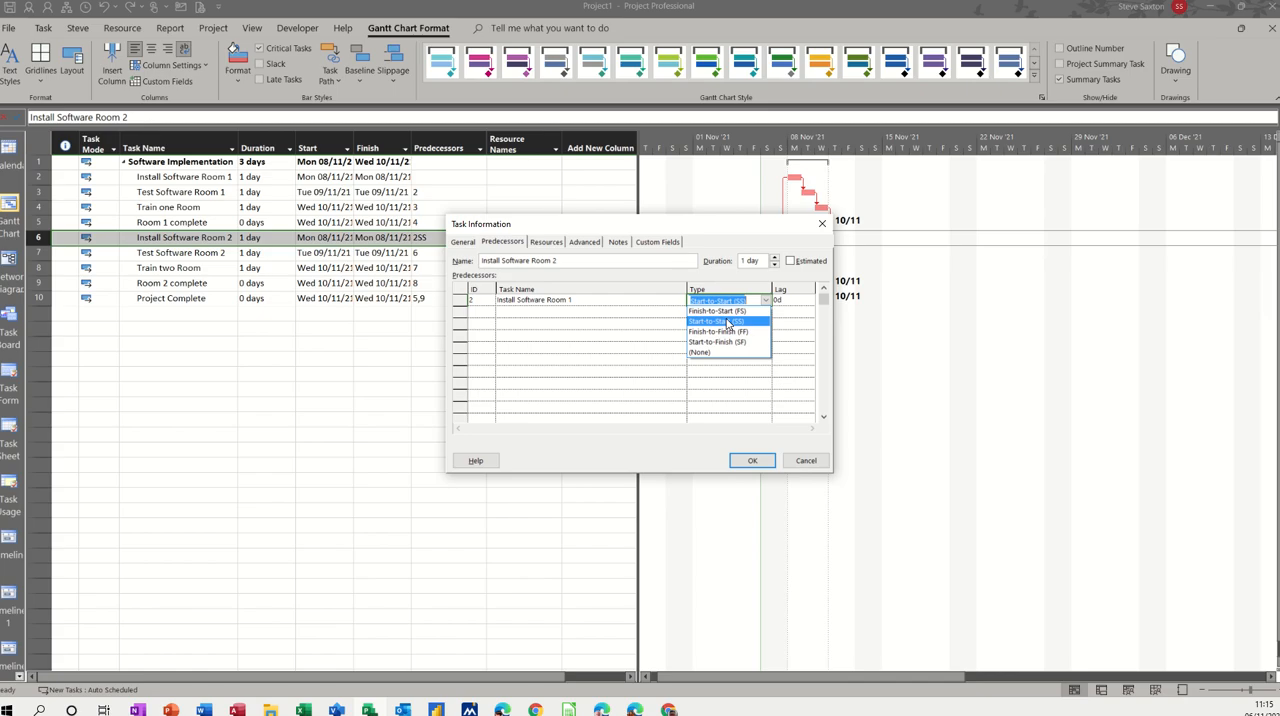
click(728, 321)
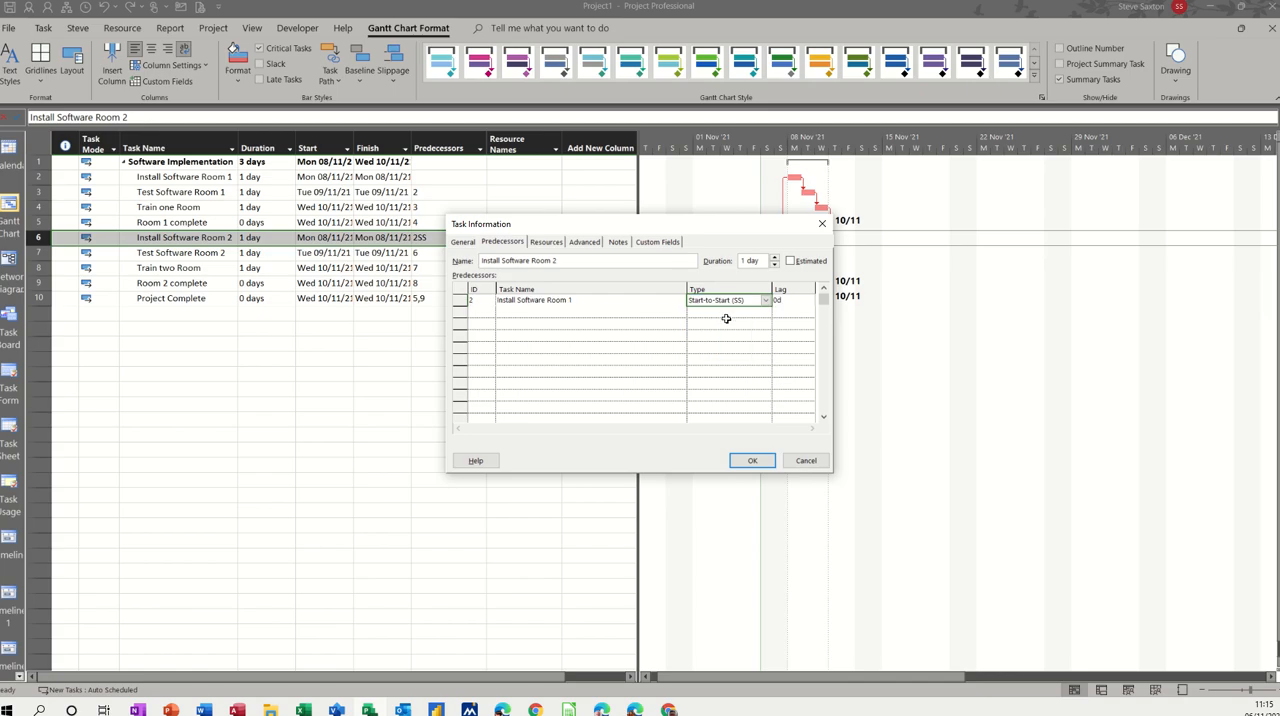
click(752, 460)
click(465, 280)
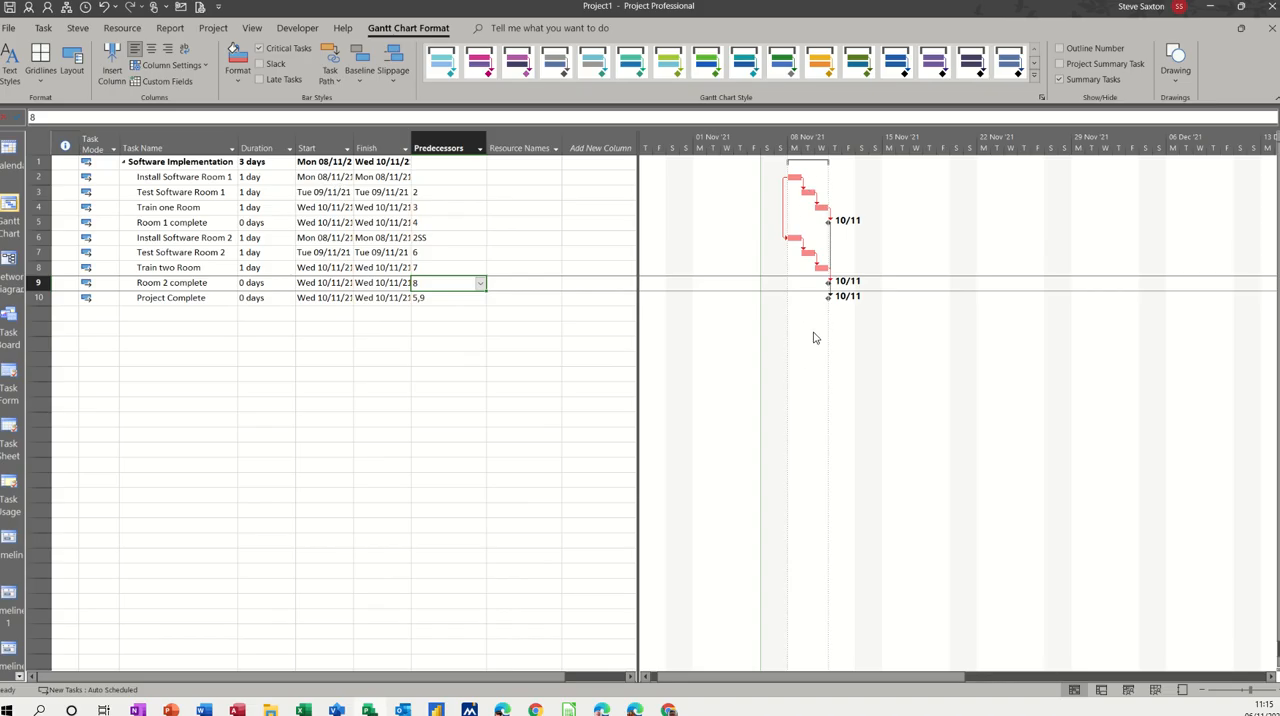
Step: Set the right-side bar text of the Project Summary bar style to Name
double_click(814, 337)
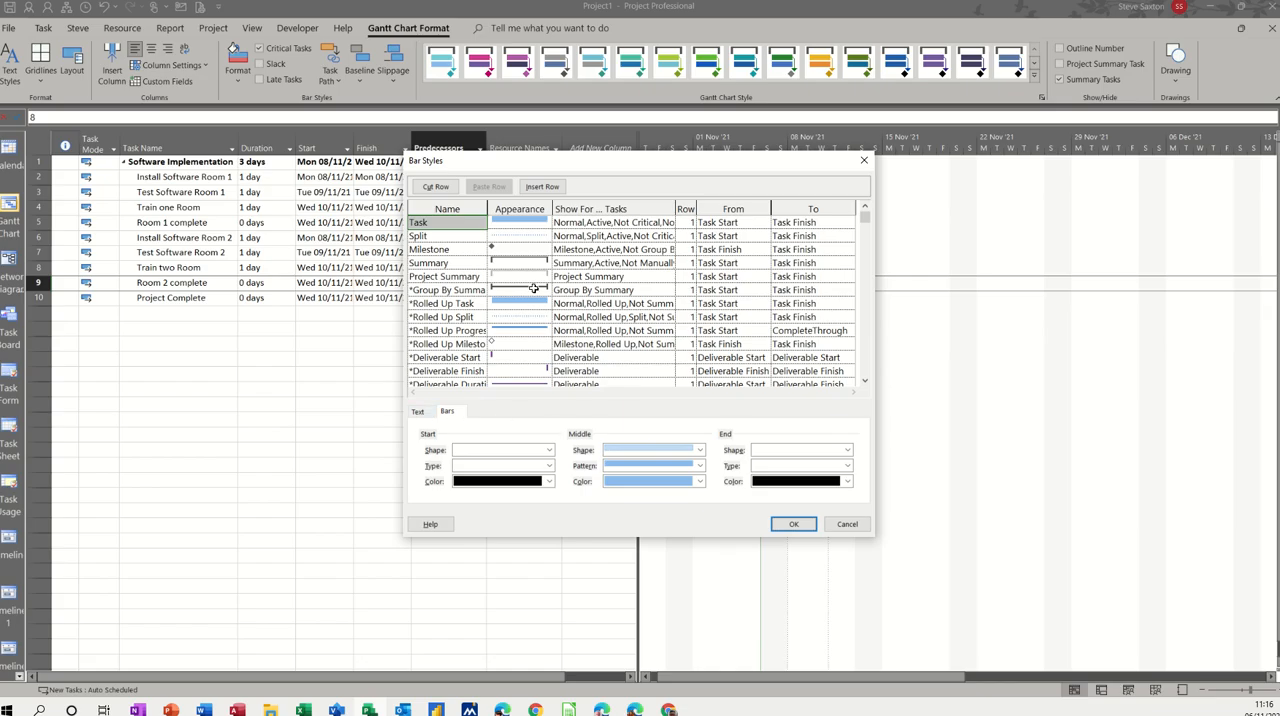
drag(645, 165, 874, 313)
click(674, 426)
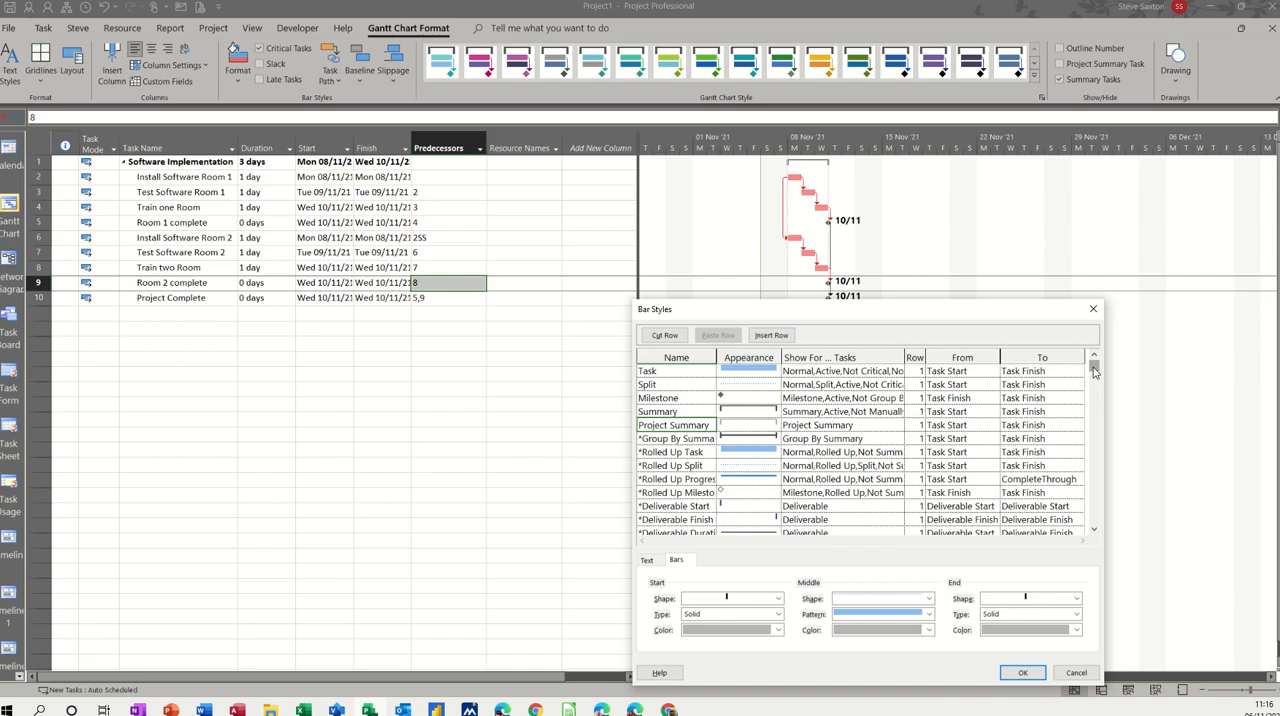
mouse_move(1094, 367)
mouse_down()
mouse_move(1096, 408)
mouse_move(1094, 367)
mouse_up()
drag(924, 316, 908, 312)
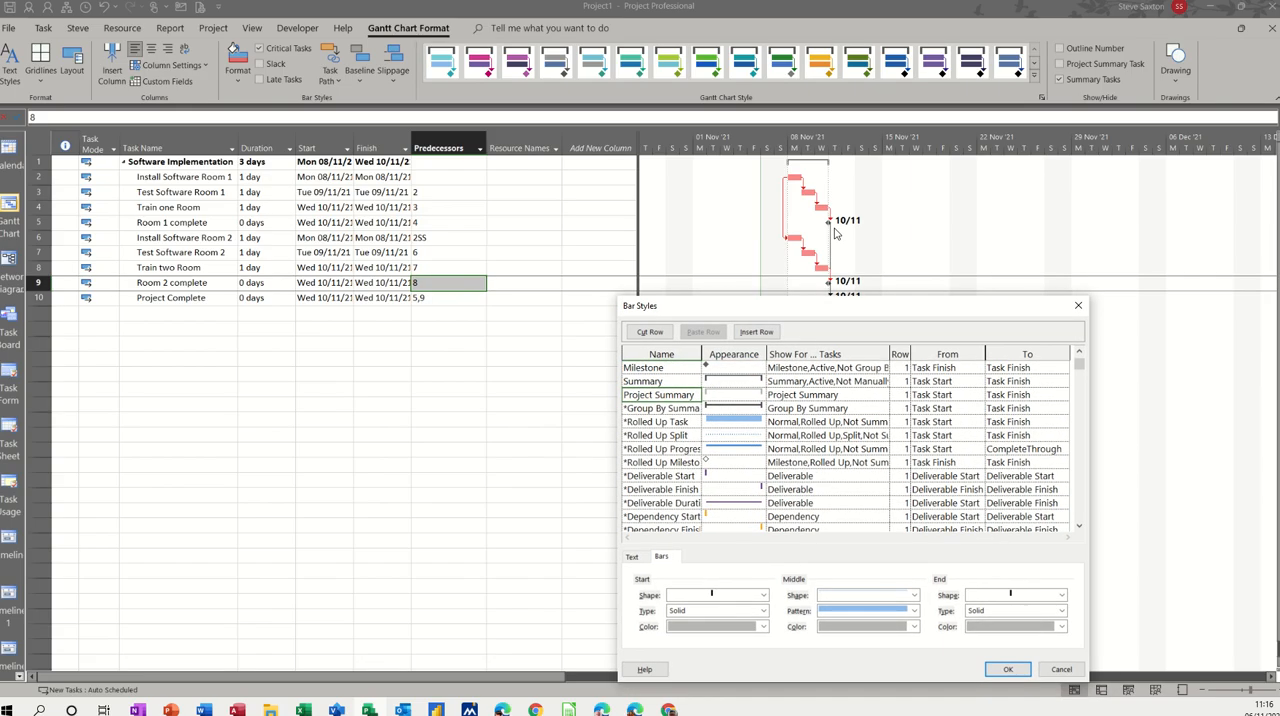
click(634, 557)
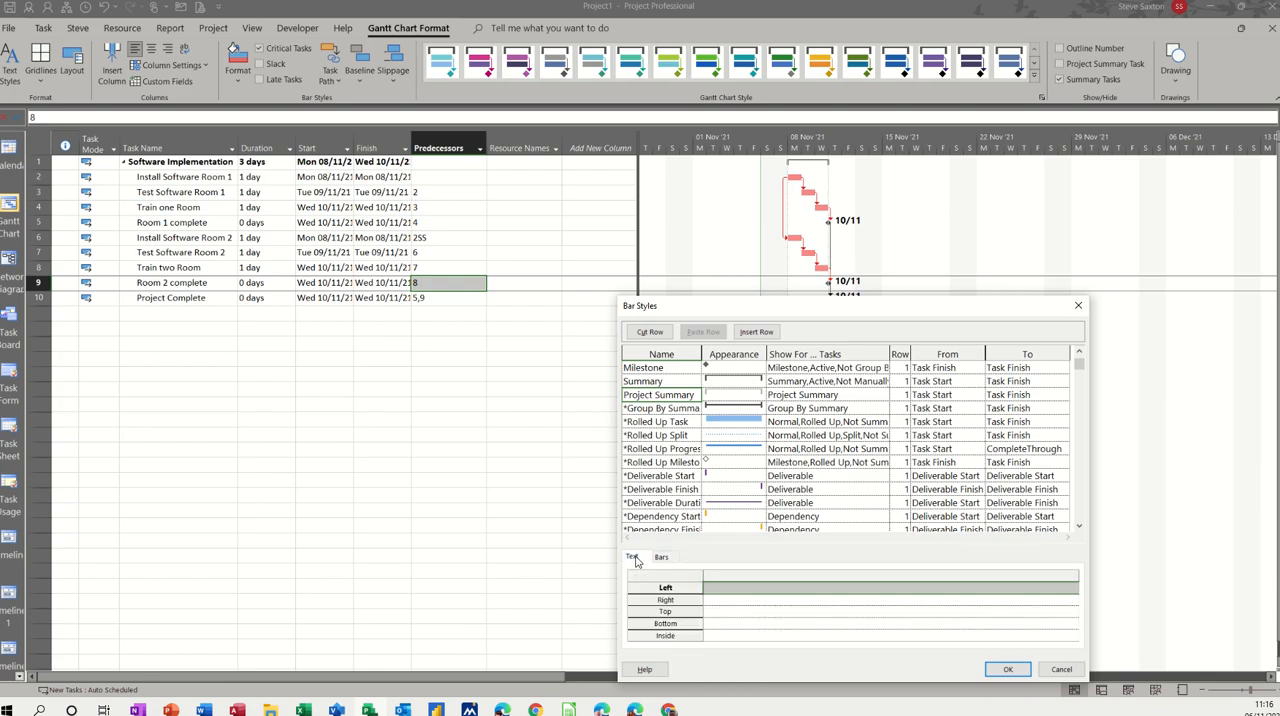
click(724, 600)
text(Name)
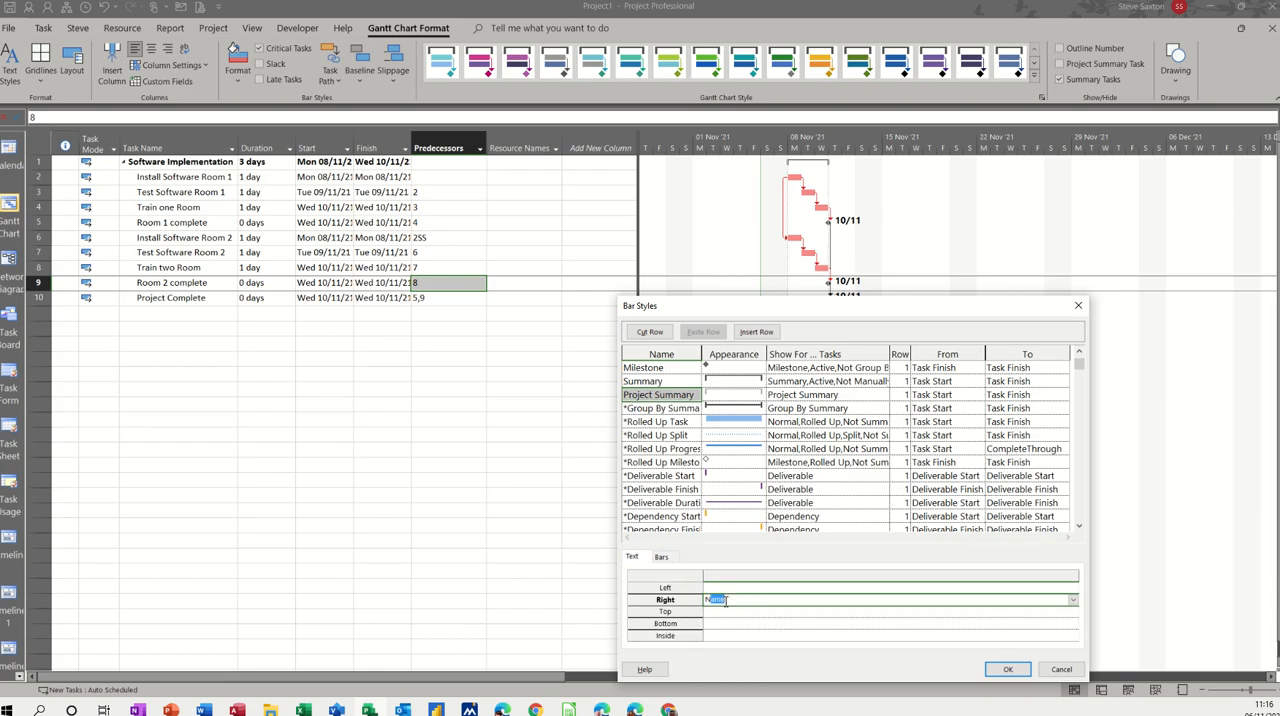
click(1005, 670)
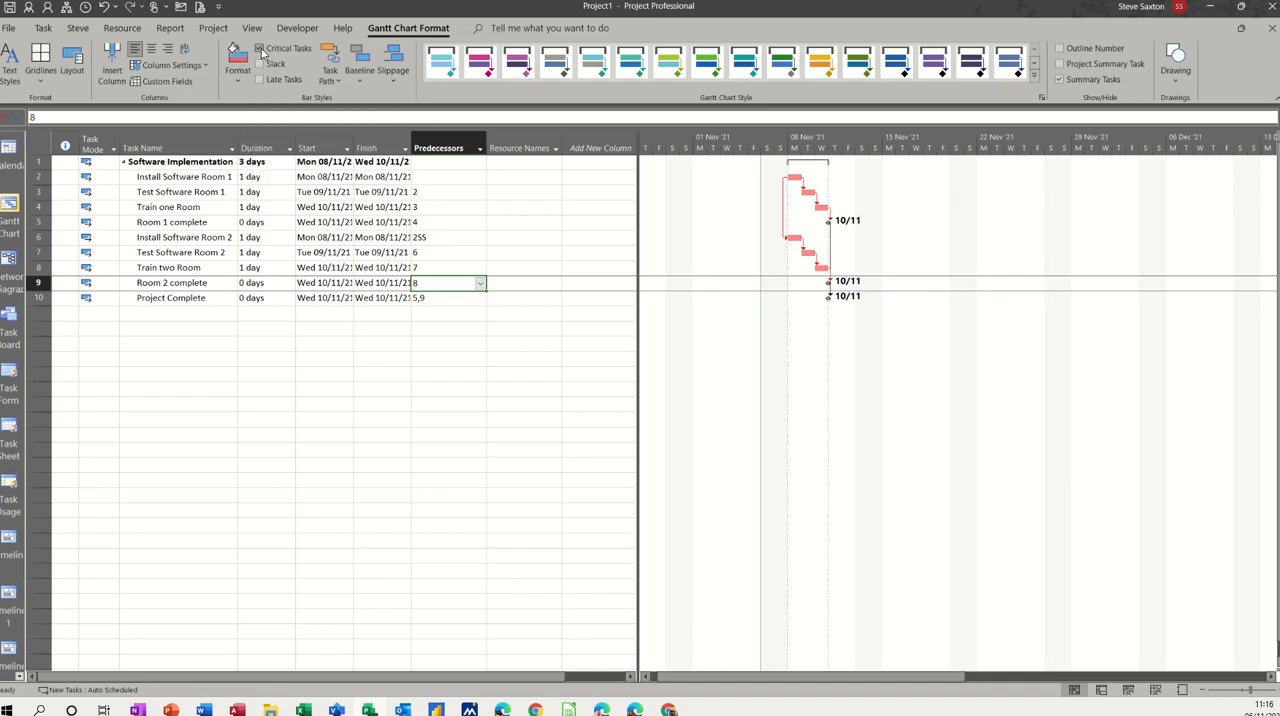
Step: Turn off critical task formatting and set the right-side text of the Task bar style to Name
click(260, 48)
double_click(803, 315)
click(418, 411)
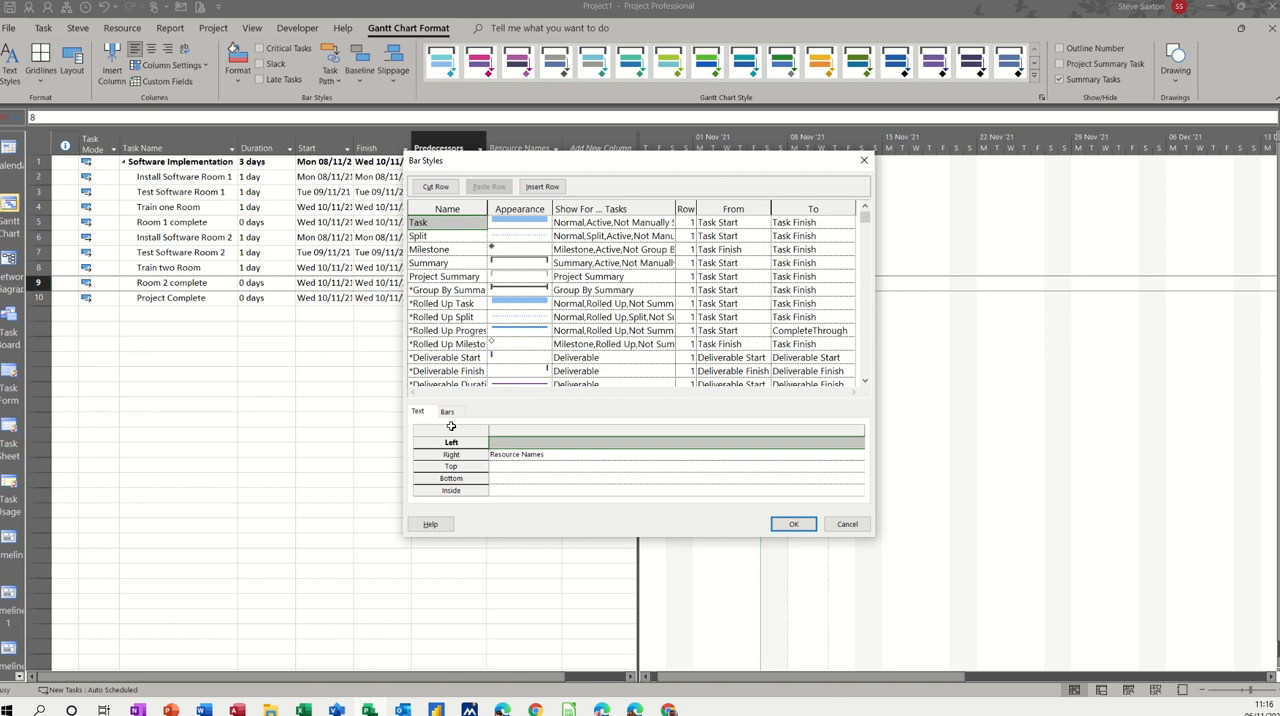
click(541, 455)
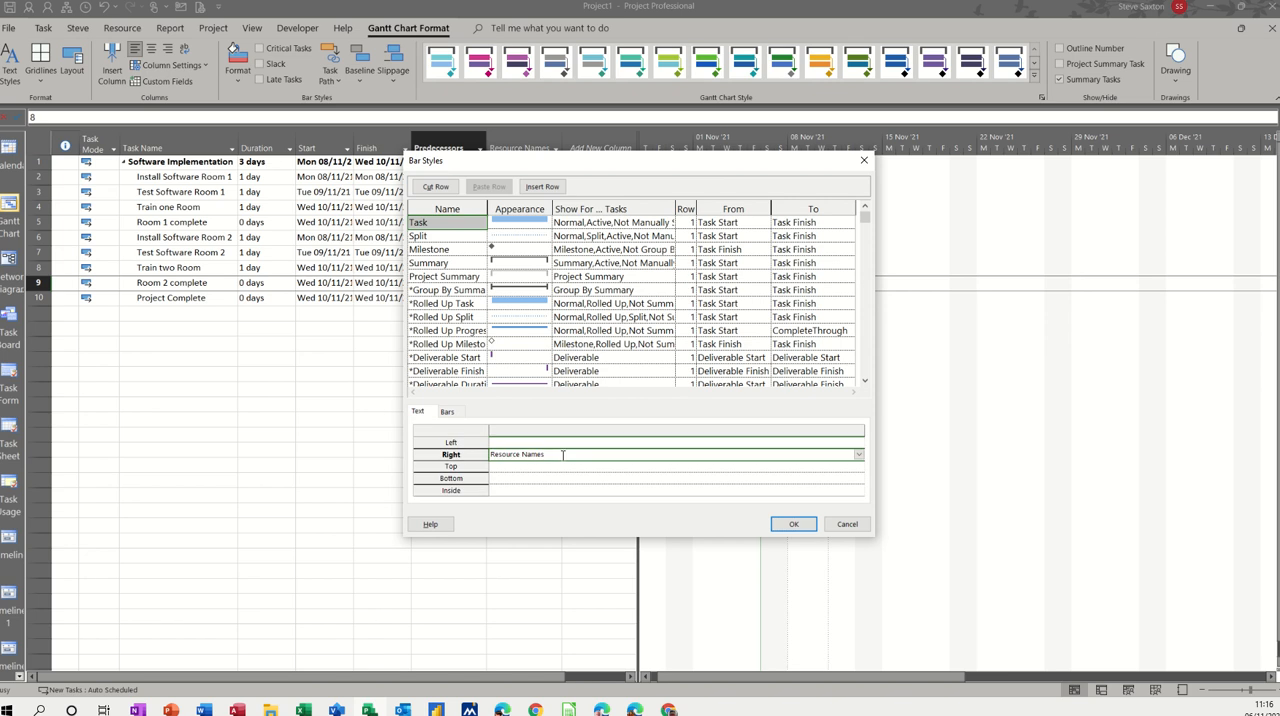
text(Name)
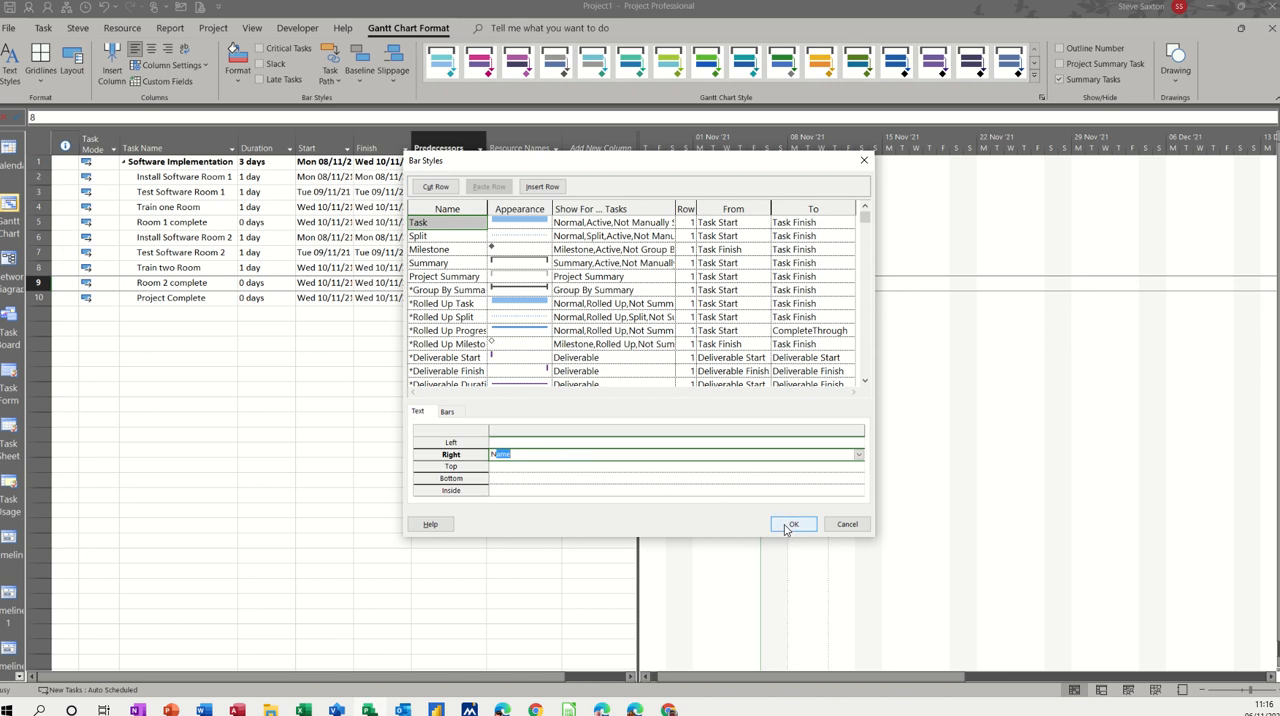
click(790, 524)
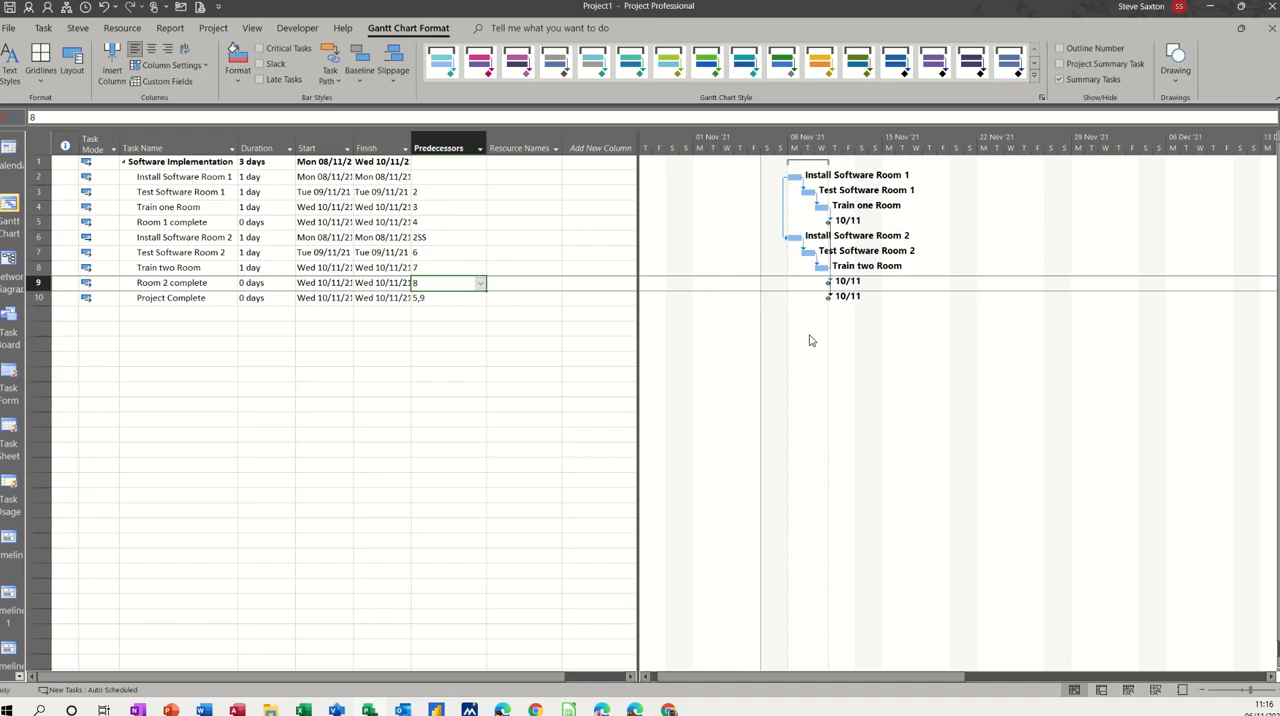
double_click(809, 336)
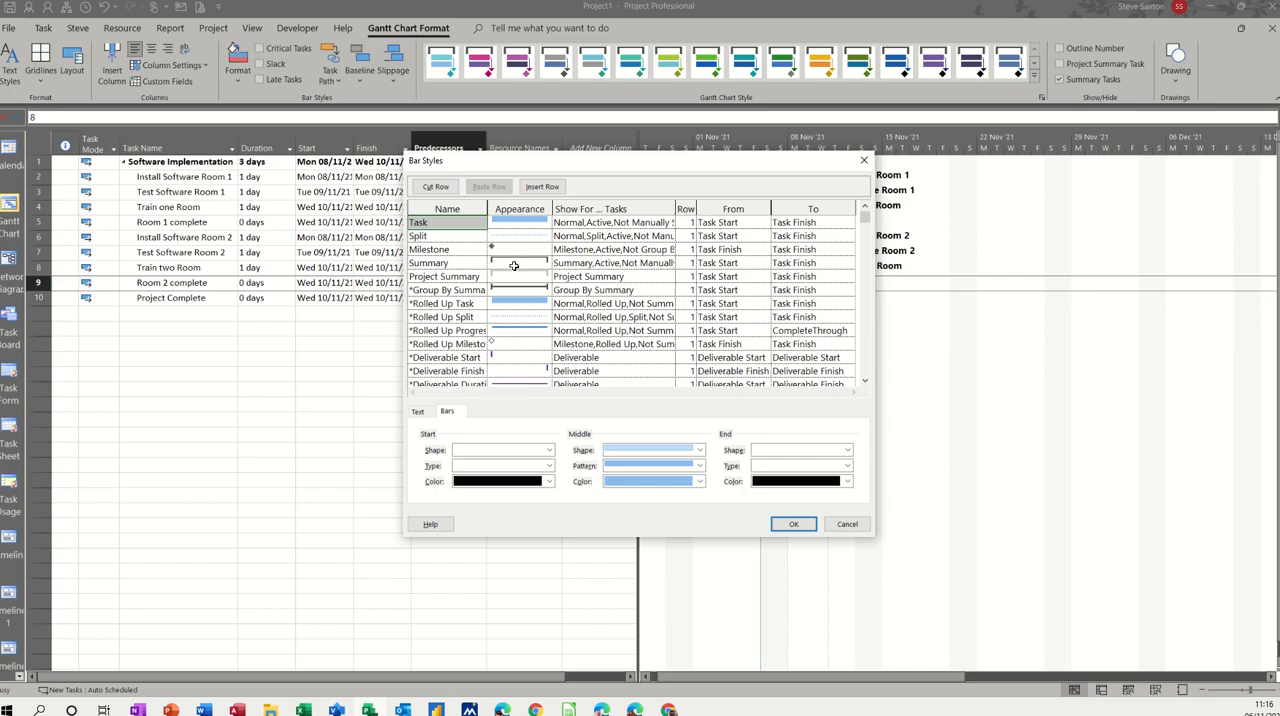
drag(866, 219, 867, 240)
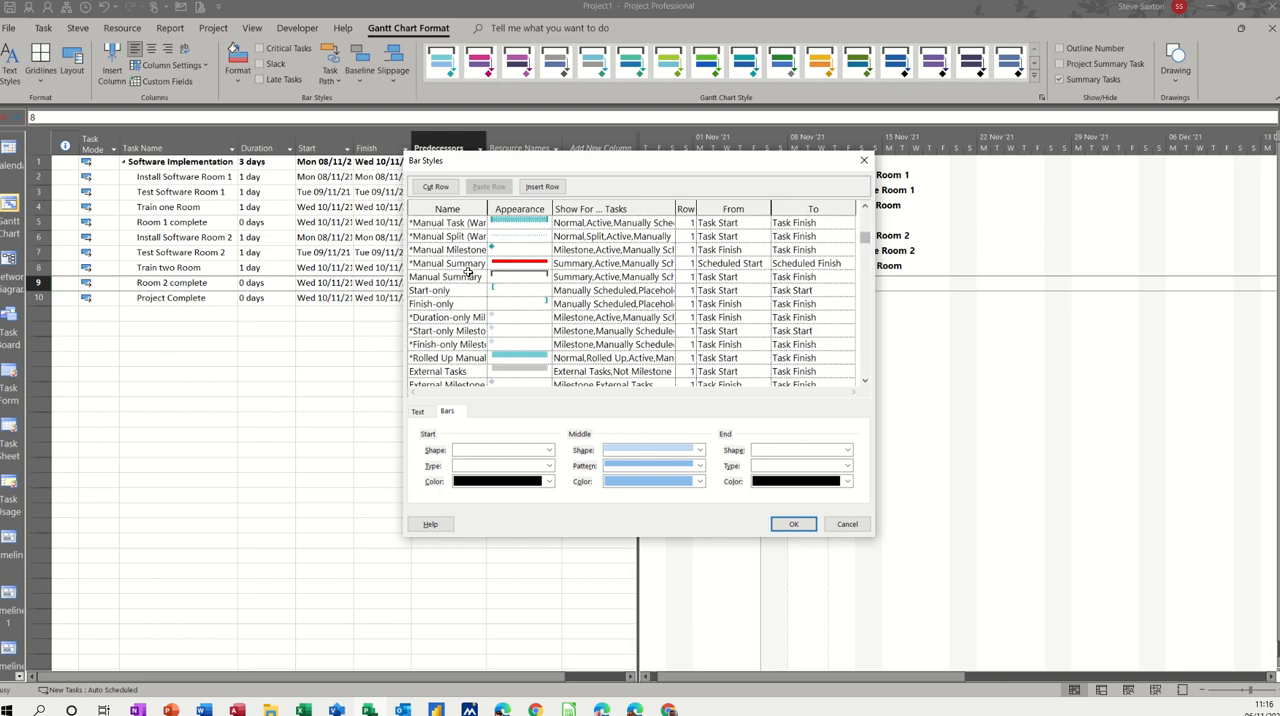
click(847, 524)
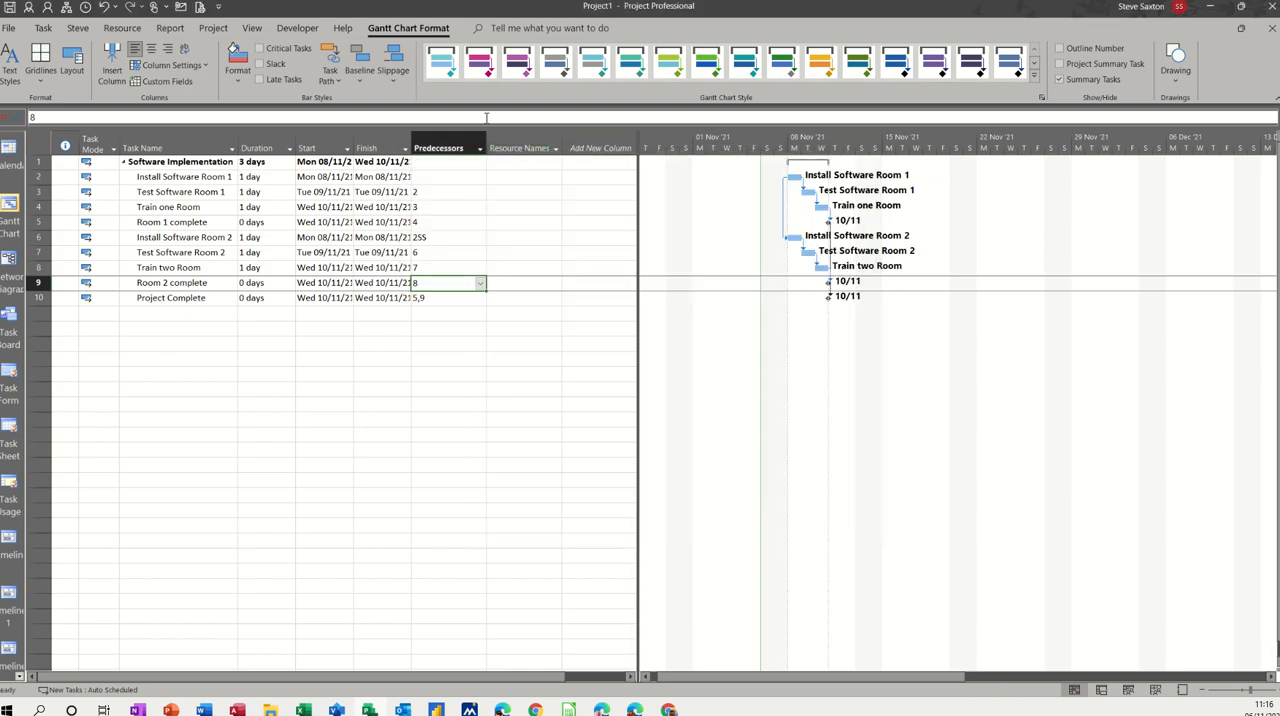
Step: Turn critical task formatting back on and check the right-side text setting of the Critical bar style
click(270, 48)
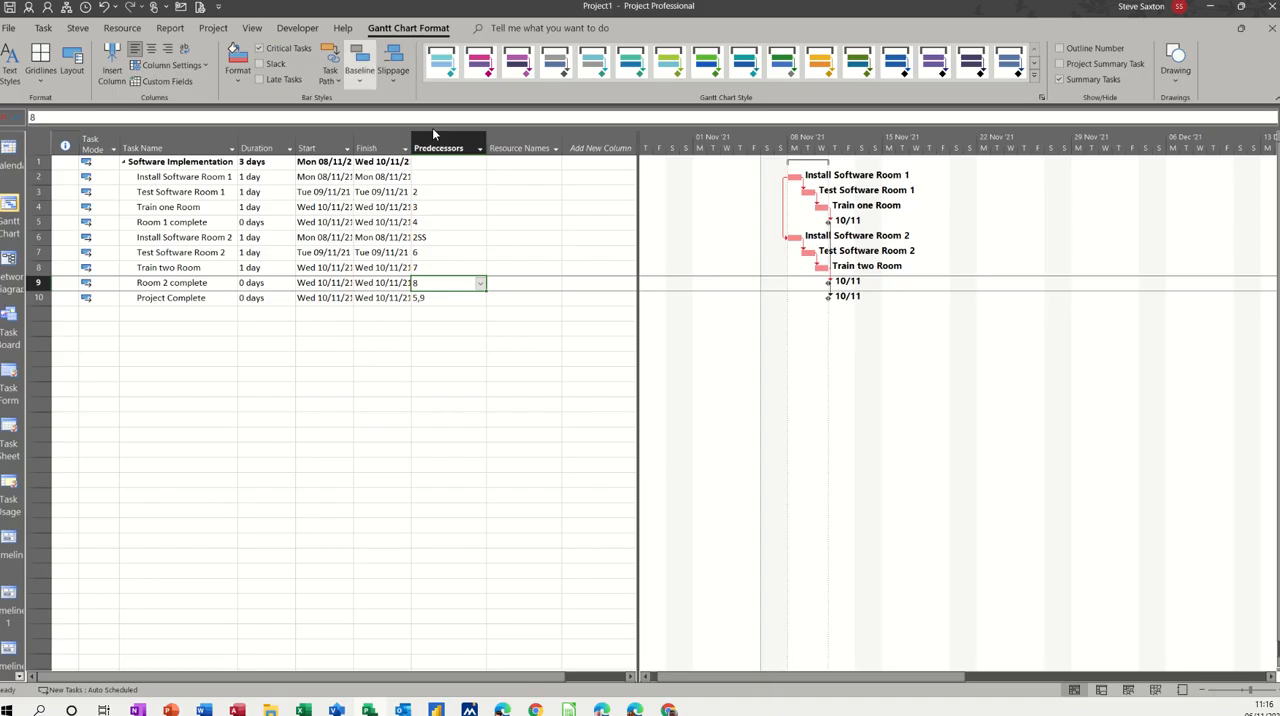
double_click(728, 394)
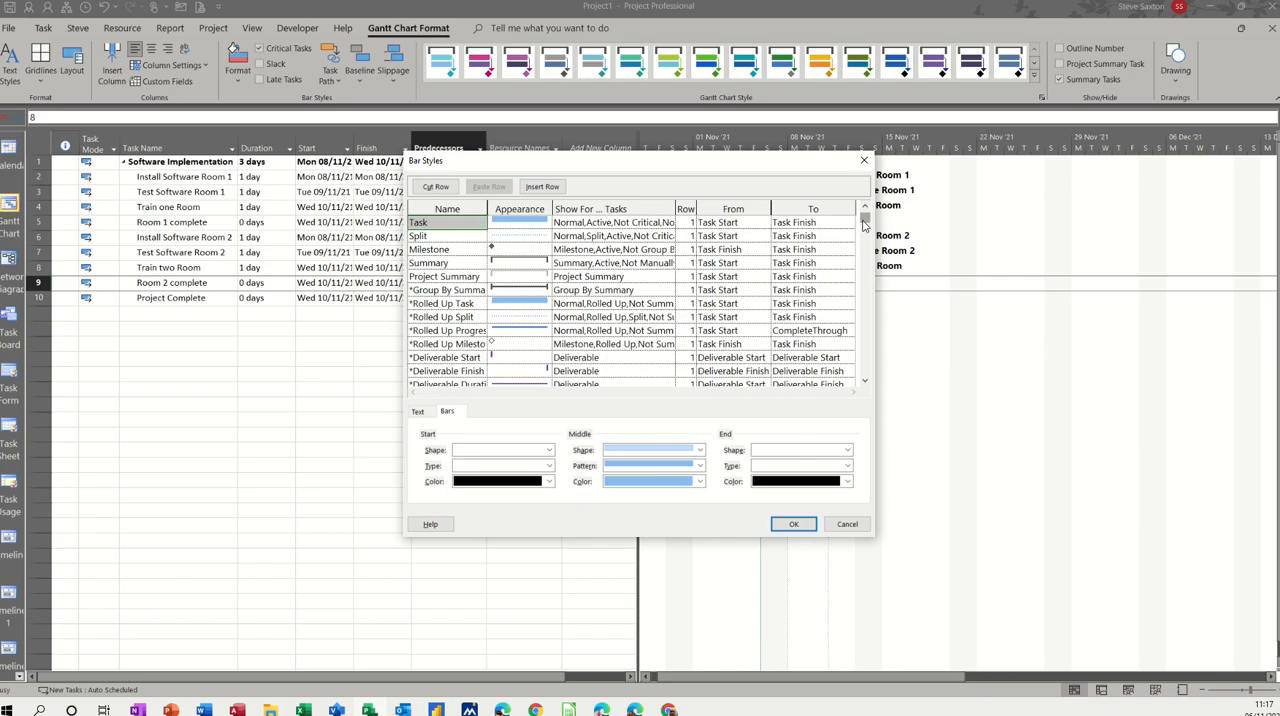
drag(864, 225, 864, 243)
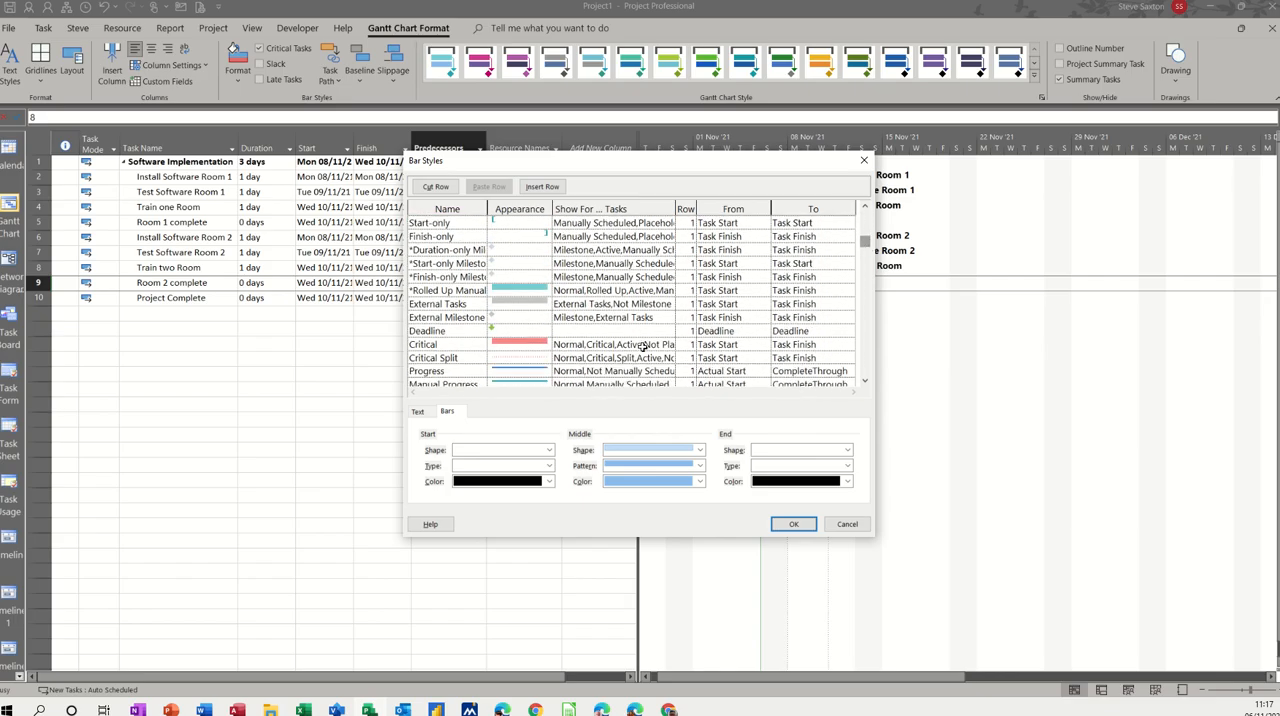
click(517, 345)
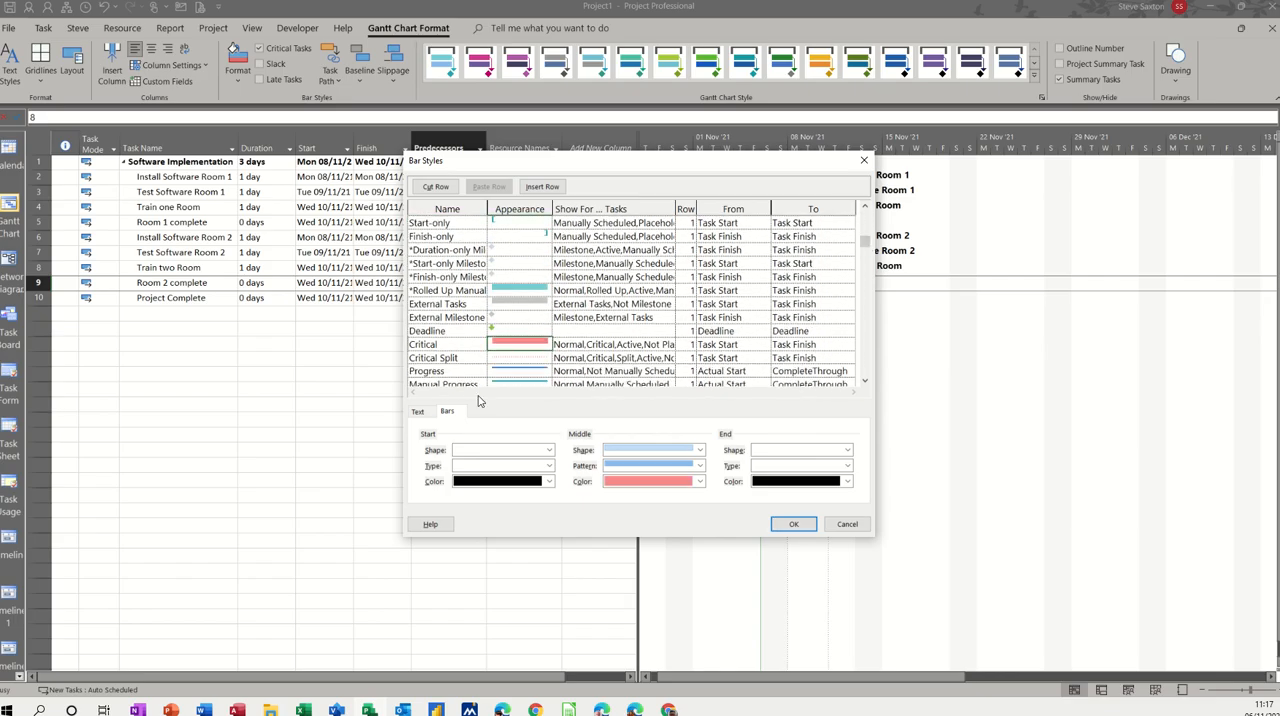
click(419, 413)
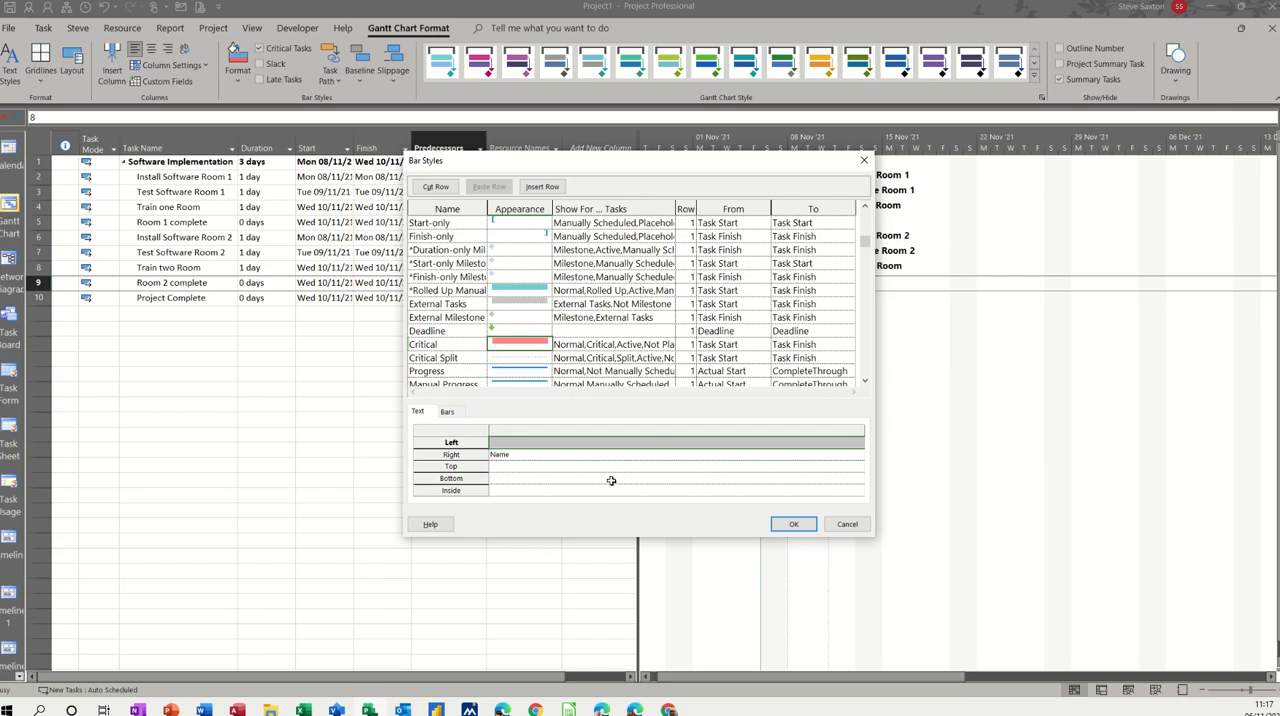
click(795, 526)
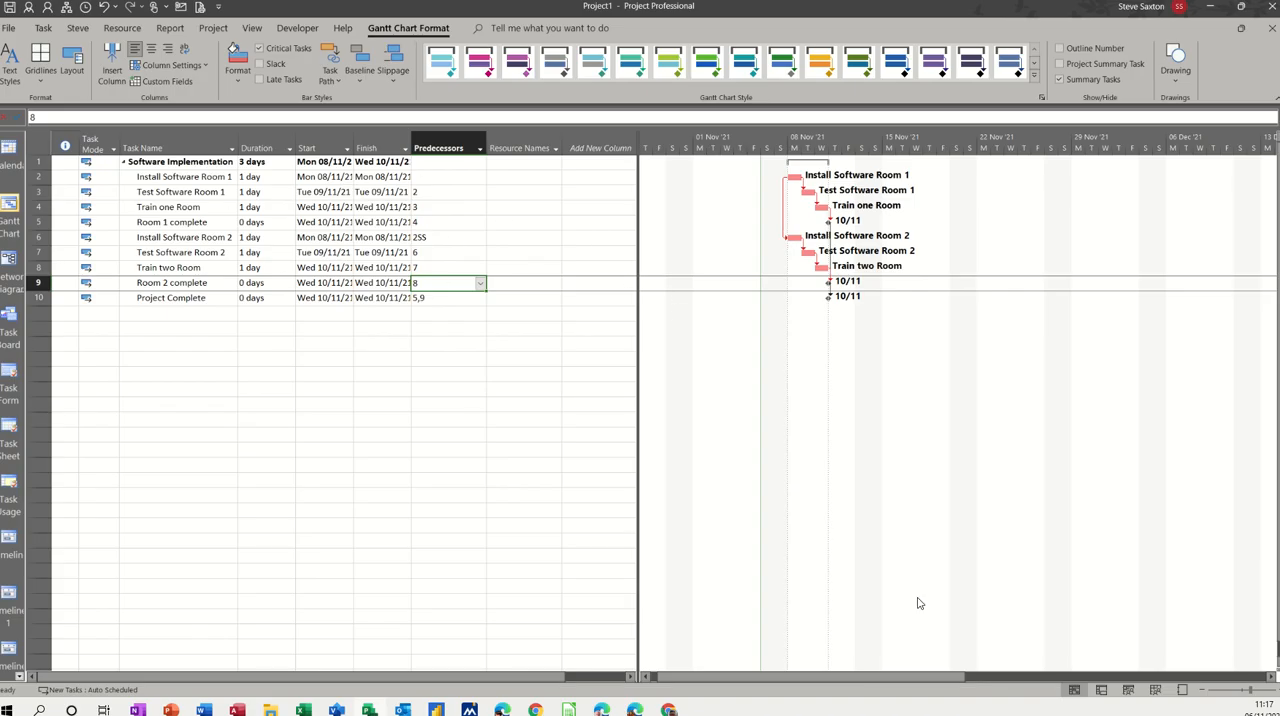
Step: Switch to the Resource Sheet and enter the first names of four people as work resources in rows 1 to 4
click(1155, 690)
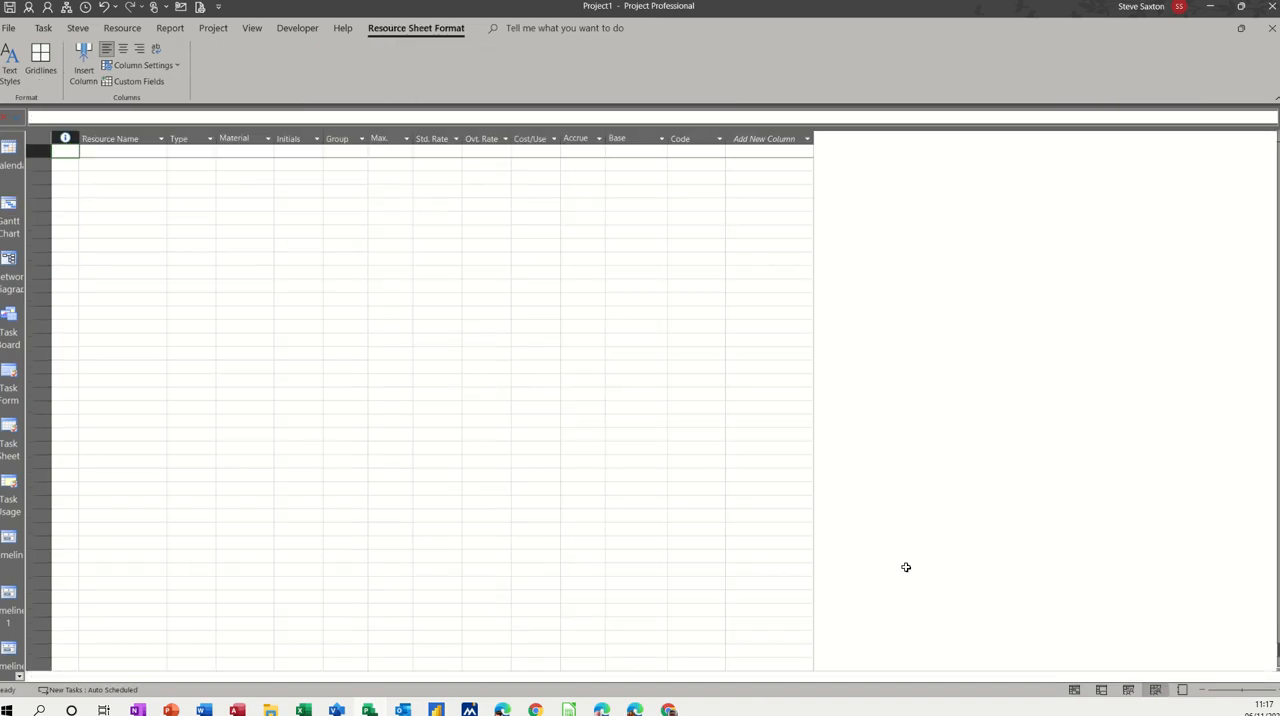
click(120, 154)
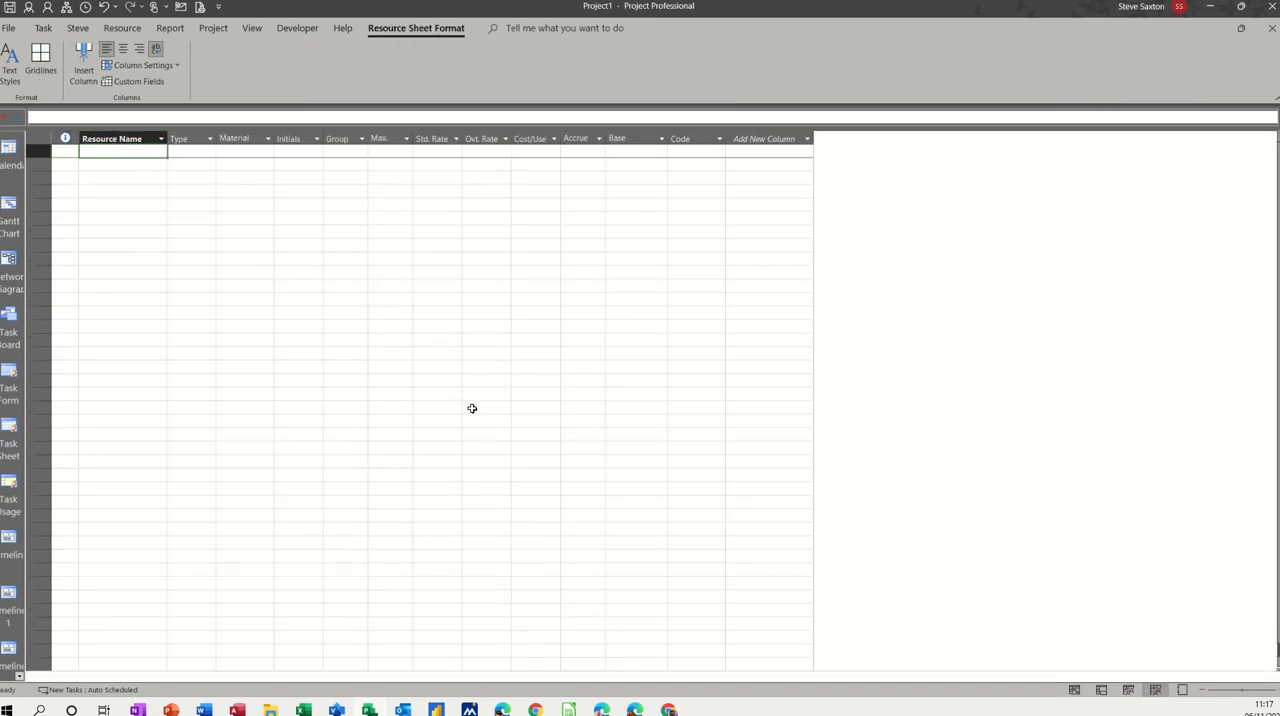
text(Bob)
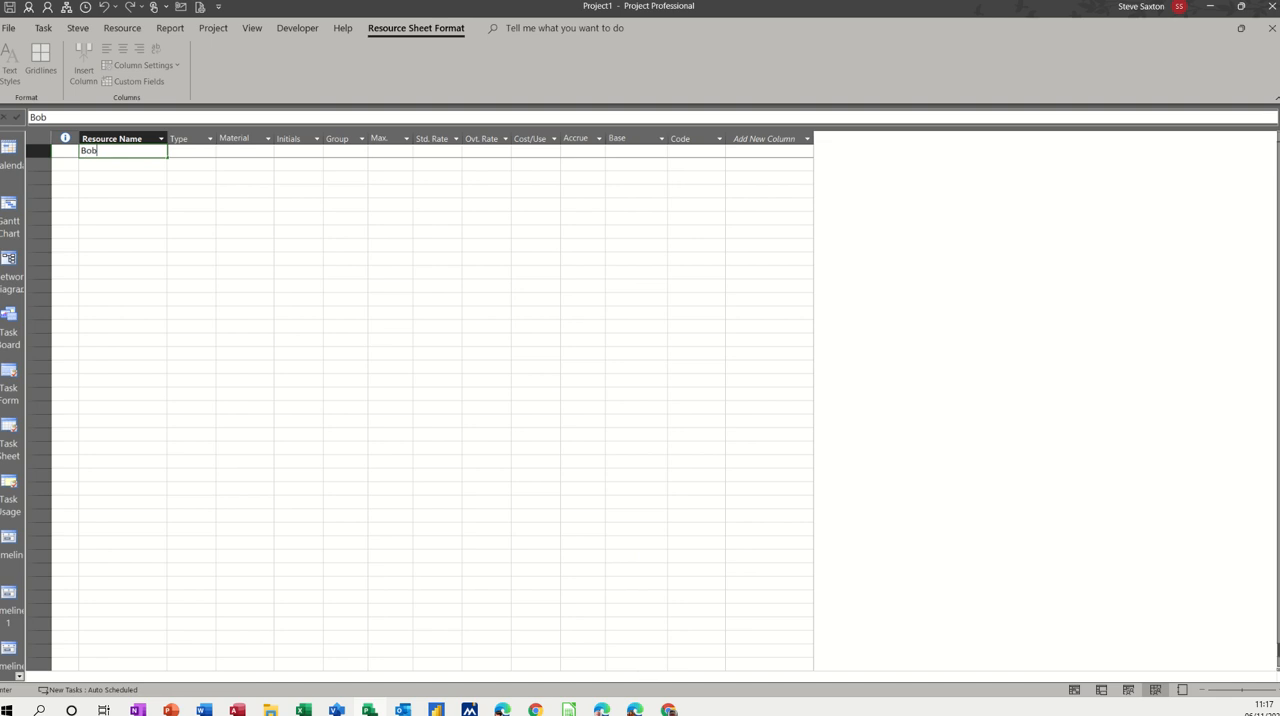
key(Return)
text(Anne)
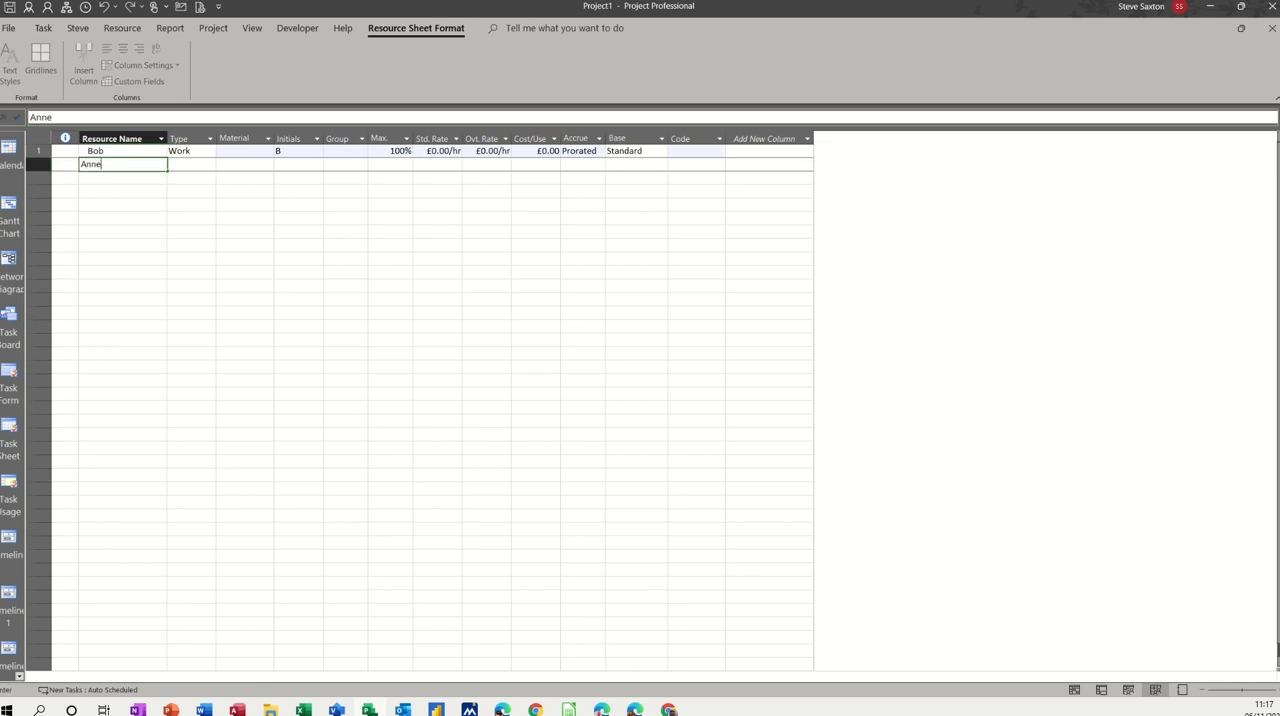
key(Return)
text(Bil)
key(Return)
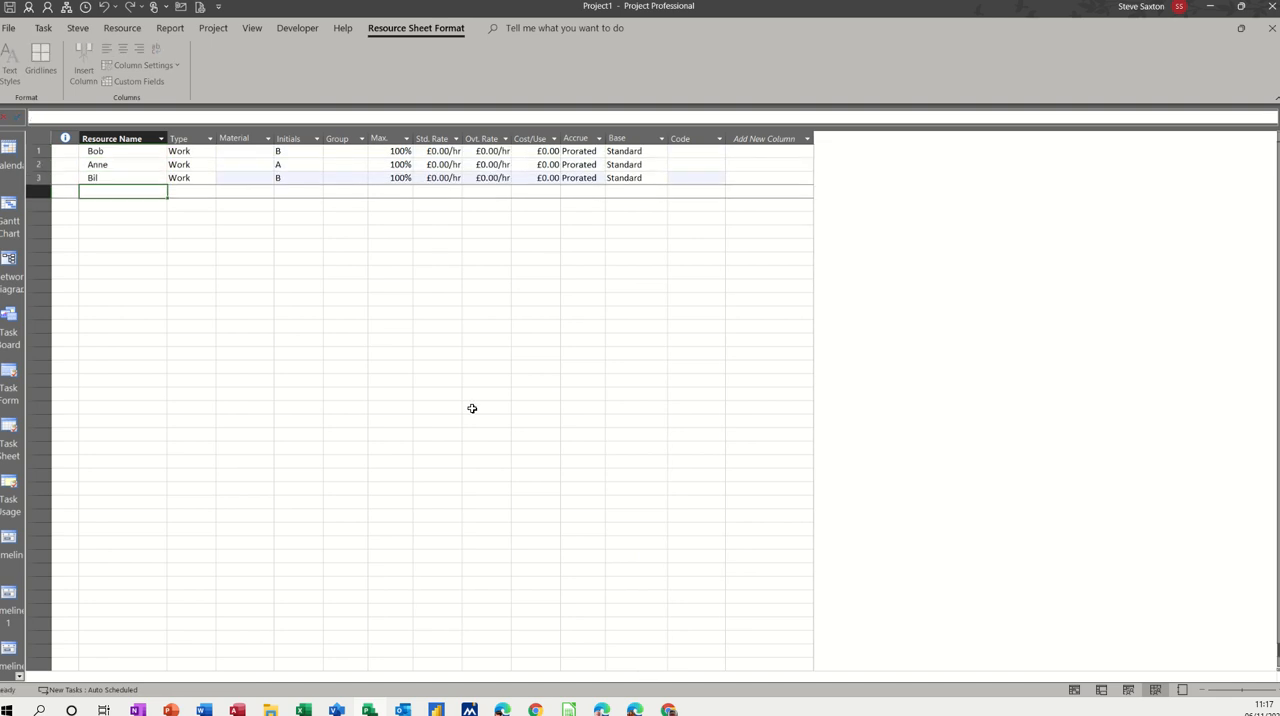
text(Ben)
key(Return)
Step: Add the resources Paper and Microsoft Office below the four people
text(P)
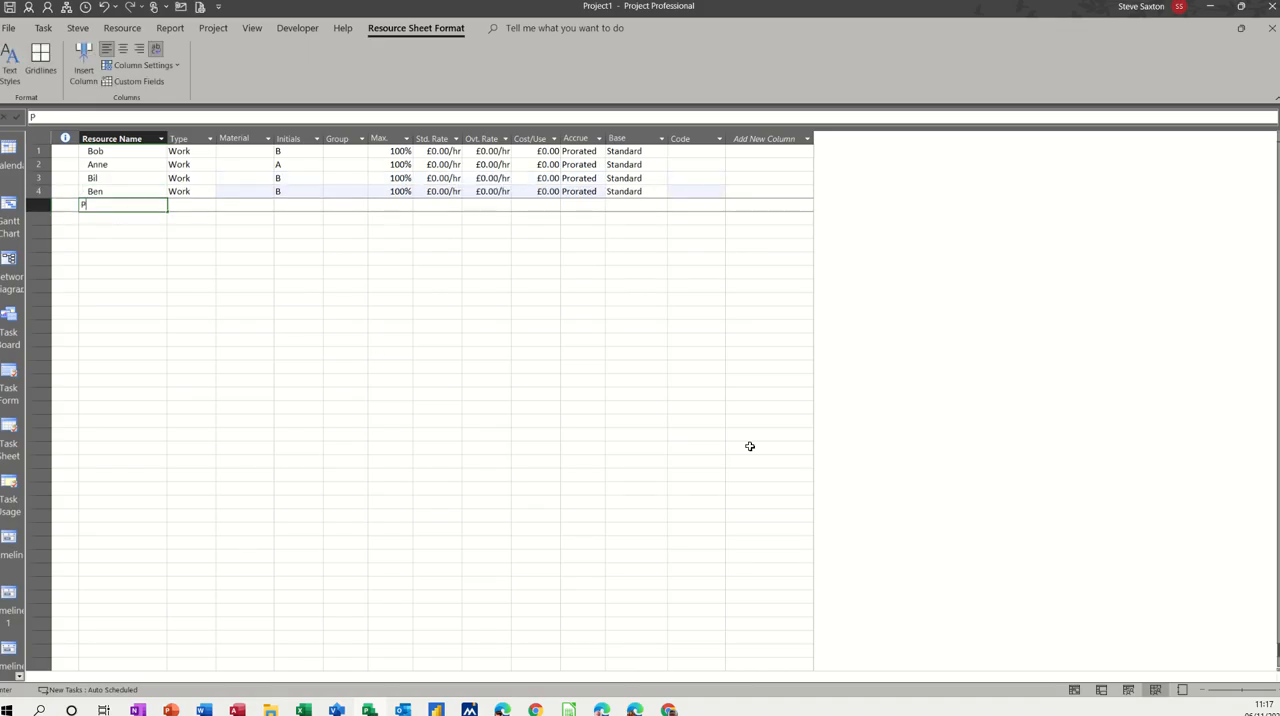
text(aper)
key(Return)
text(Mi)
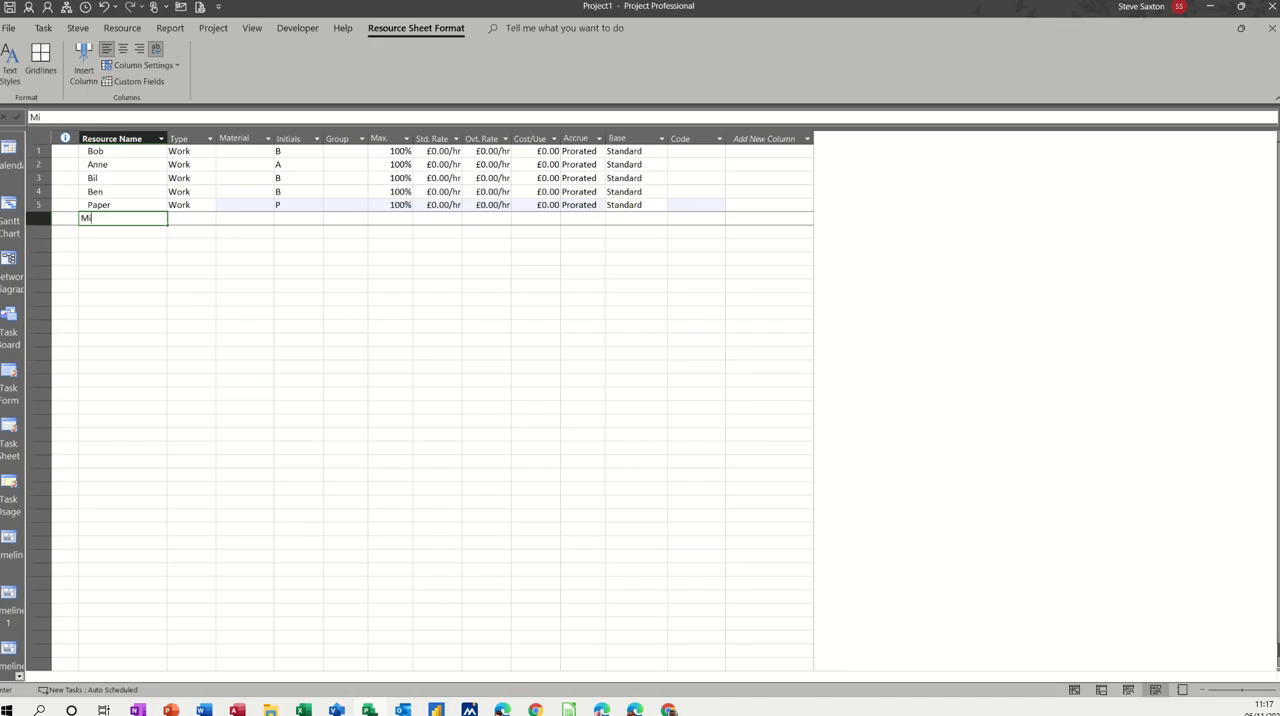
text(crosoft Offi)
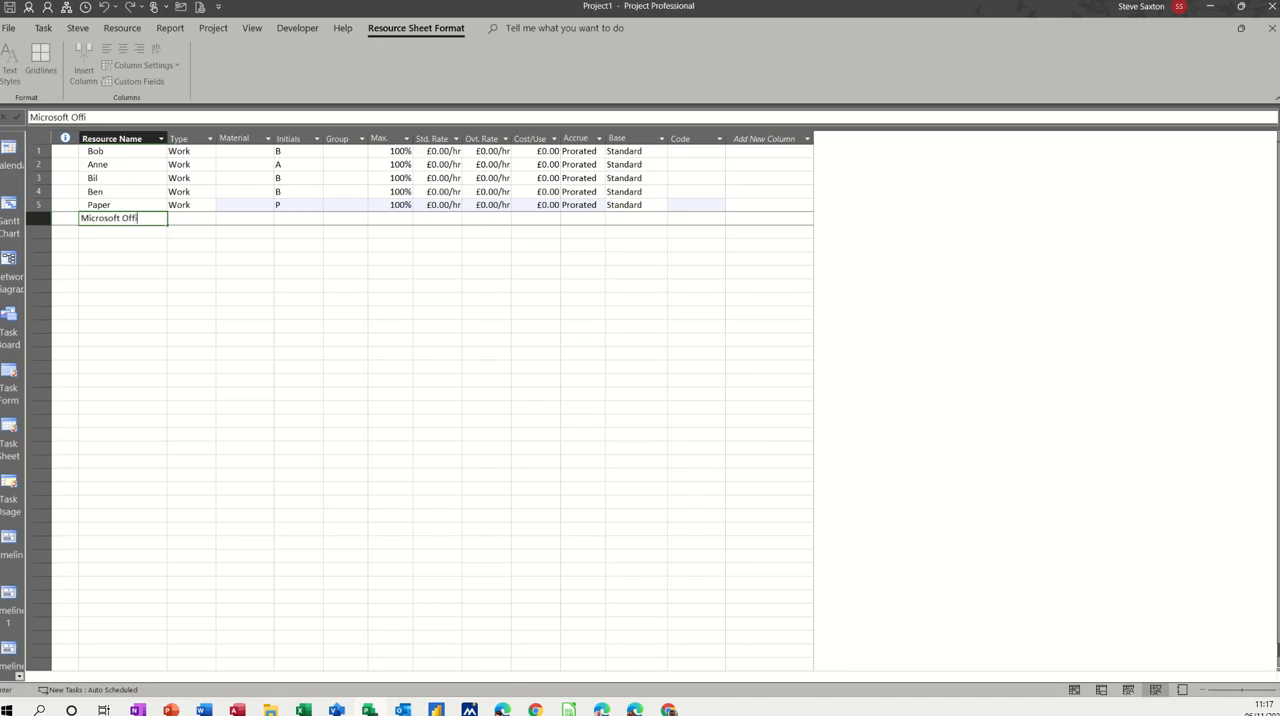
text(ce)
key(Return)
Step: Add the resources Computers and Hotel at the end of the resource list
text(Compu)
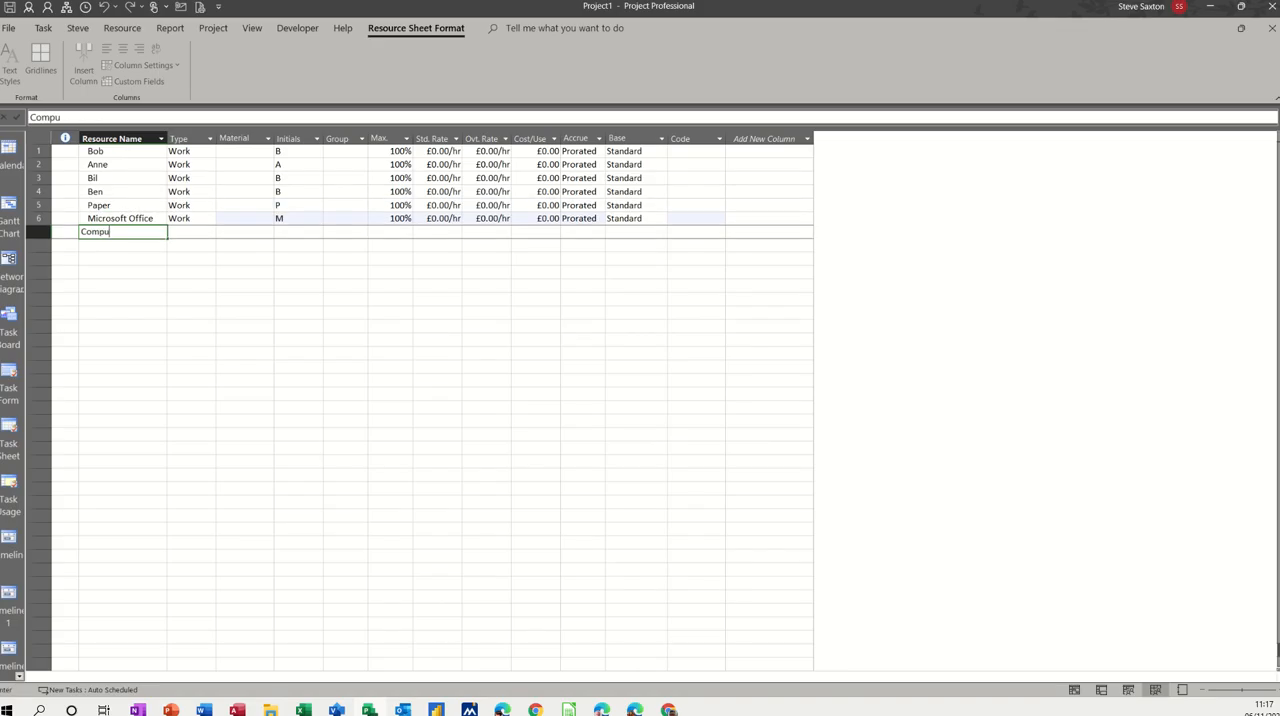
text(ters)
key(Return)
text(Ho)
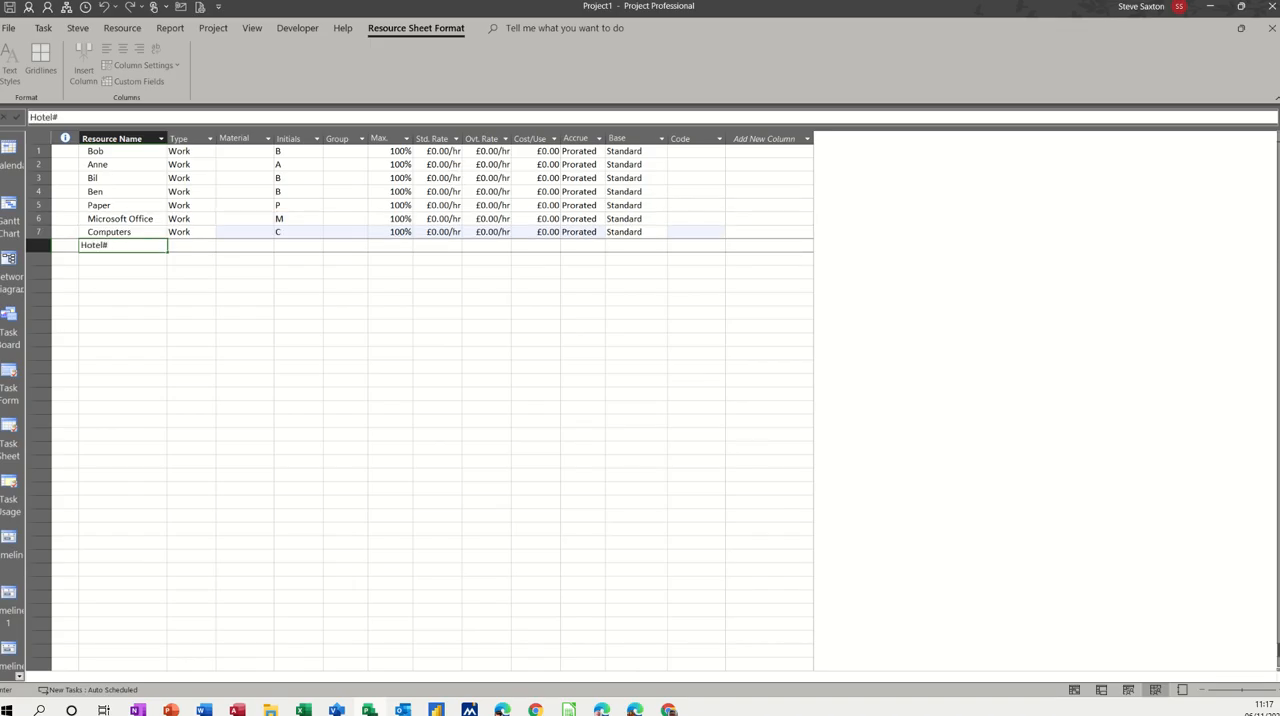
text(tel)
key(Return)
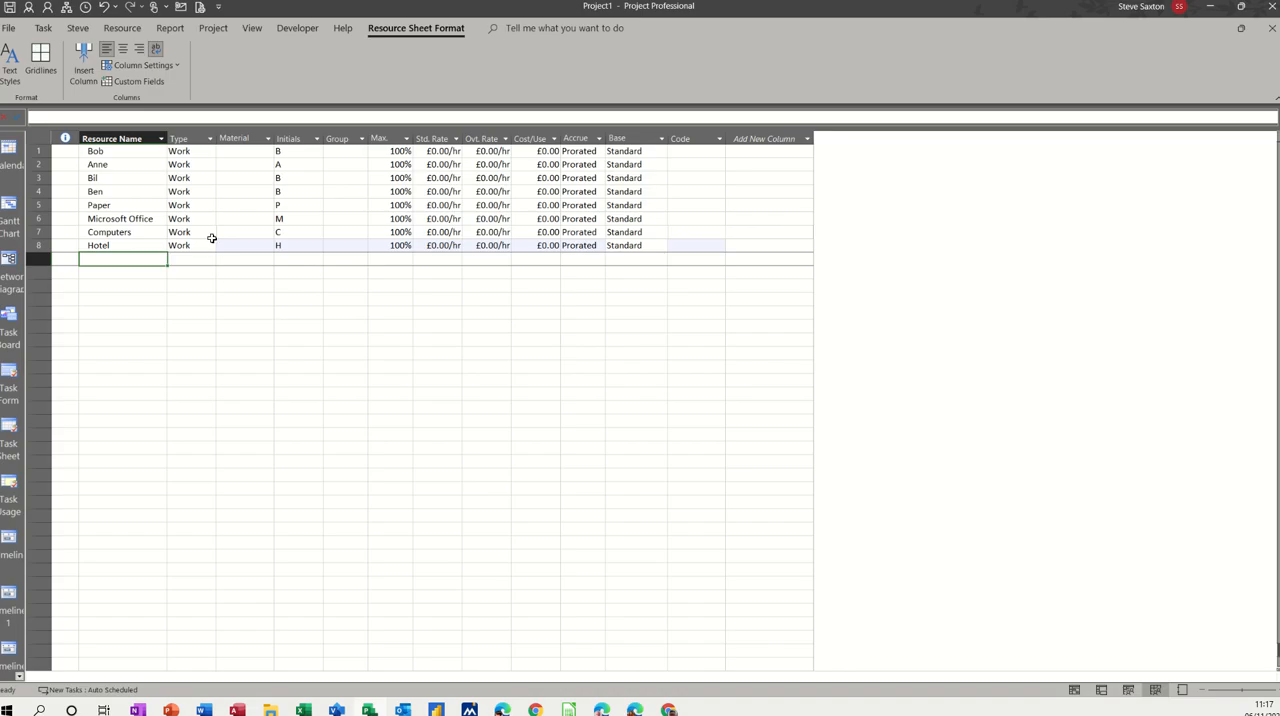
Step: Change the resource type of Paper, Microsoft Office and Computers to Material
click(196, 206)
click(211, 206)
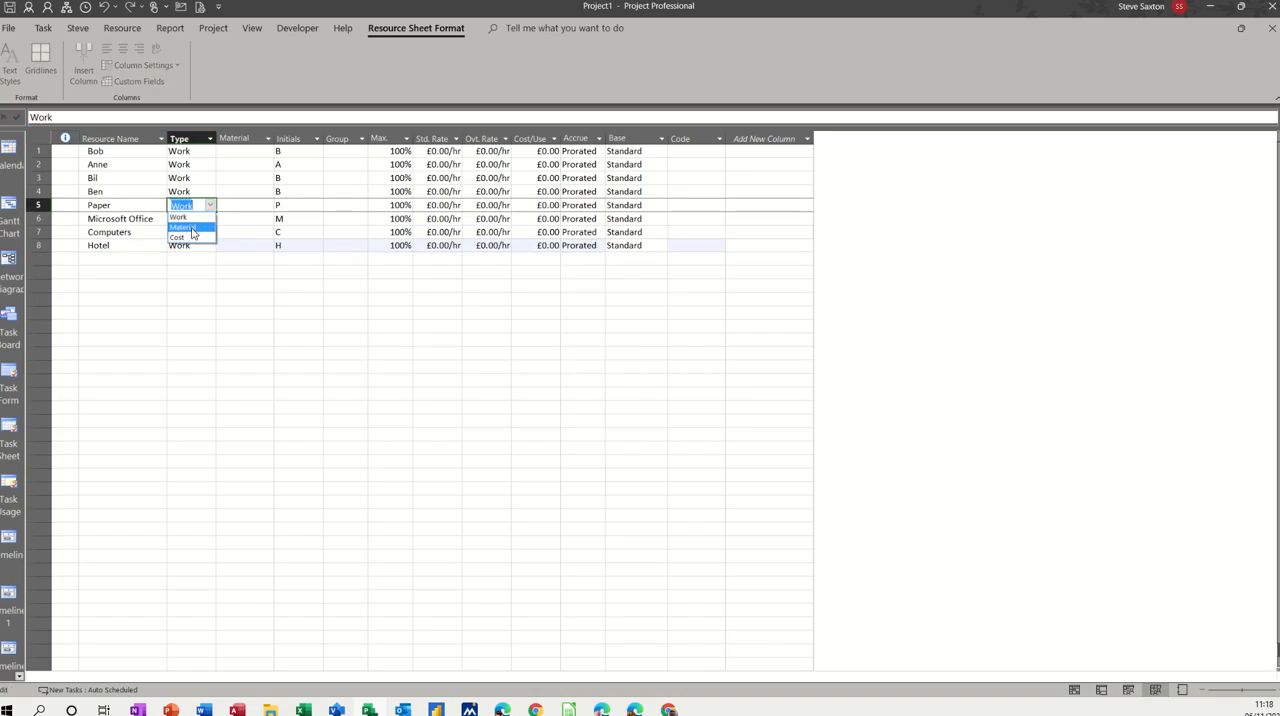
click(198, 226)
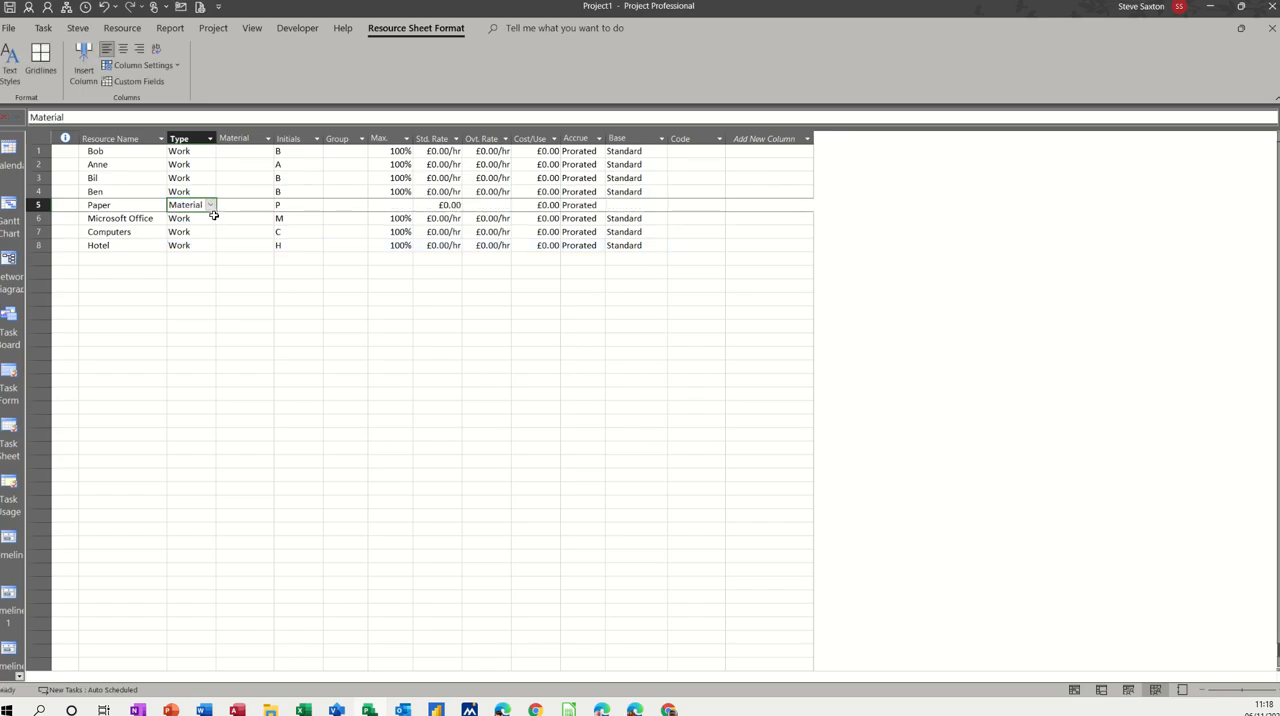
click(212, 220)
click(211, 222)
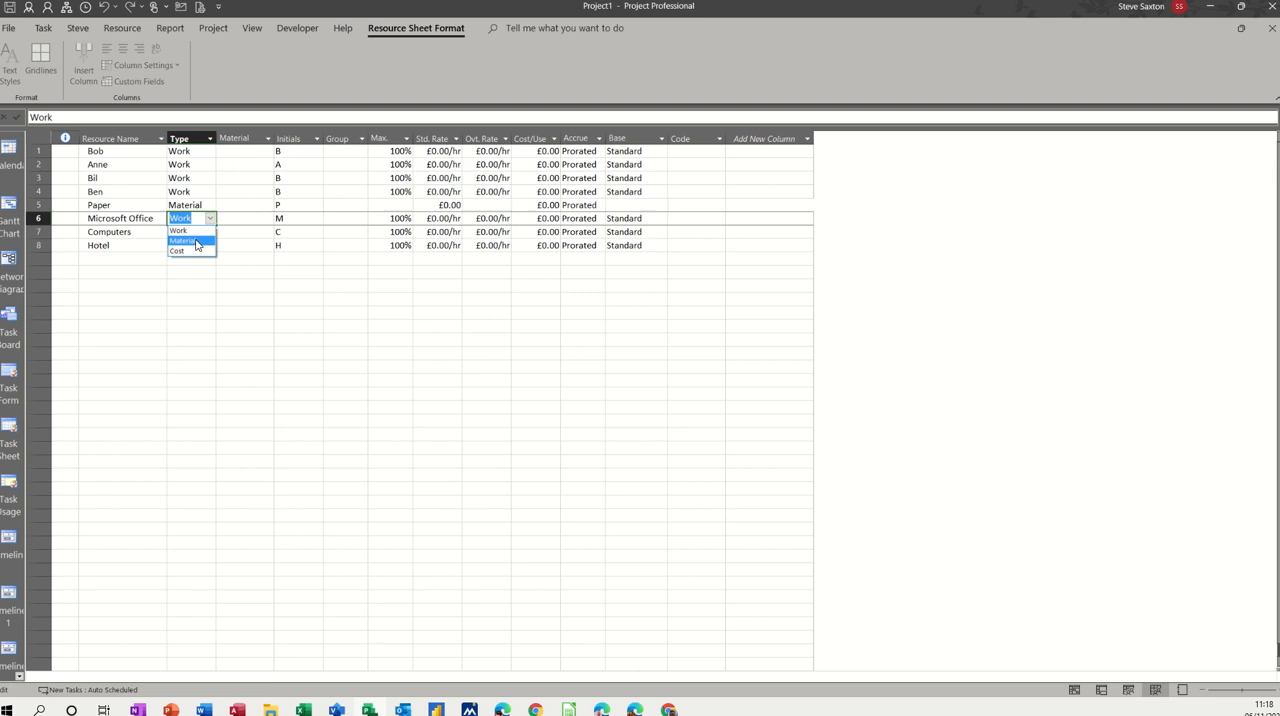
click(198, 241)
click(206, 234)
click(206, 234)
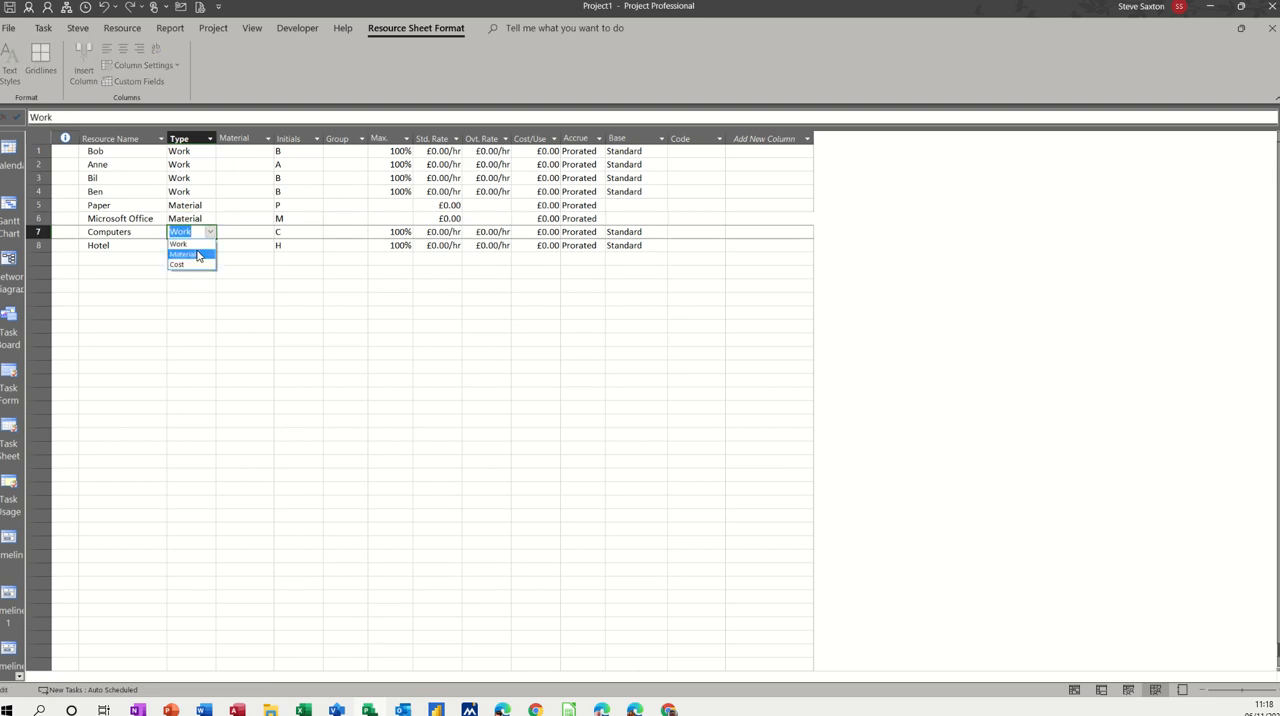
click(199, 256)
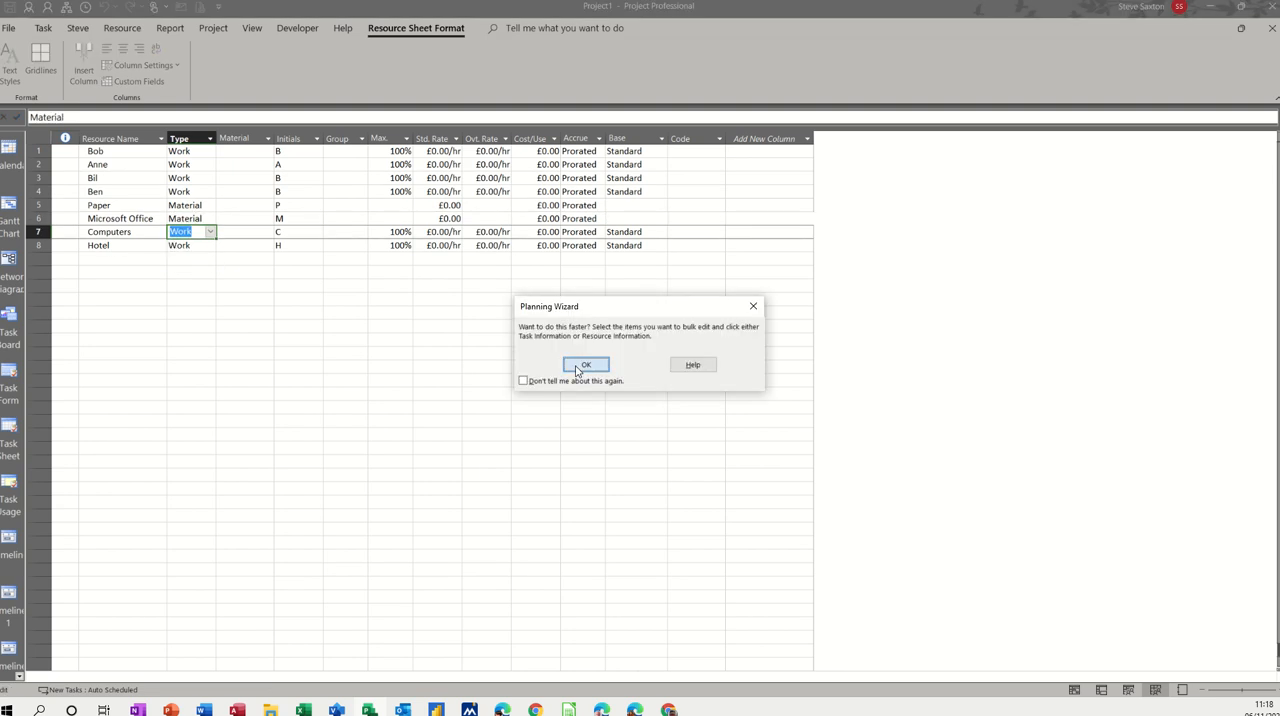
click(576, 366)
Step: Change the resource type of Hotel to Cost
click(190, 246)
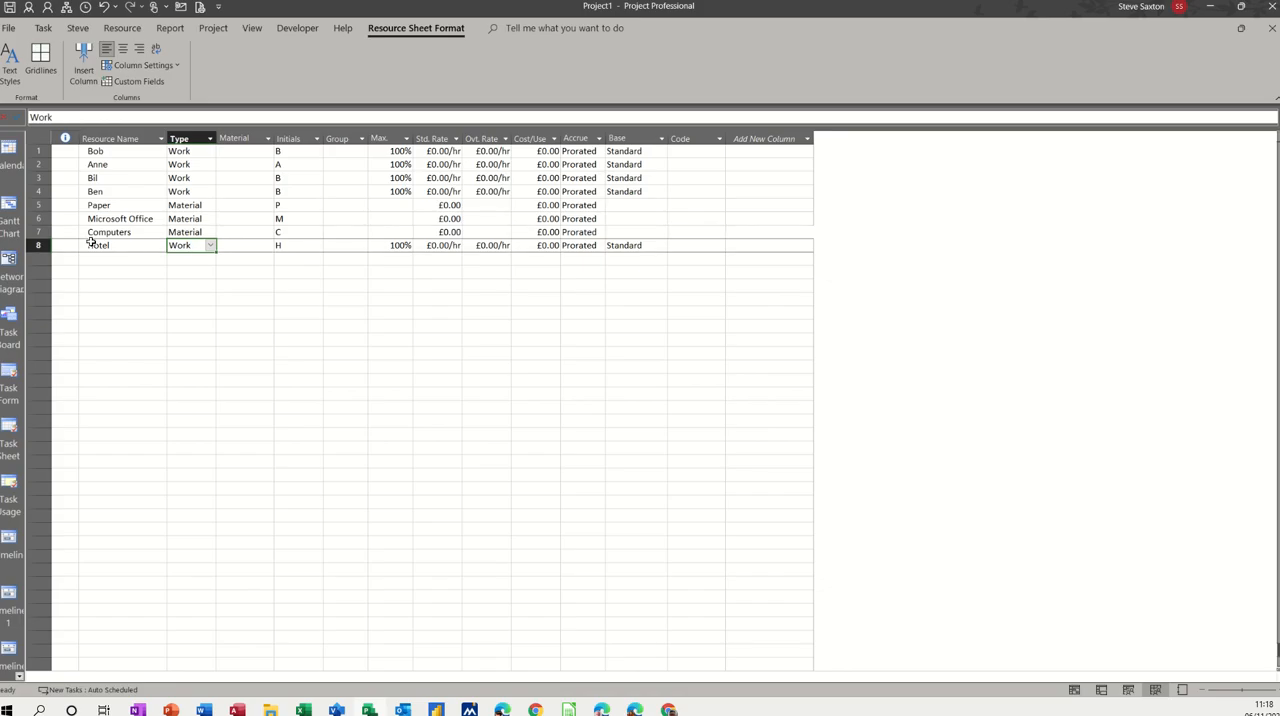
click(210, 250)
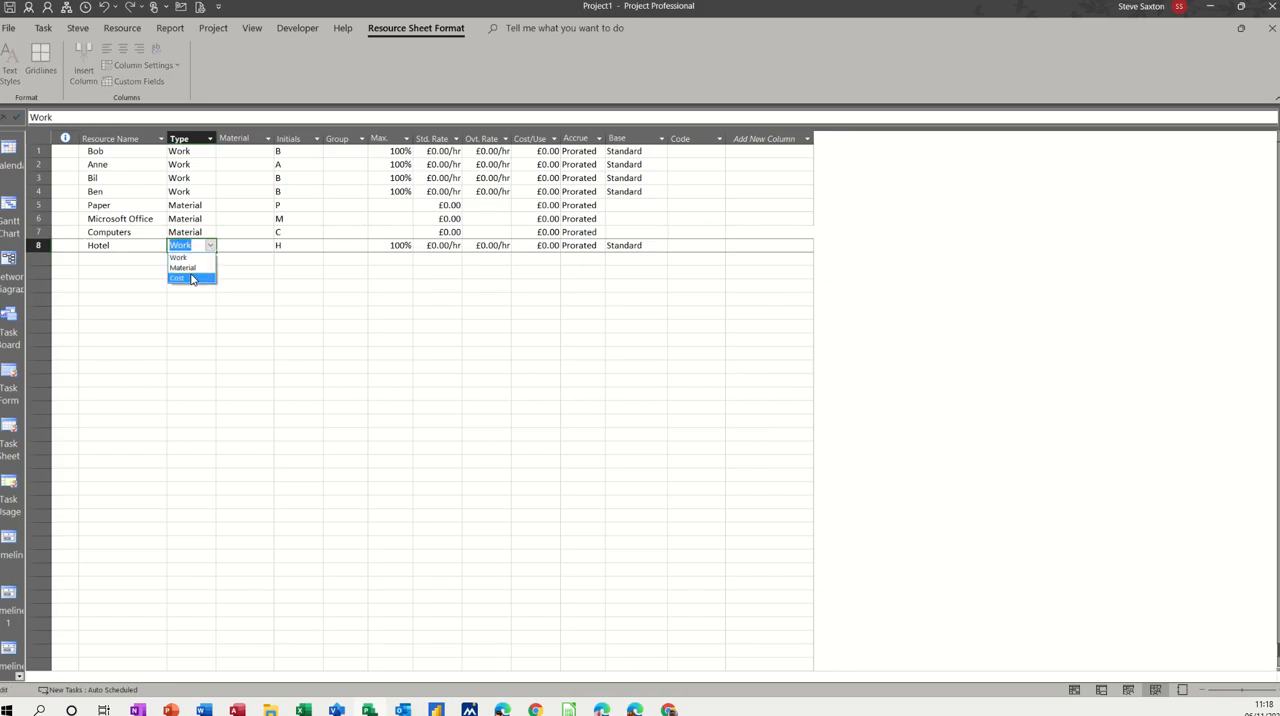
click(182, 278)
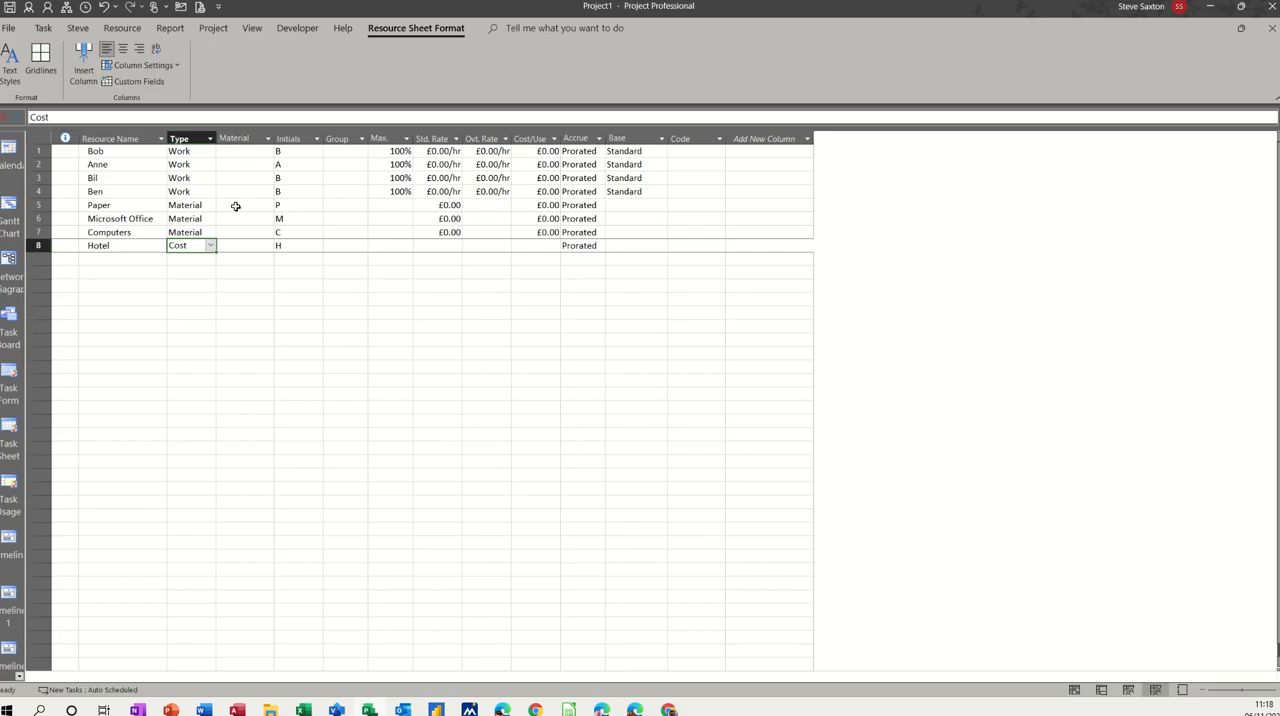
Step: Enter the material labels Pack for Paper, MSO for Microsoft Office and PCs for Computers
click(236, 206)
text(P)
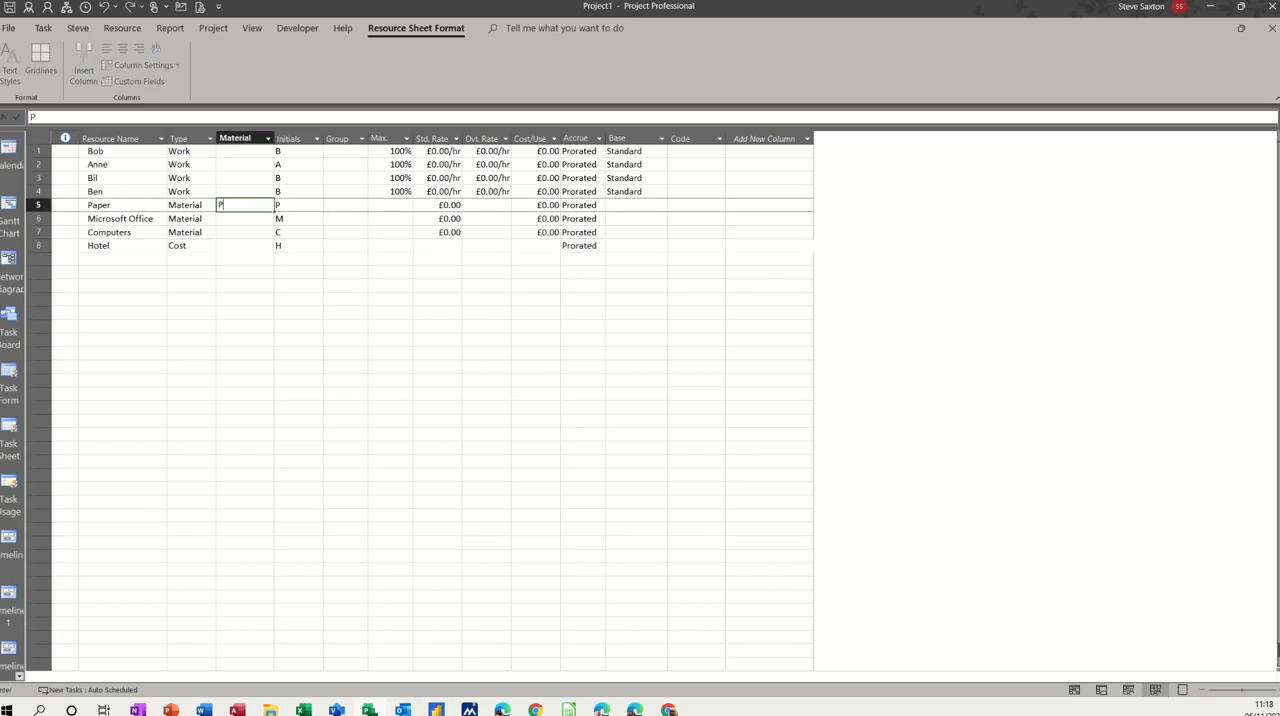
text(ack)
click(244, 218)
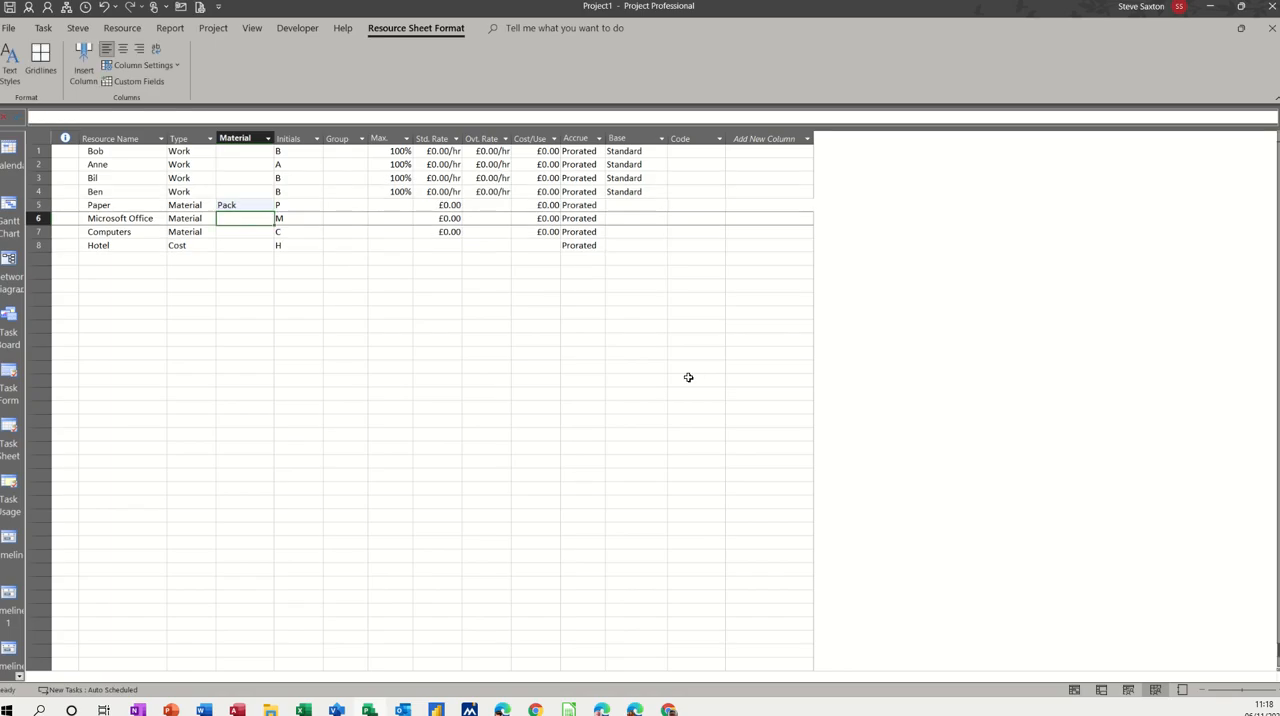
text(MS)
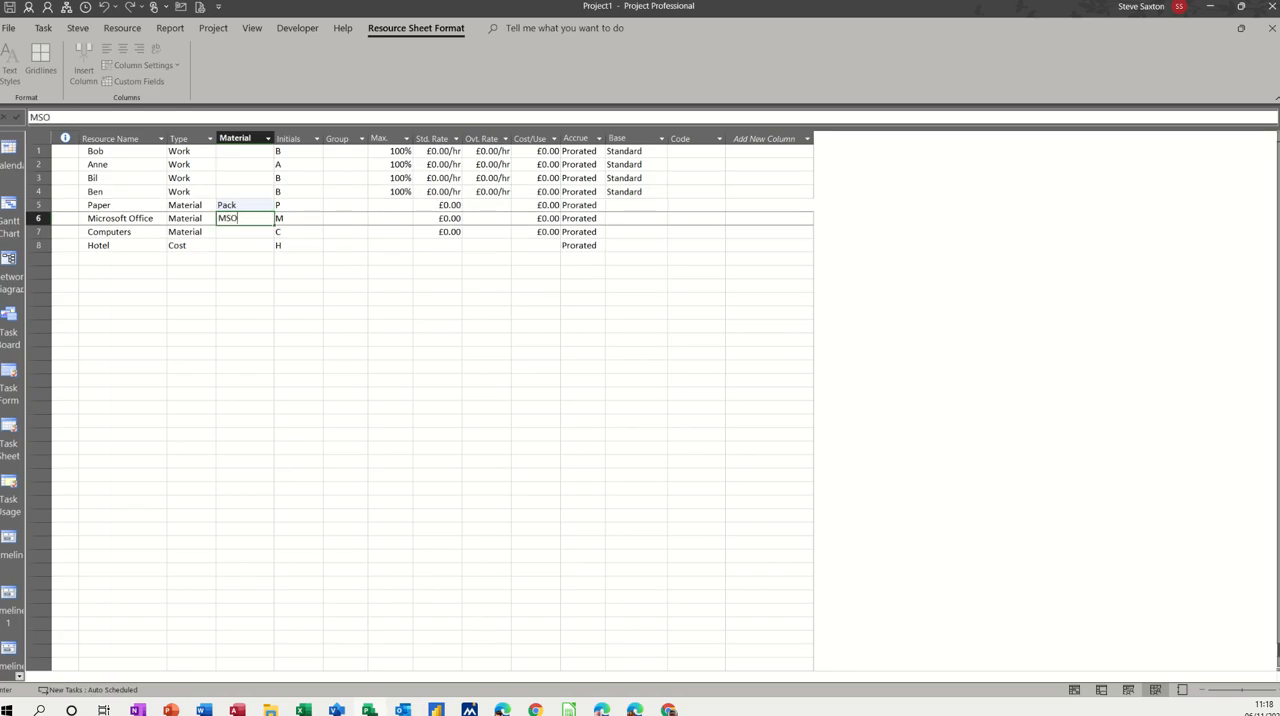
text(O)
click(238, 231)
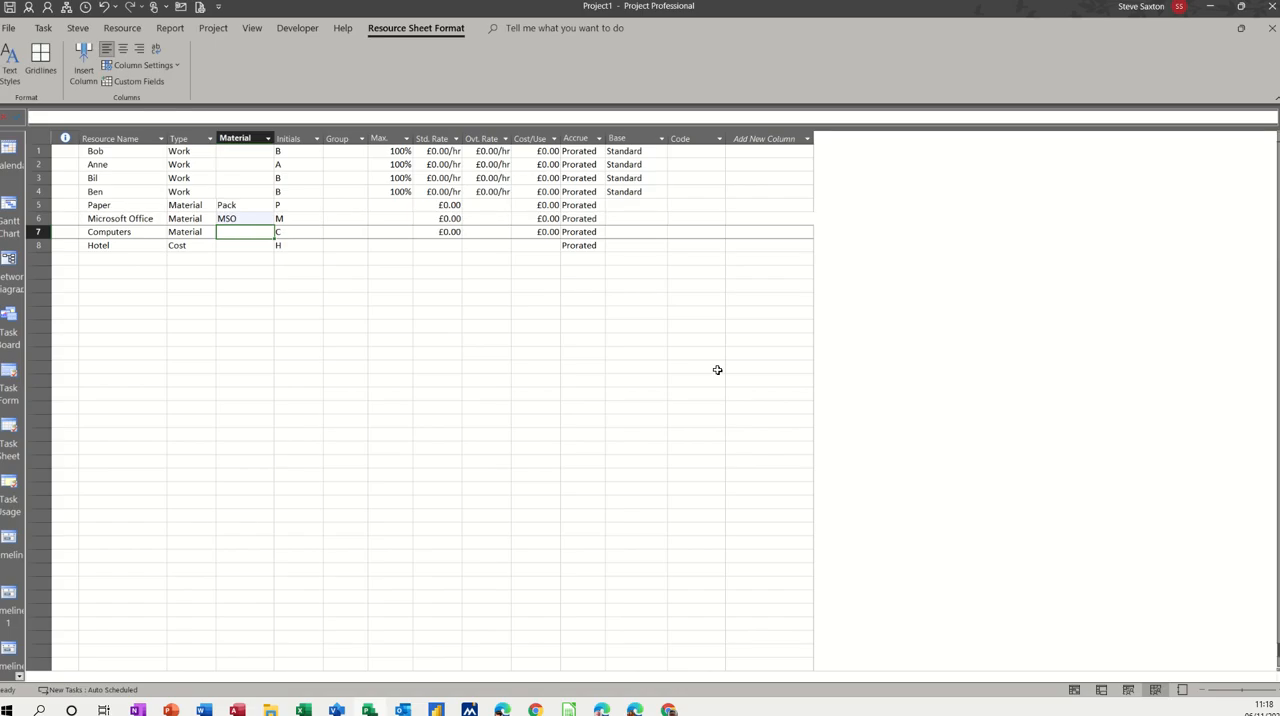
text(PC)
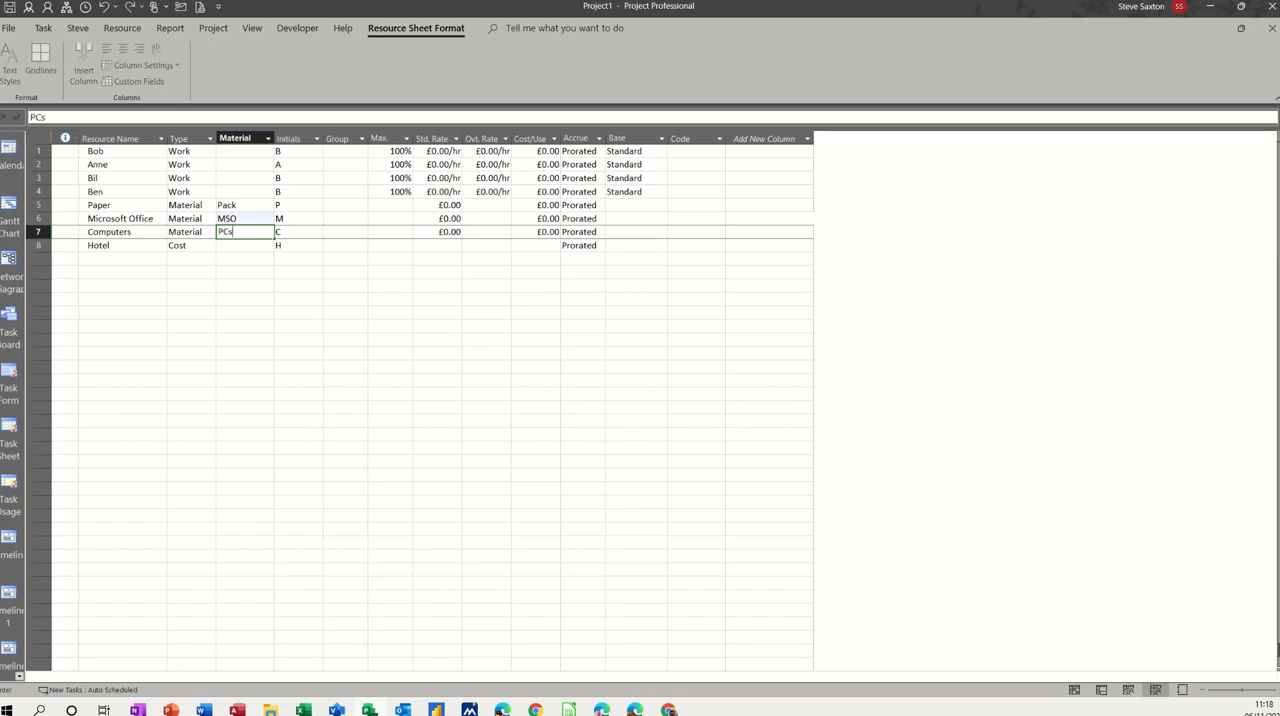
text(s)
Step: Assign the first three people to the Trainer group and the fourth person to the Manager group
click(340, 151)
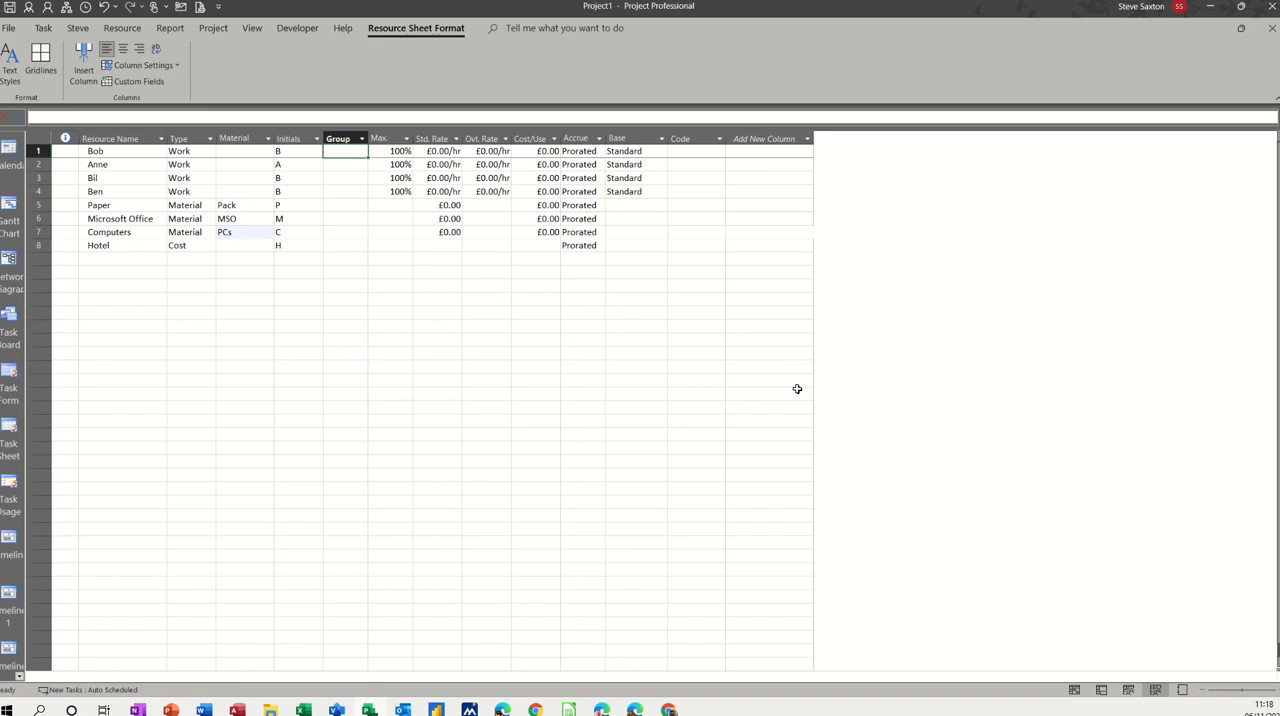
text(Trainer)
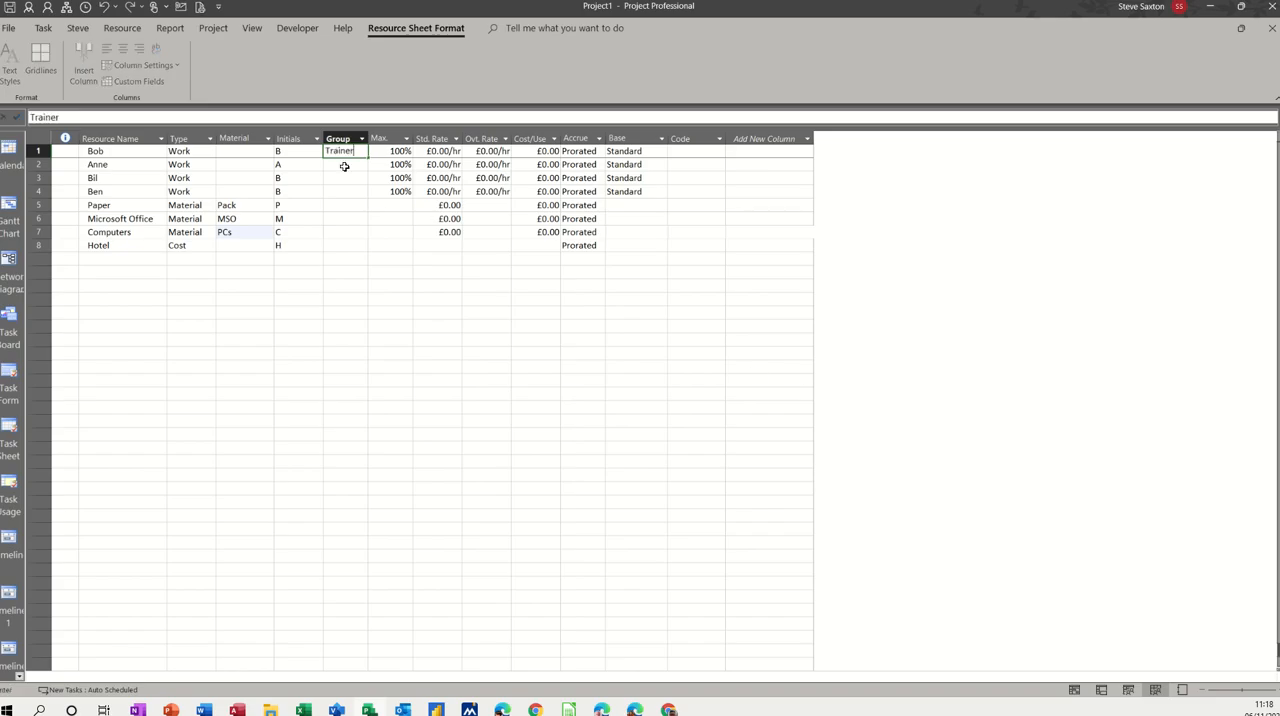
click(360, 165)
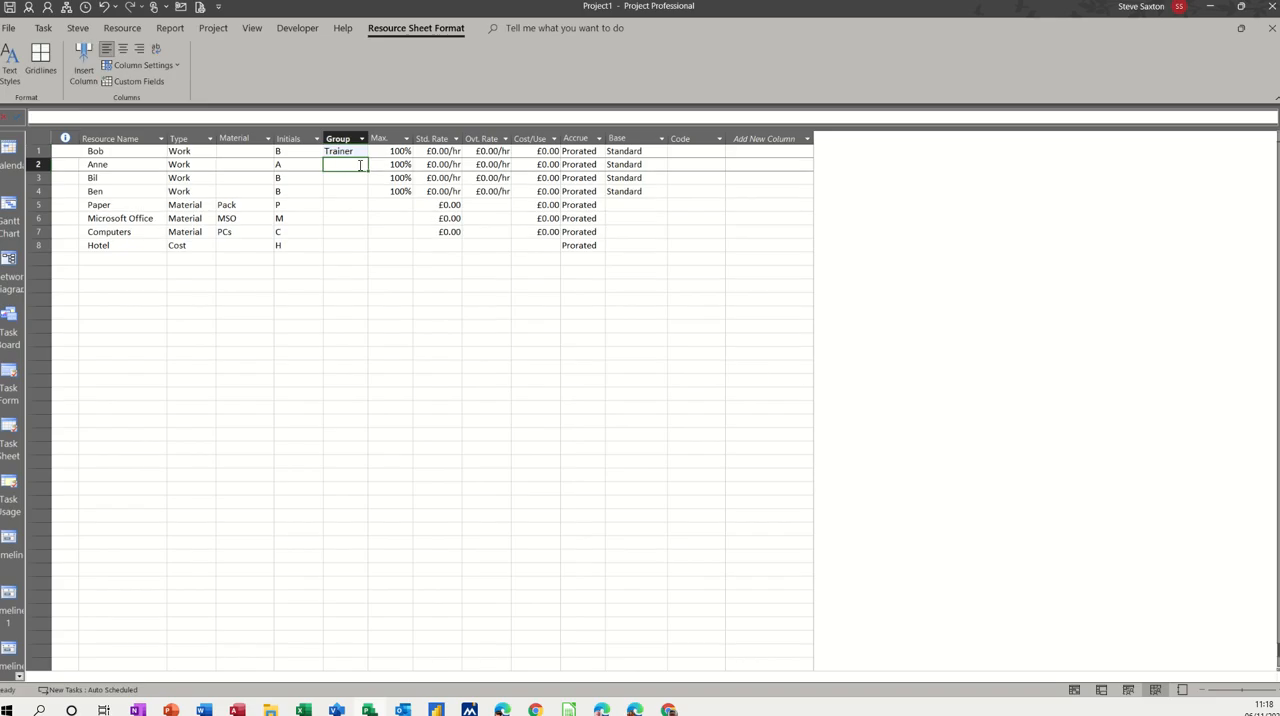
click(363, 151)
drag(368, 156, 346, 191)
text(Mana)
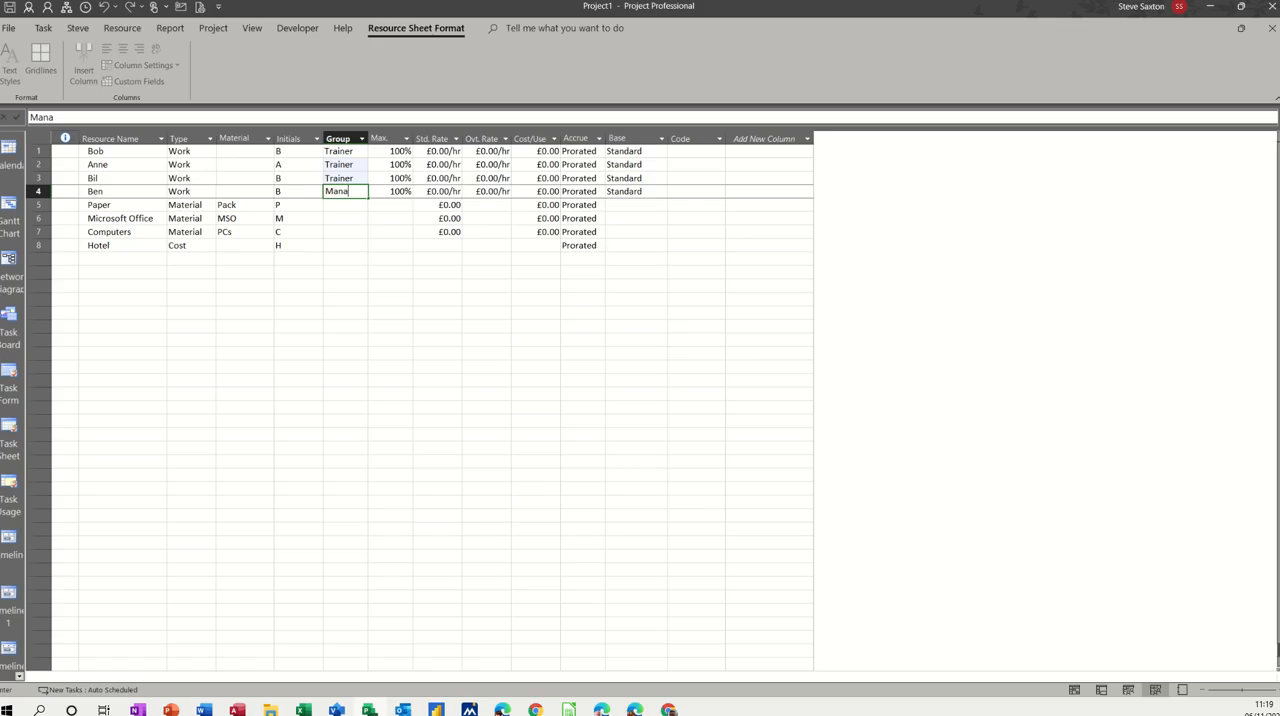
text(ger)
Step: Set the standard rate to £10.00/hr and the overtime rate to £15.00/hr for all three trainers
click(436, 151)
text(10)
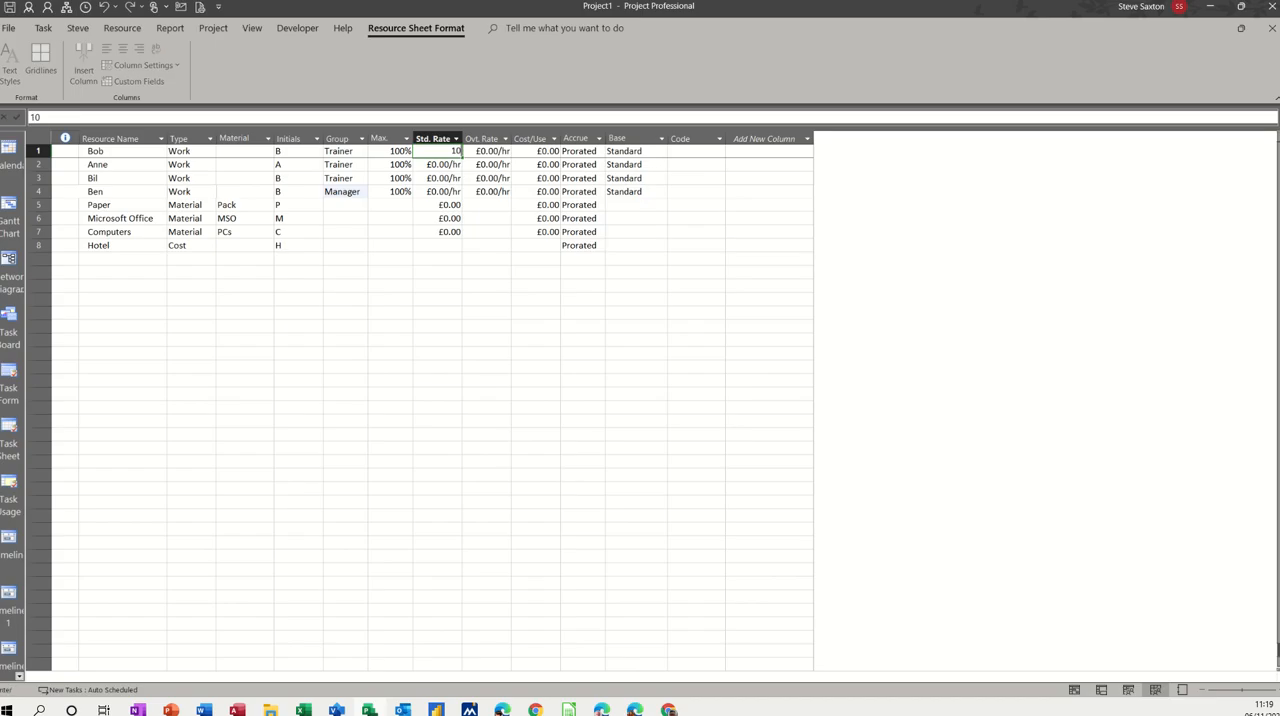
key(Return)
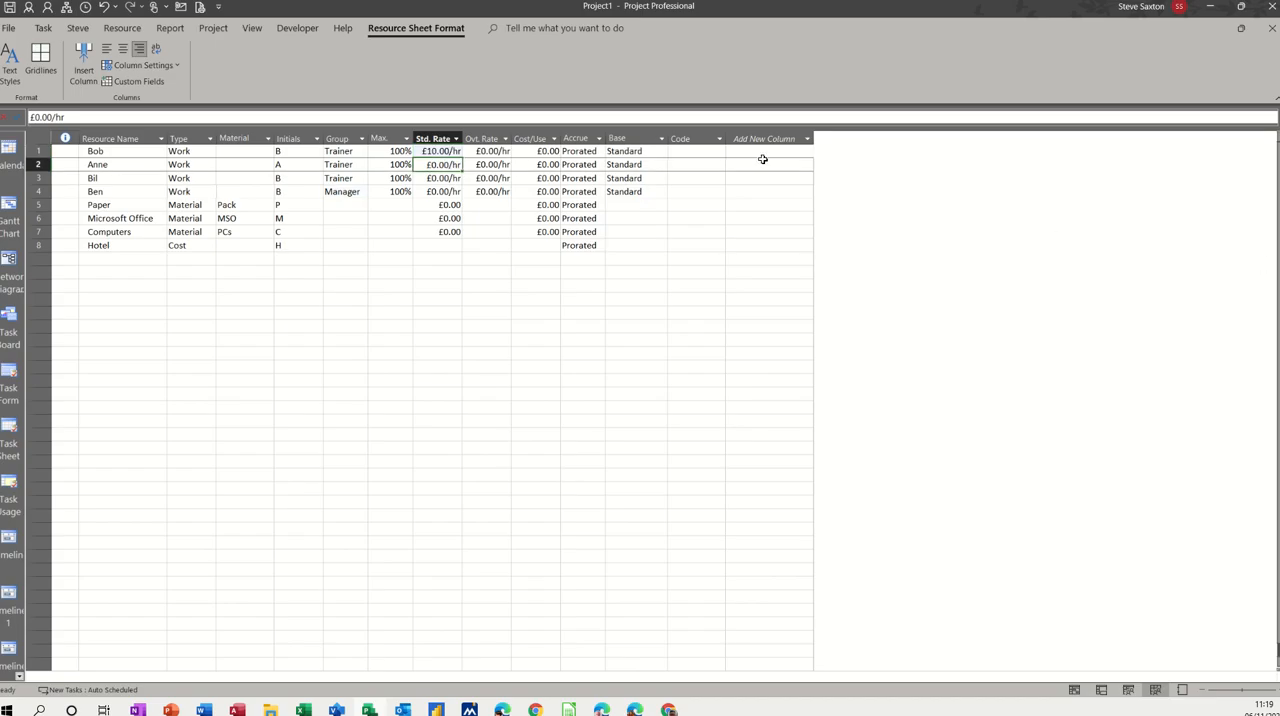
click(498, 152)
text(15)
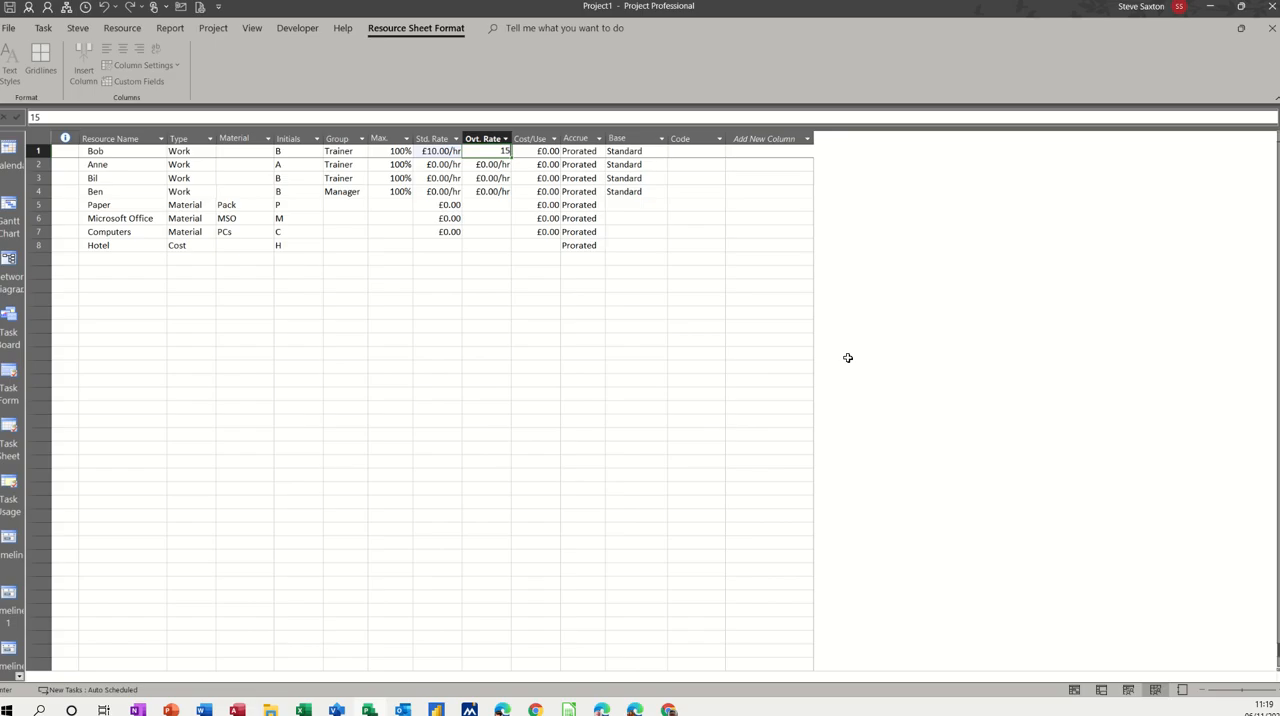
click(409, 275)
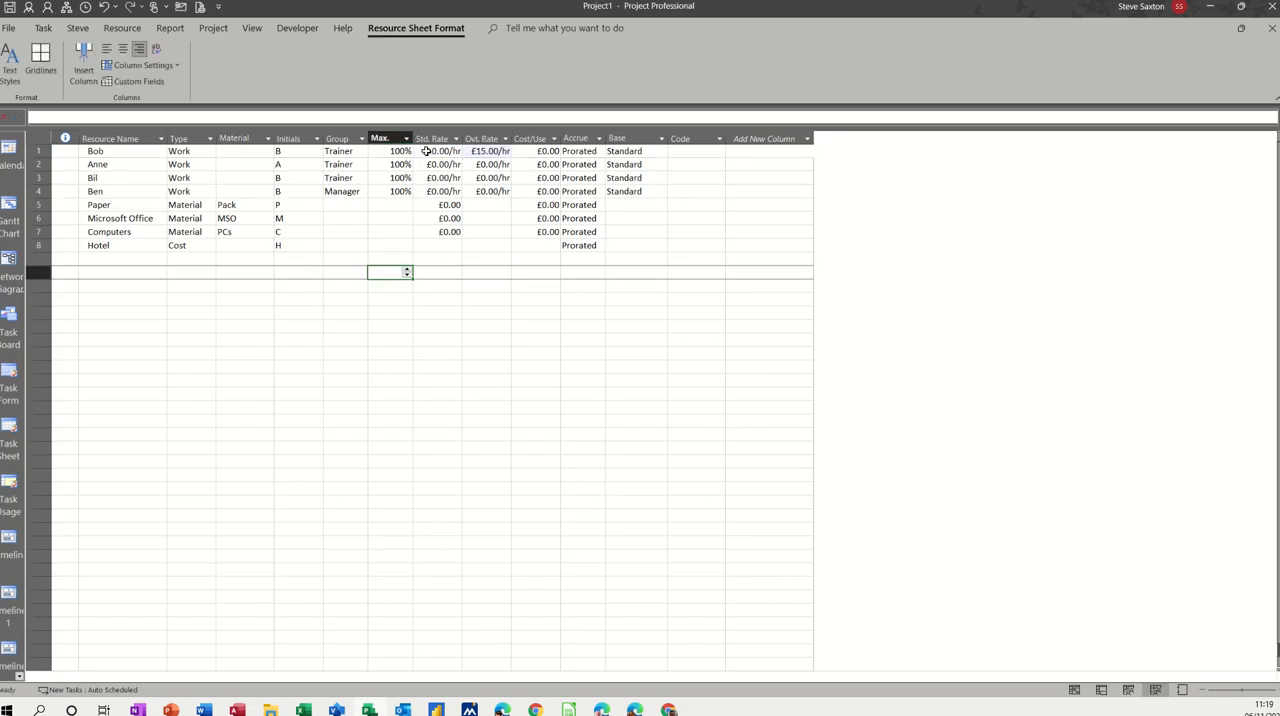
drag(426, 151, 500, 180)
Step: Set the manager's standard rate to £20.00/hr and overtime rate to £25.00/hr
click(449, 192)
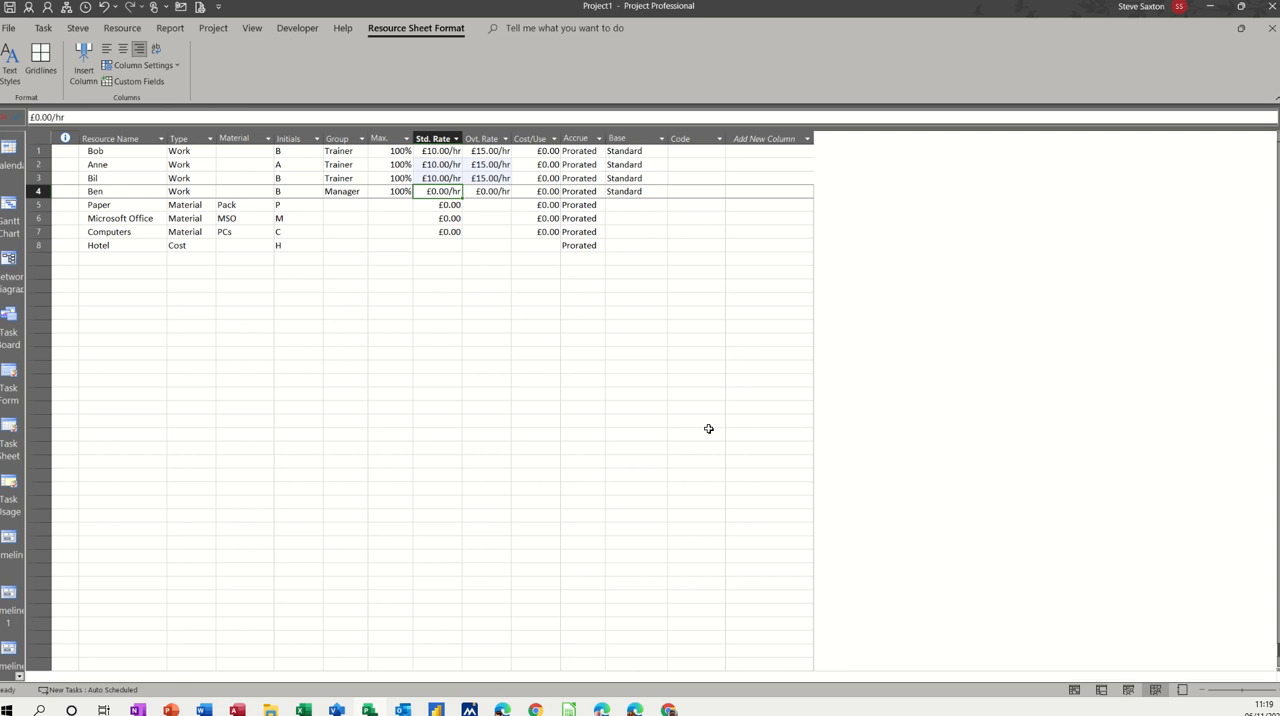
text(20)
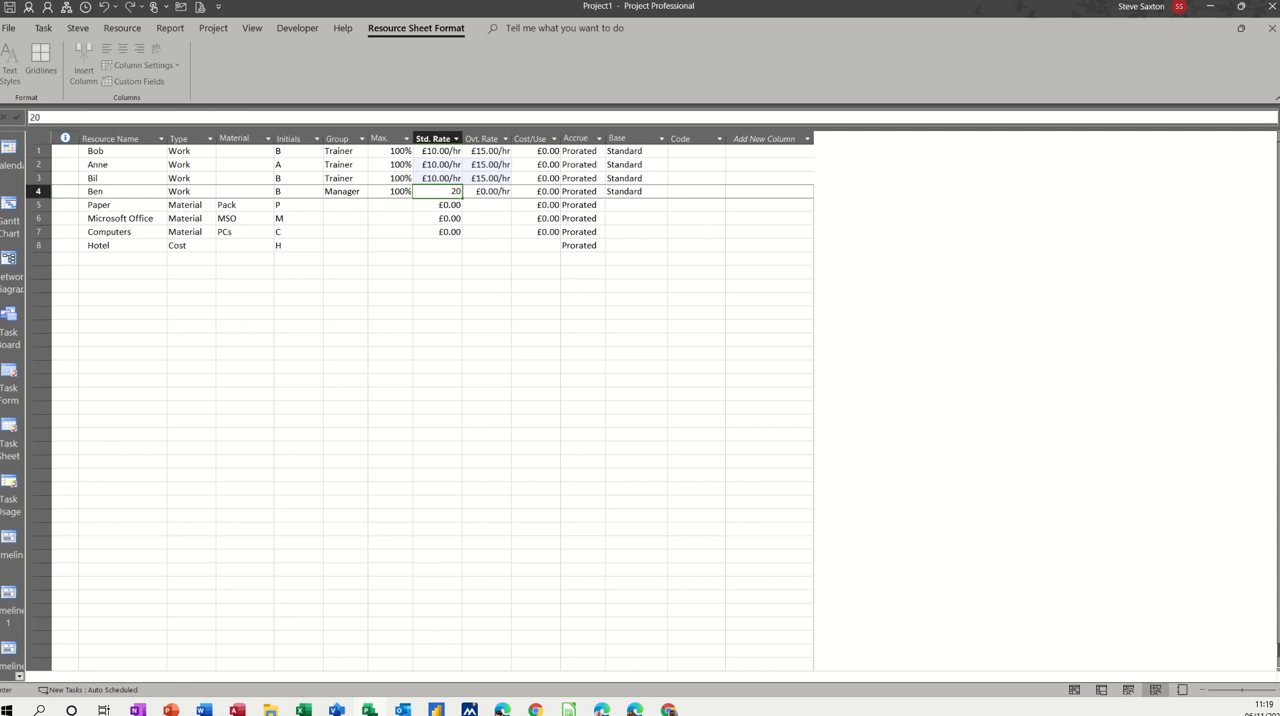
key(Tab)
text(25)
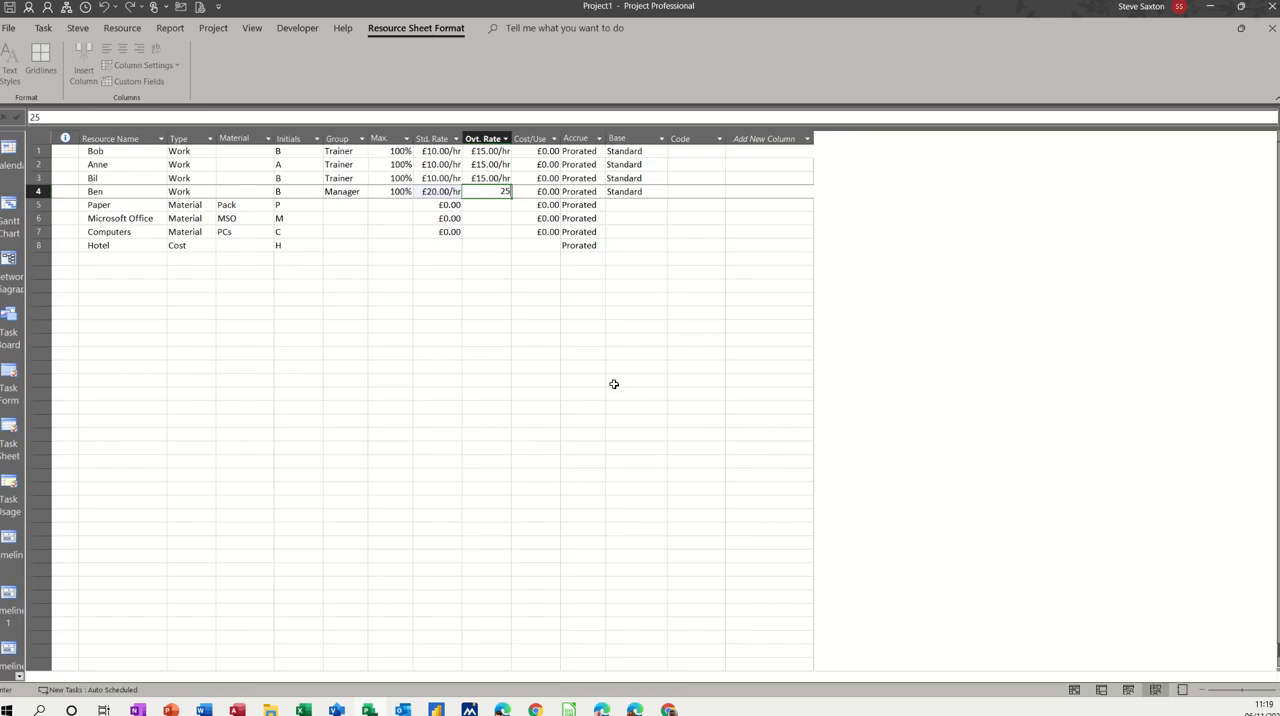
click(505, 340)
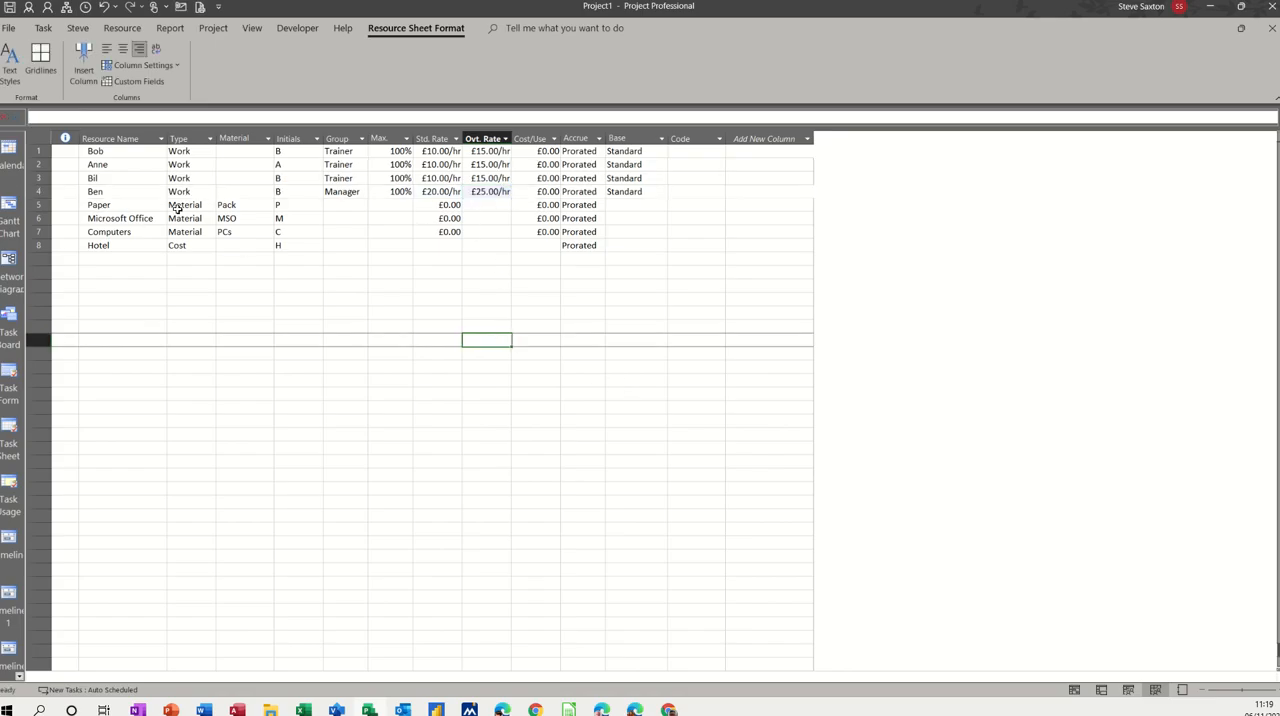
Step: Set the standard rate of Paper to £1.00 and of Microsoft Office to £100.00
click(442, 205)
text(1)
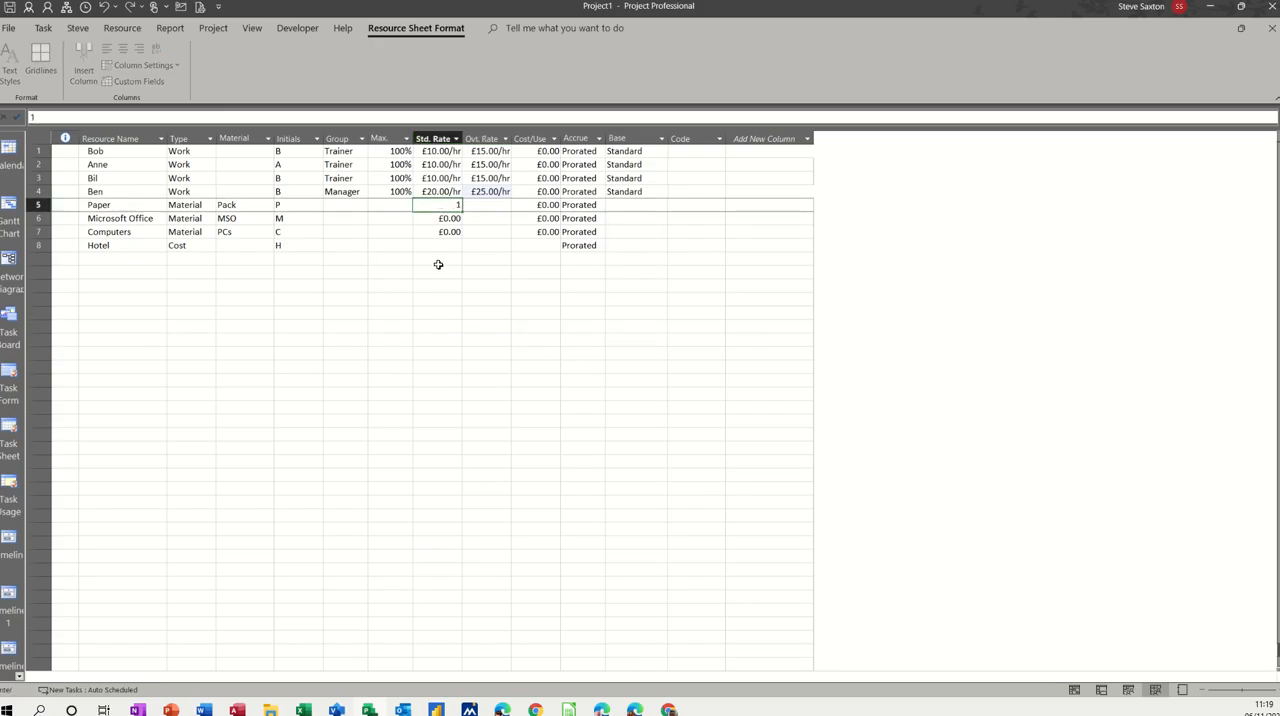
click(438, 258)
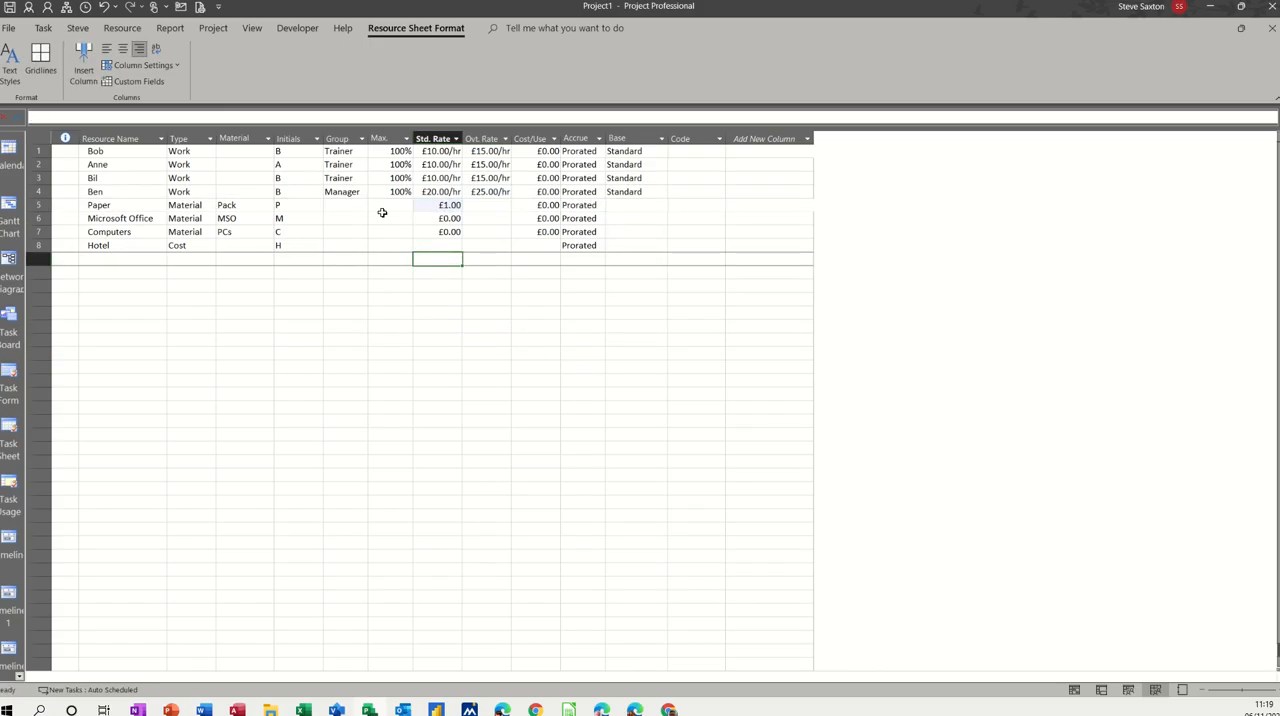
click(427, 220)
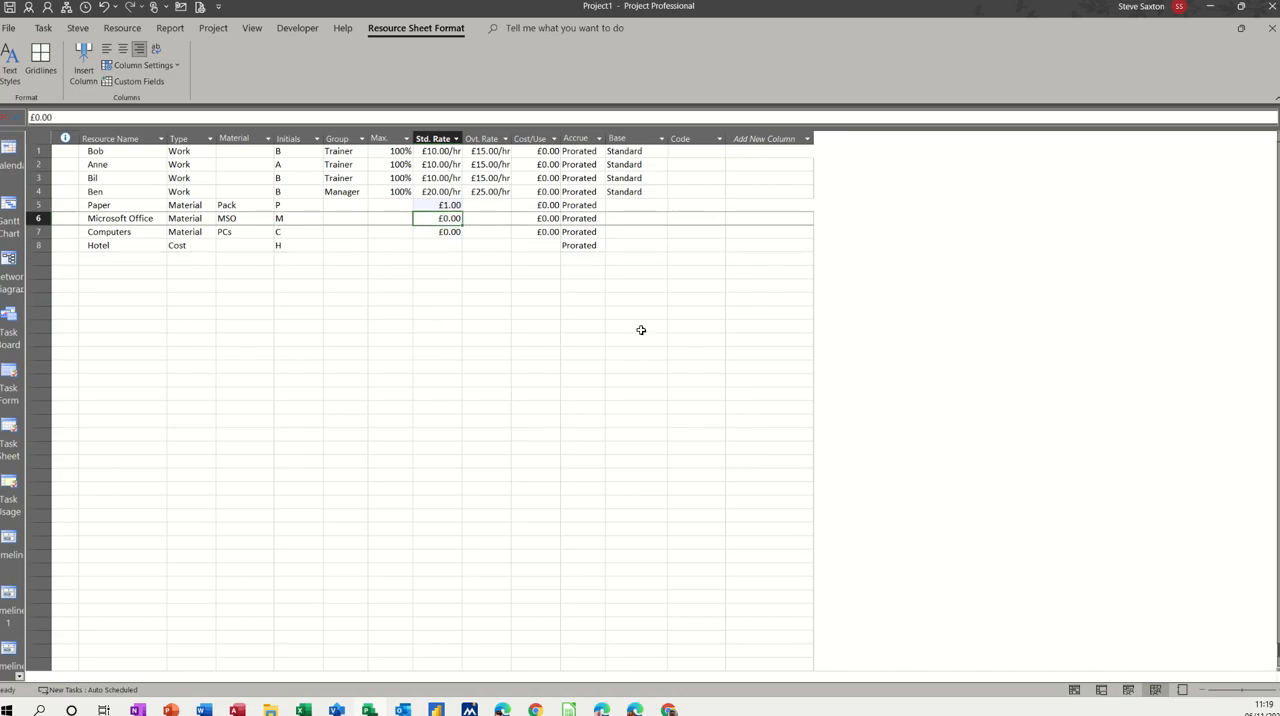
text(1)
key(Return)
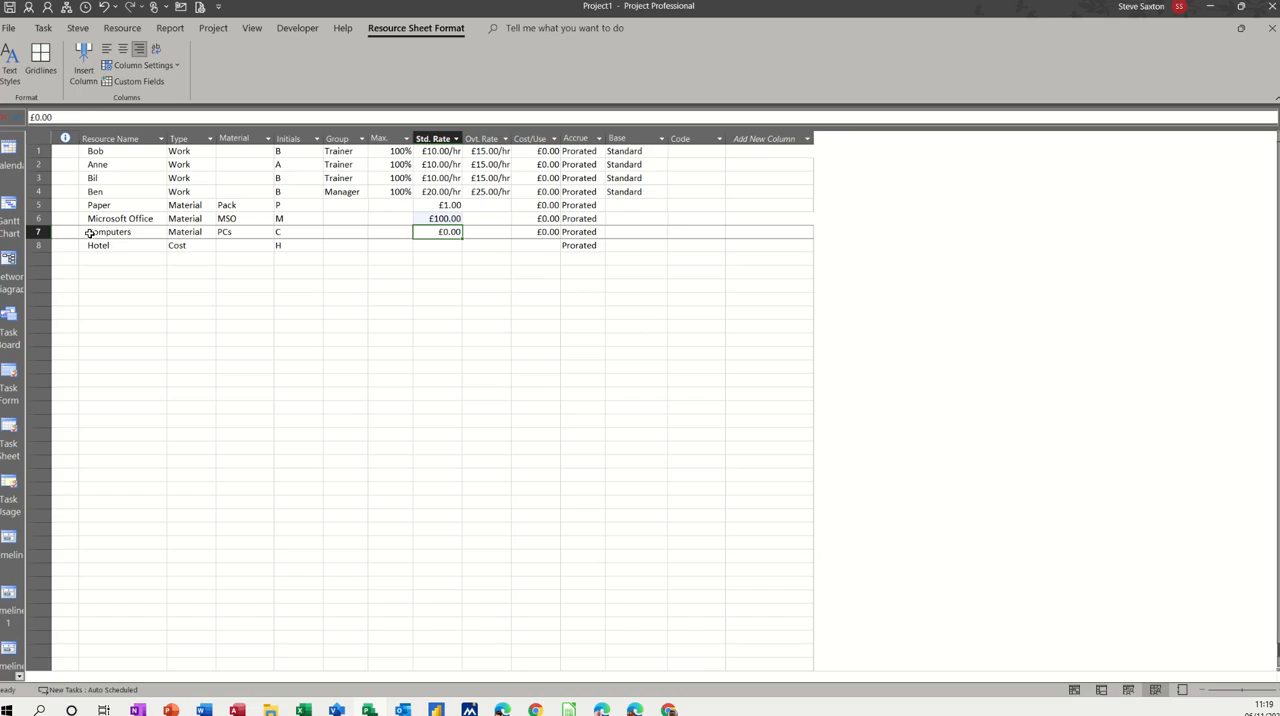
Step: Set the cost per use of the Computers resource to £200.00
click(534, 232)
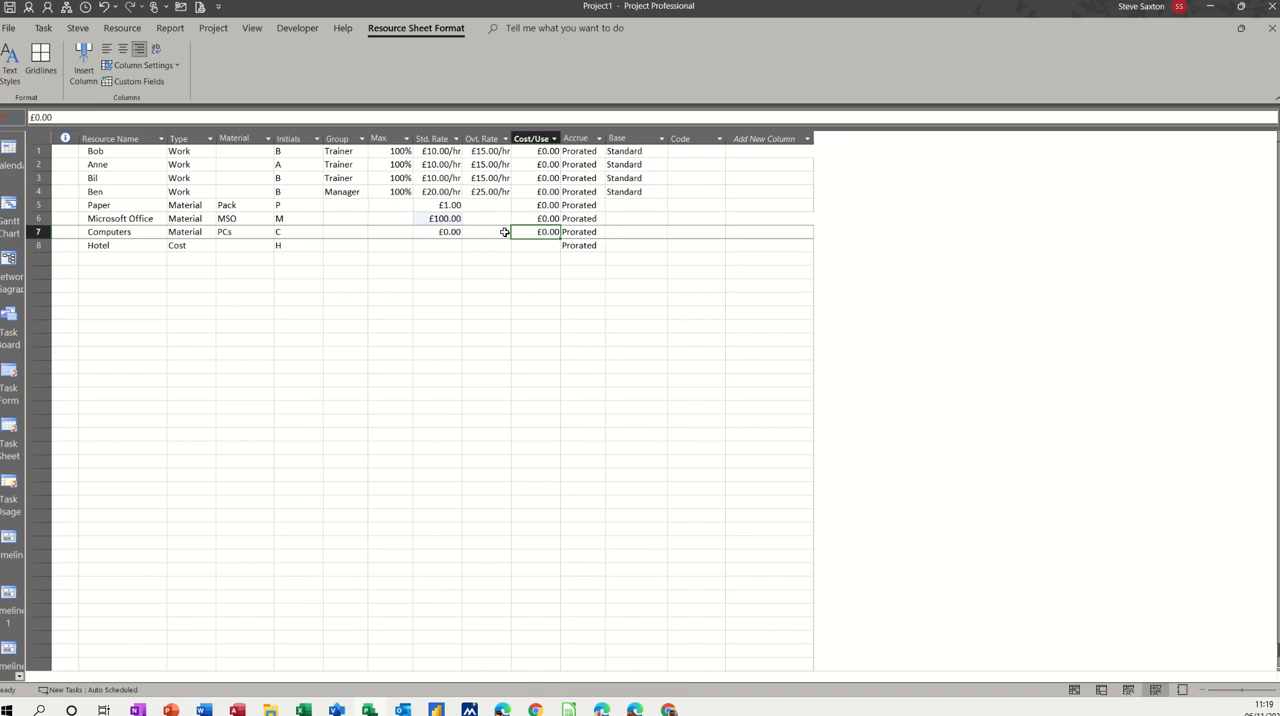
text(2)
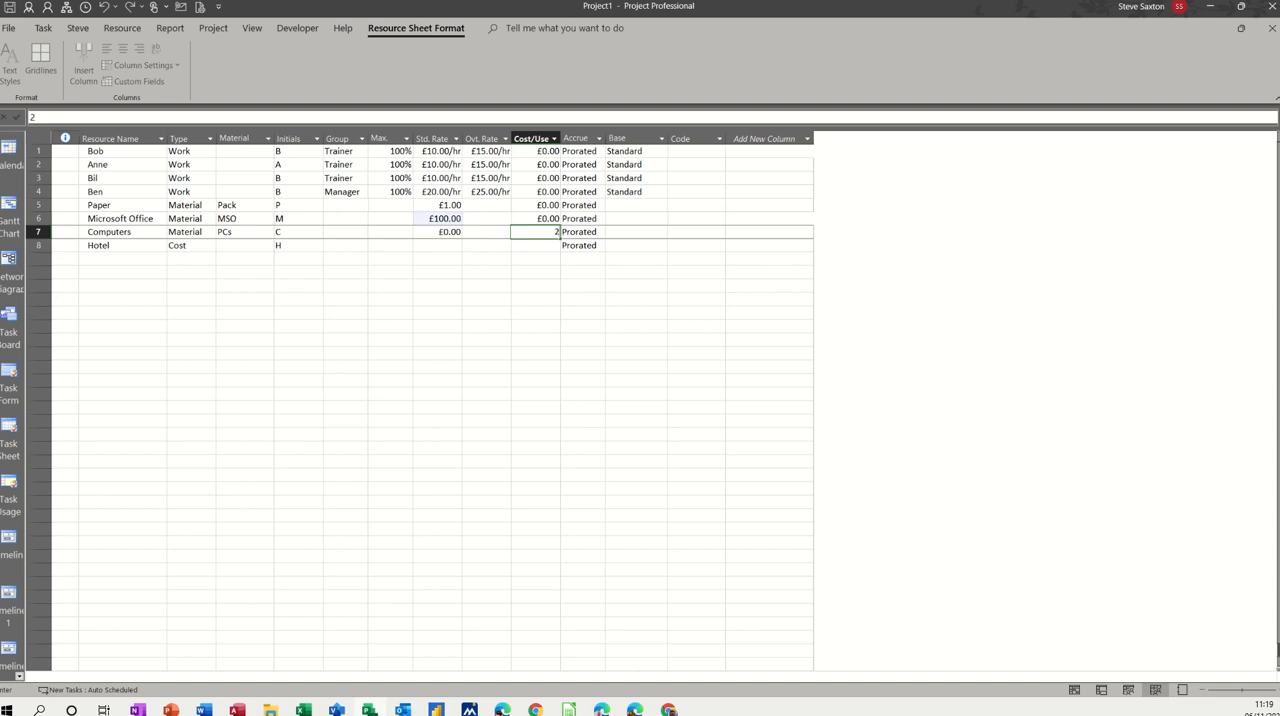
key(Return)
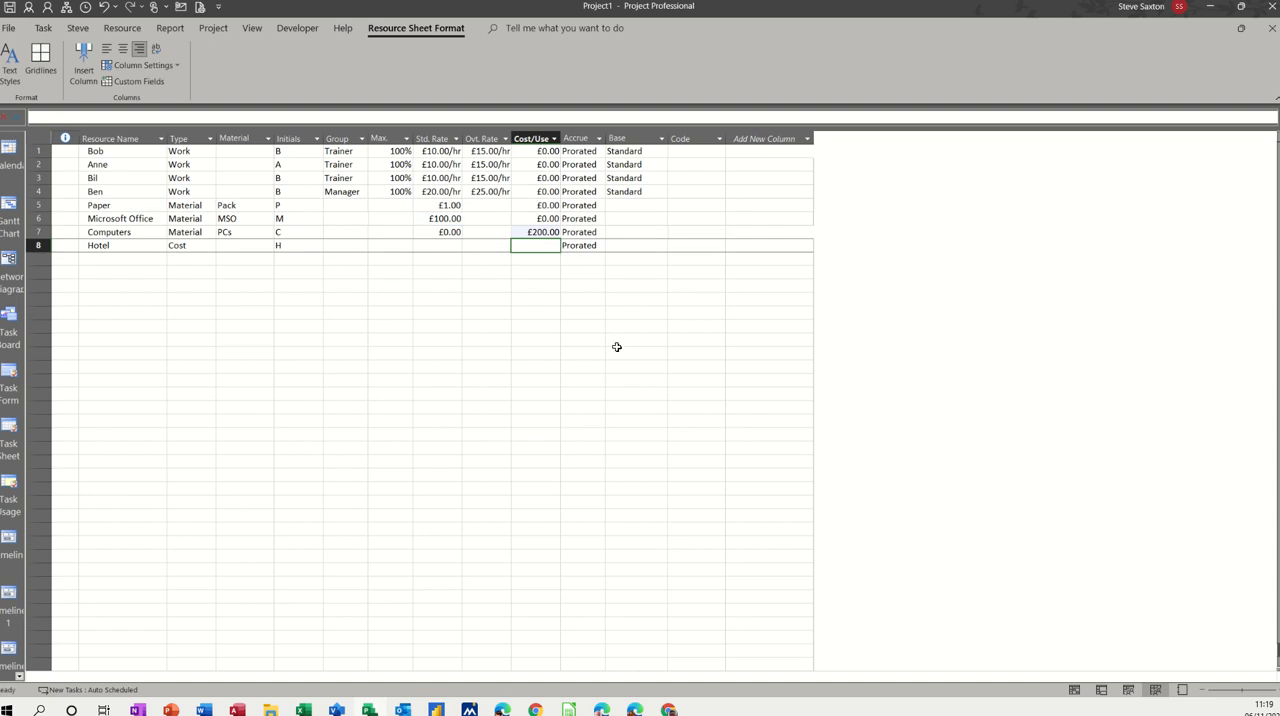
click(531, 232)
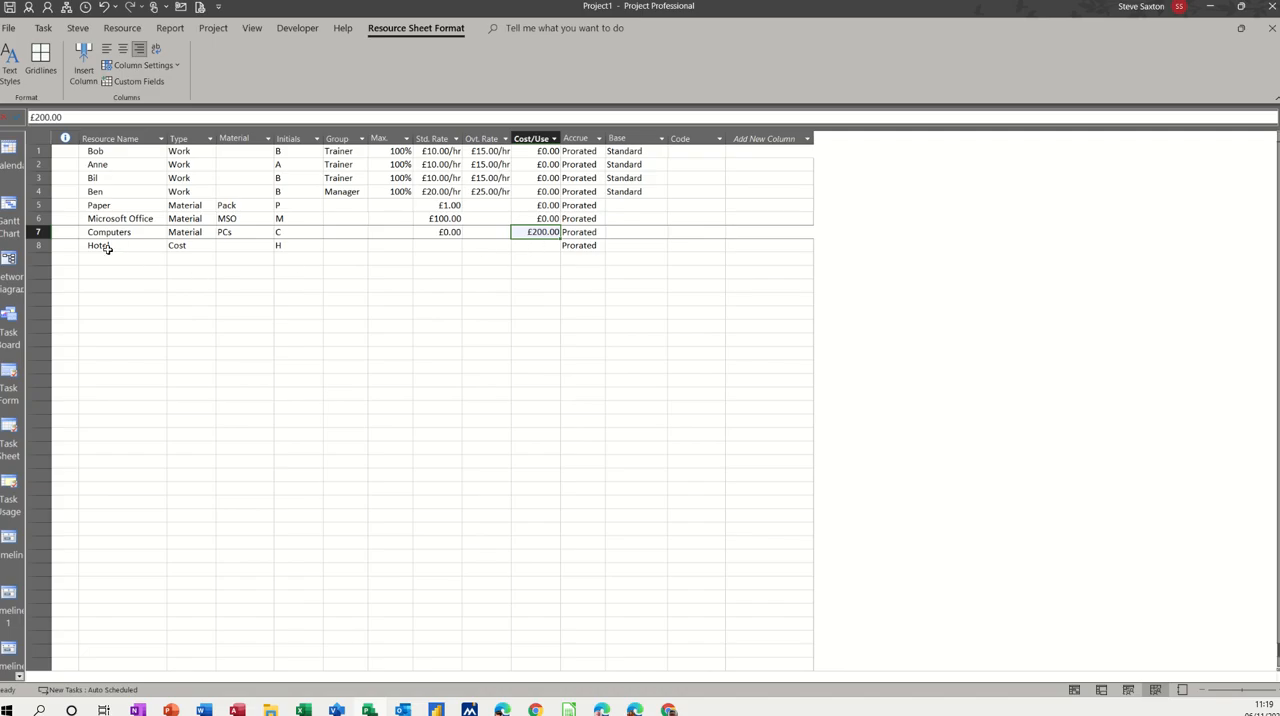
click(430, 247)
click(490, 250)
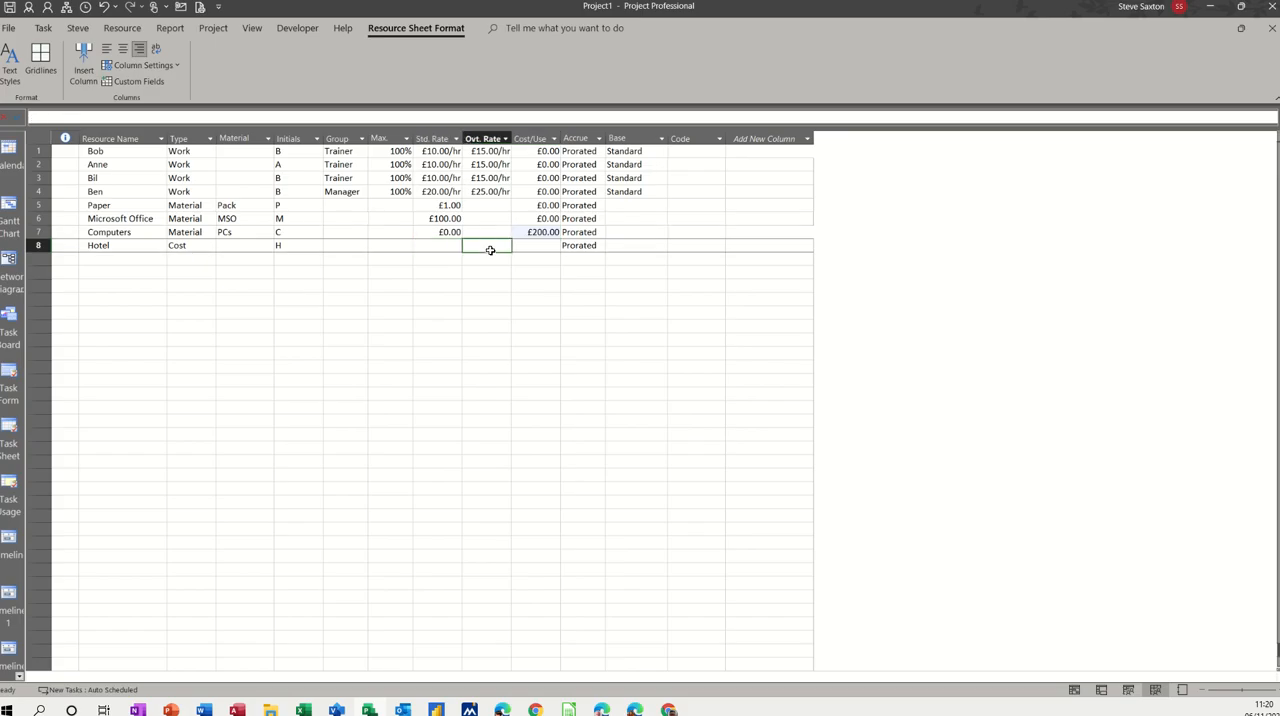
click(543, 245)
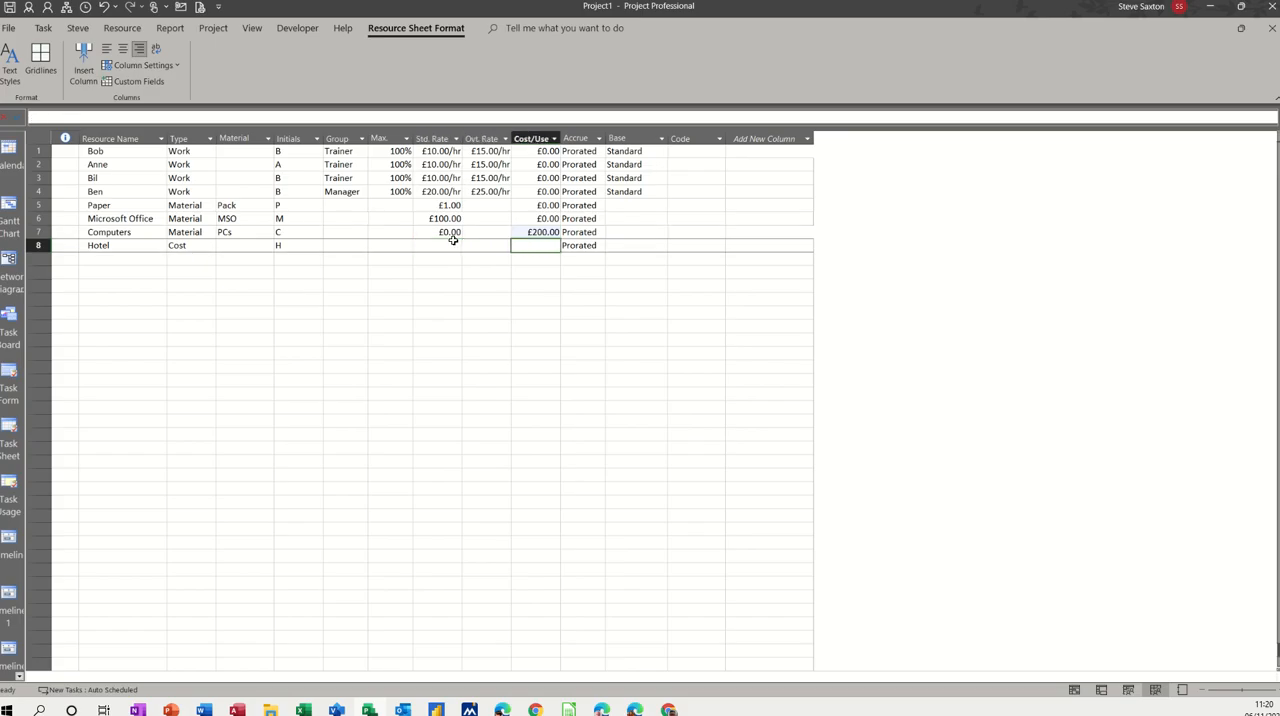
click(184, 256)
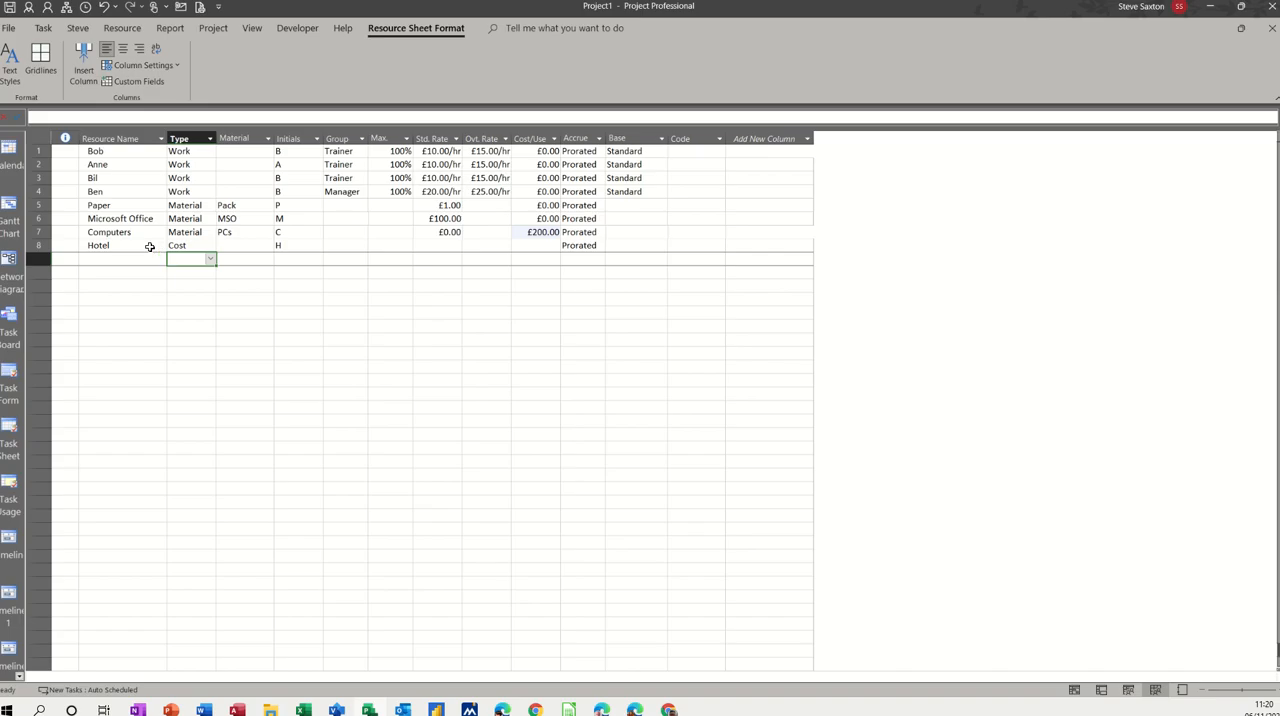
click(149, 247)
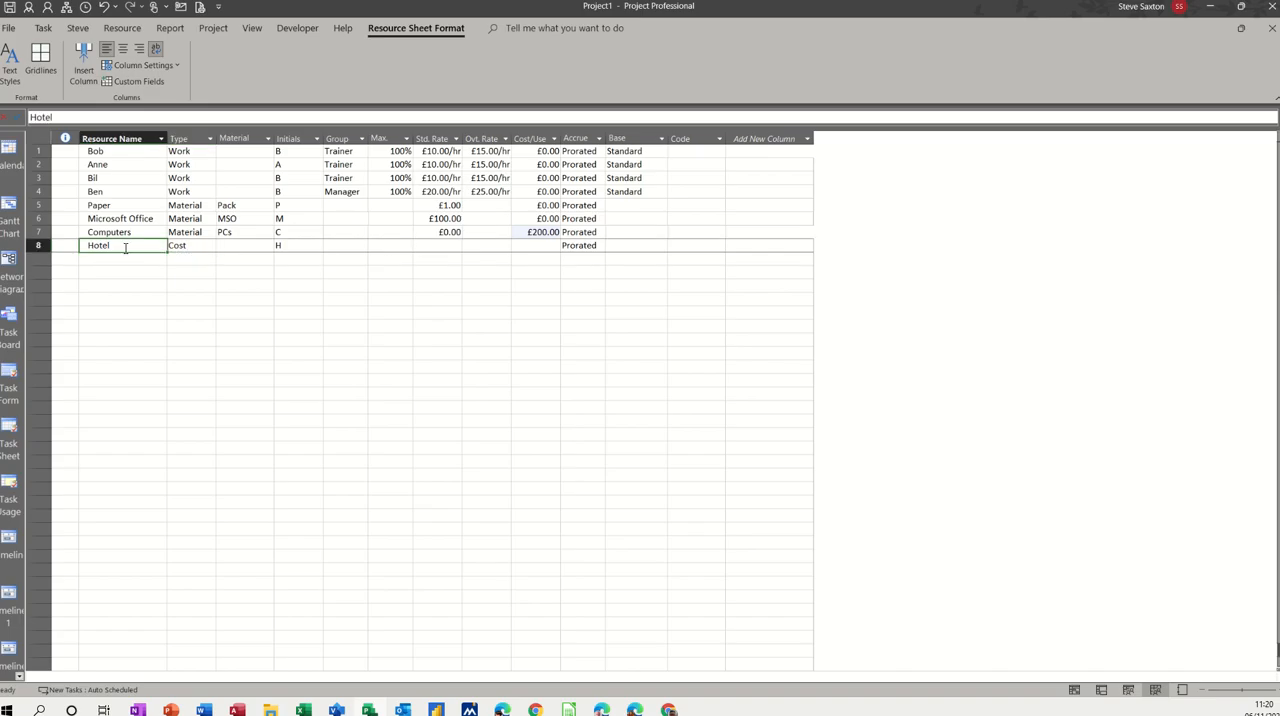
Step: Return to the Gantt Chart and assign the first two listed people to the Install Software Room 1 task
click(10, 205)
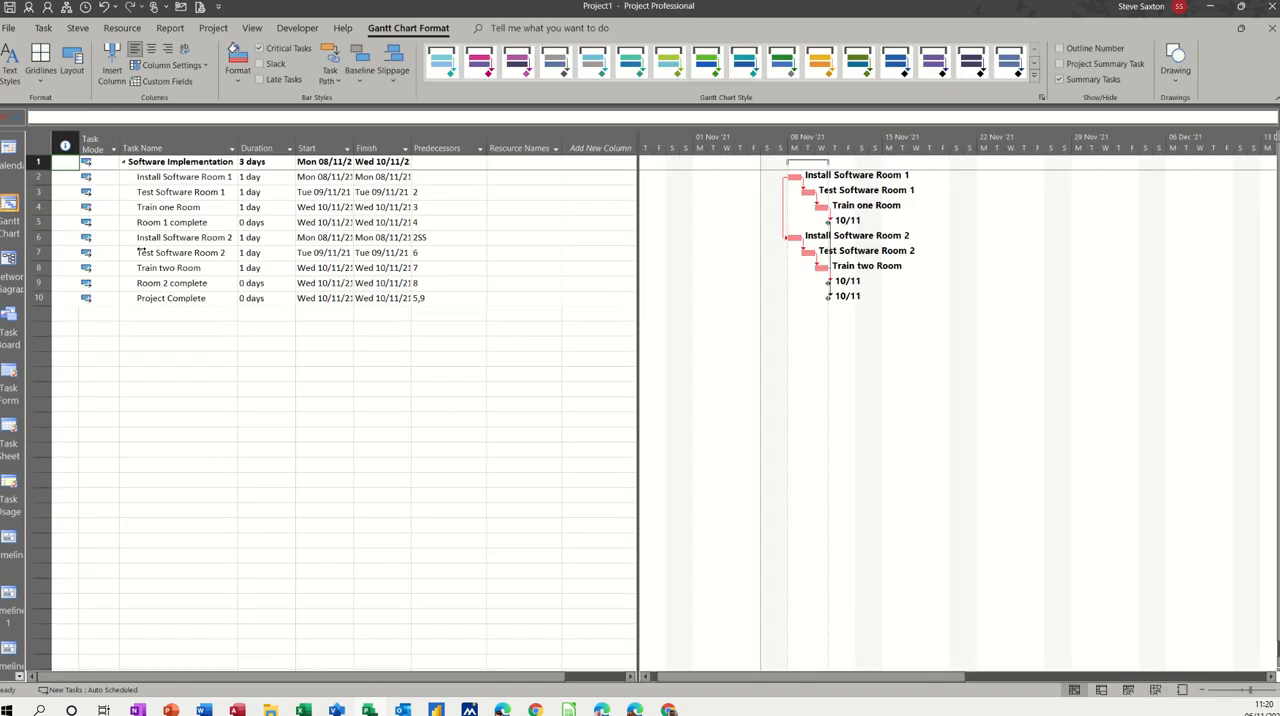
click(195, 178)
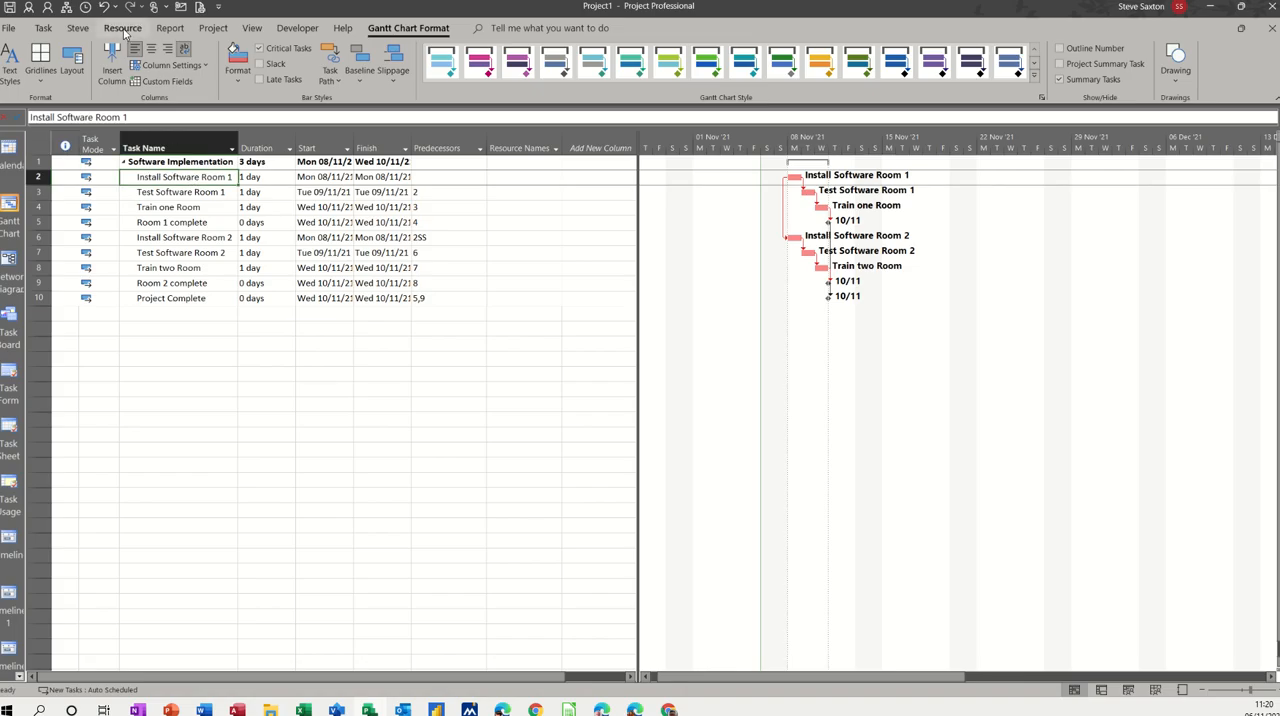
click(122, 28)
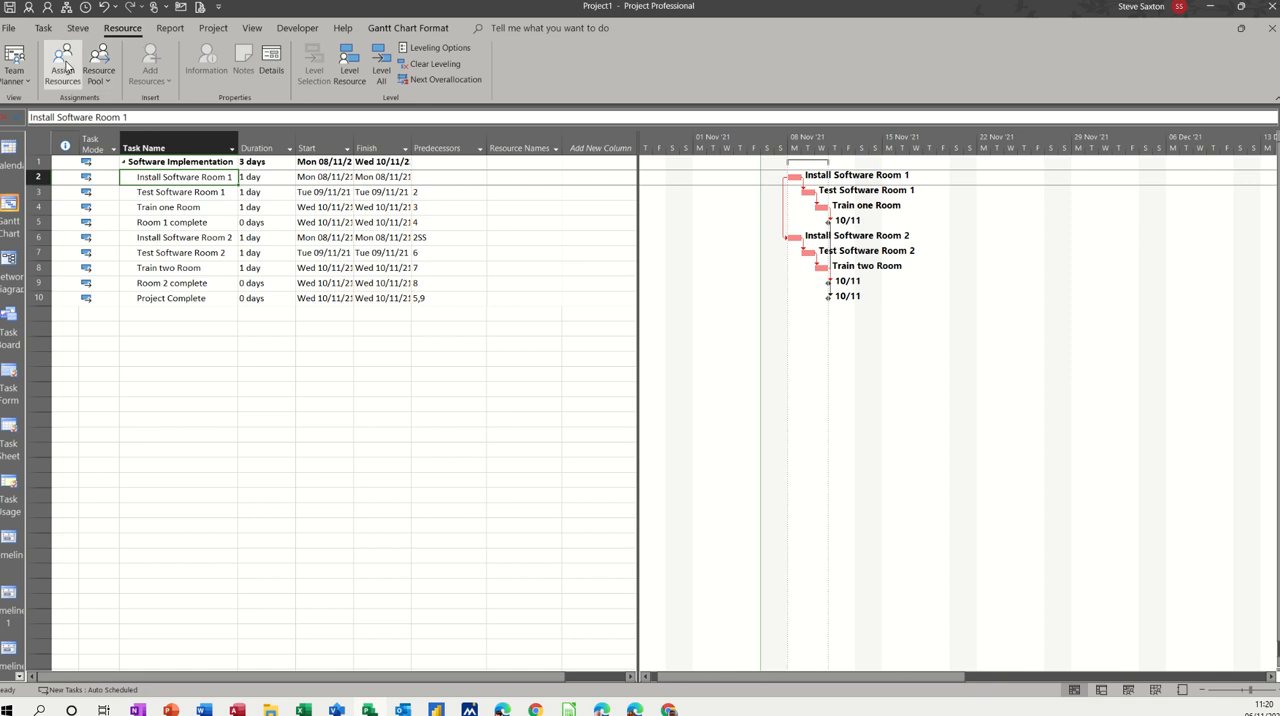
click(64, 66)
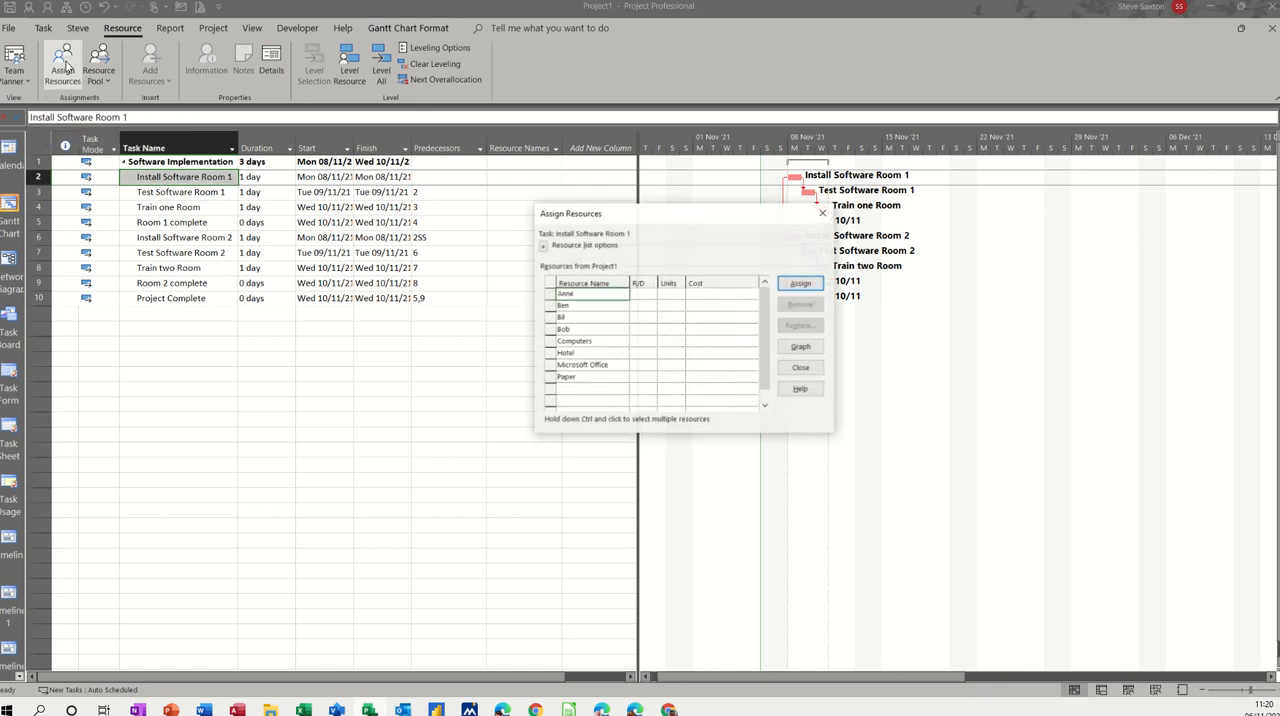
drag(644, 223, 559, 238)
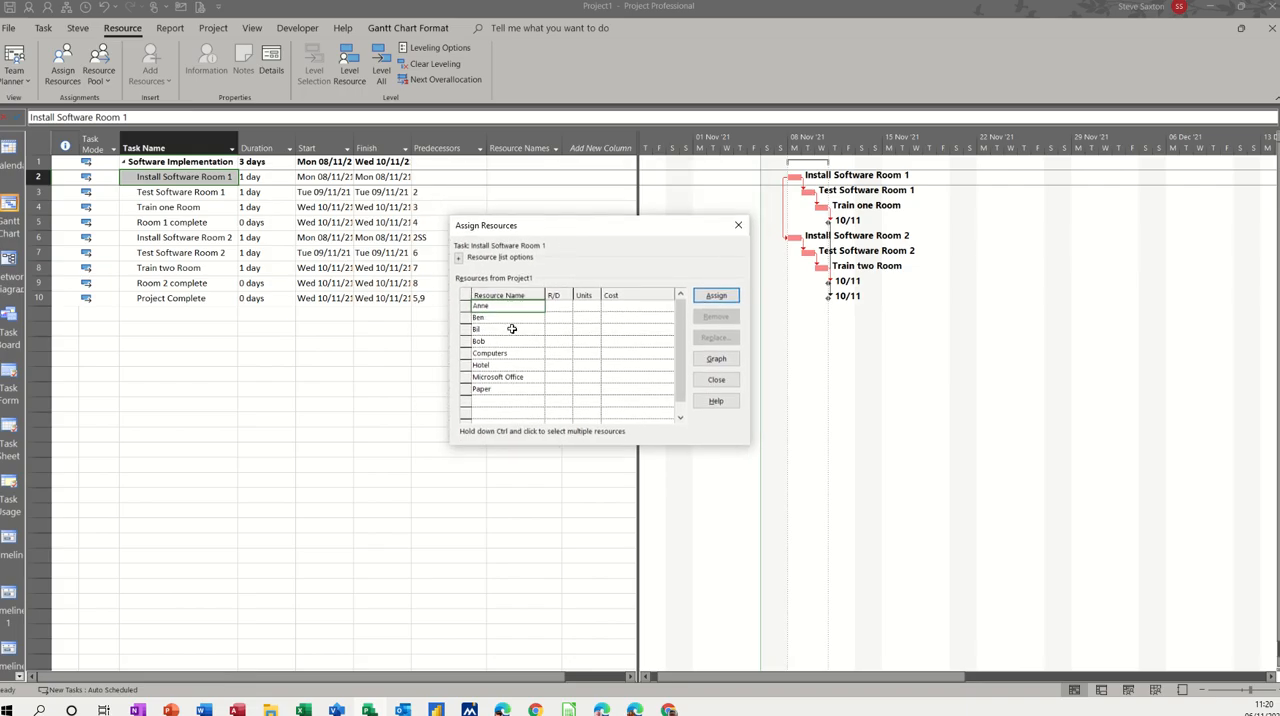
click(714, 297)
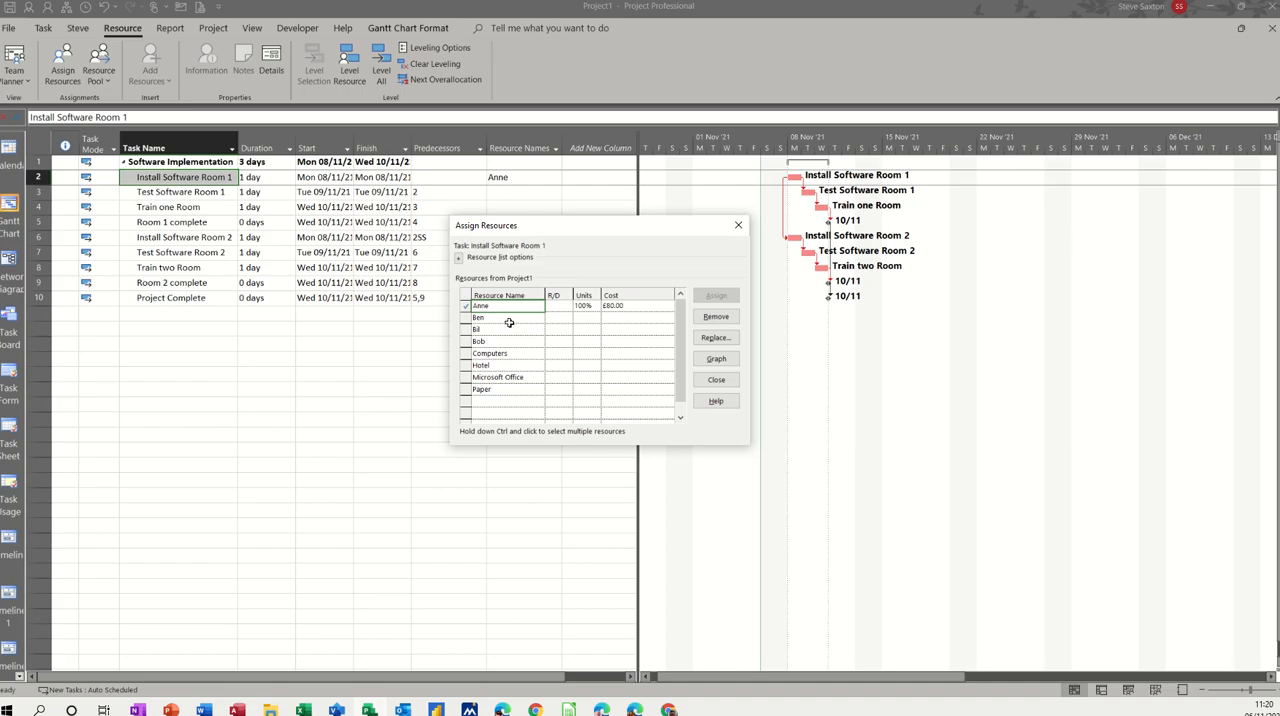
click(508, 319)
click(714, 296)
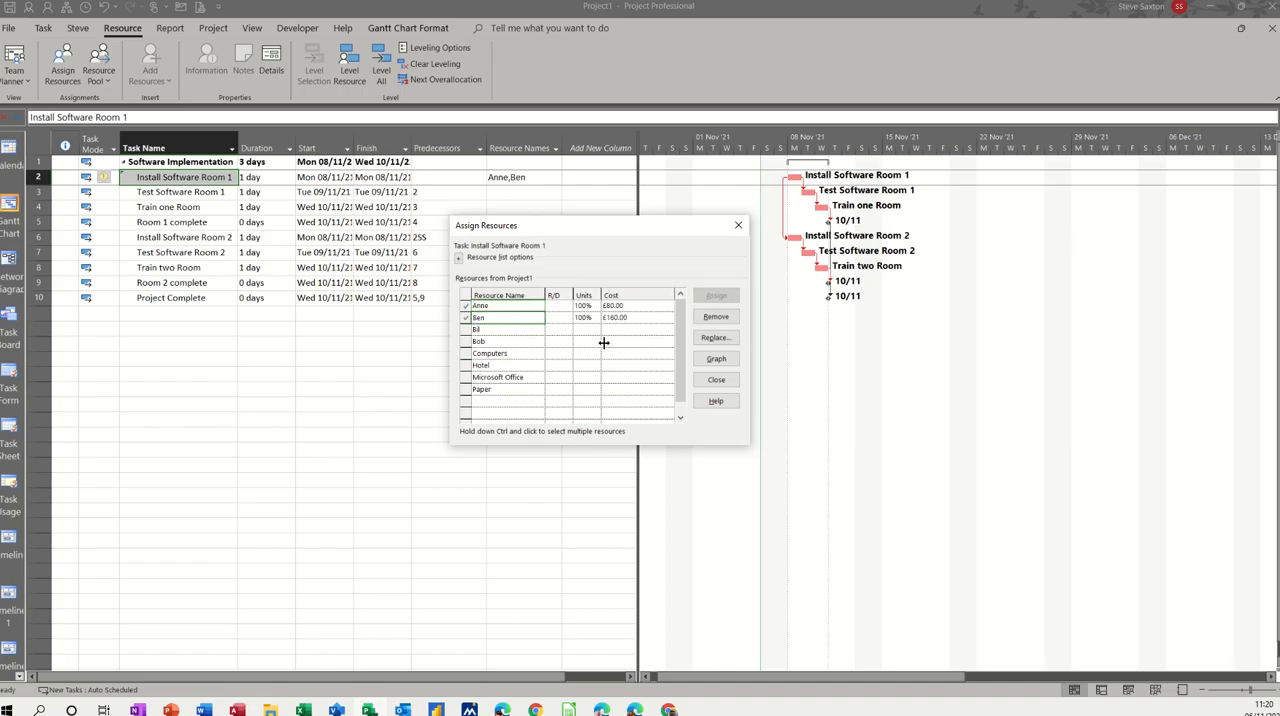
Step: Assign Computers to Install Software Room 1 with 2 PCs as the units
click(527, 355)
click(716, 296)
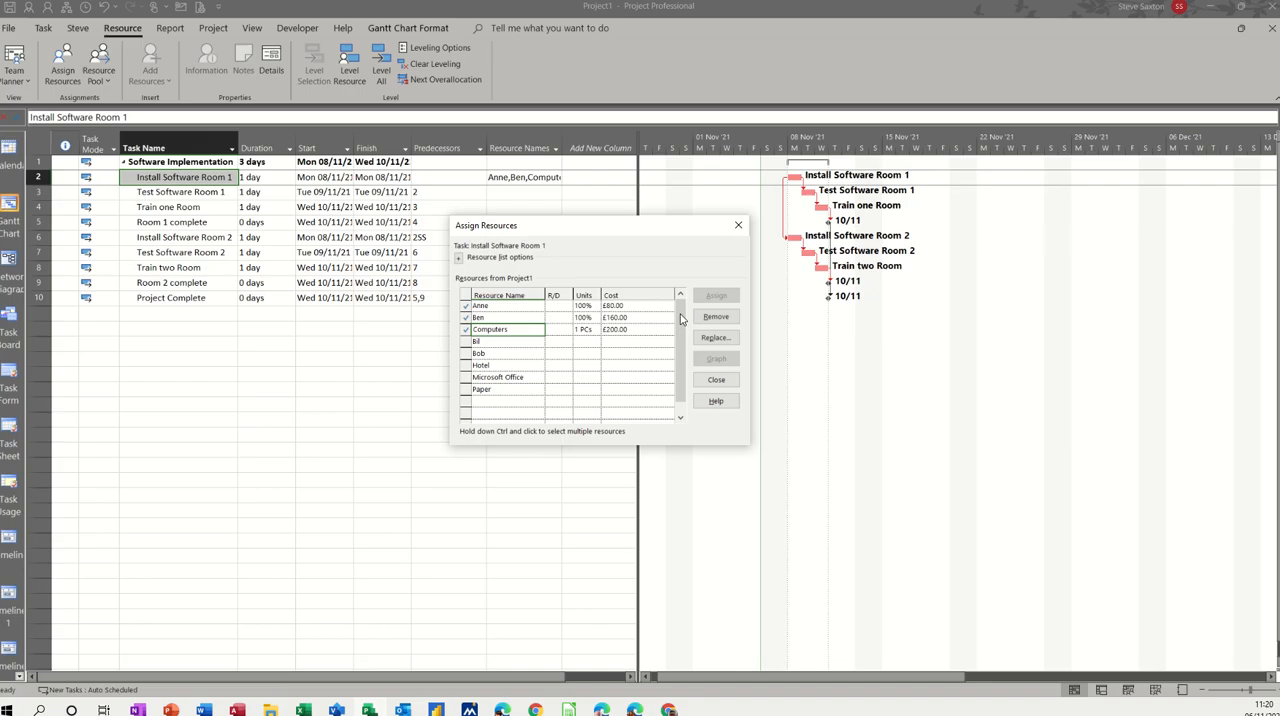
click(587, 331)
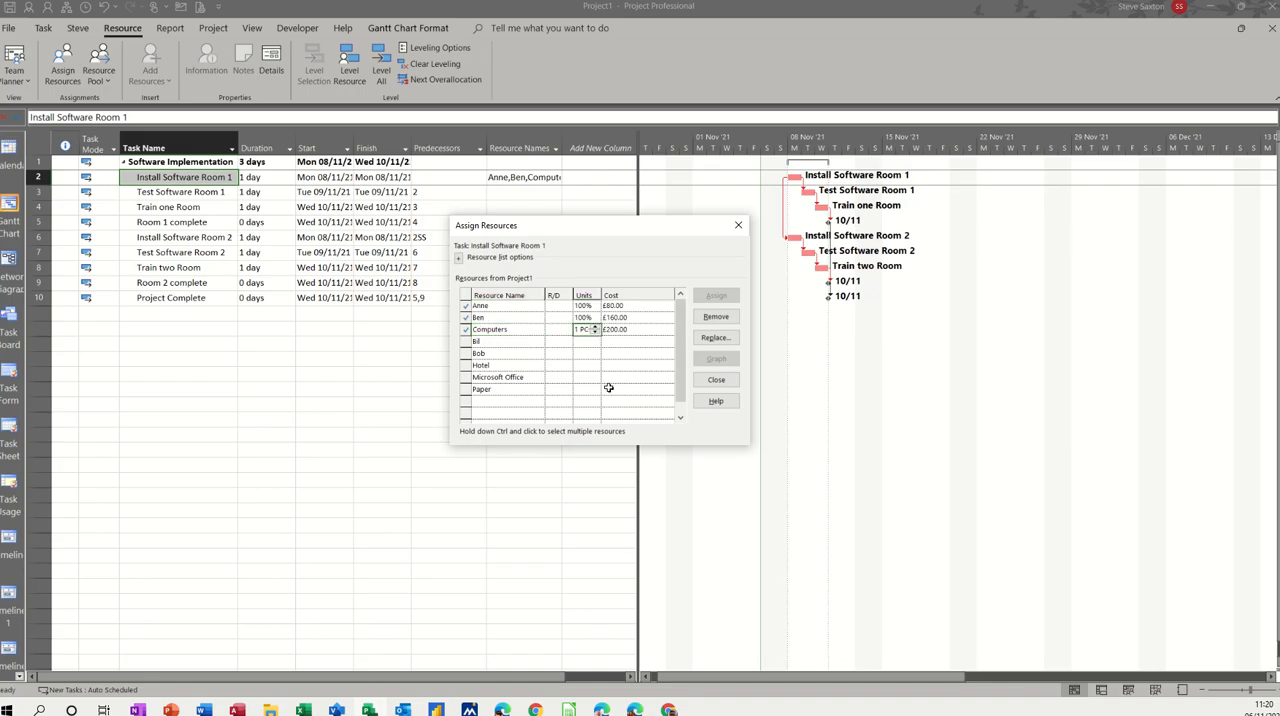
text(2)
click(587, 341)
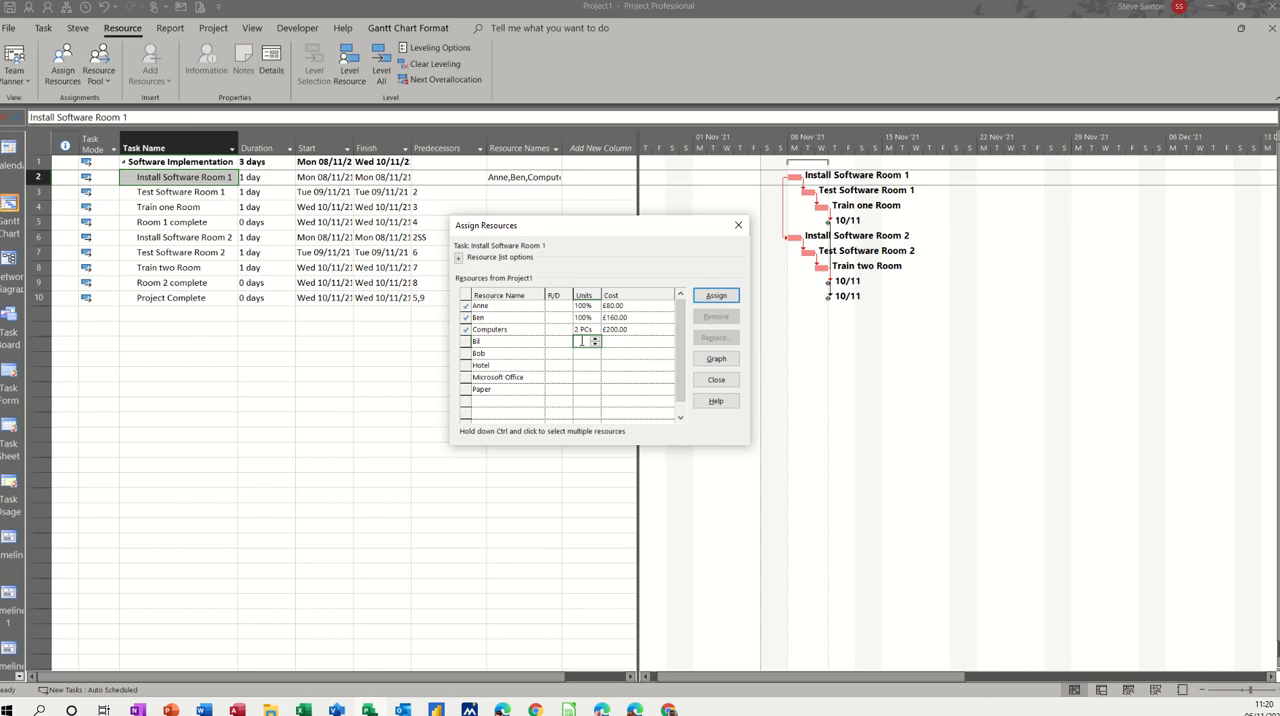
Step: Assign Paper at 2 Pack/h and Microsoft Office to the Install Software Room 1 task
click(505, 389)
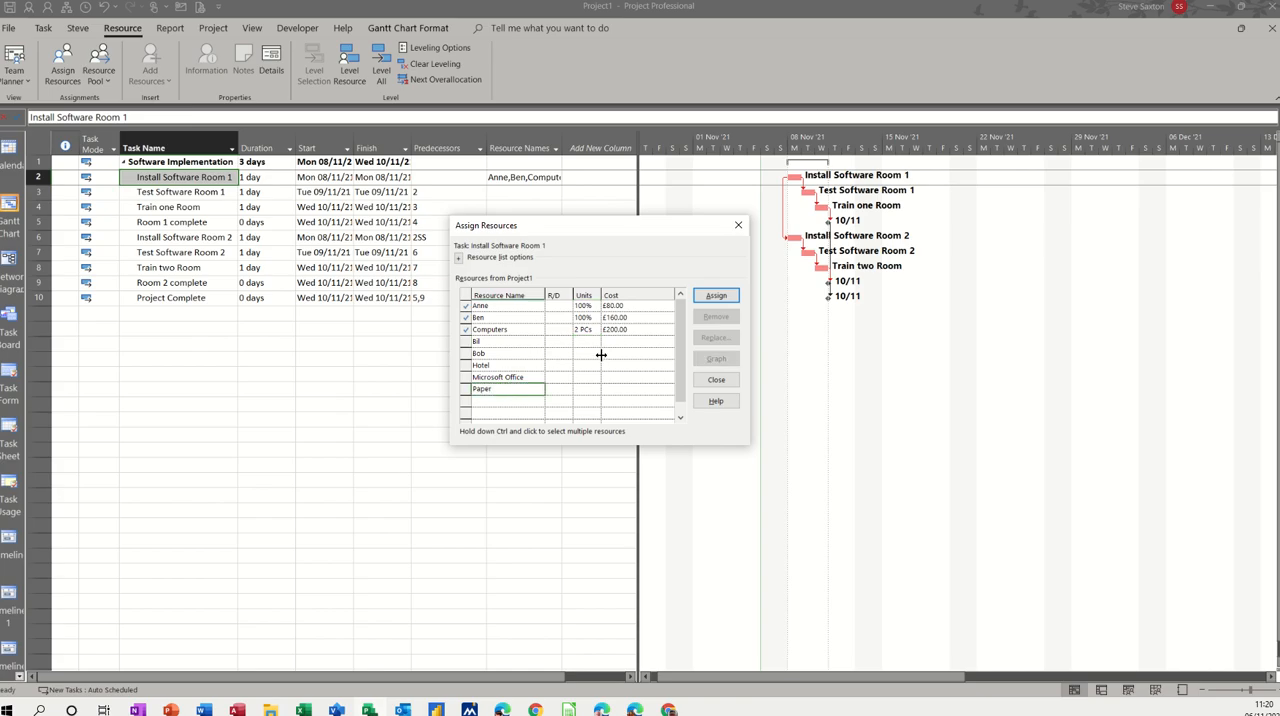
click(716, 295)
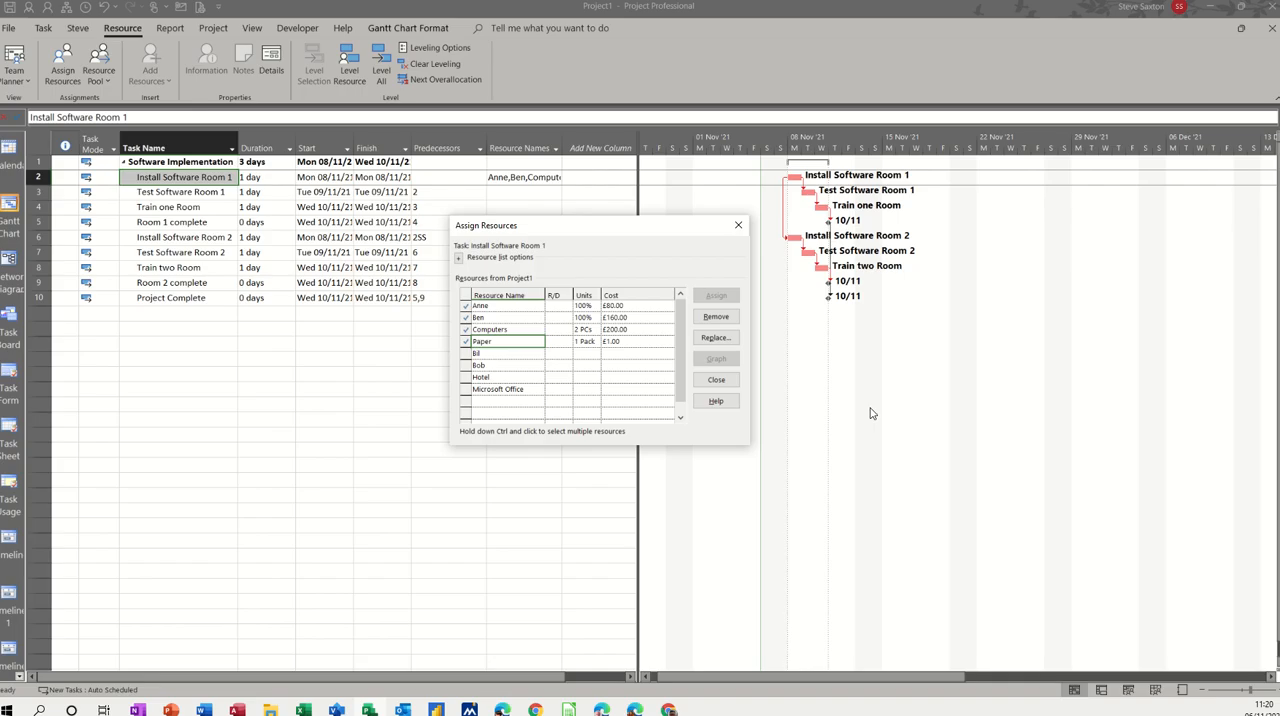
text(2)
click(584, 341)
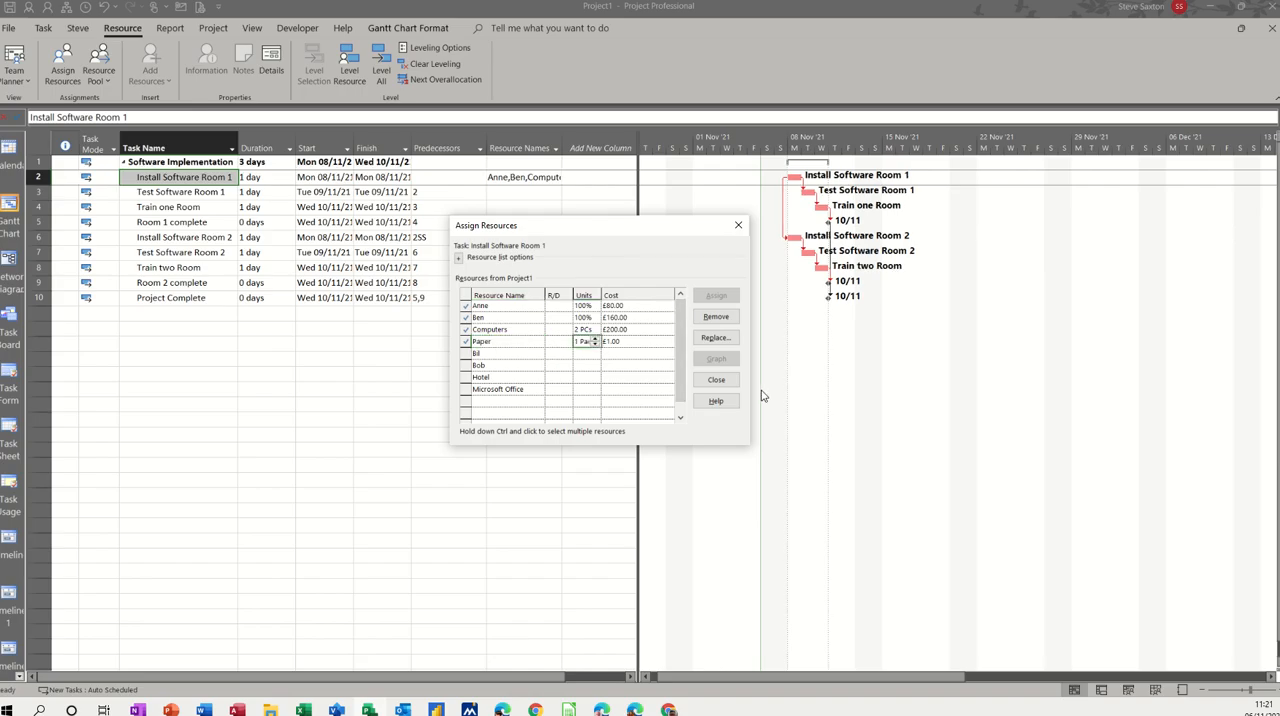
text(2)
click(584, 353)
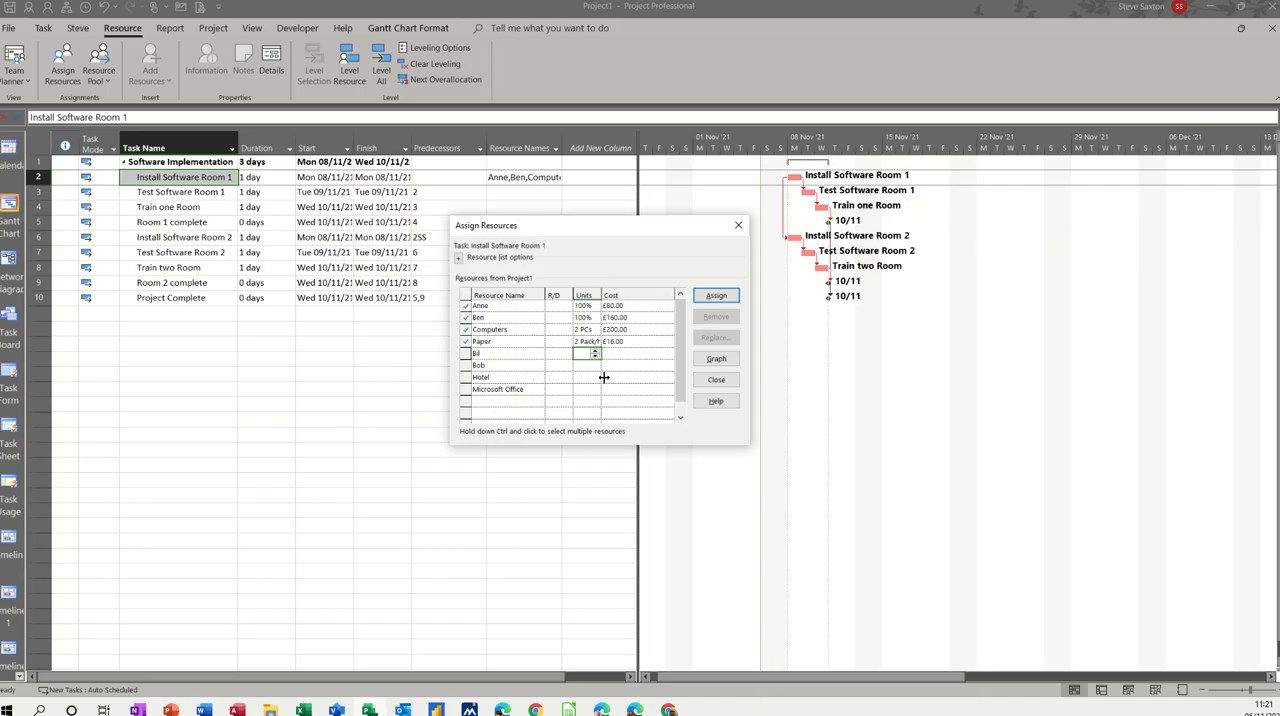
click(489, 392)
click(708, 297)
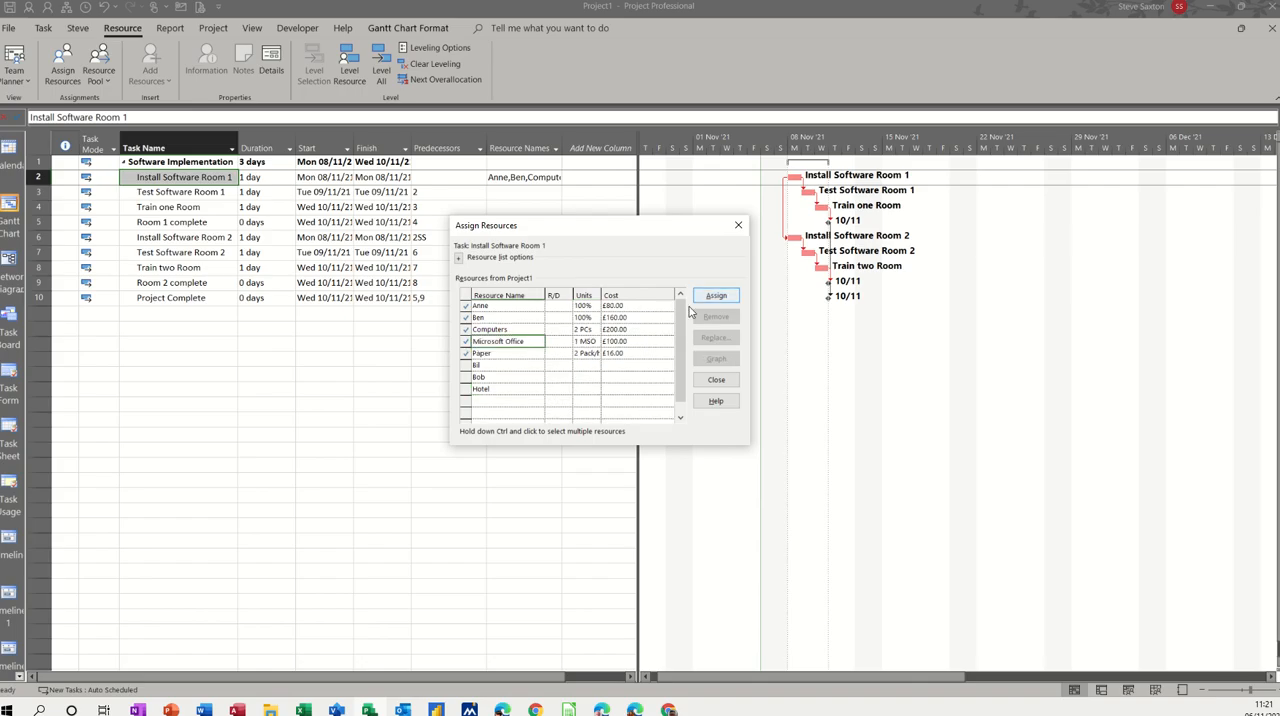
Step: Set the Microsoft Office units to 2 MSO for Install Software Room 1 and finish assigning its resources
click(585, 341)
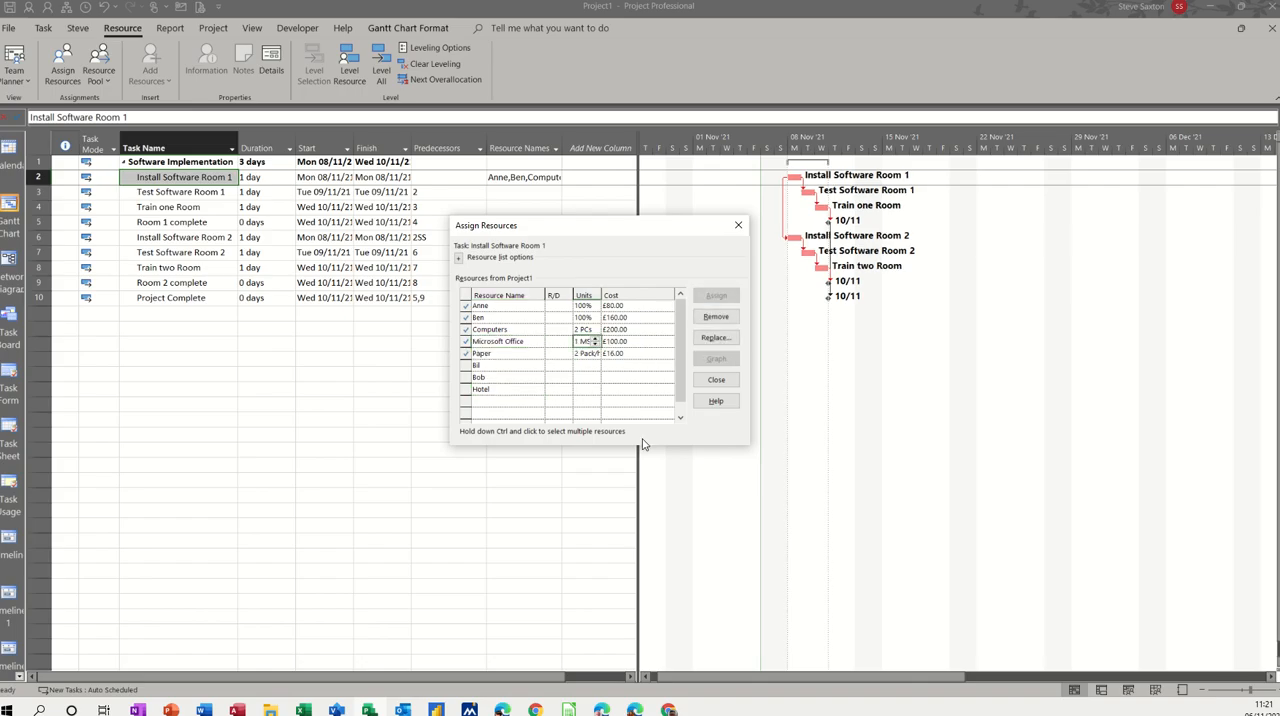
text(2)
click(586, 366)
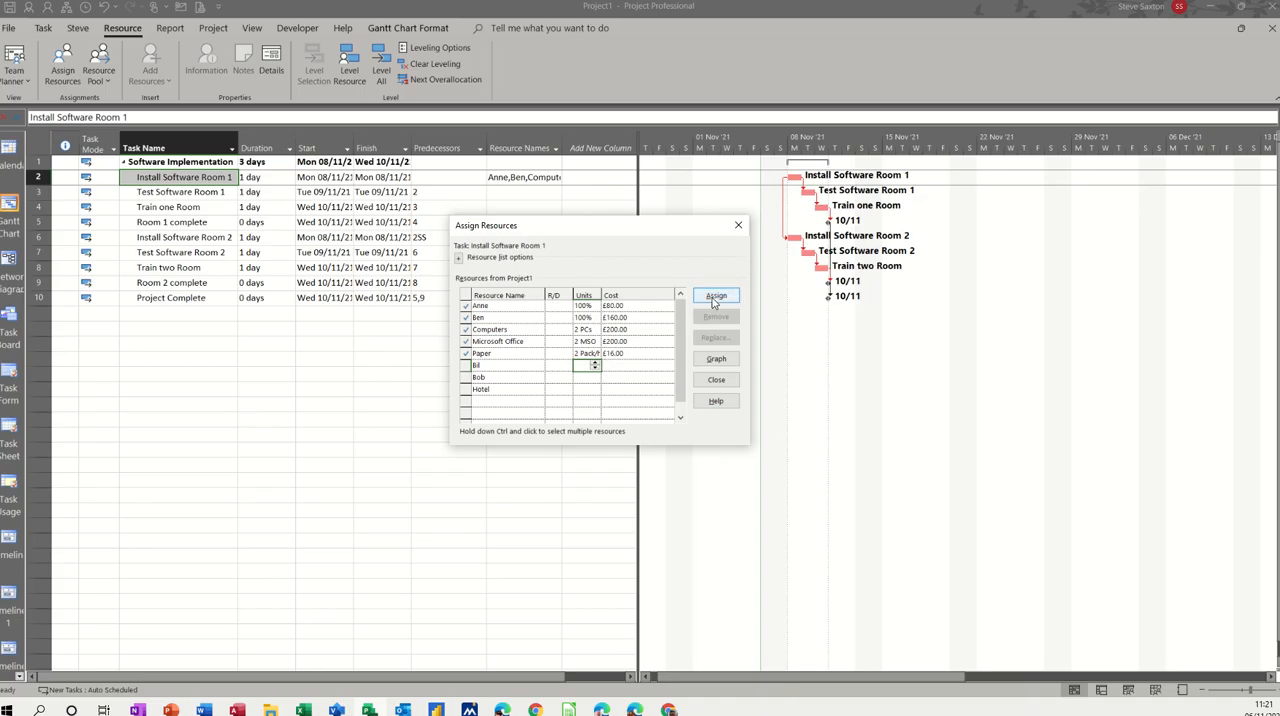
click(714, 379)
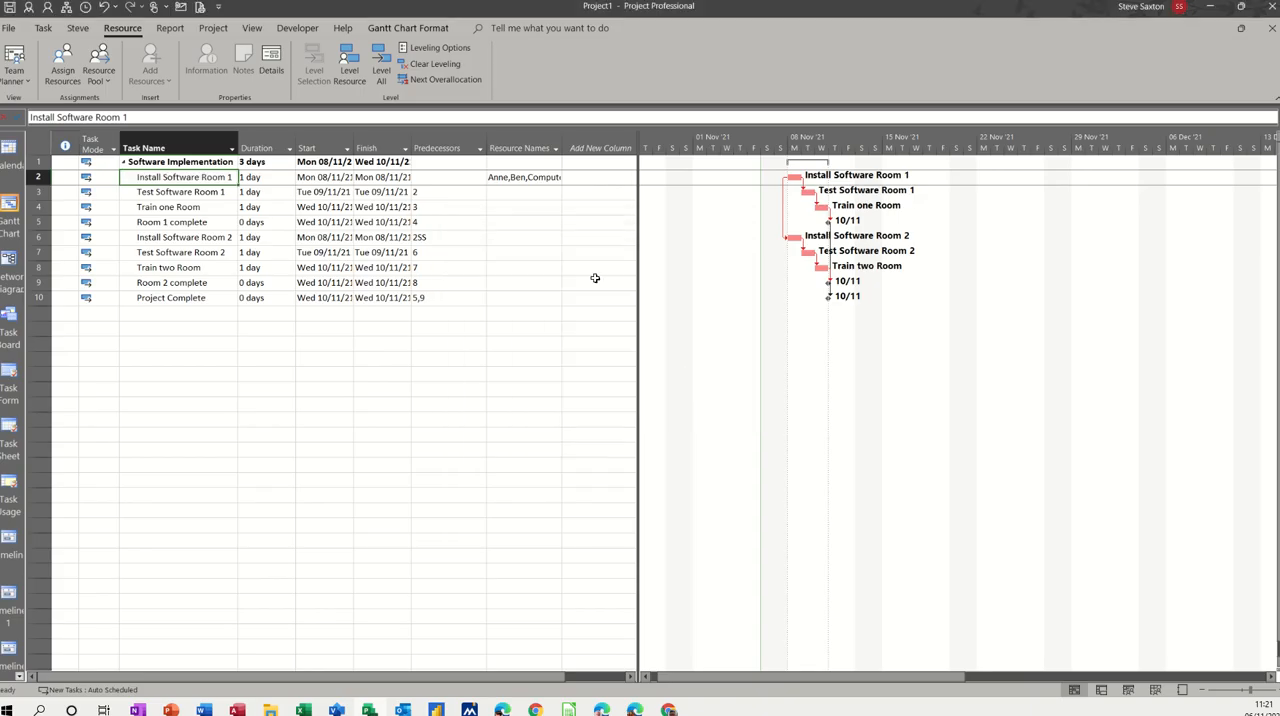
Step: Reveal the full Resource Names column for Install Software Room 1 and examine the task costs in the Cost table
drag(562, 147, 746, 225)
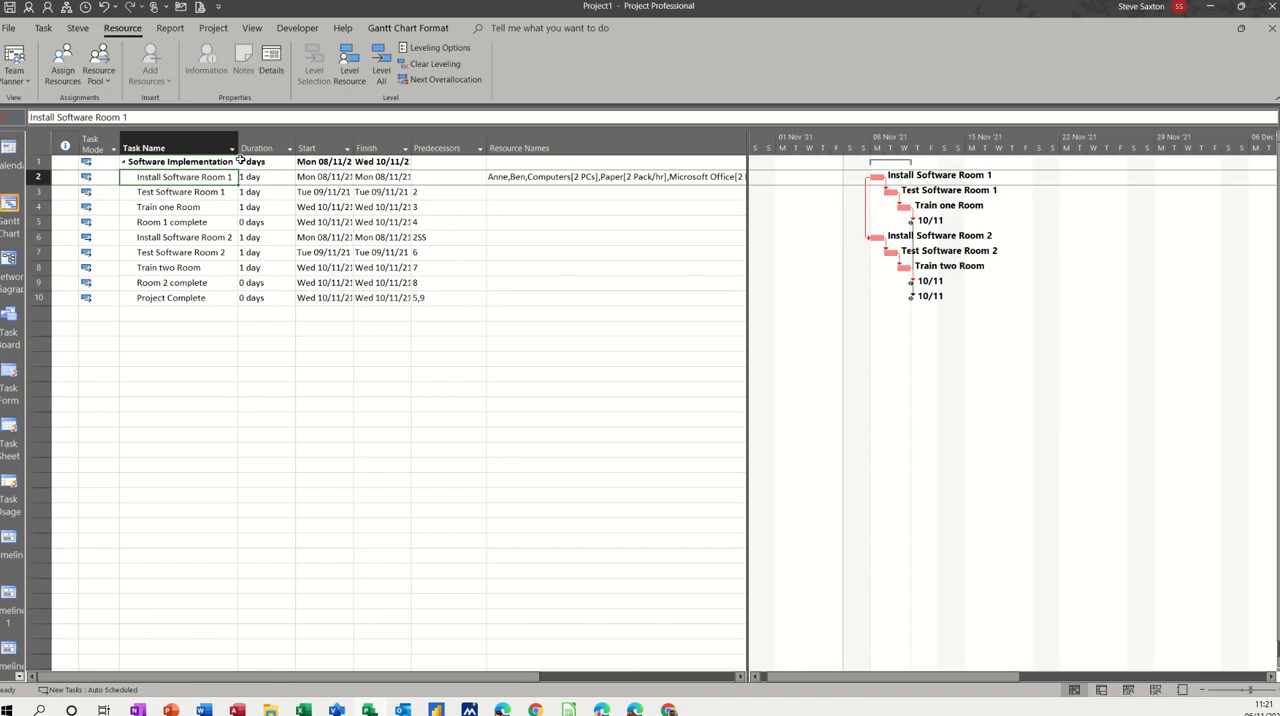
click(253, 28)
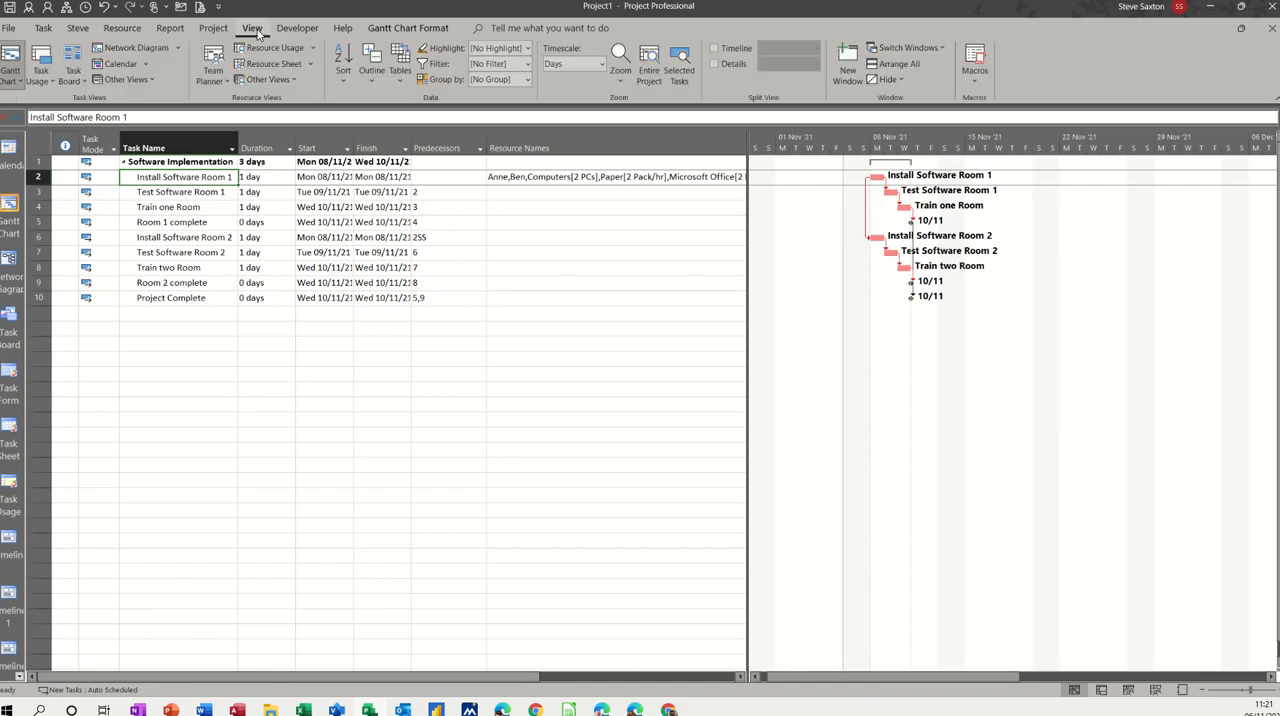
click(400, 86)
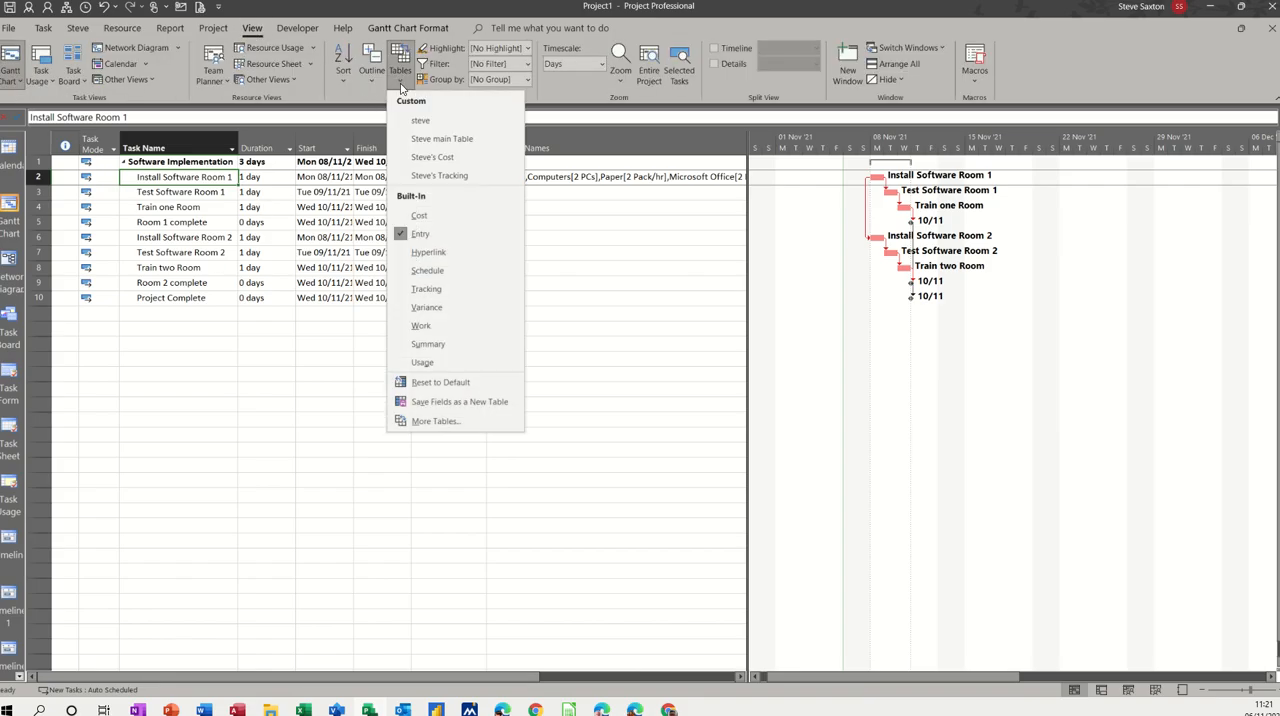
click(425, 216)
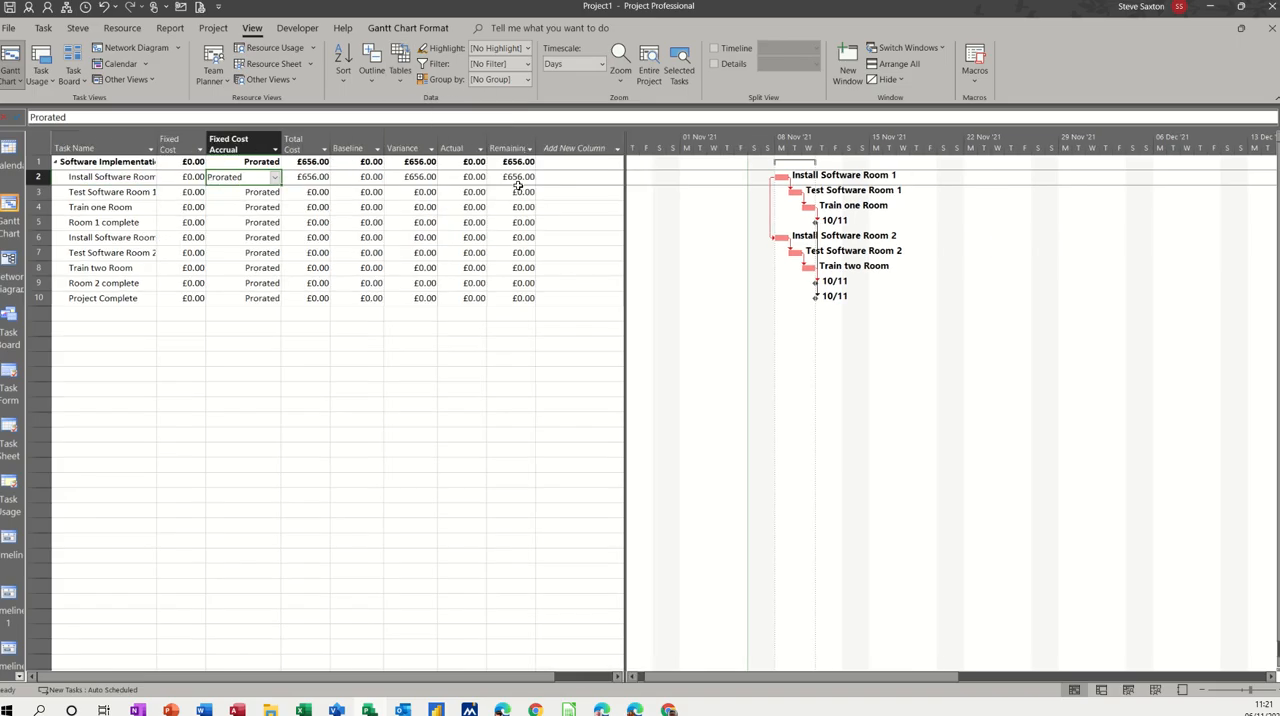
Step: Open Assign Resources beside the task list and switch the Gantt Chart back to the Entry table
click(123, 29)
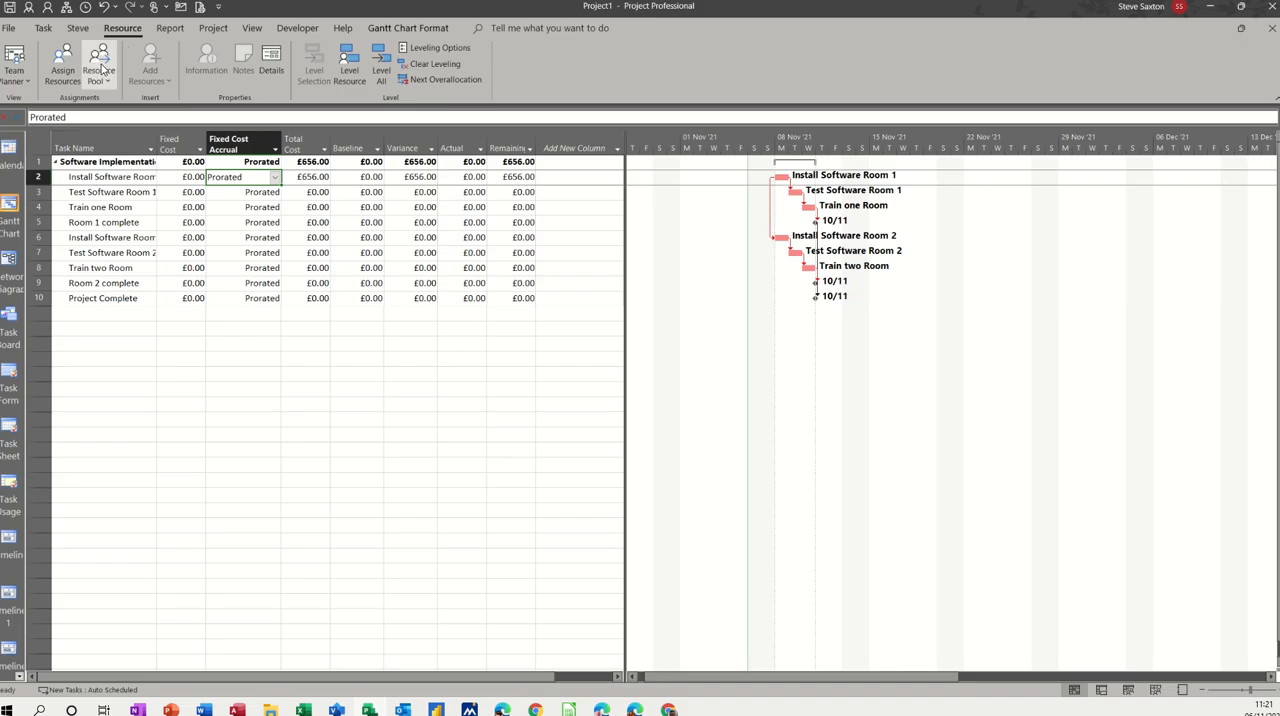
click(62, 62)
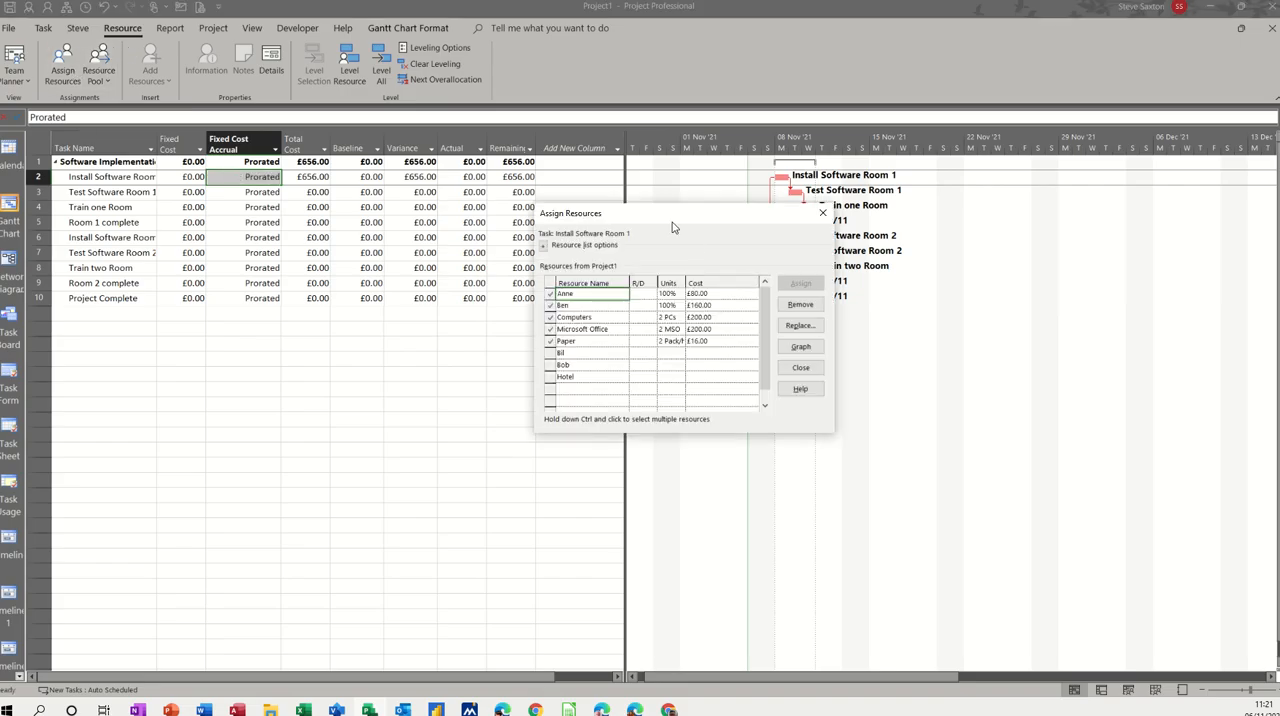
drag(672, 216, 705, 197)
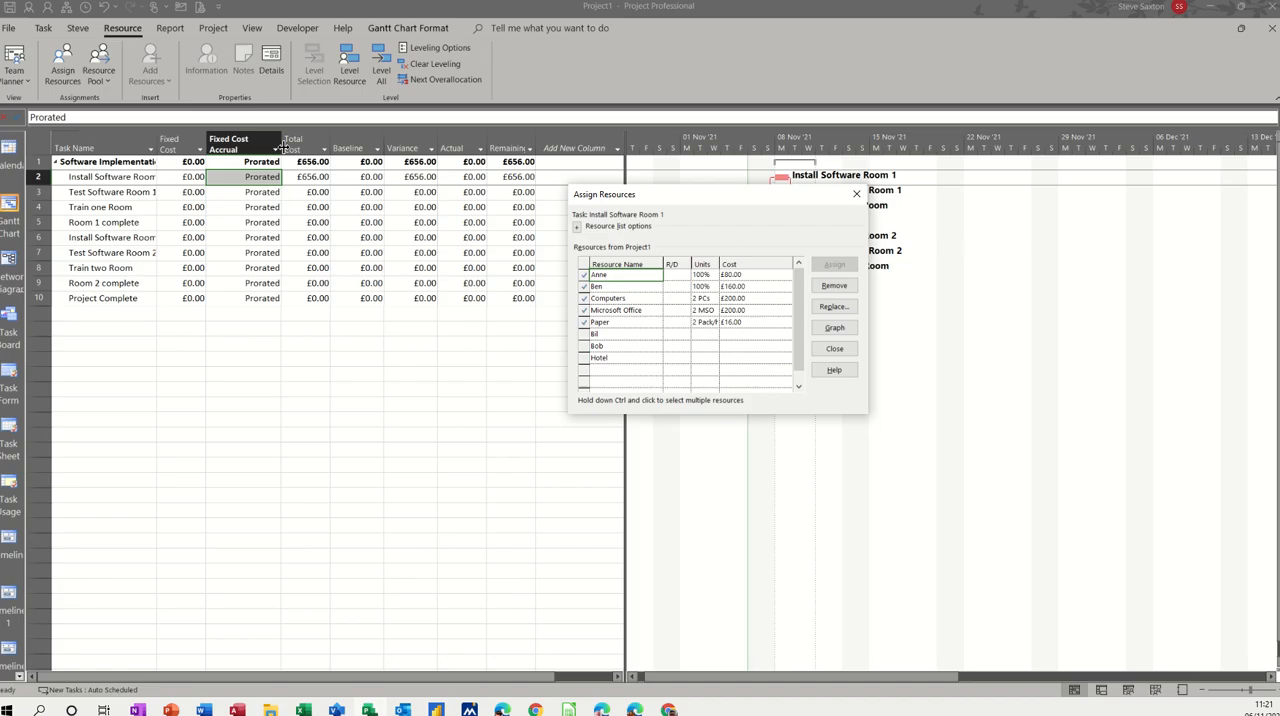
click(251, 30)
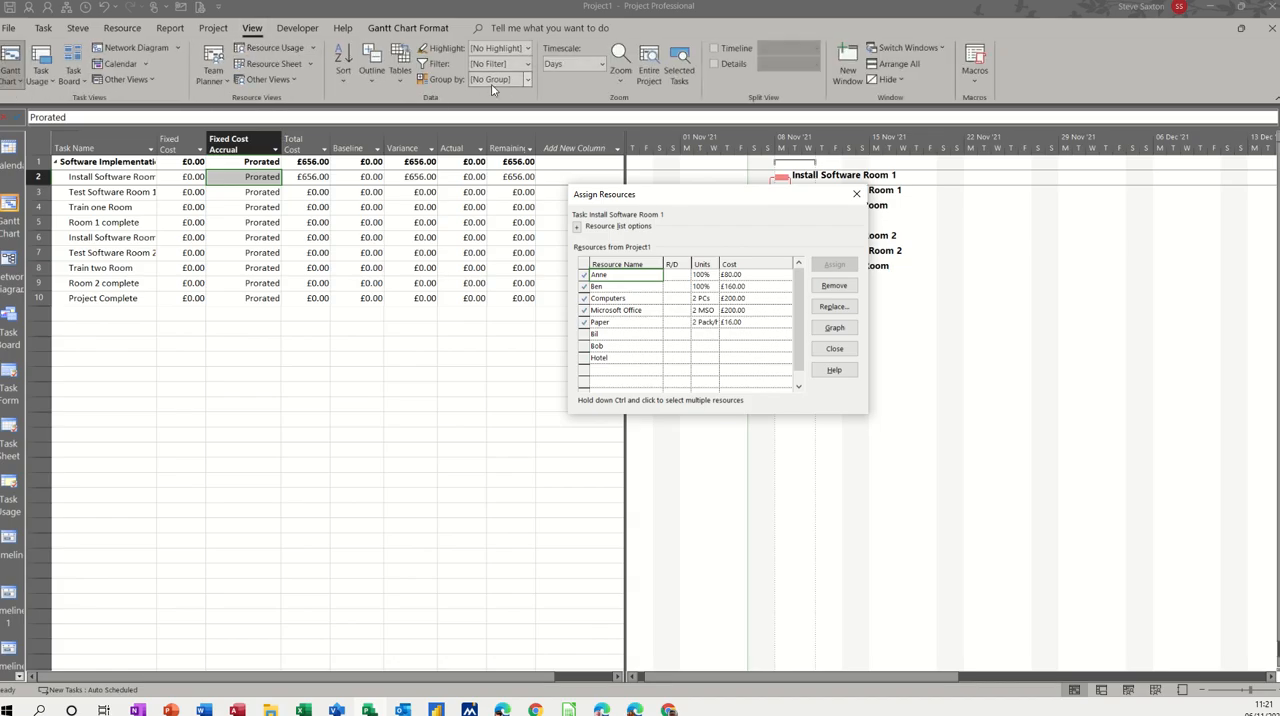
click(401, 88)
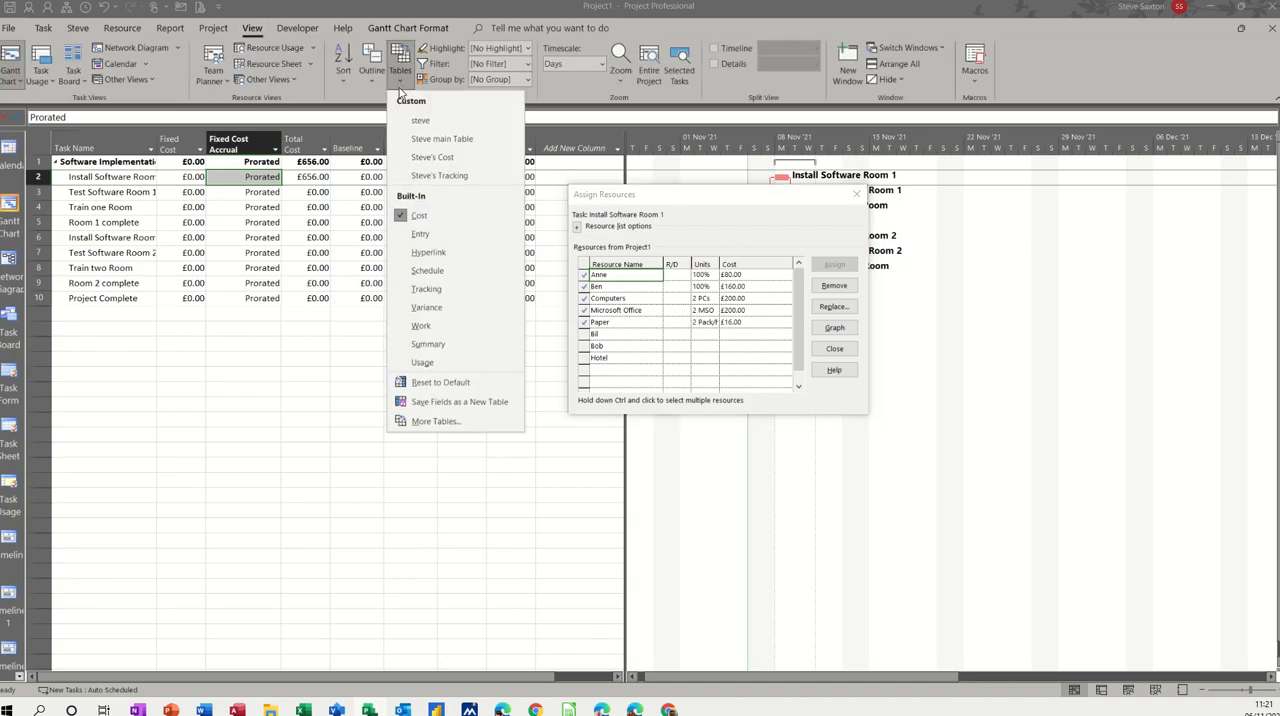
click(420, 234)
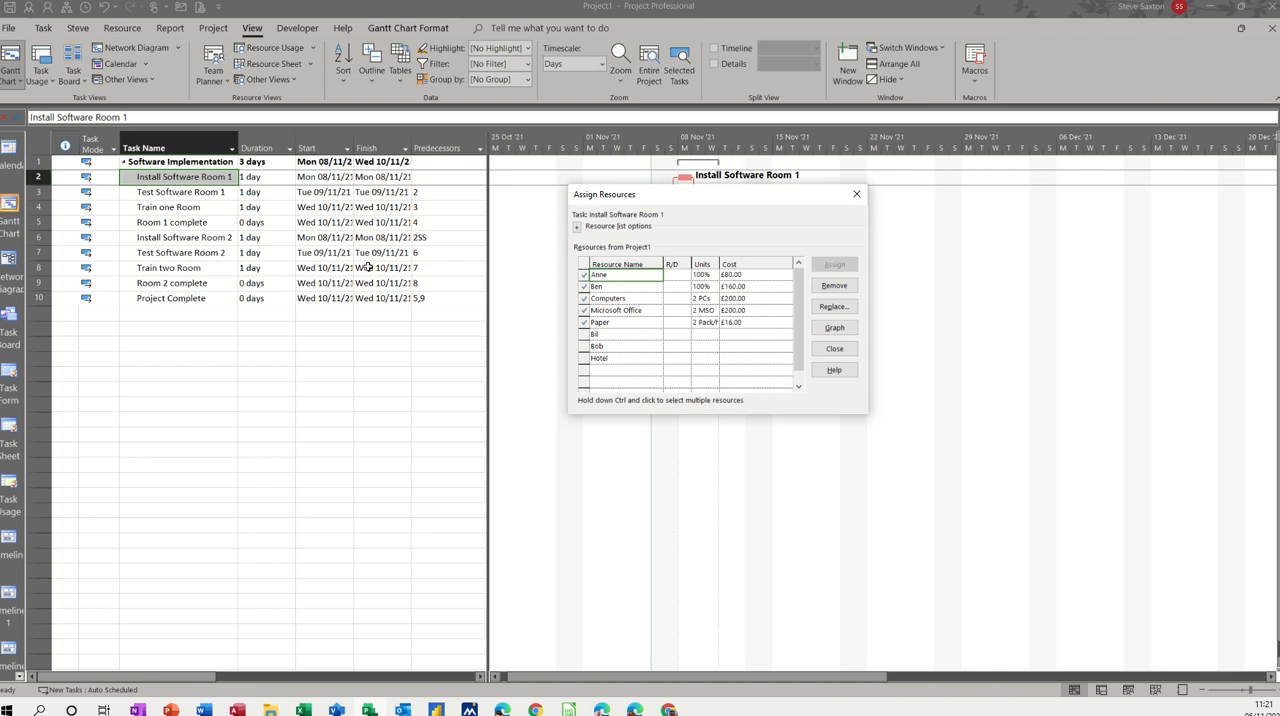
Step: Select the Test Software Room 1 task and correct the spelling of the third person's name in the Assign Resources list
click(190, 192)
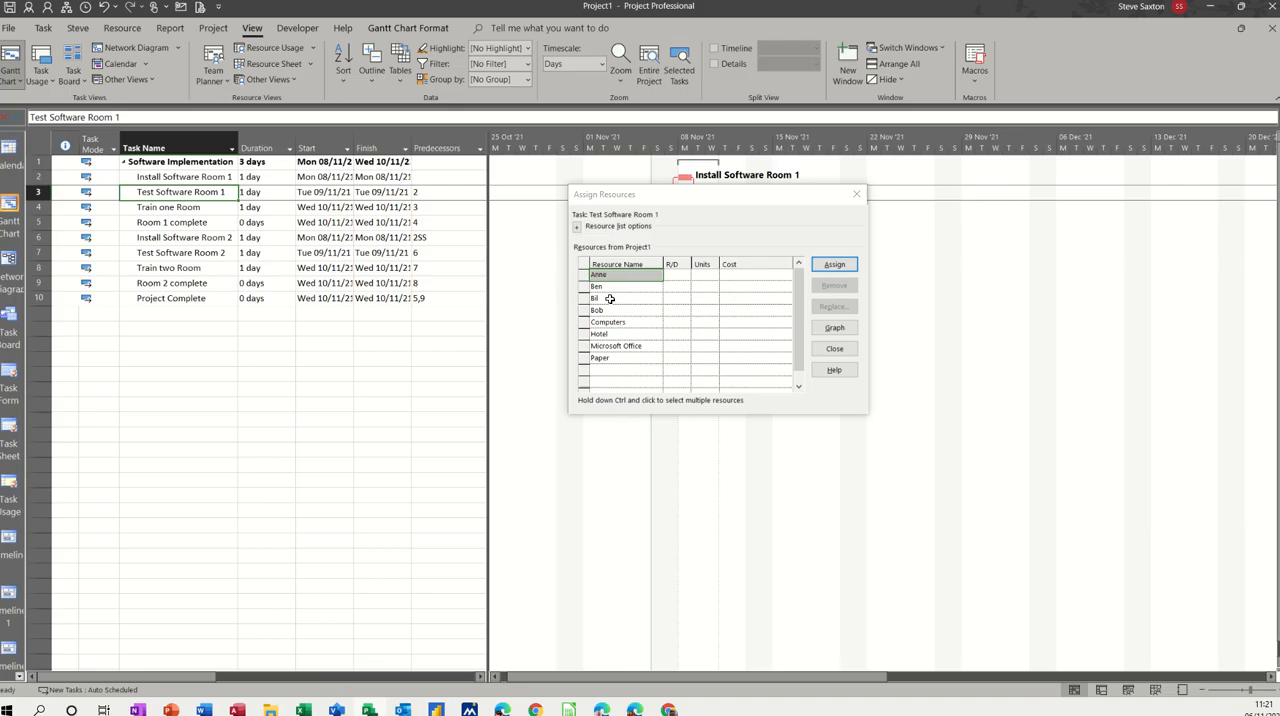
click(609, 298)
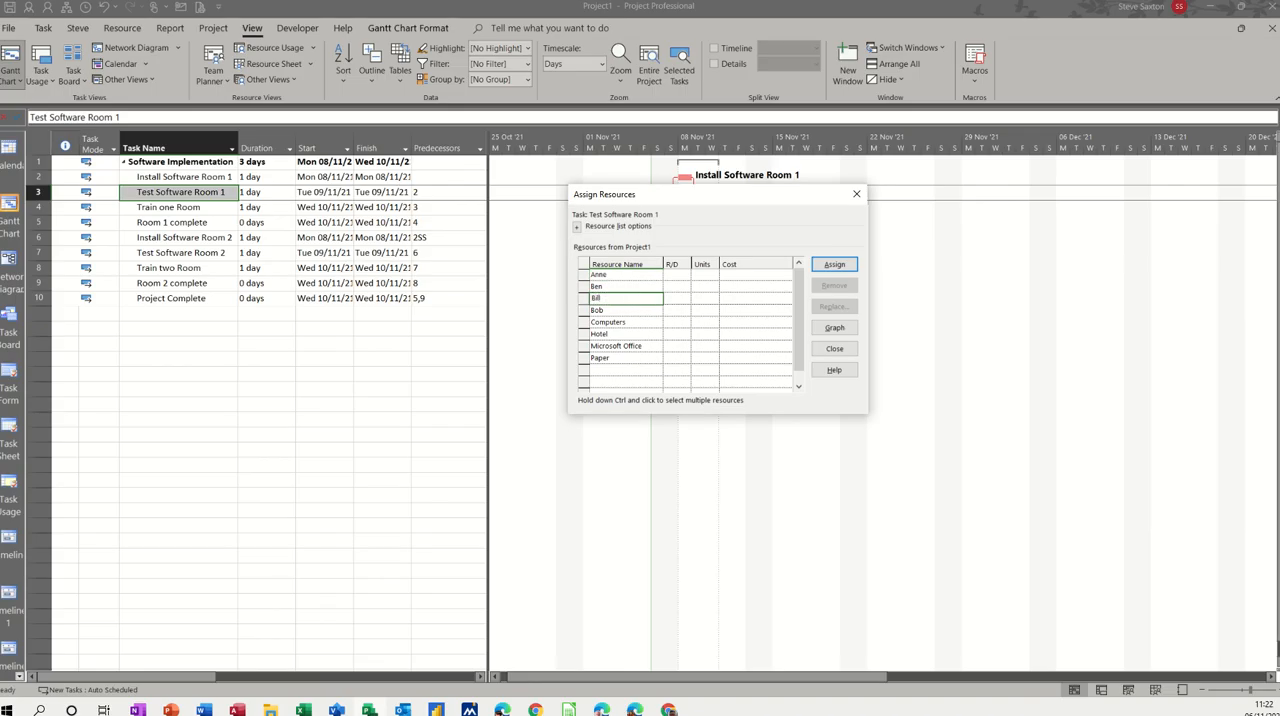
click(614, 311)
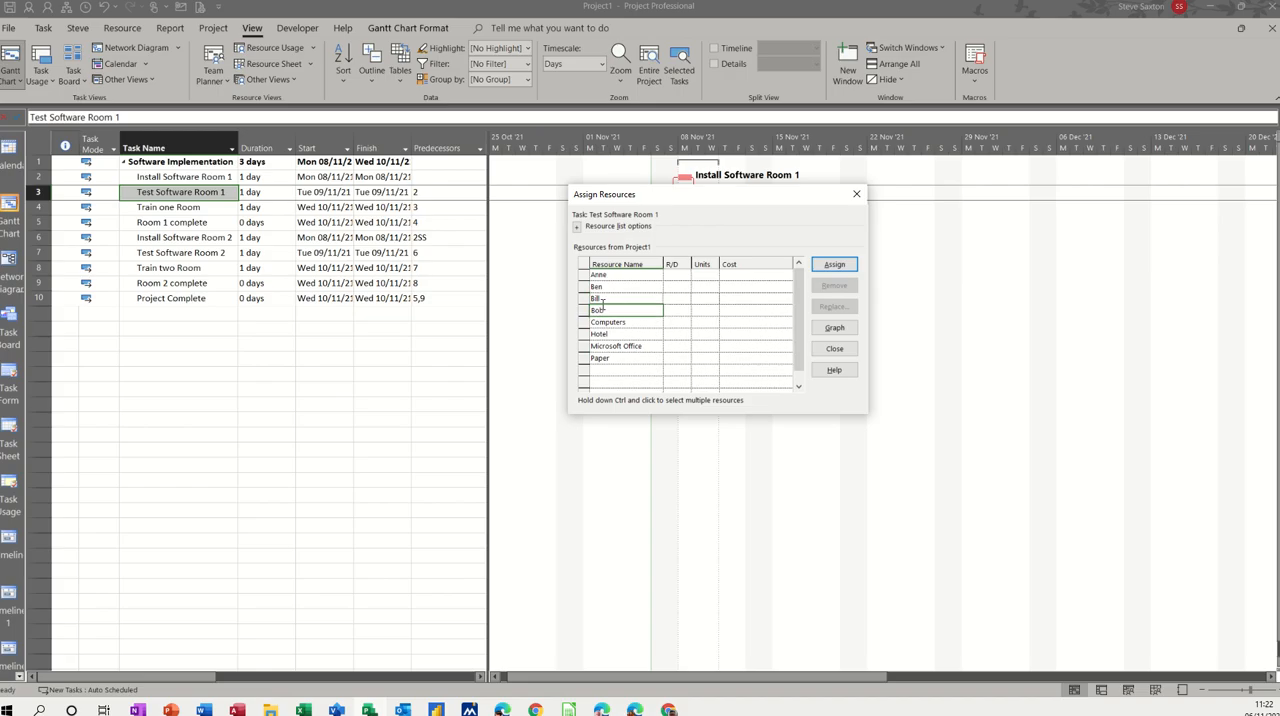
Step: Check the resource rates in the Resource Sheet and assign the person from the Manager group to Test Software Room 1
click(1155, 689)
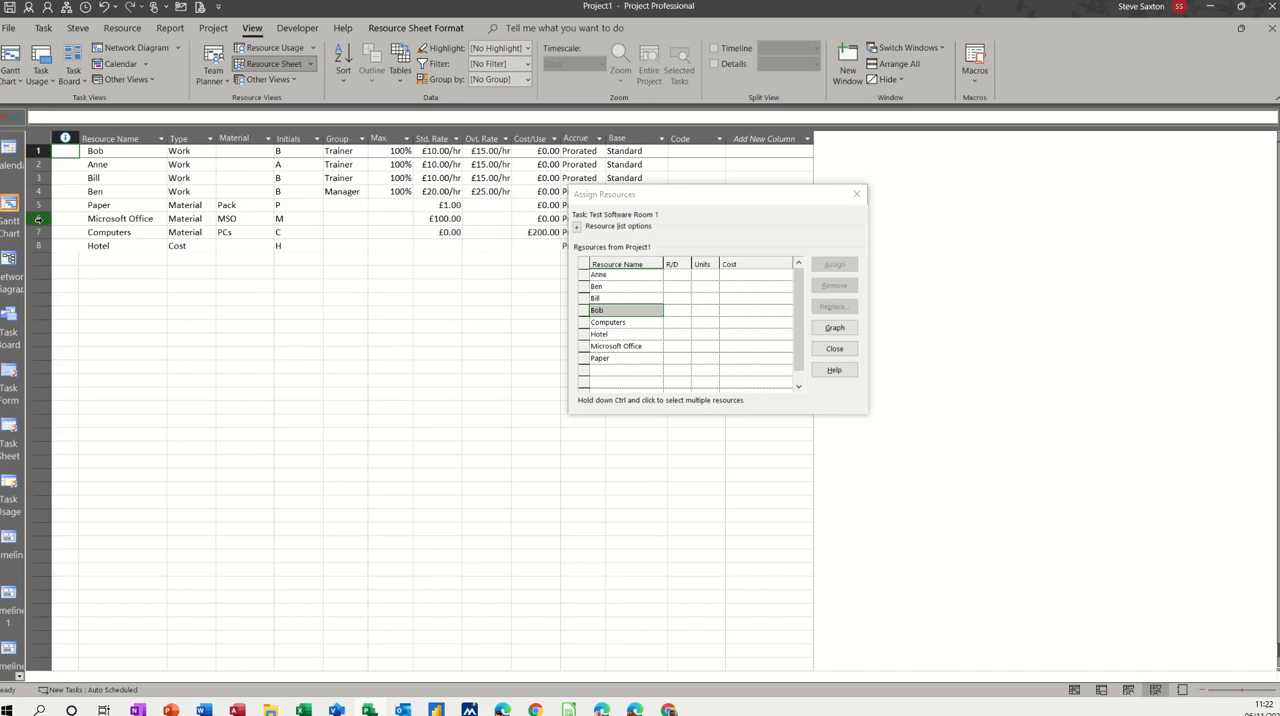
click(14, 208)
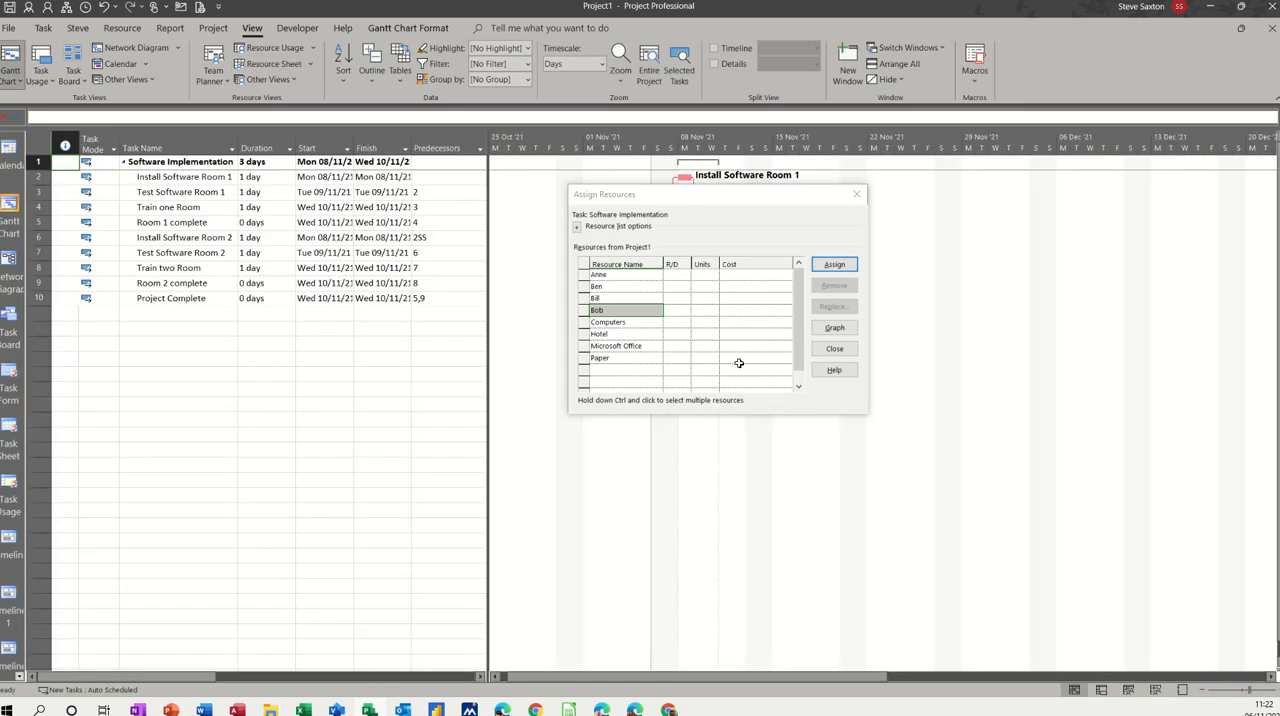
click(172, 193)
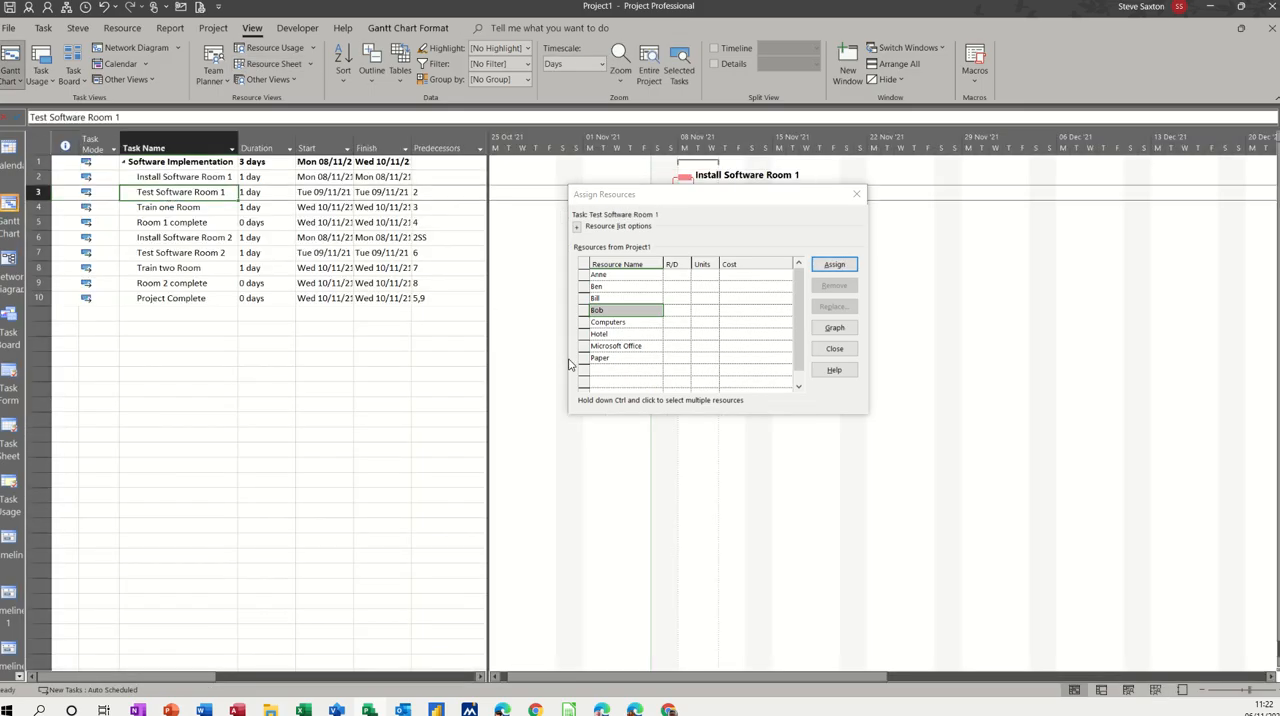
click(615, 287)
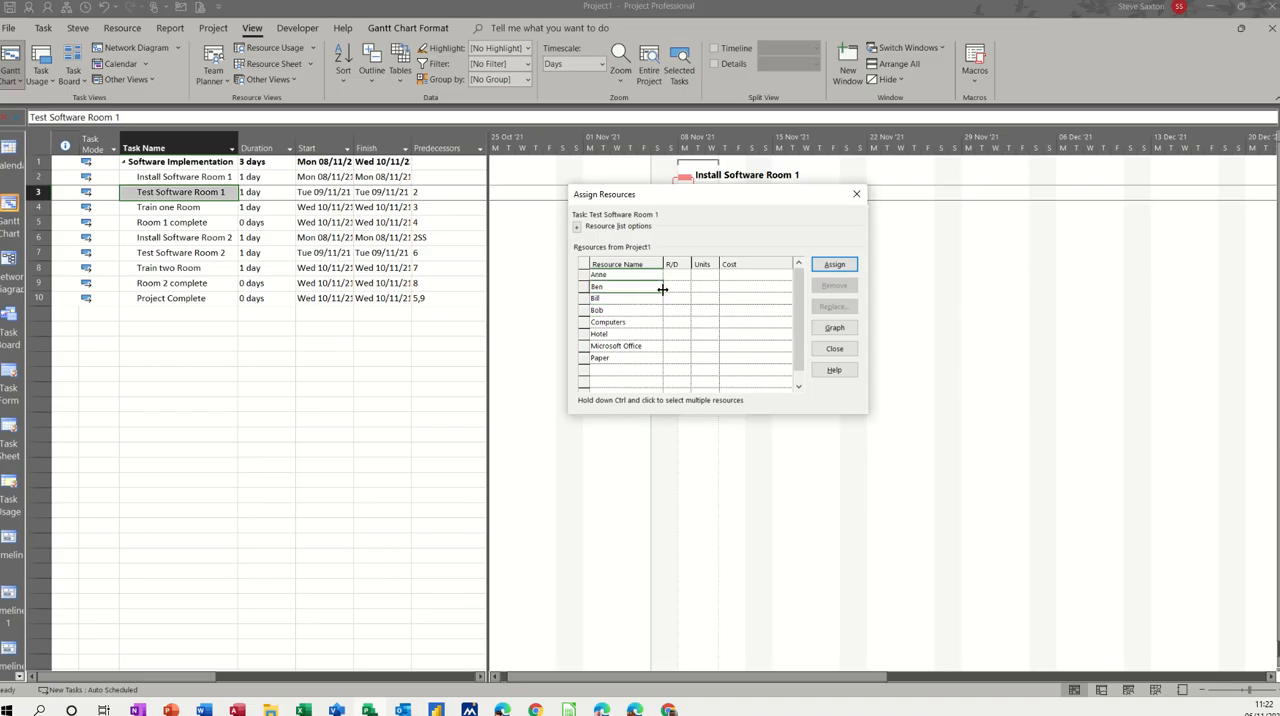
click(834, 264)
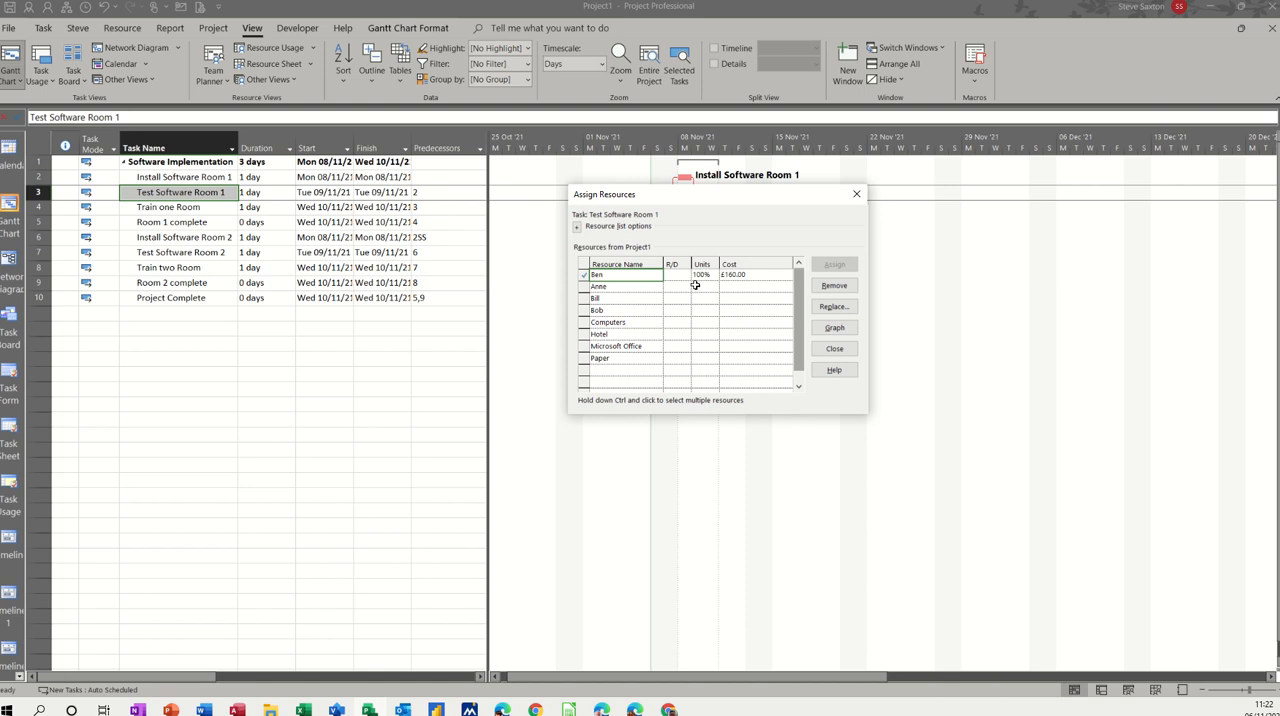
Step: Assign Computers and Microsoft Office to the Test Software Room 1 task
click(624, 322)
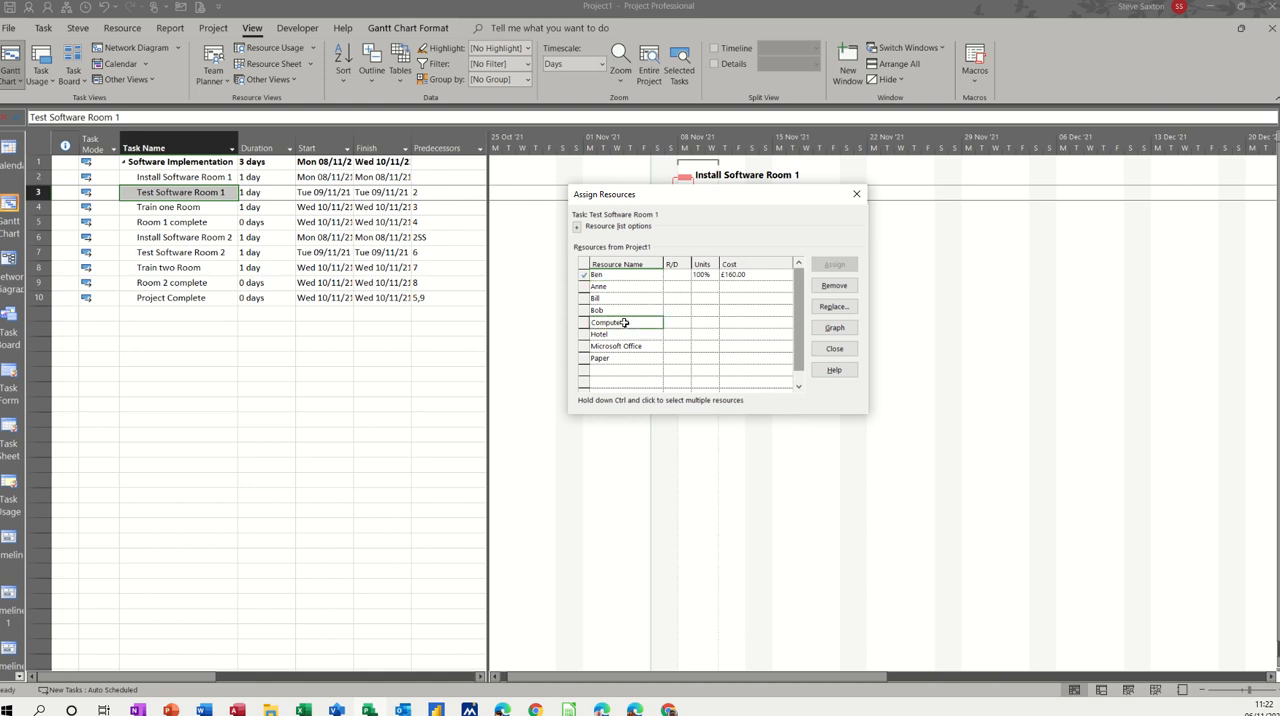
click(834, 264)
click(667, 345)
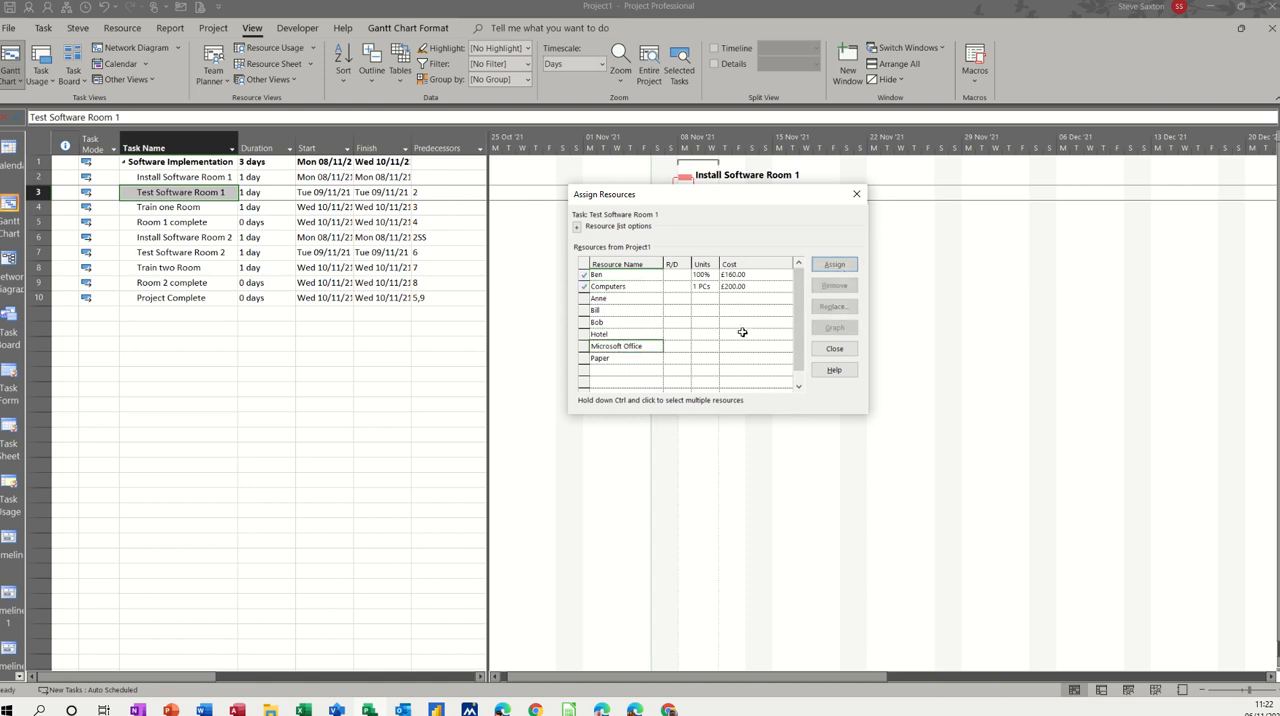
click(834, 264)
Step: Assign Paper to Test Software Room 1 with units of 1/hr
click(640, 358)
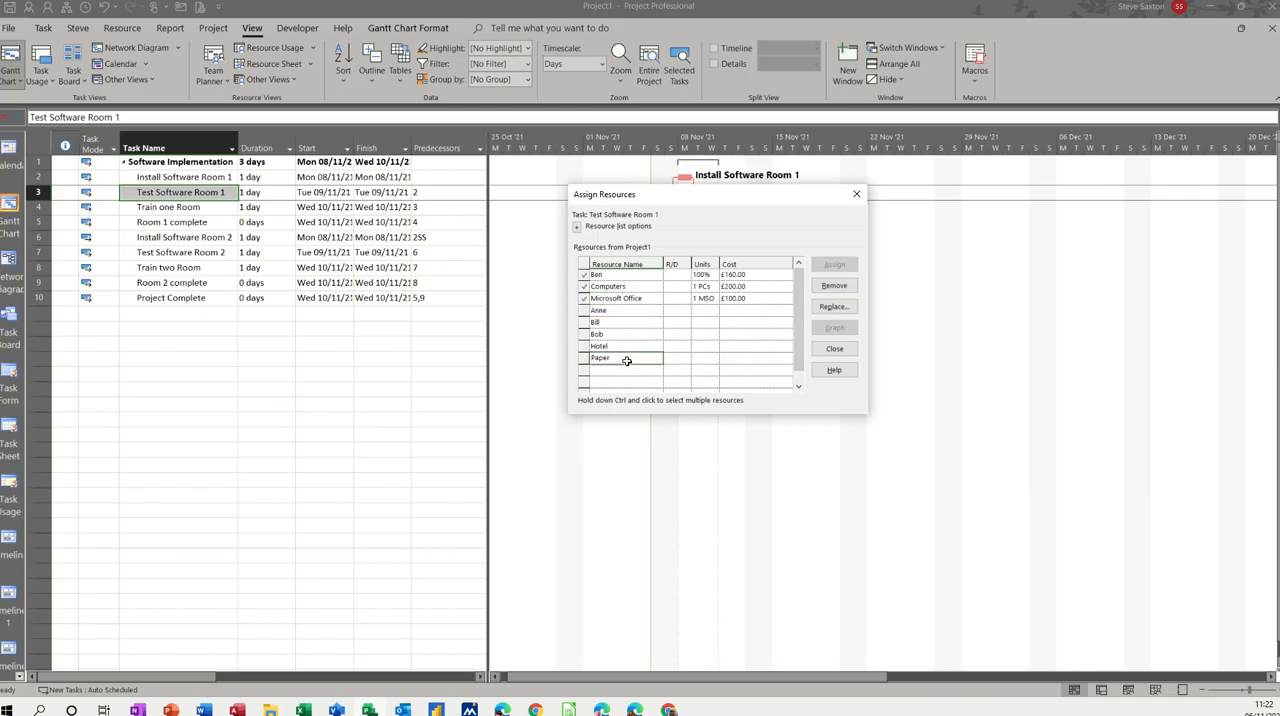
click(834, 264)
click(704, 311)
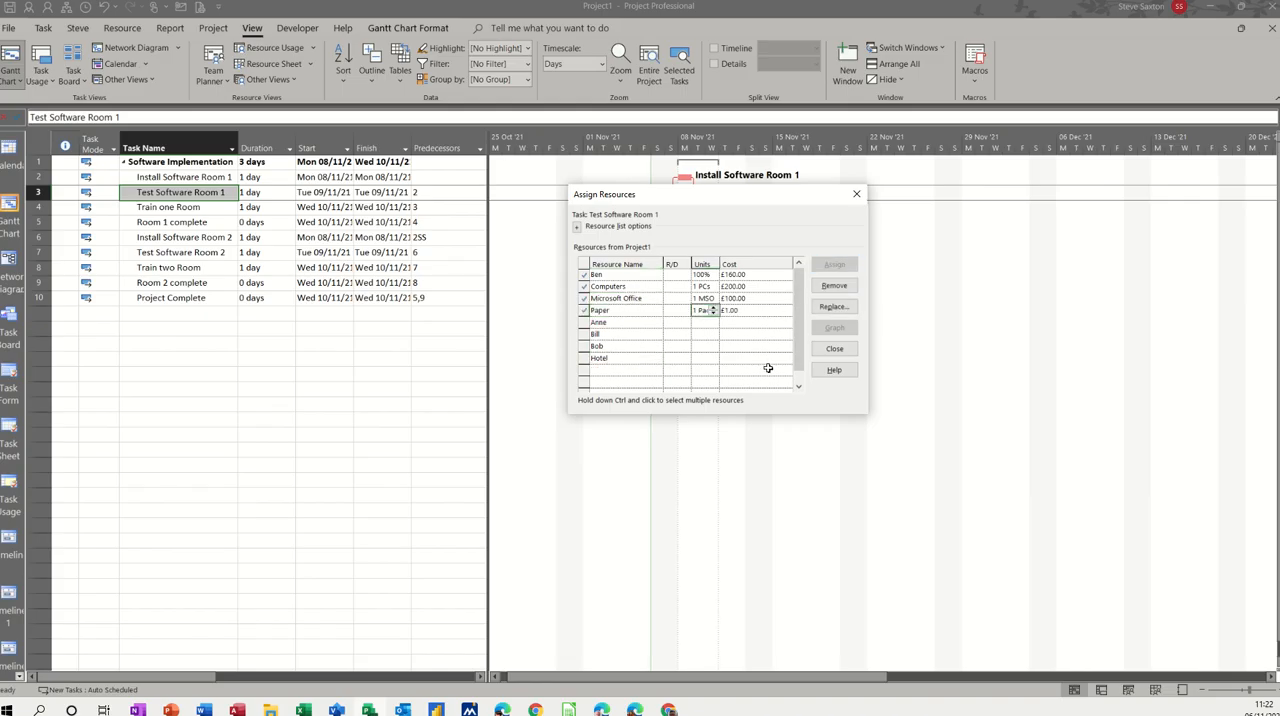
text(1)
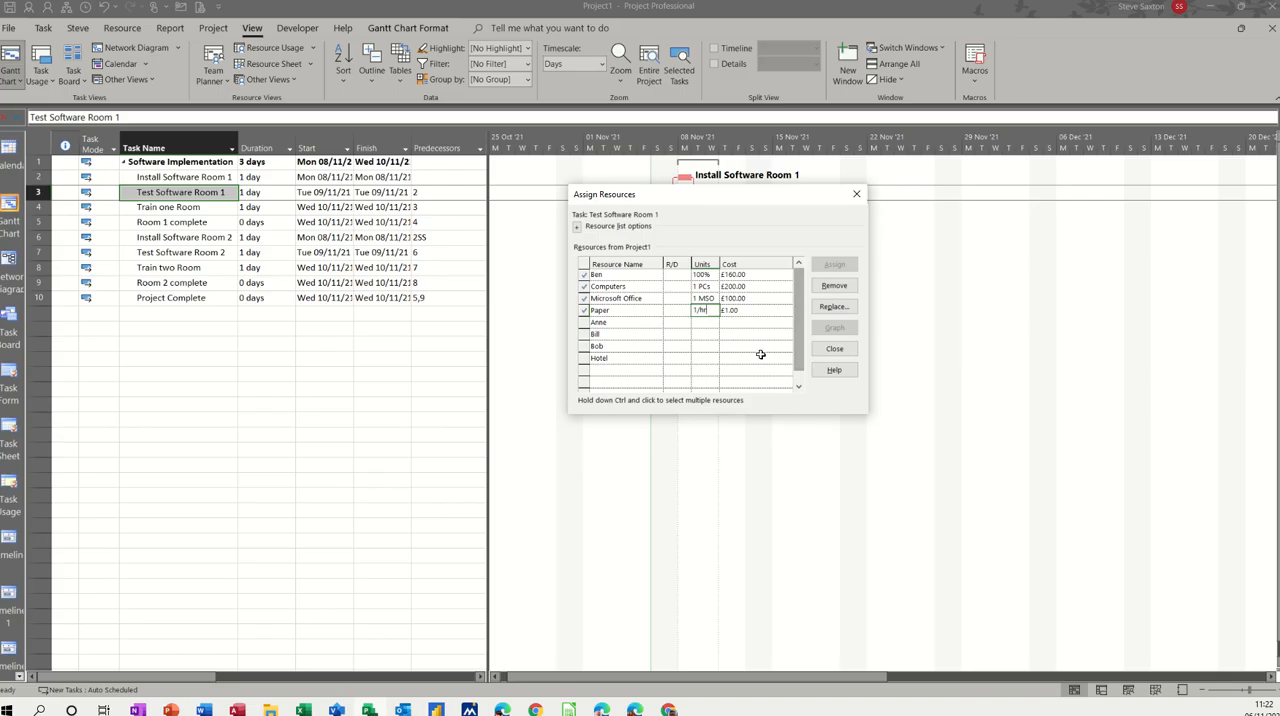
click(705, 322)
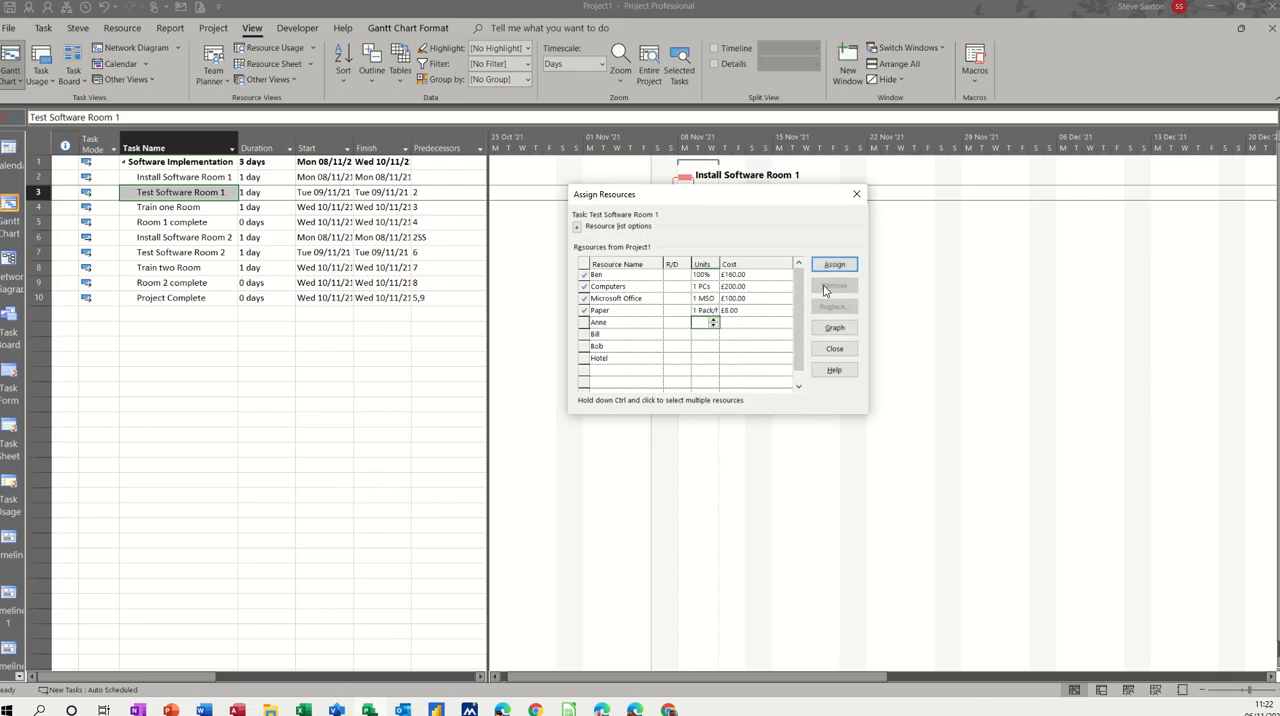
Step: Assign Hotel to Test Software Room 1 at a cost of £200.00 and close the resource assignment
click(606, 359)
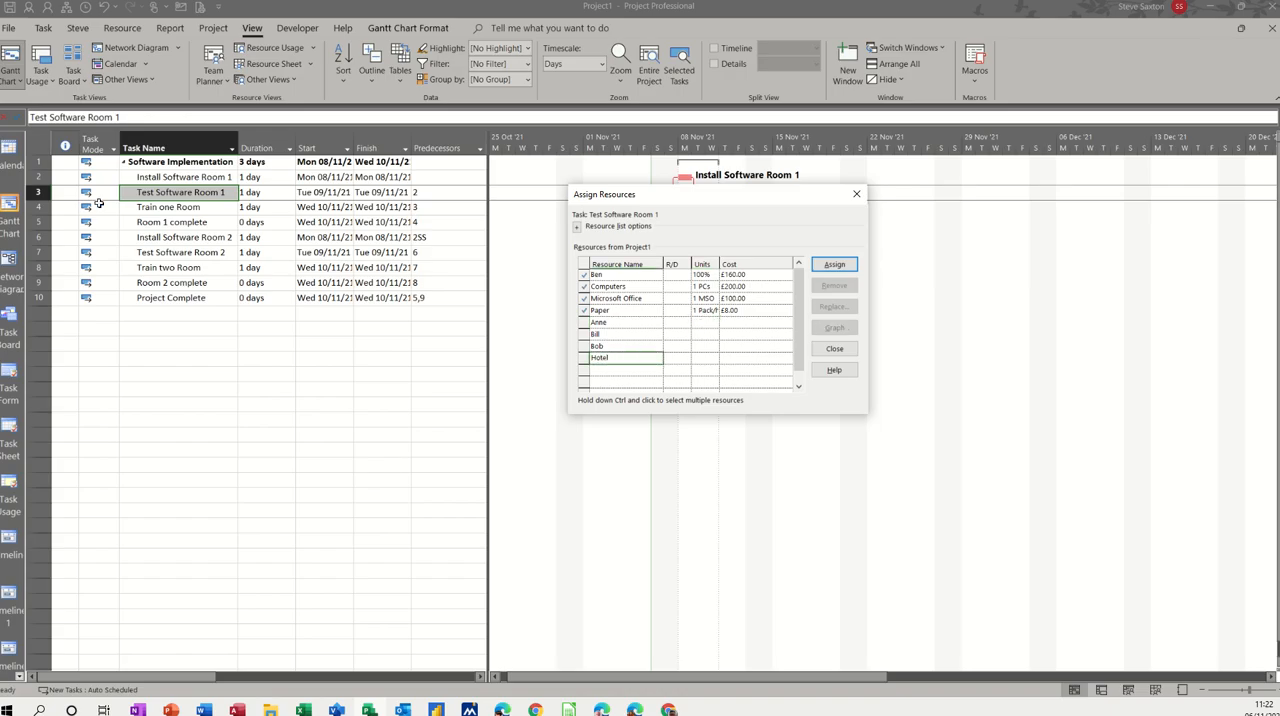
click(834, 264)
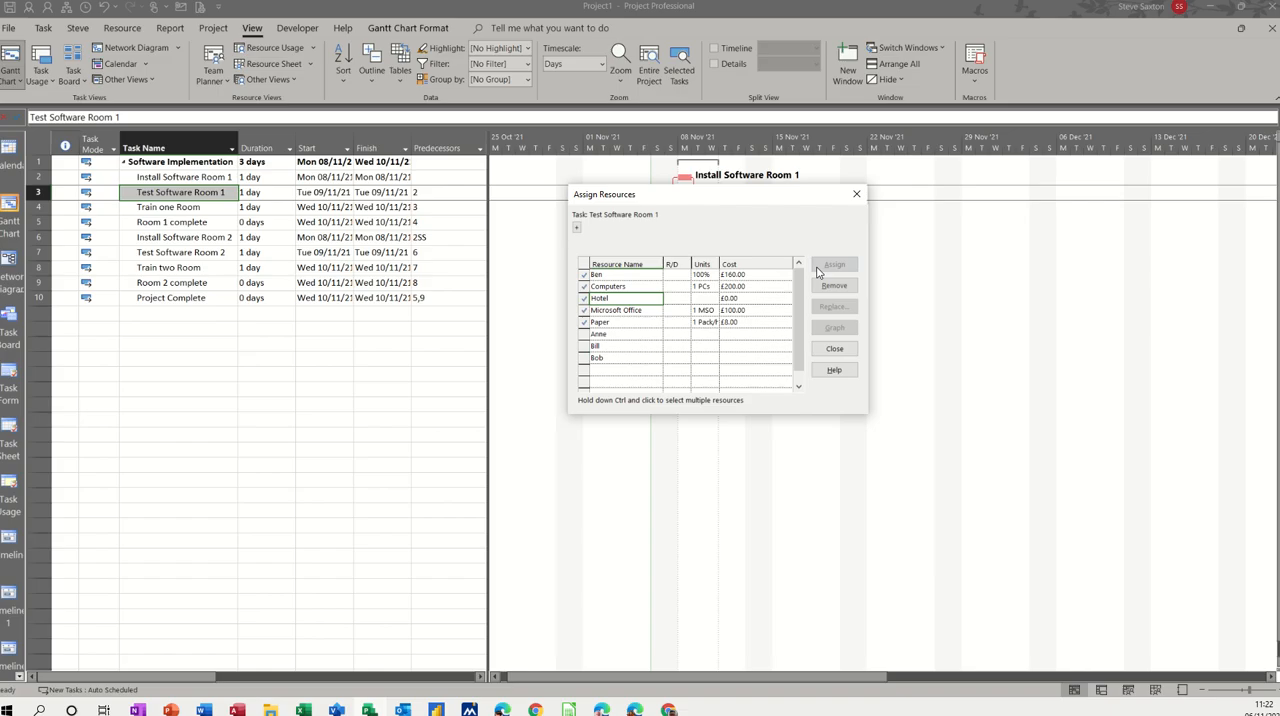
click(737, 297)
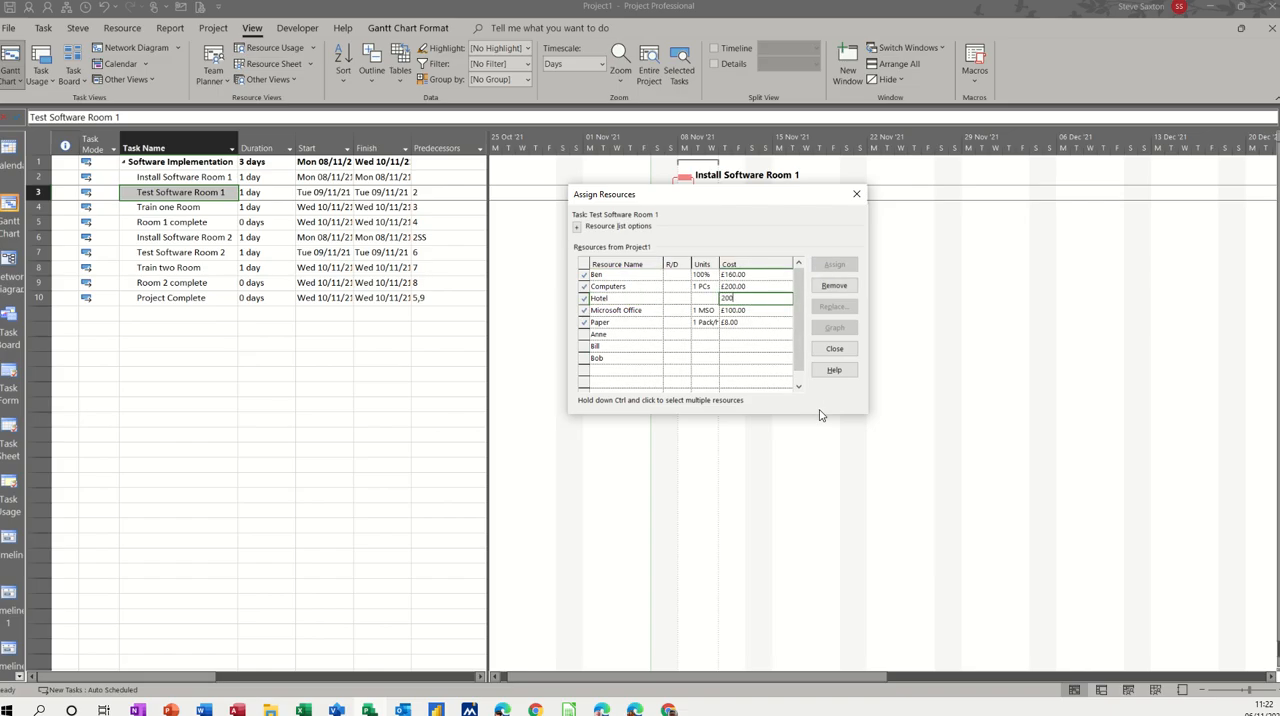
click(754, 345)
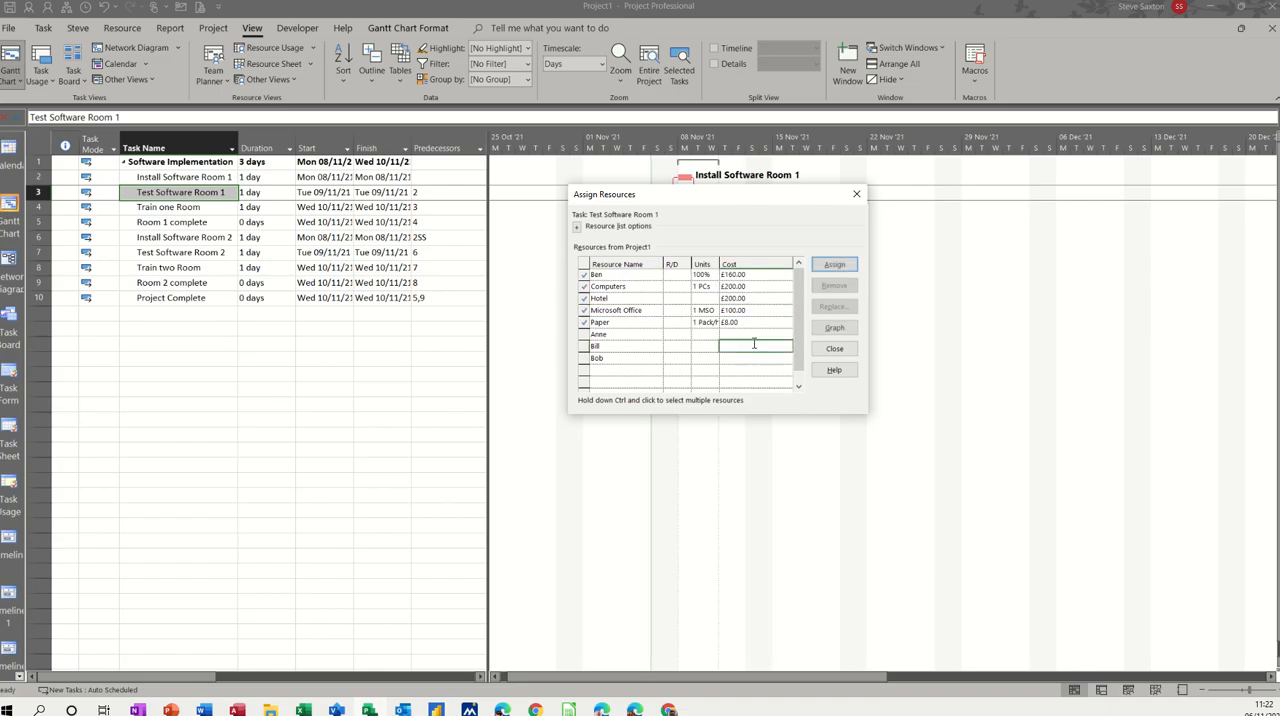
click(834, 349)
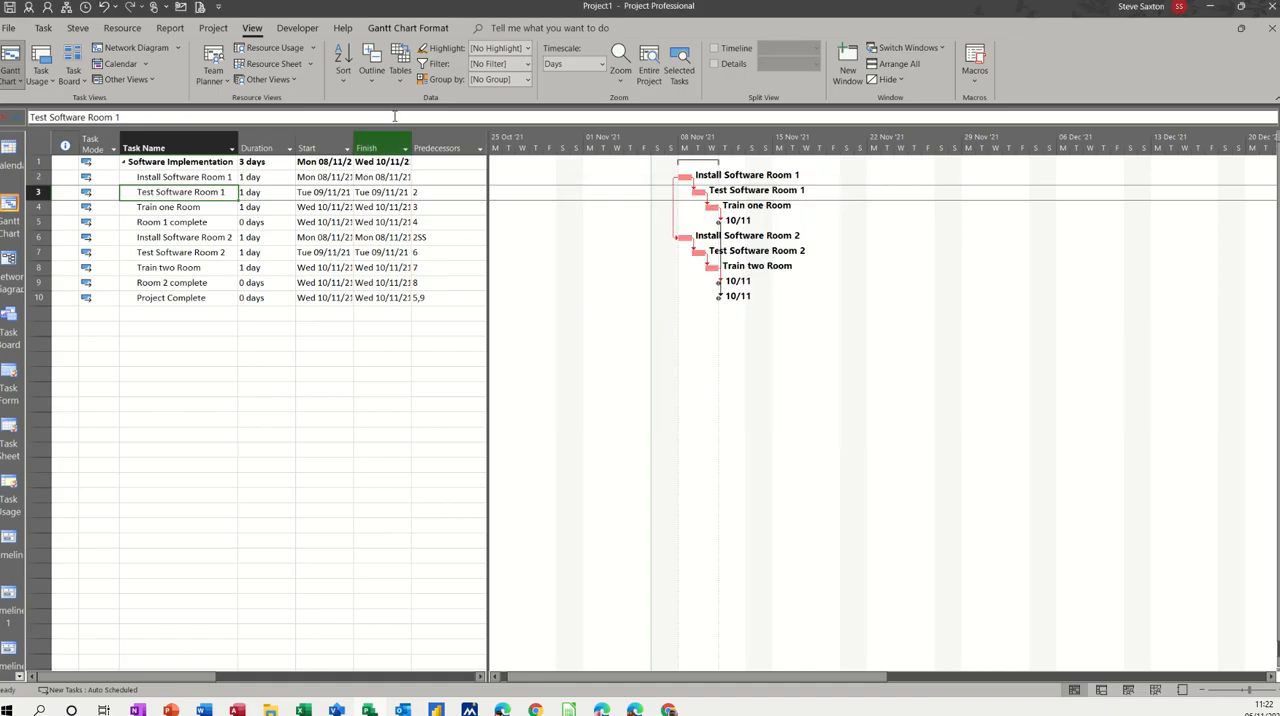
Step: Review the updated task costs in the Cost table and return to the Entry table
click(401, 68)
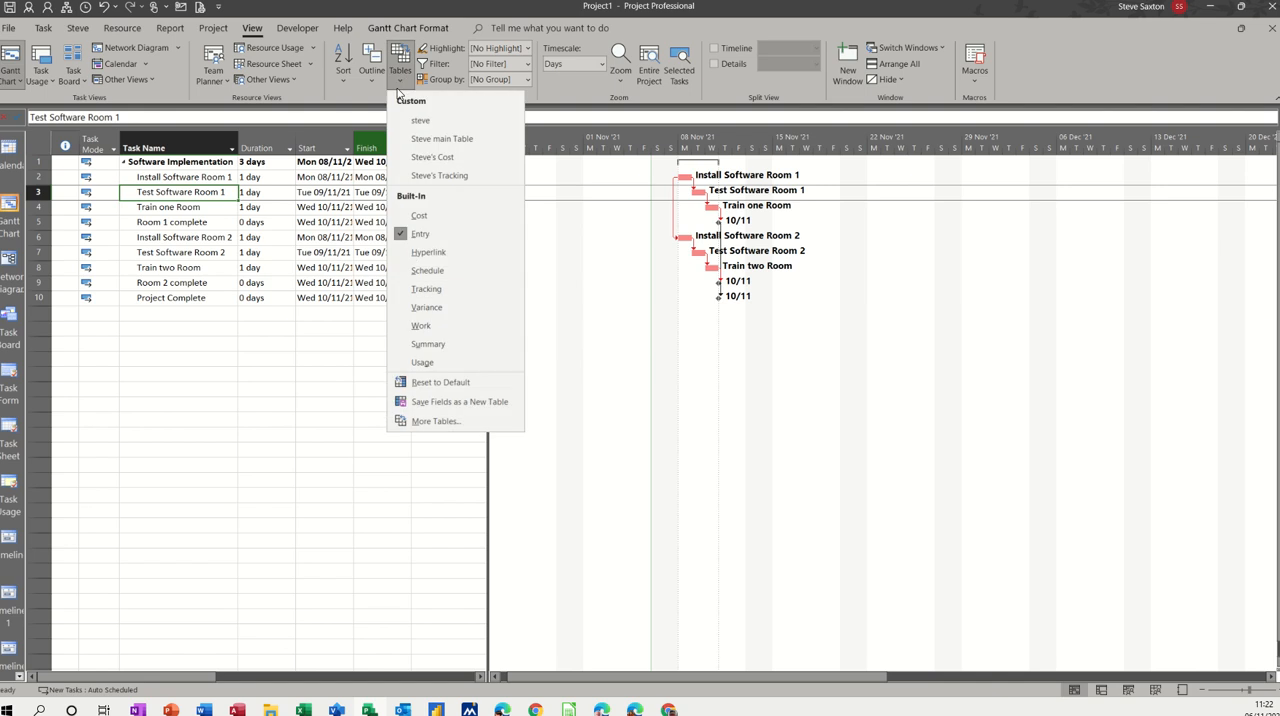
click(419, 216)
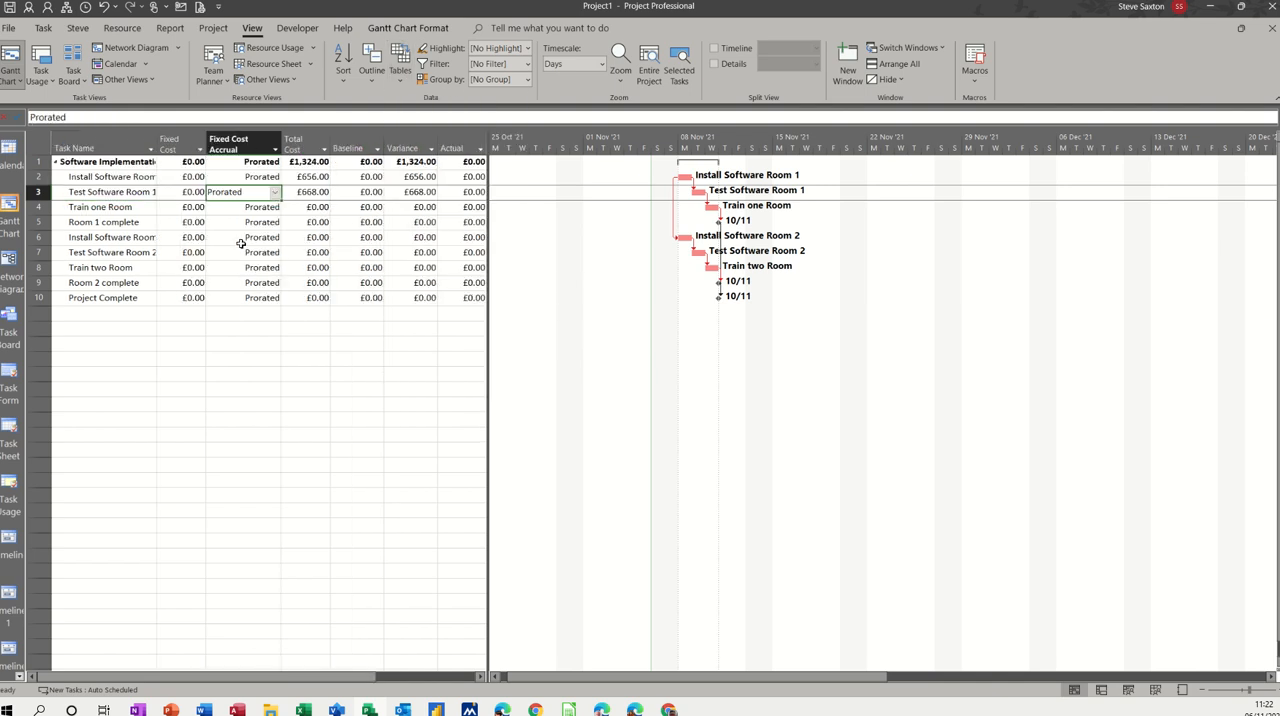
click(193, 360)
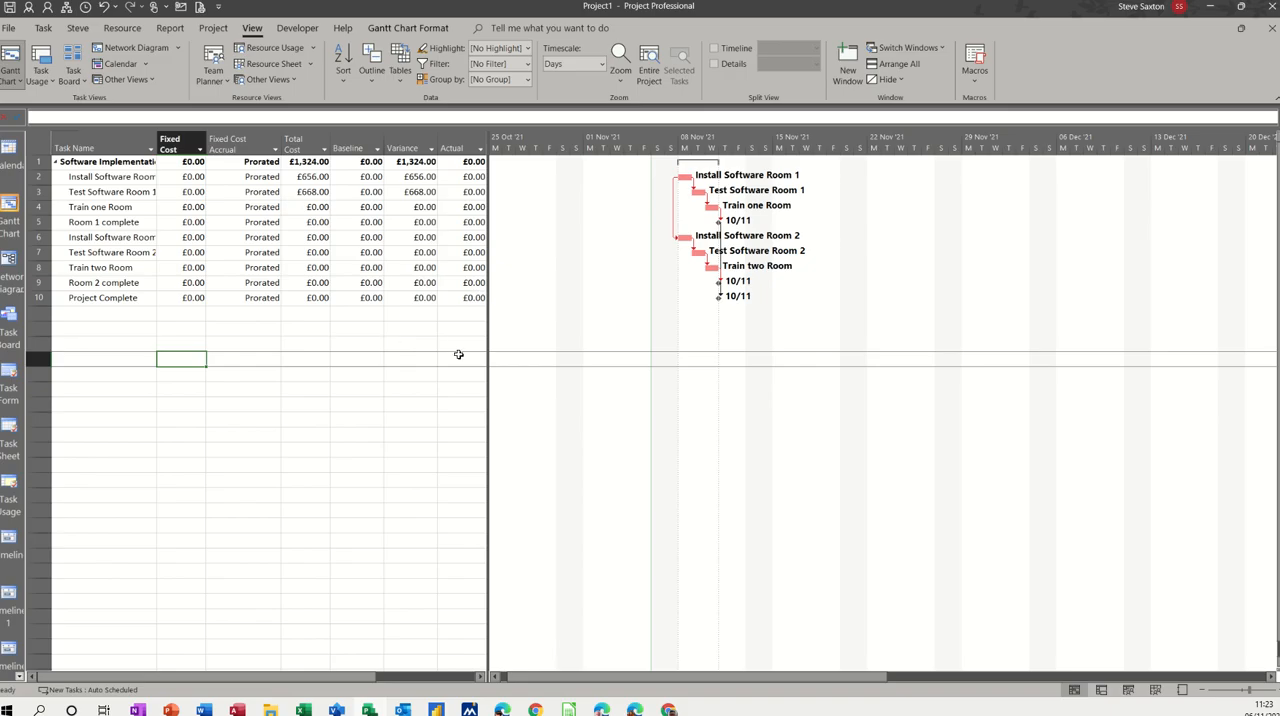
click(400, 66)
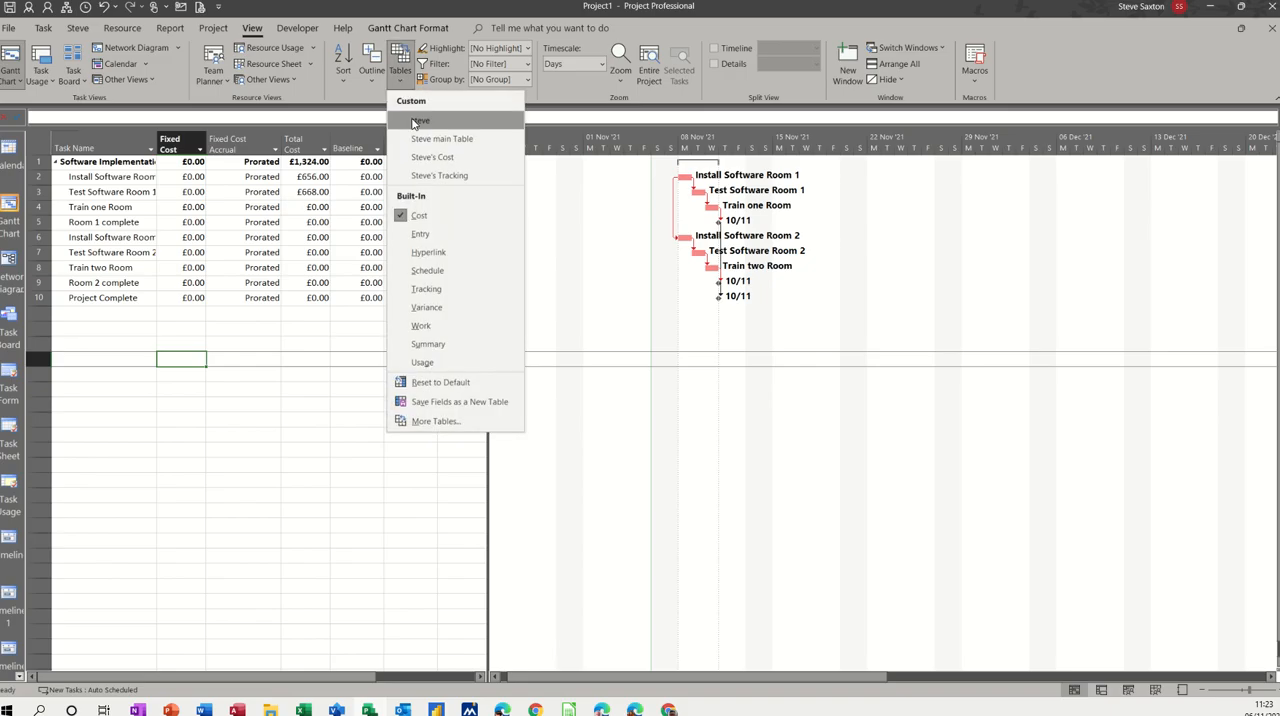
click(420, 235)
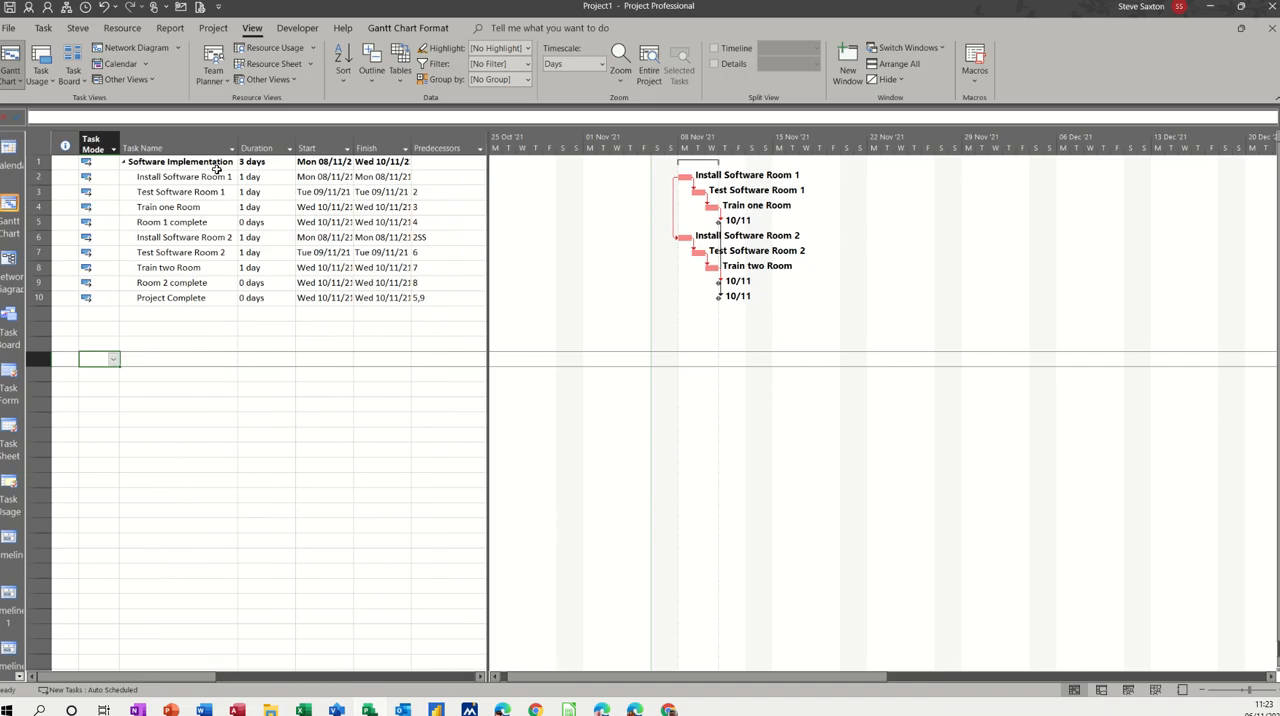